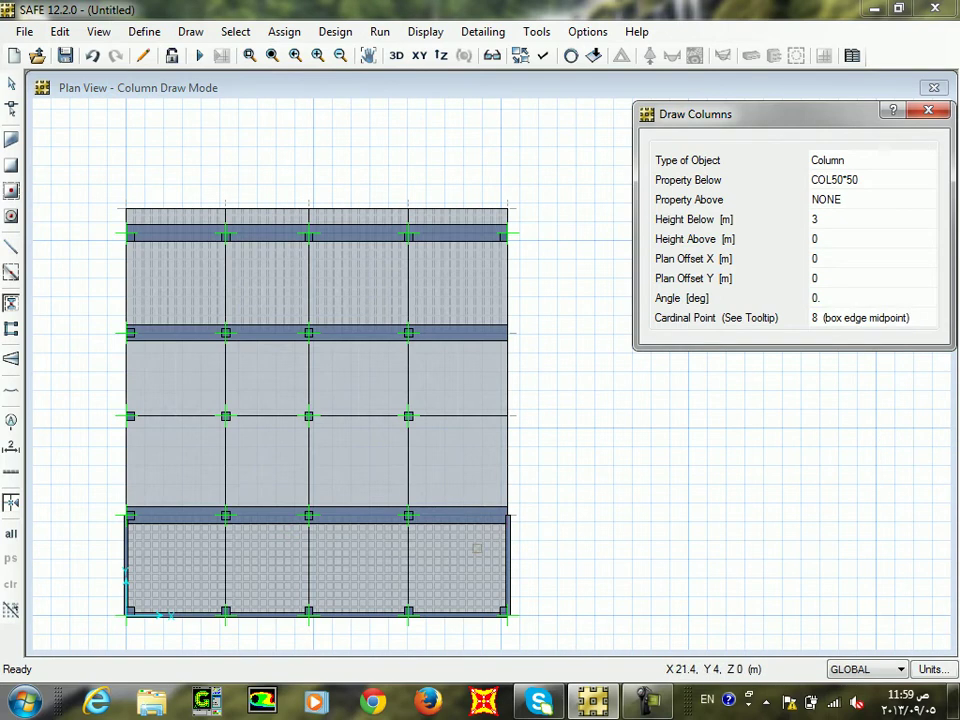
Finish drawing columns, leave the column draw mode and display the whole model in the 3D view.
left_click(928, 110)
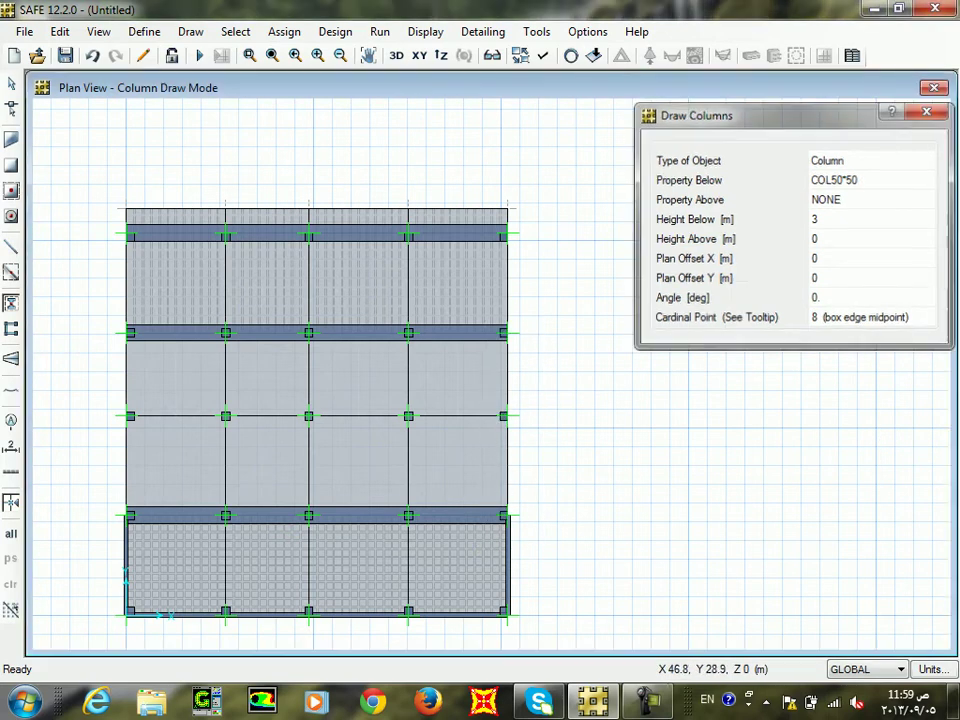
middle_click_drag(612, 352, 714, 319)
key("Escape")
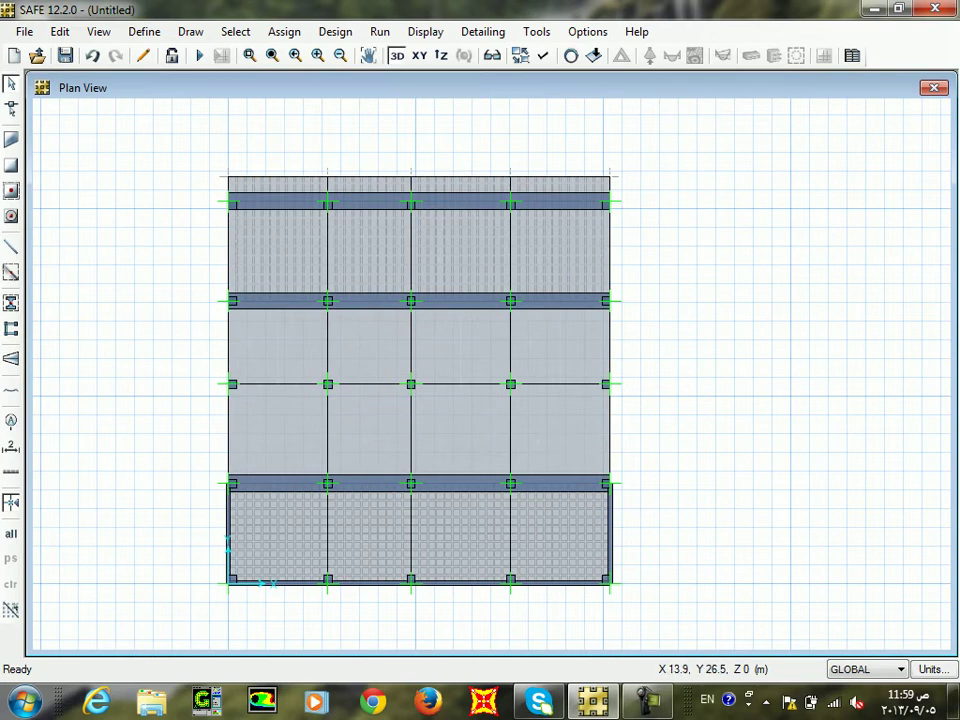
left_click(396, 55)
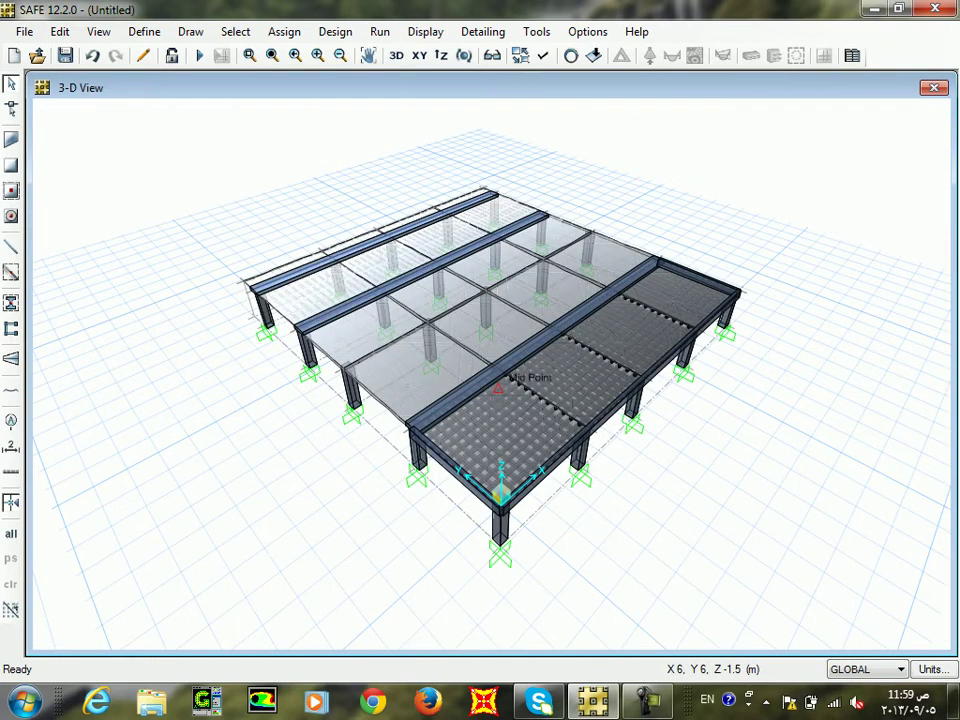
Select all the column base points in 3D and assign pinned restraints with translation X, Y and Z fixed.
middle_click_drag(494, 508, 576, 300)
left_click_drag(71, 577, 852, 340)
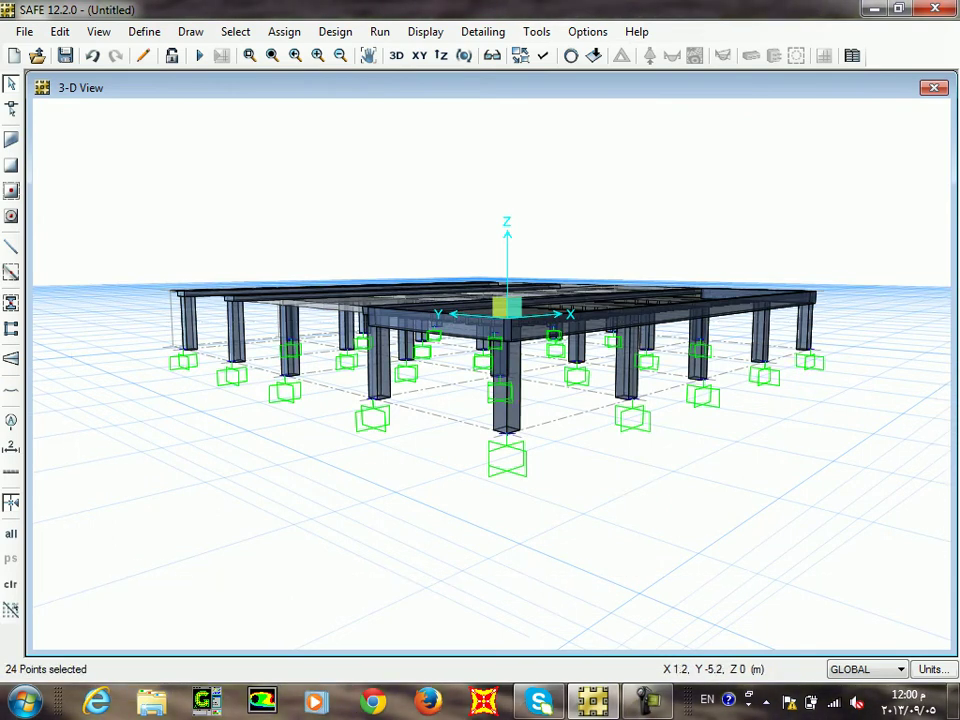
left_click(284, 31)
mouse_move(311, 184)
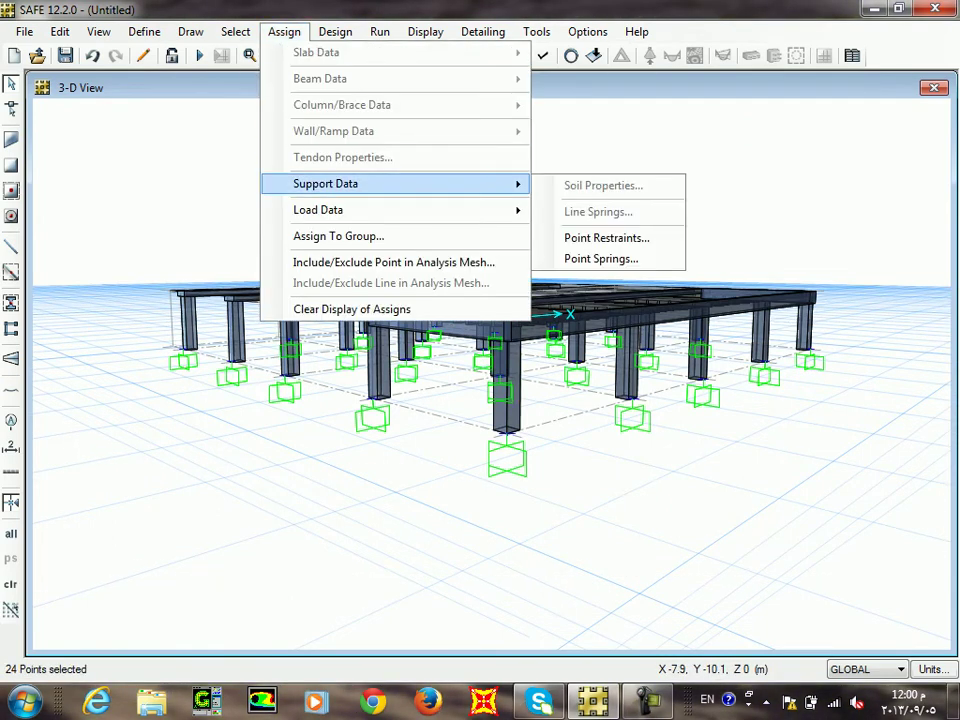
left_click(606, 238)
left_click(459, 388)
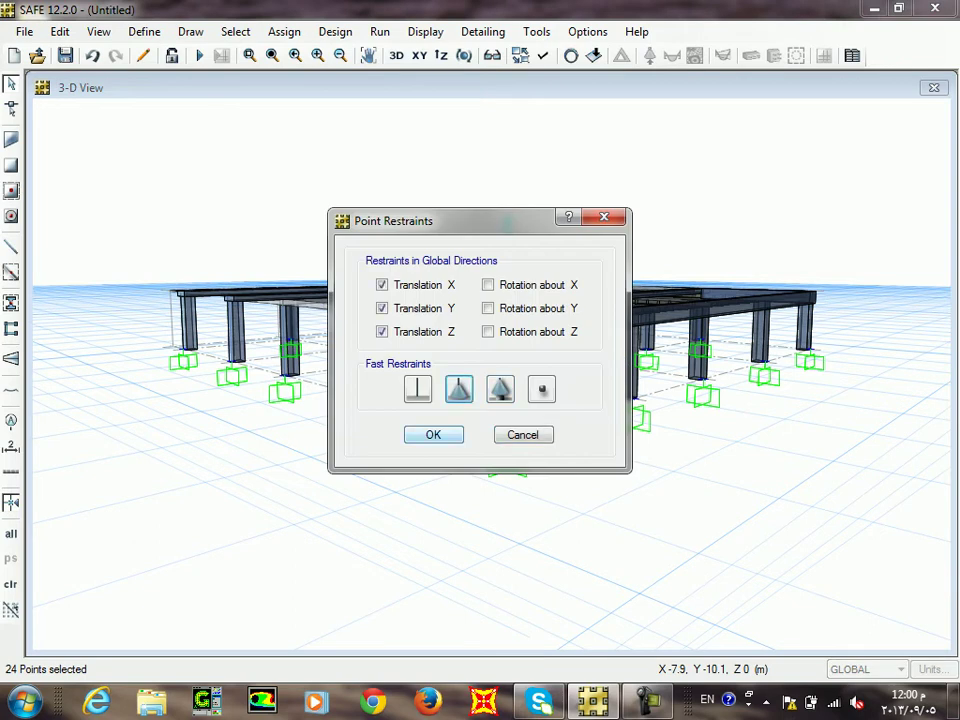
left_click(434, 430)
middle_click_drag(620, 404, 659, 366)
mouse_move(633, 446)
middle_mouse_down()
mouse_move(631, 417)
mouse_move(598, 347)
mouse_move(610, 335)
middle_mouse_up()
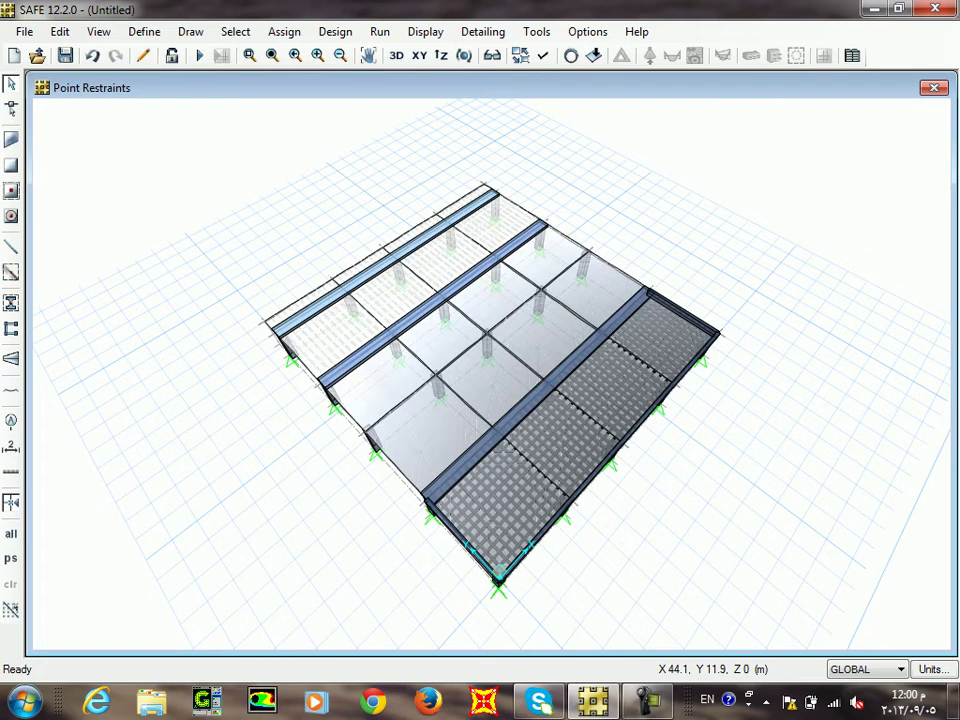
left_click(647, 700)
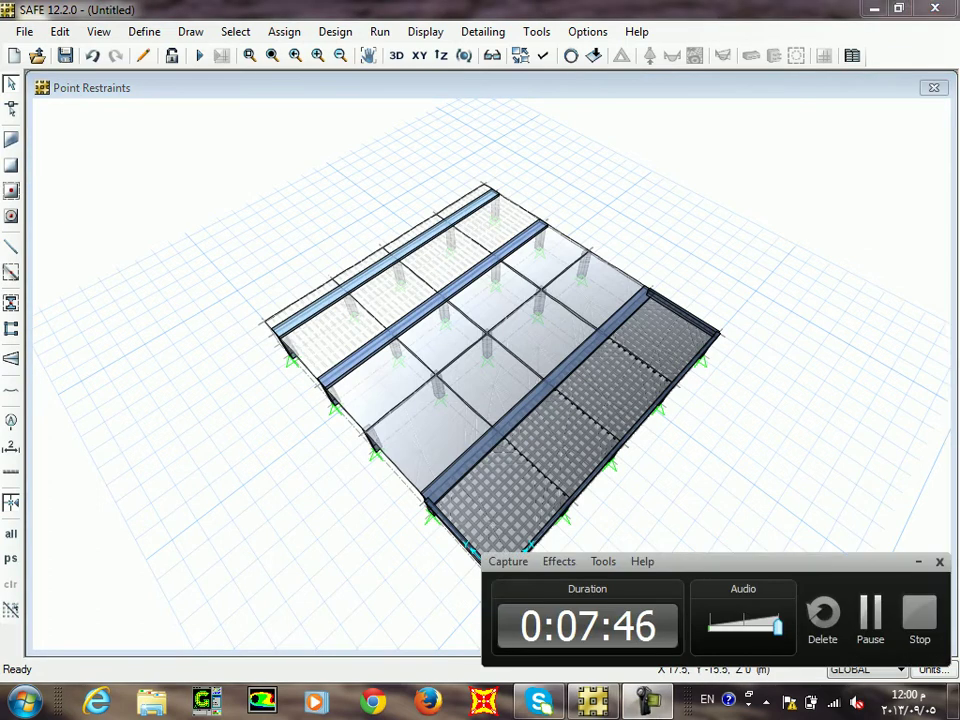
key("F9")
key("F9")
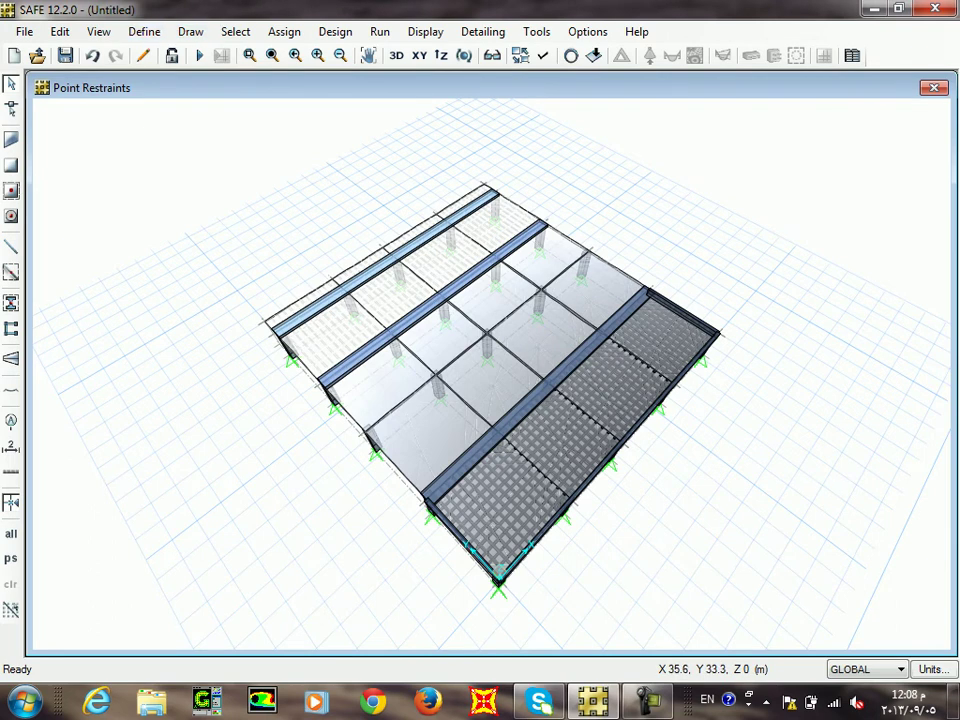
Add a load pattern named dead with type DEAD and a self weight multiplier of 1.
left_click(144, 31)
left_click(190, 365)
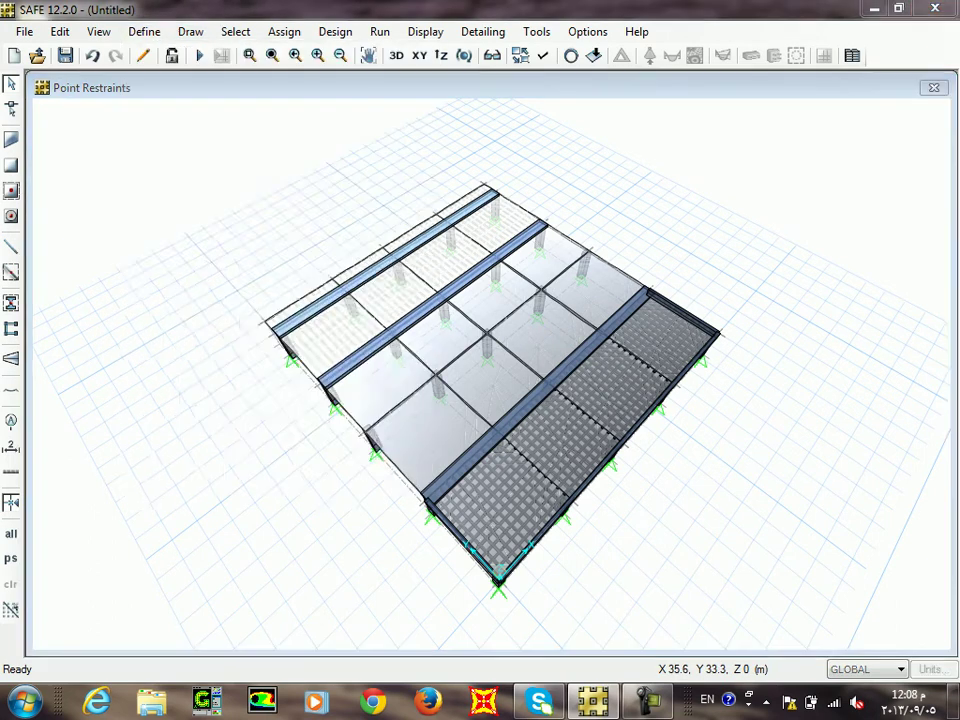
left_click(799, 260)
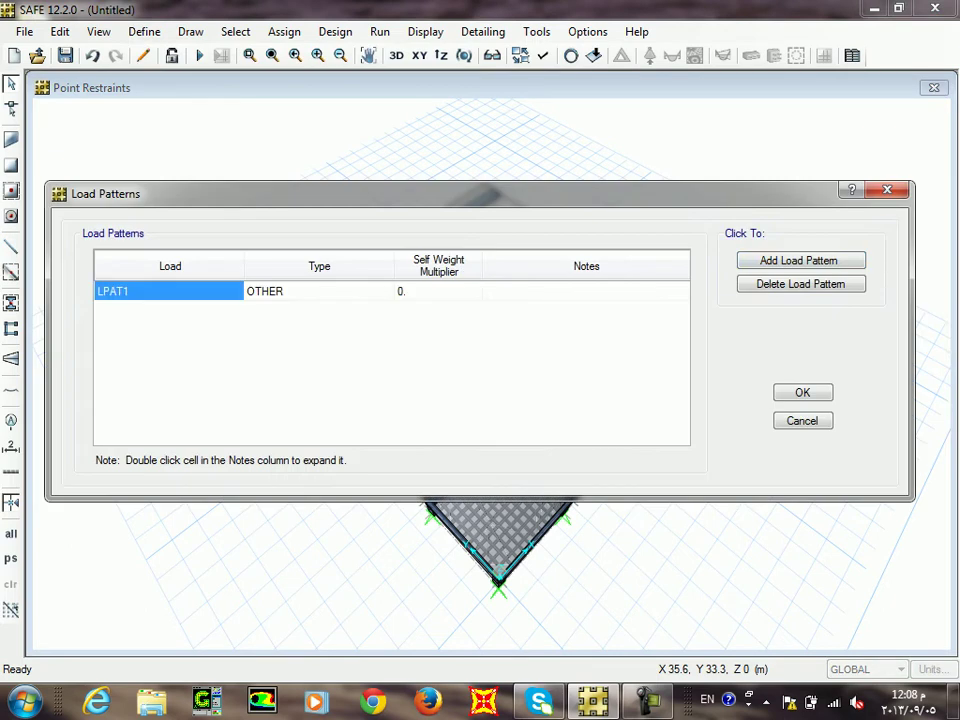
type("dead")
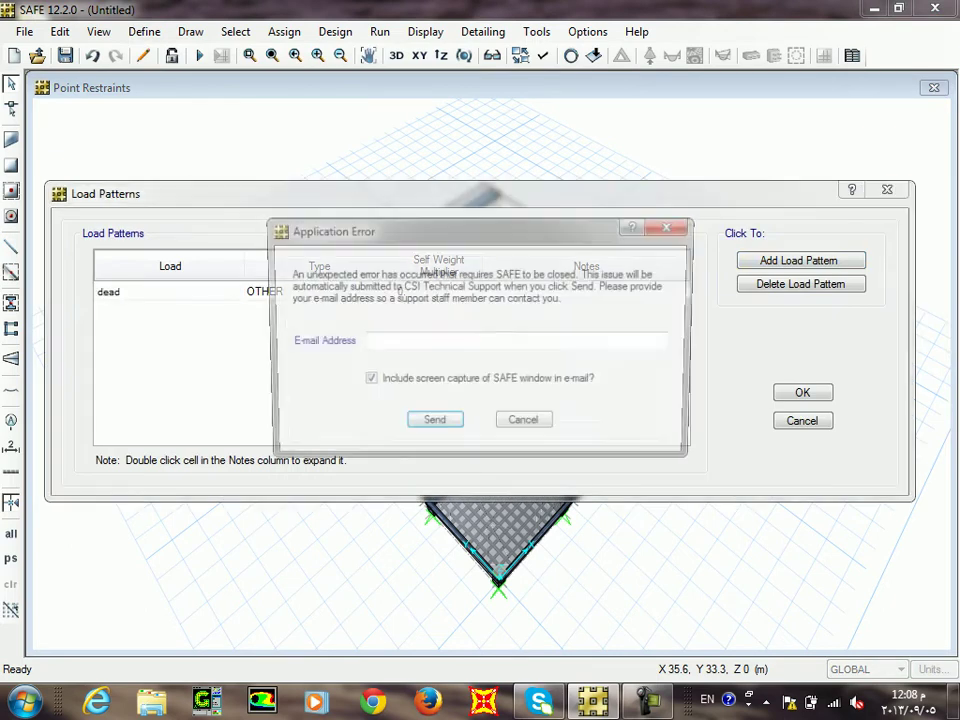
left_click(525, 425)
left_click(589, 420)
left_click(318, 291)
left_click(384, 291)
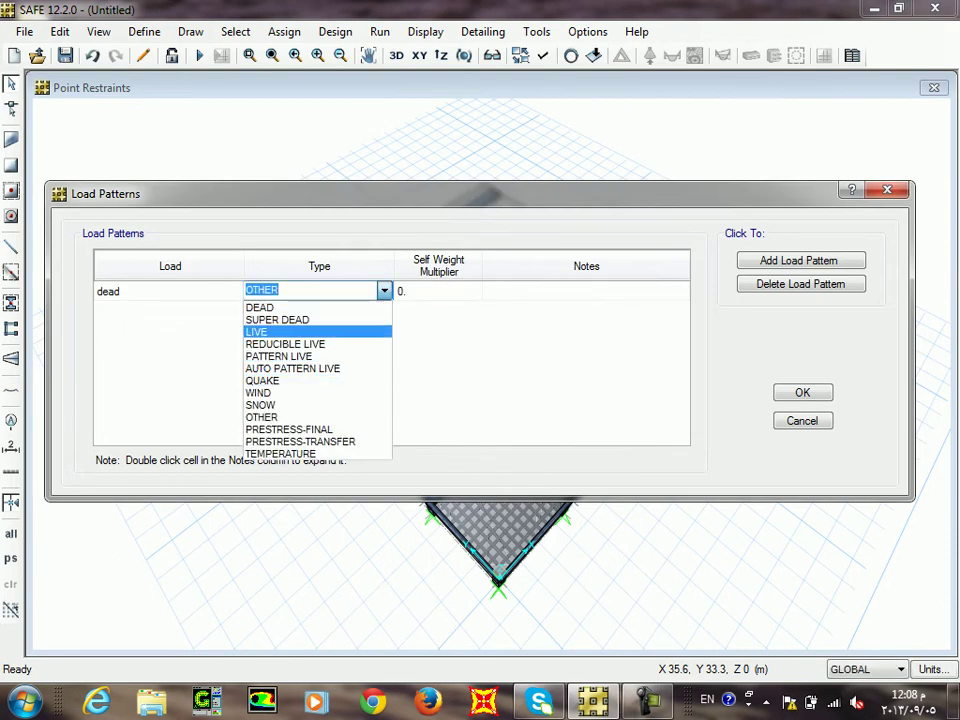
left_click(262, 307)
left_click(437, 291)
type("1")
Add a second load pattern named live with type LIVE, keep its self weight multiplier at 0, and accept the patterns.
left_click(800, 260)
left_click(127, 310)
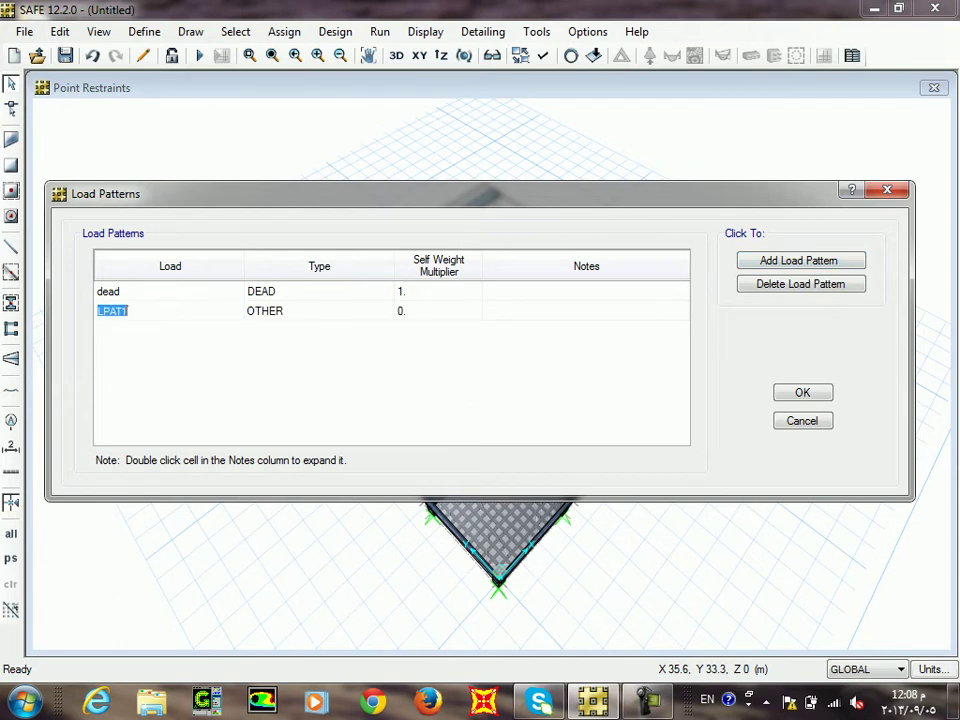
type("live")
left_click(318, 310)
left_click(318, 310)
left_click(384, 310)
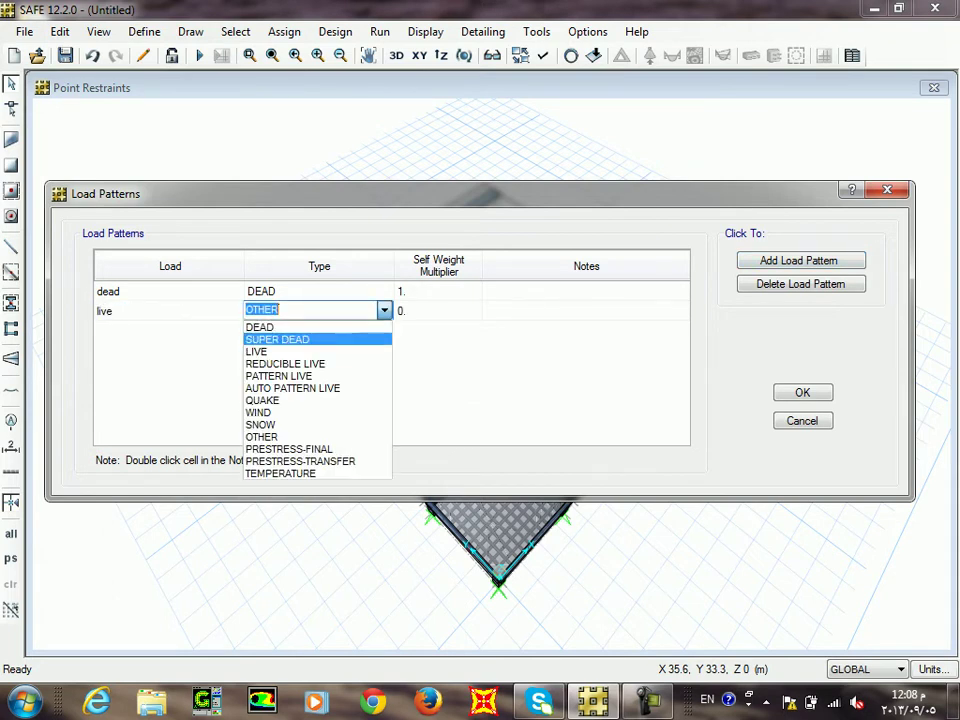
key("Return")
key("Tab")
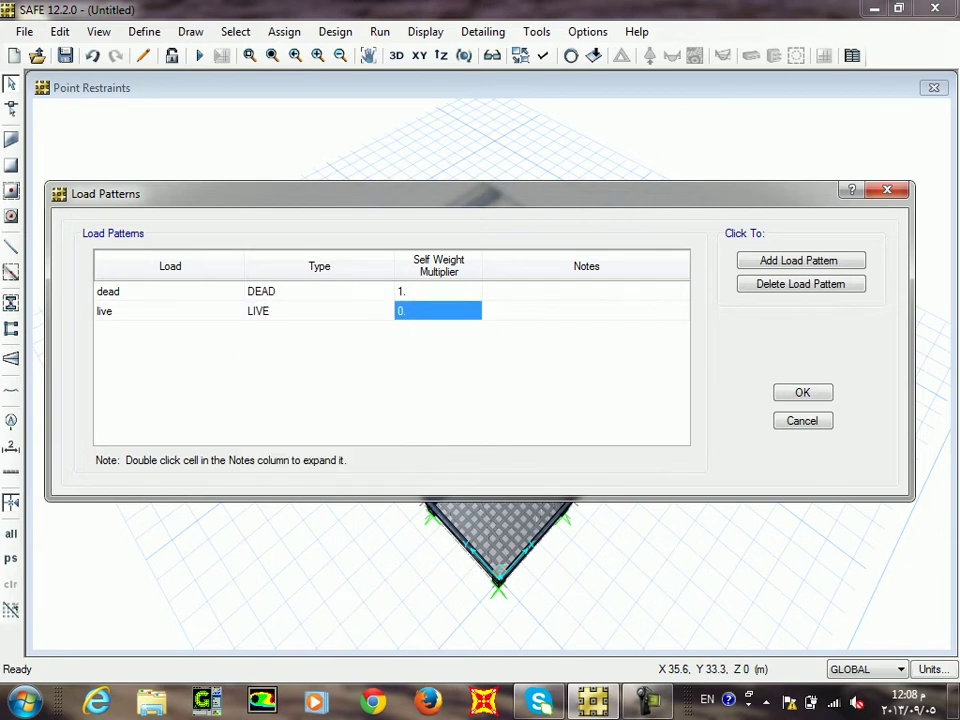
key("Return")
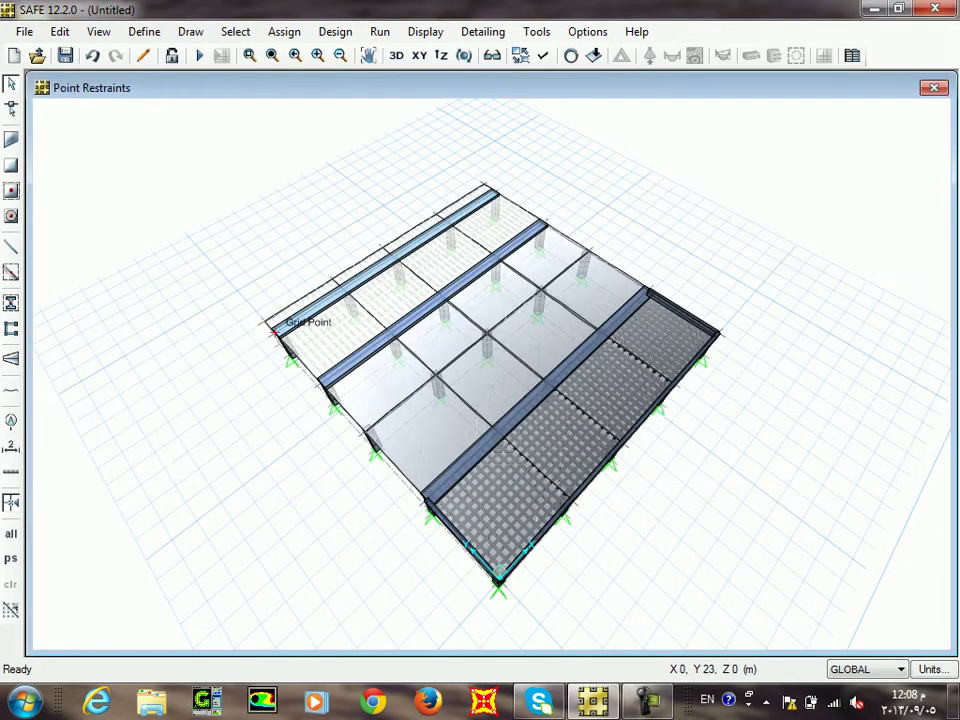
Create a load combination named ult and give the dead load a scale factor of 1.5.
left_click(144, 31)
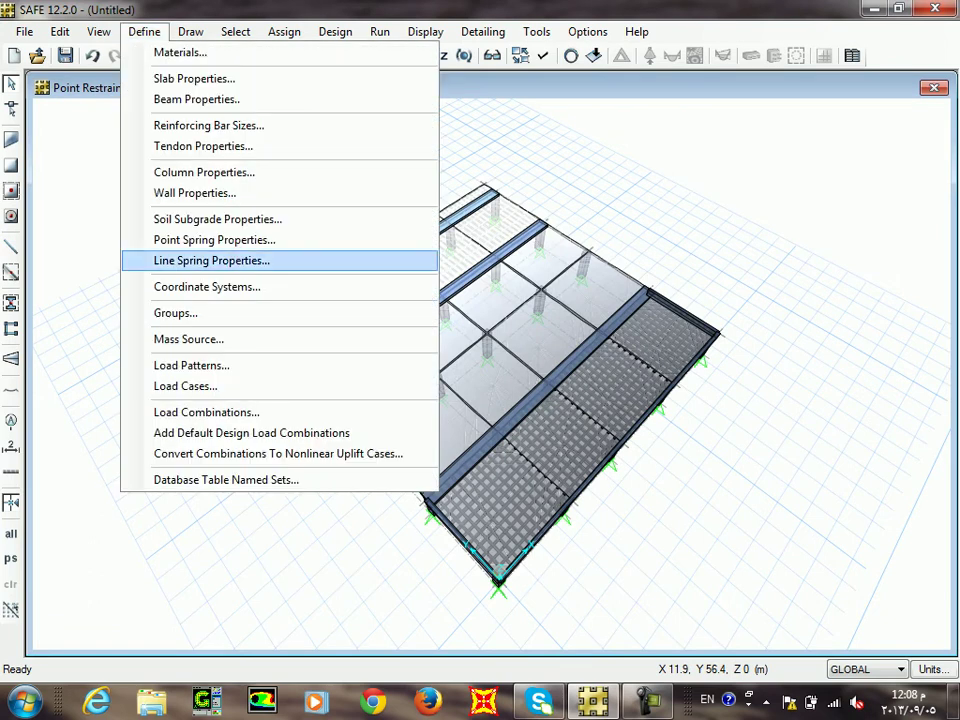
key("Return")
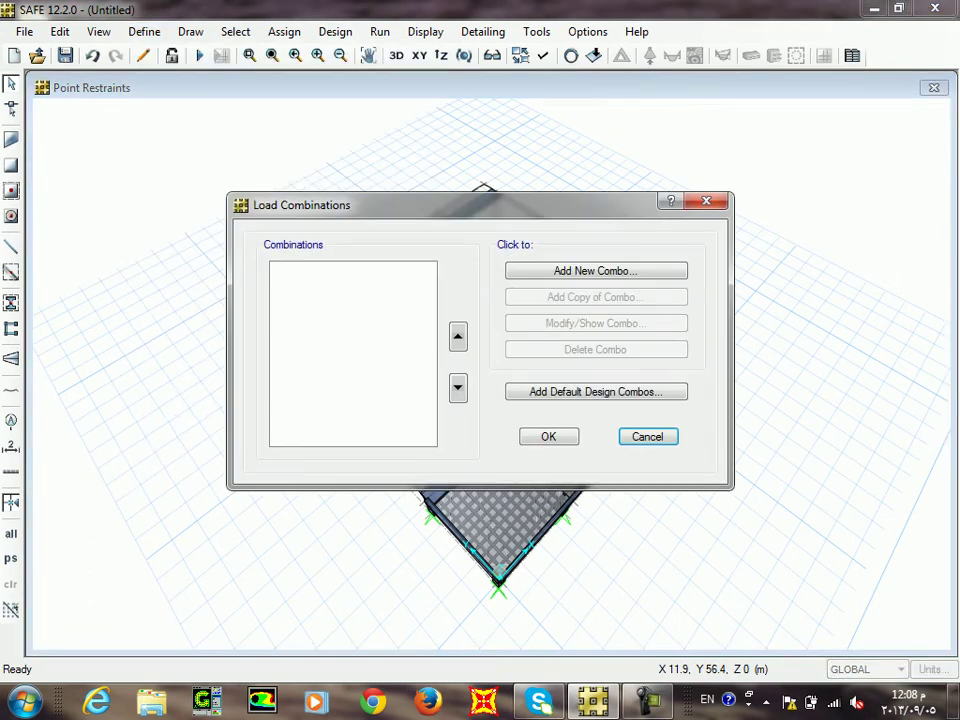
key("Return")
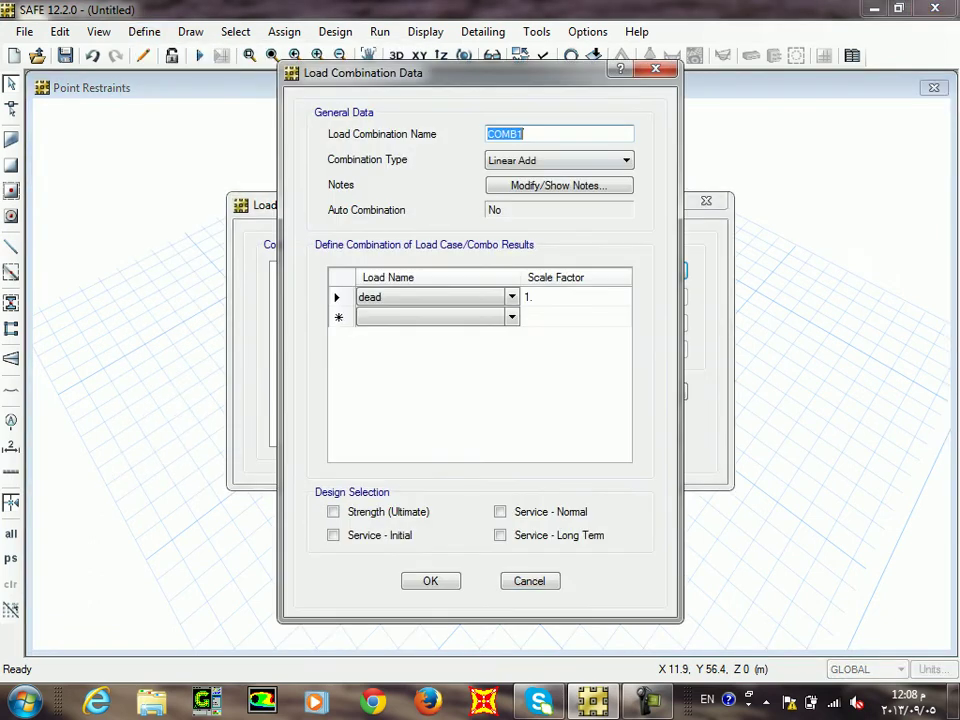
type("ult")
left_click(575, 296)
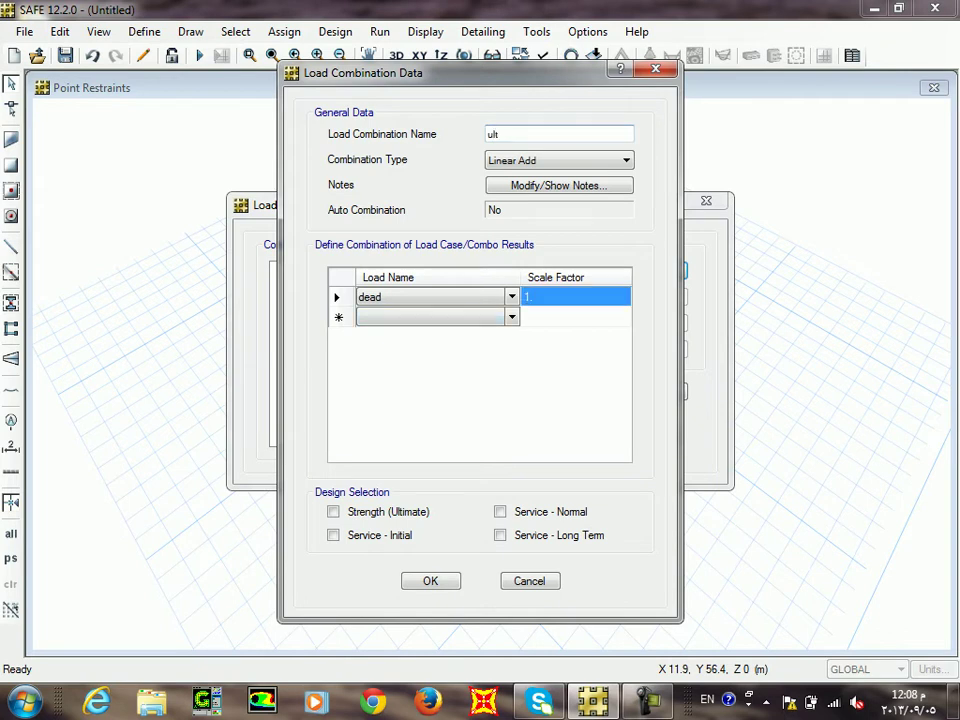
type("1.5")
Add the live load to the ult combination with a scale factor of 1.5 and accept the load combinations.
left_click(436, 316)
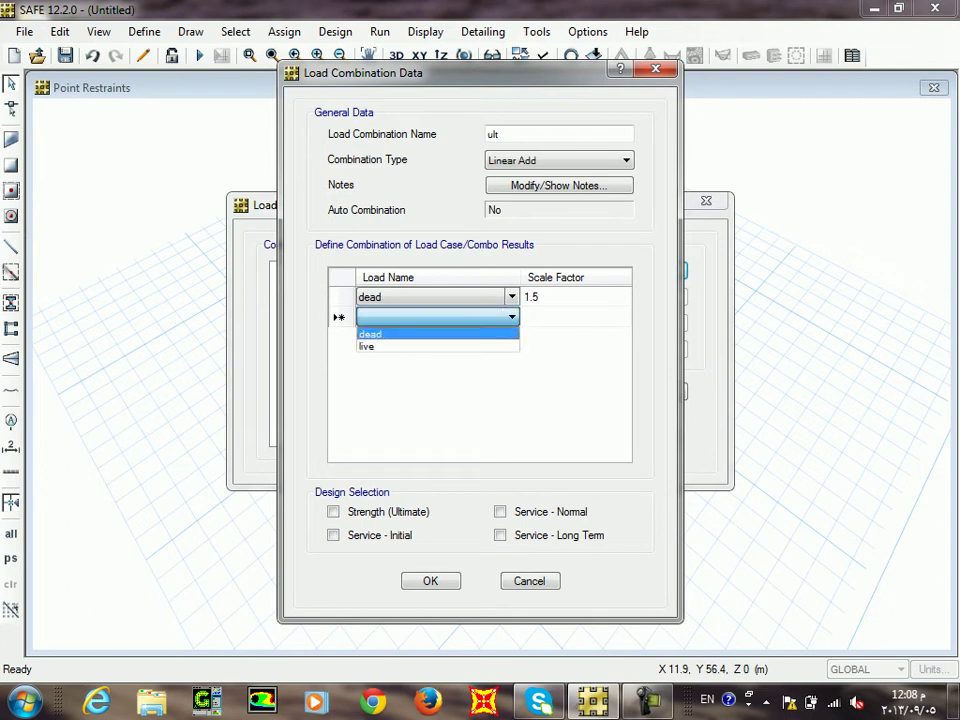
key("Up")
key("Down")
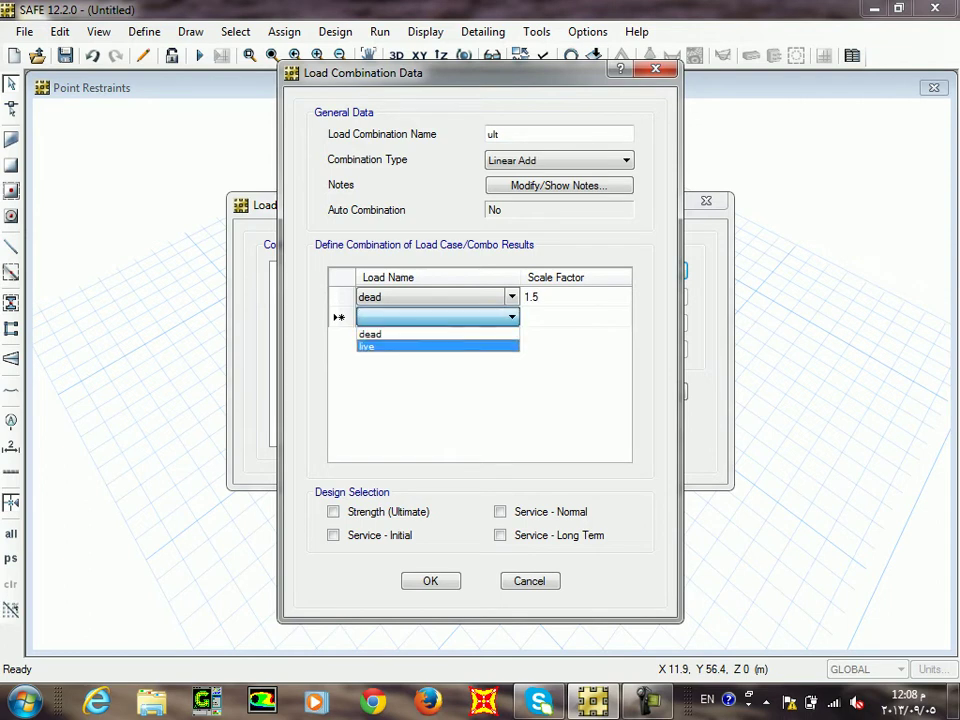
key("Return")
key("Tab")
type("1")
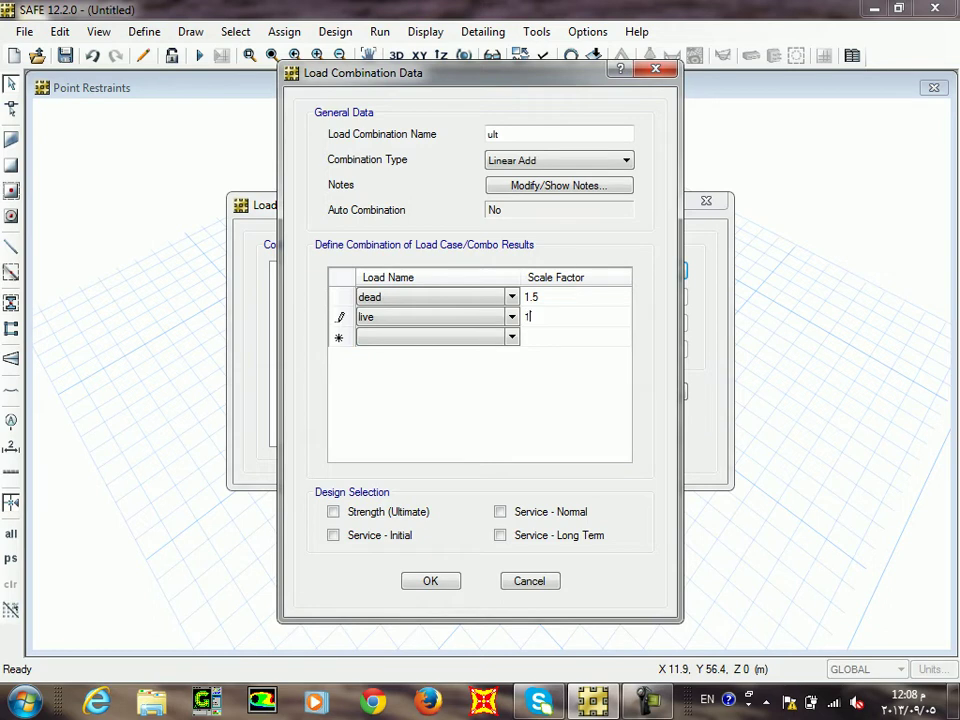
type(".5")
key("Return")
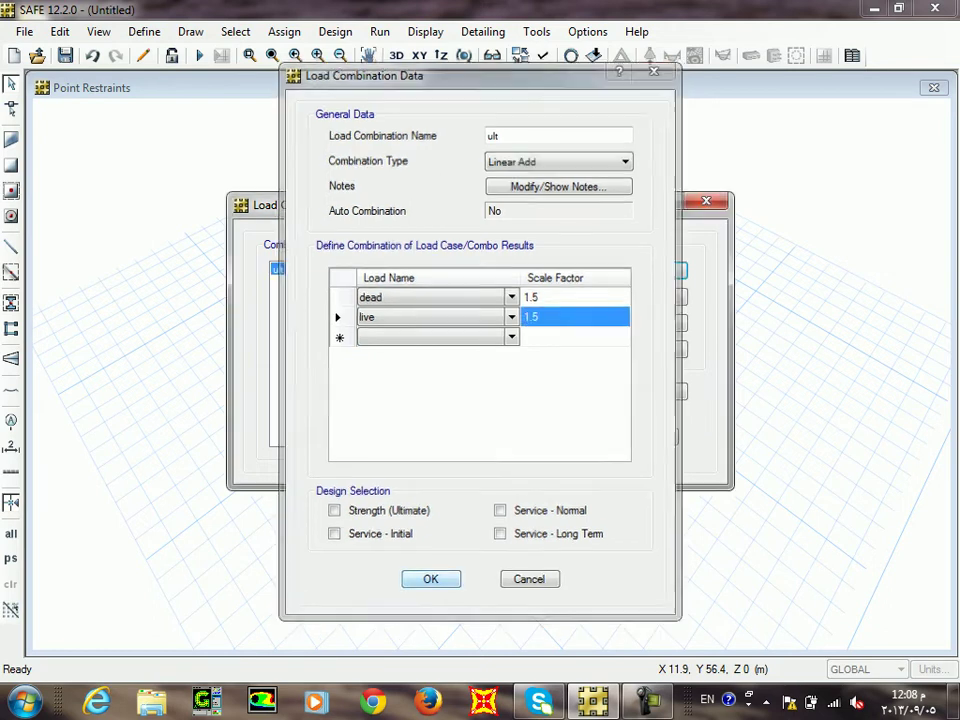
key("Return")
left_click(548, 436)
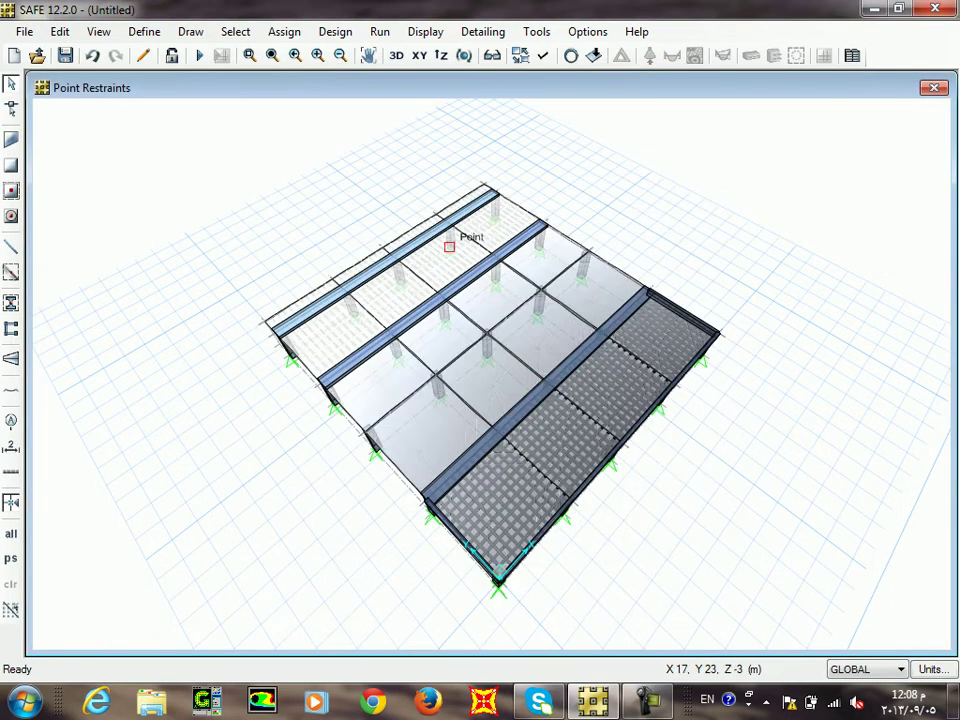
Examine the slabs, beams and pinned columns in 3D, including a close look at the waffle slab ribs.
scroll(592, 436, "up", 2)
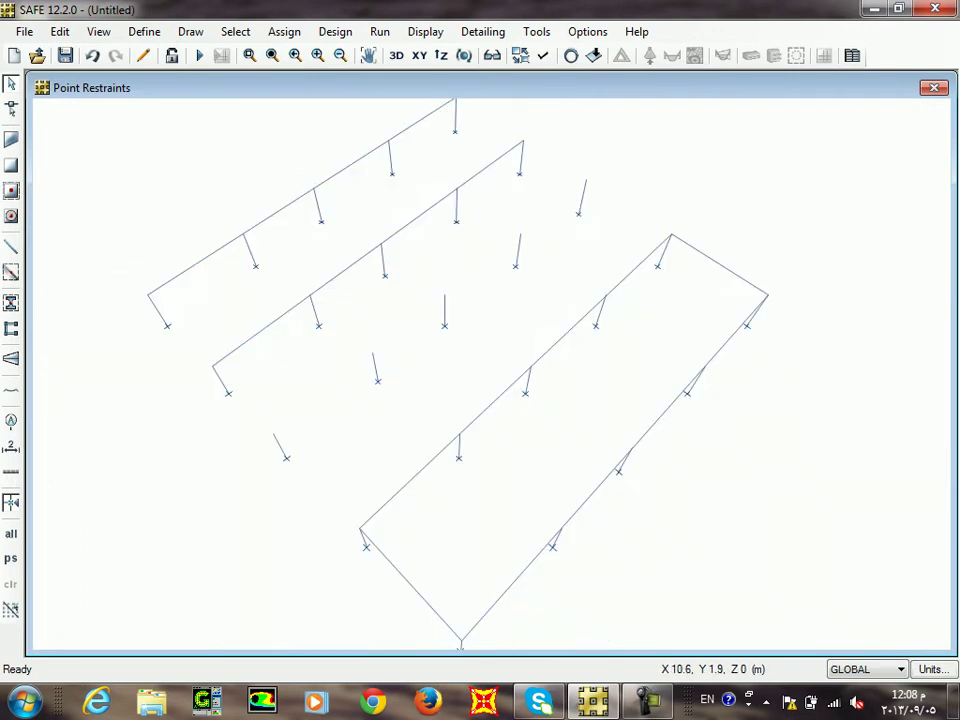
scroll(600, 385, "down", 2)
middle_click_drag(600, 385, 610, 352)
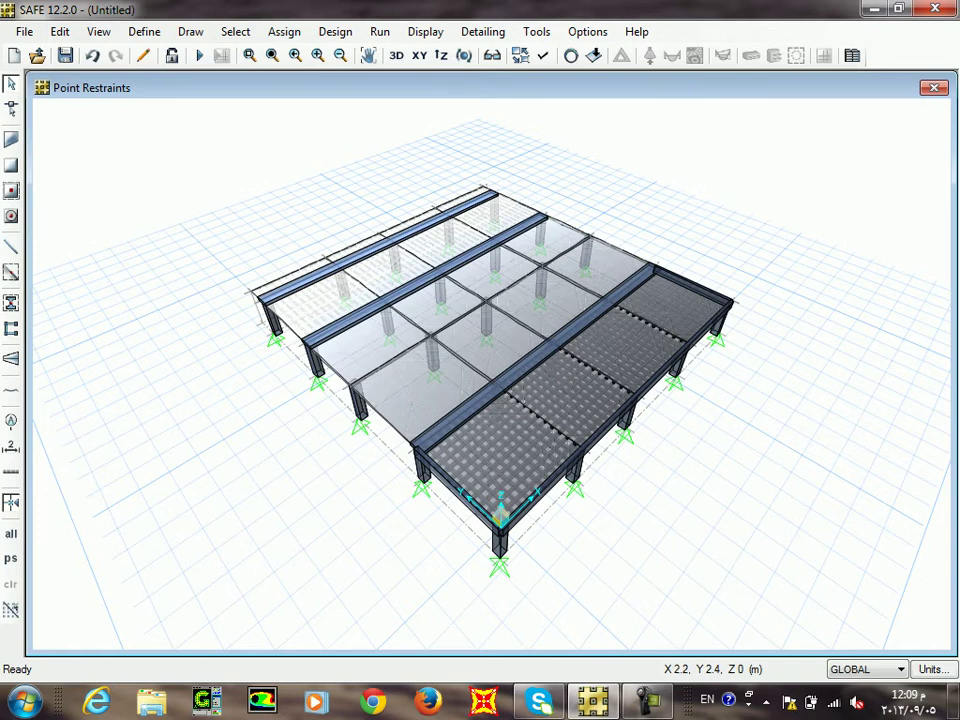
scroll(498, 462, "up", 2)
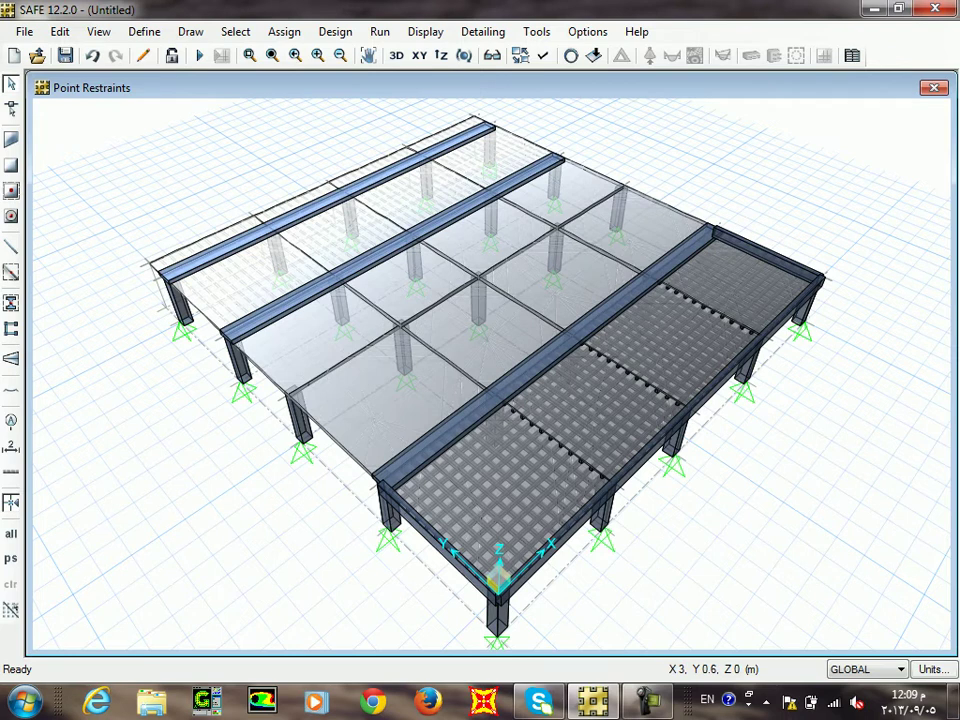
scroll(546, 518, "up", 5)
scroll(515, 500, "down", 3)
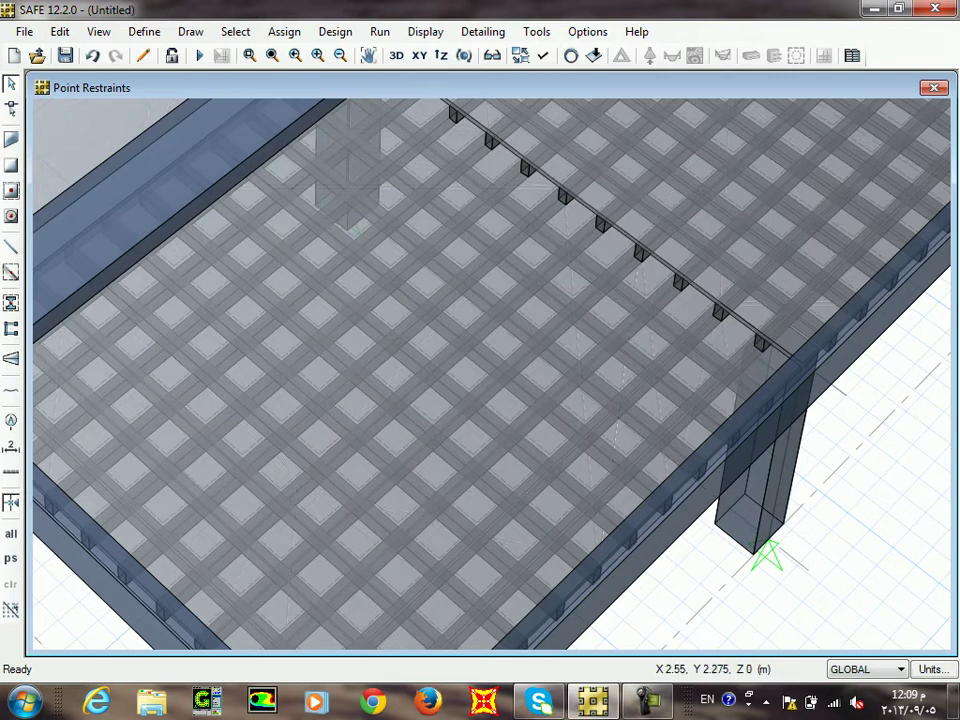
left_click(295, 55)
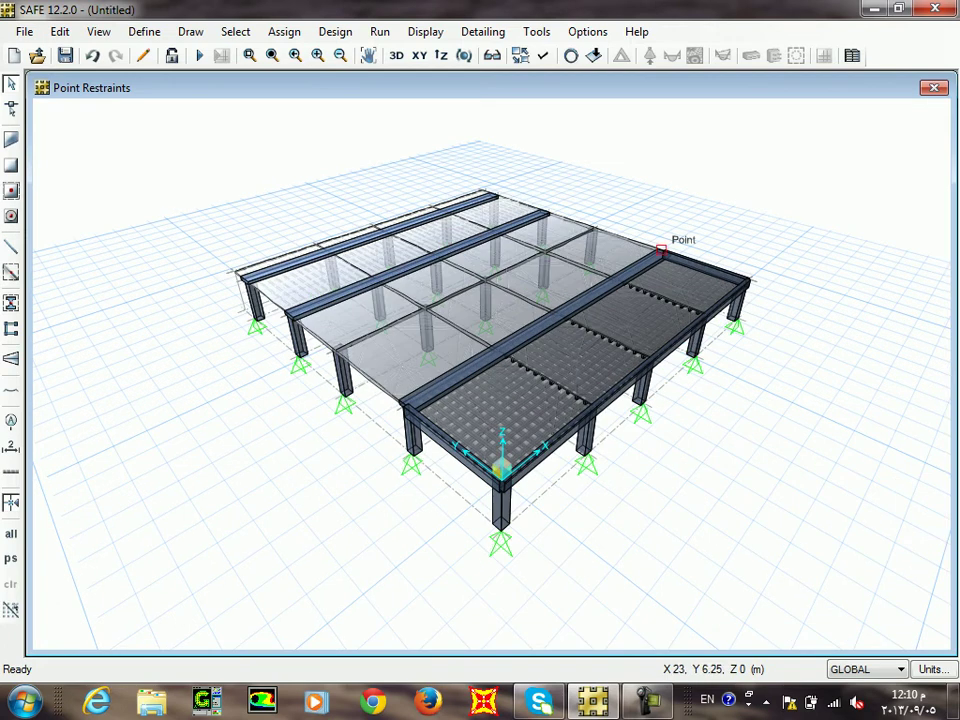
Select all objects and assign a uniform gravity surface load of 0.15 Tonf/m2 in the dead load pattern.
left_click(11, 533)
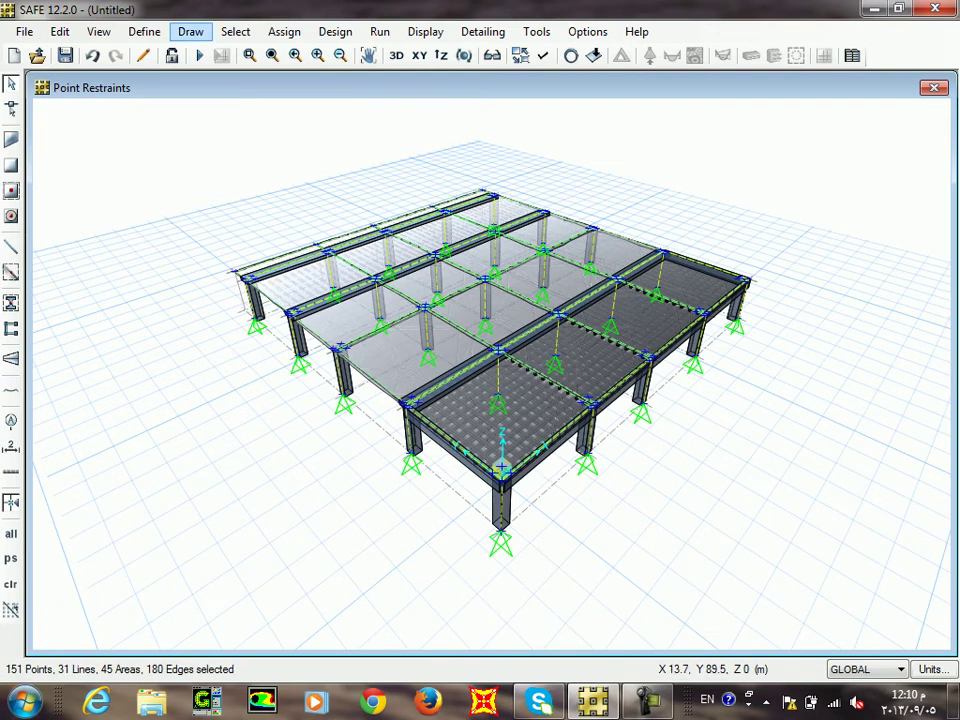
left_click(284, 31)
mouse_move(330, 209)
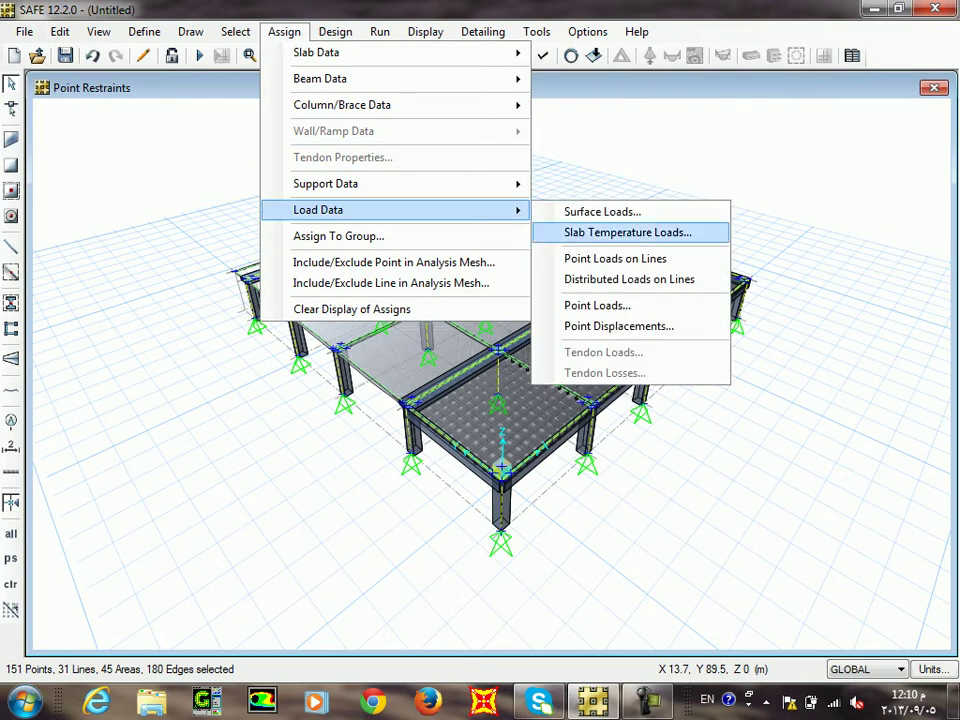
left_click(600, 210)
double_click(403, 343)
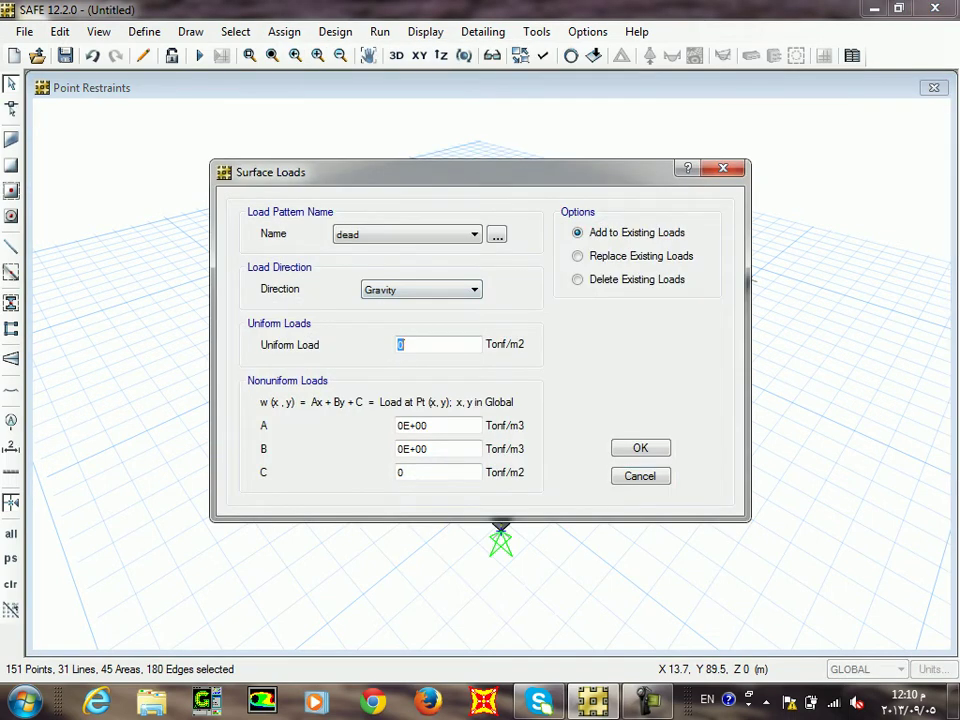
type(".15")
key("Return")
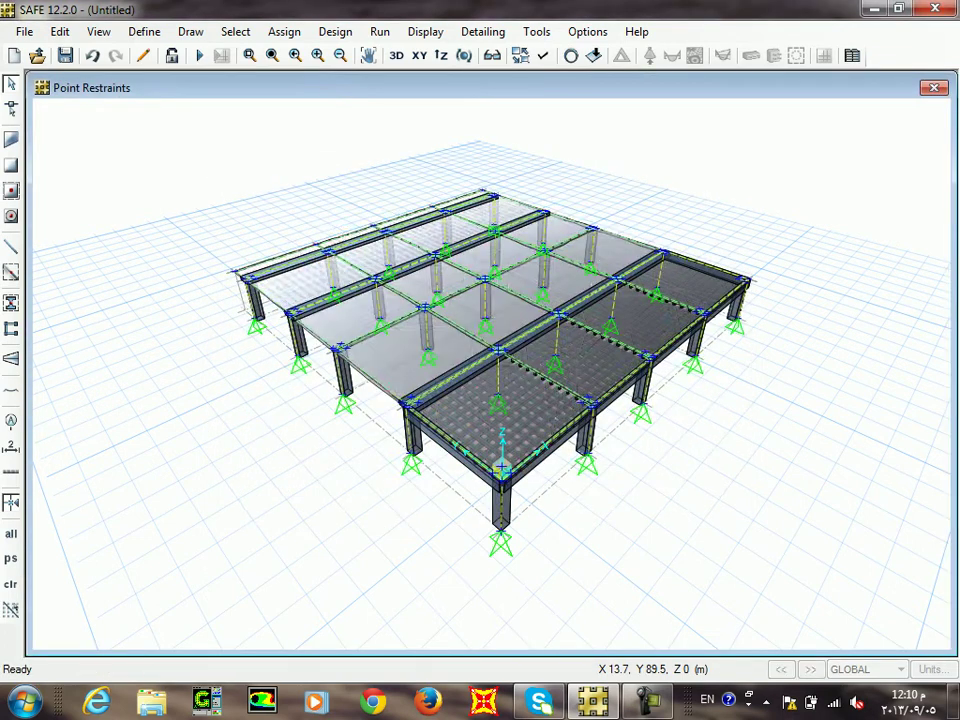
Select all objects and assign a uniform gravity surface load of 0.3 Tonf/m2 in the live load pattern.
key("ctrl+a")
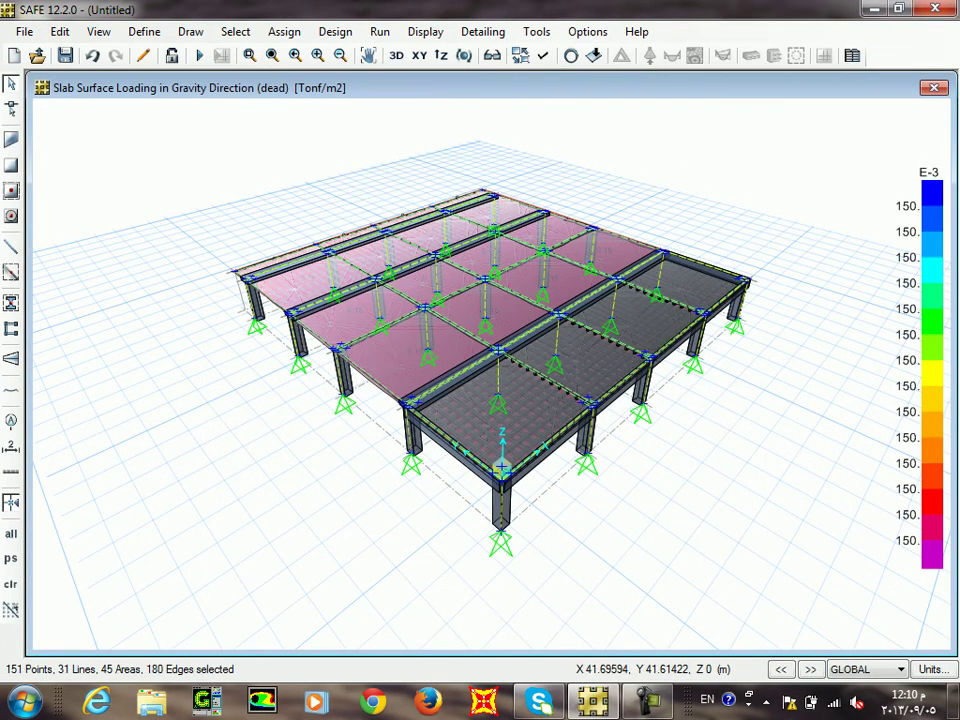
left_click(284, 31)
mouse_move(340, 210)
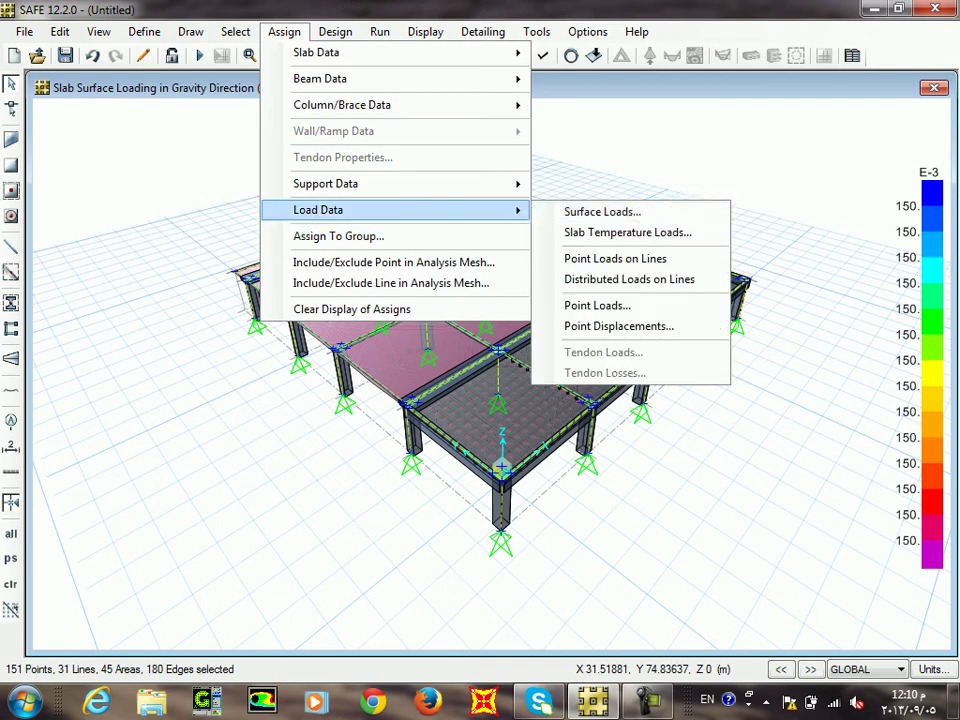
left_click(602, 211)
left_click(407, 234)
left_click(407, 263)
double_click(421, 344)
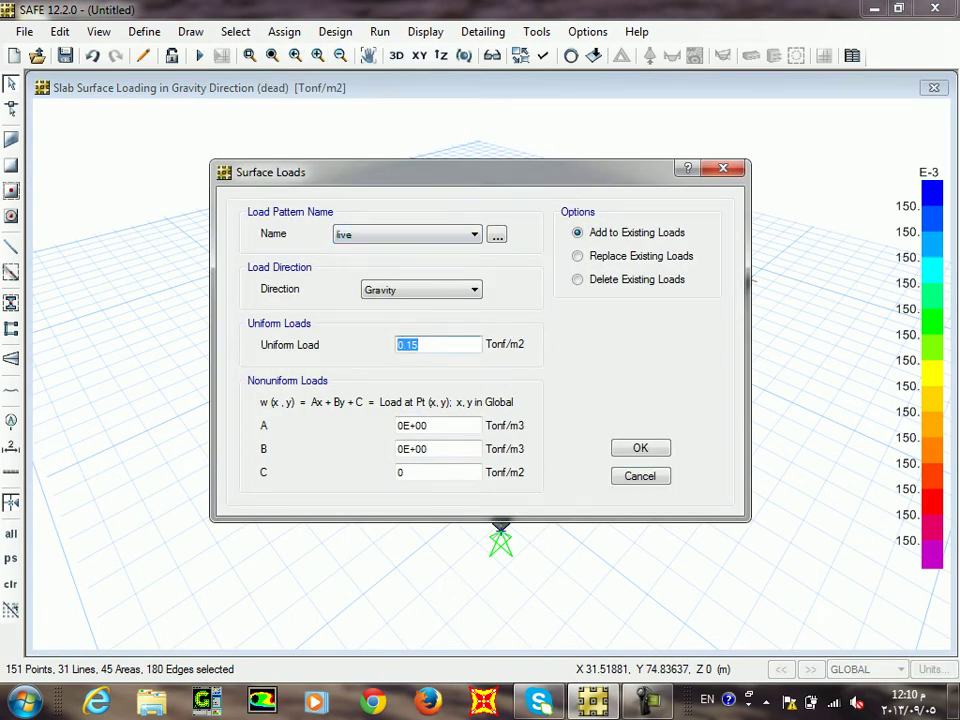
key("BackSpace")
type(".3")
key("Return")
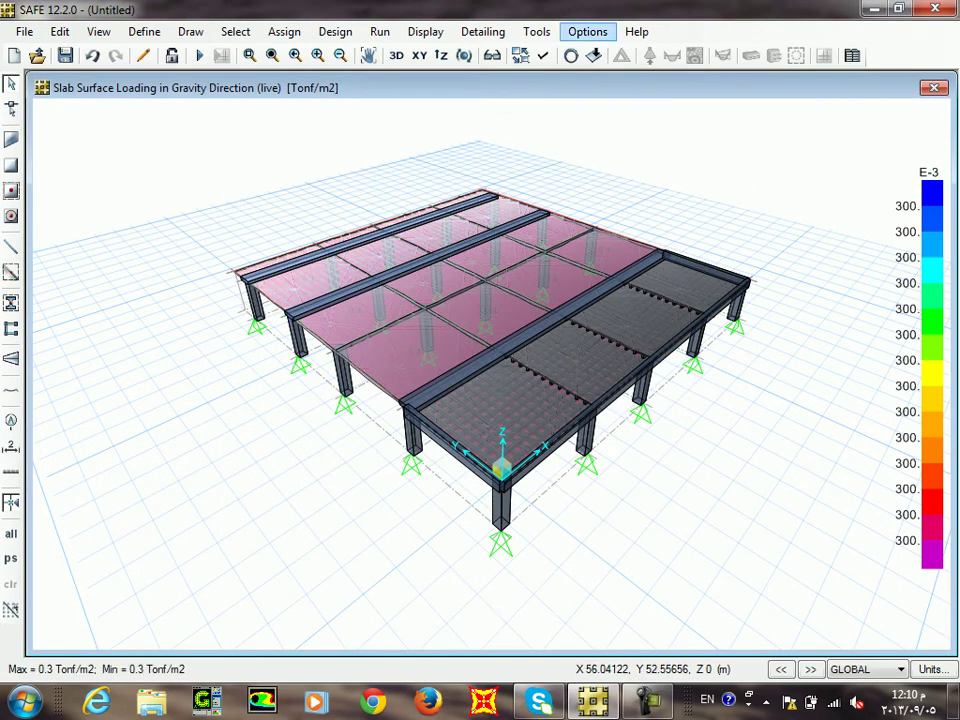
In plan view, open the GLOBAL coordinate system's grid data, display it as spacing and delete all the X grid rows.
left_click(419, 55)
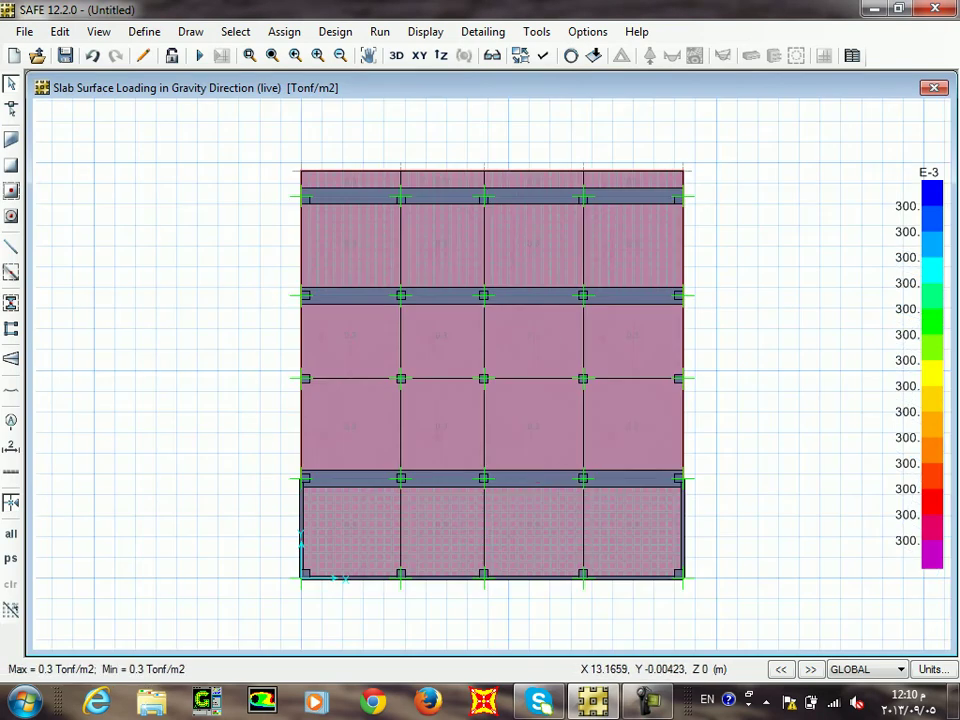
mouse_move(540, 371)
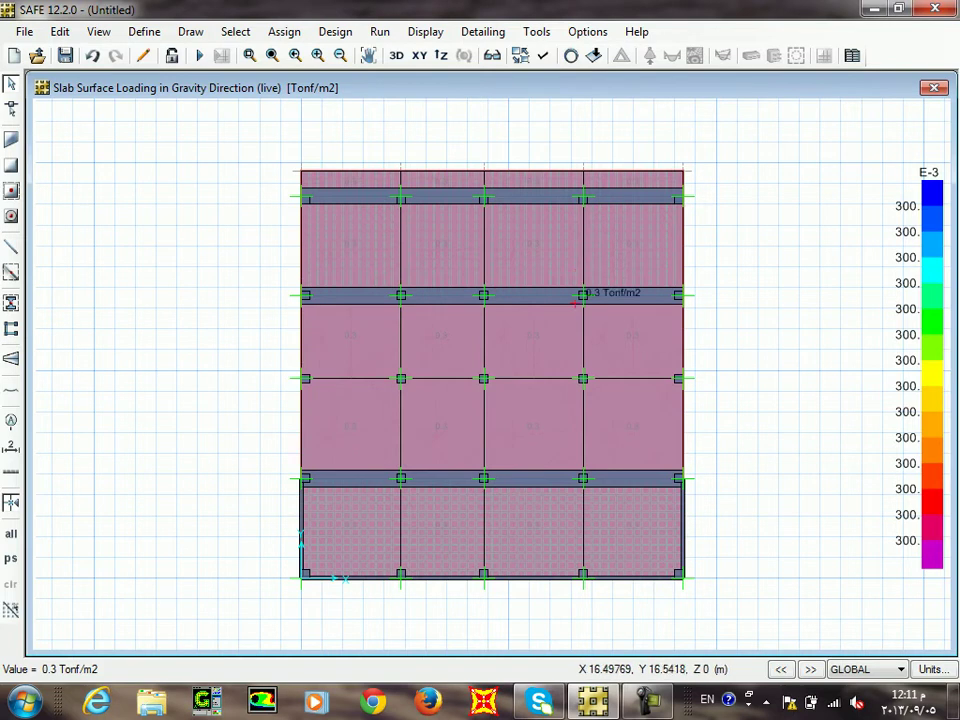
double_click(679, 170)
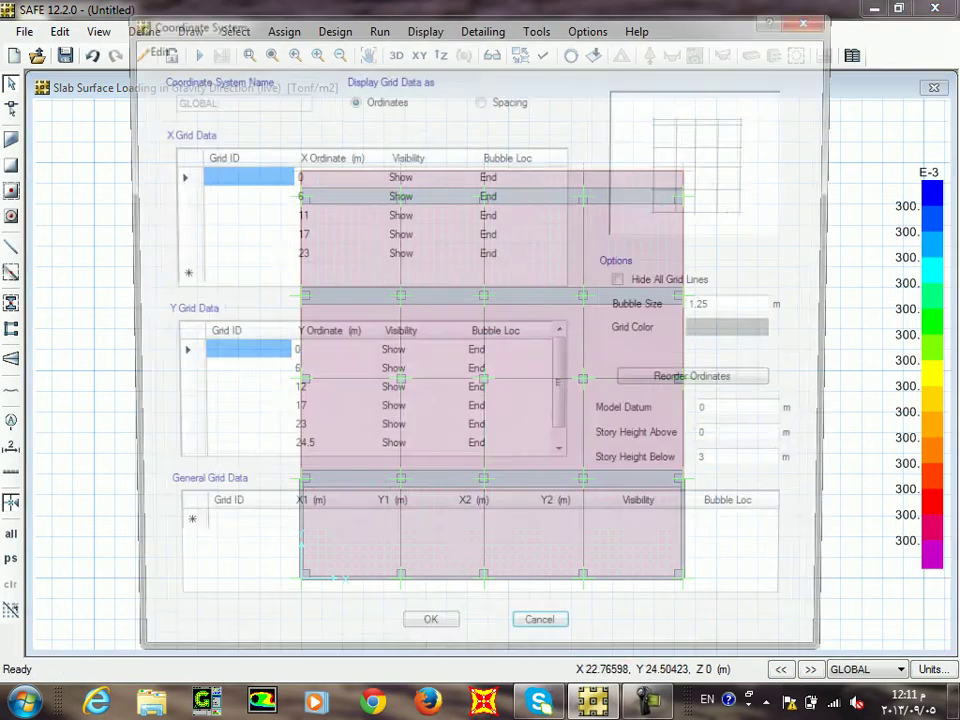
left_click(334, 273)
left_click_drag(334, 175, 334, 254)
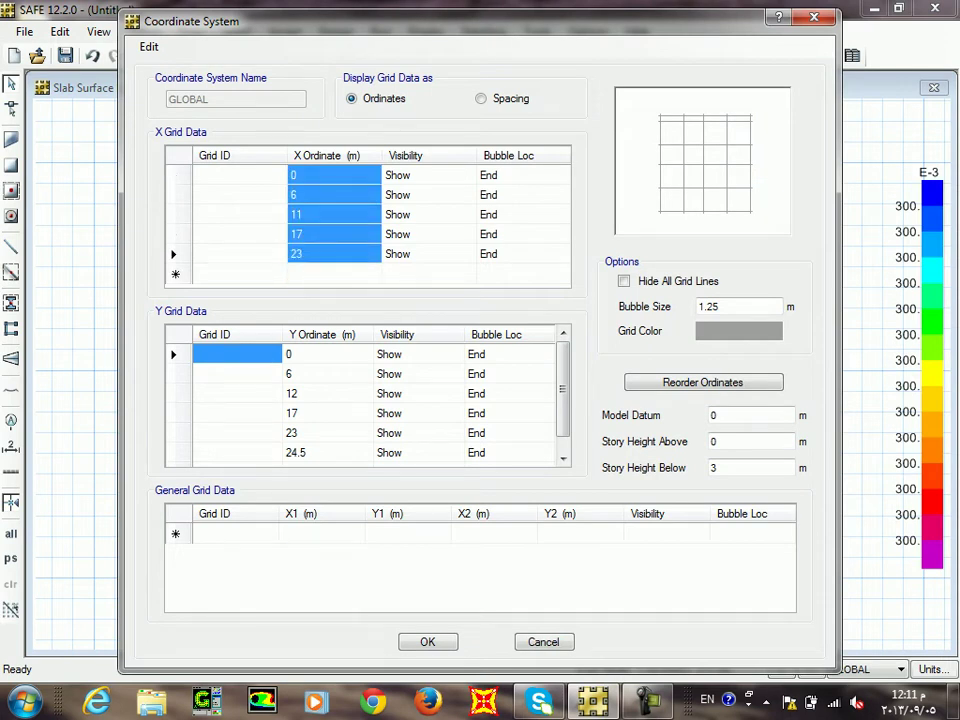
left_click(334, 254)
left_click(334, 273)
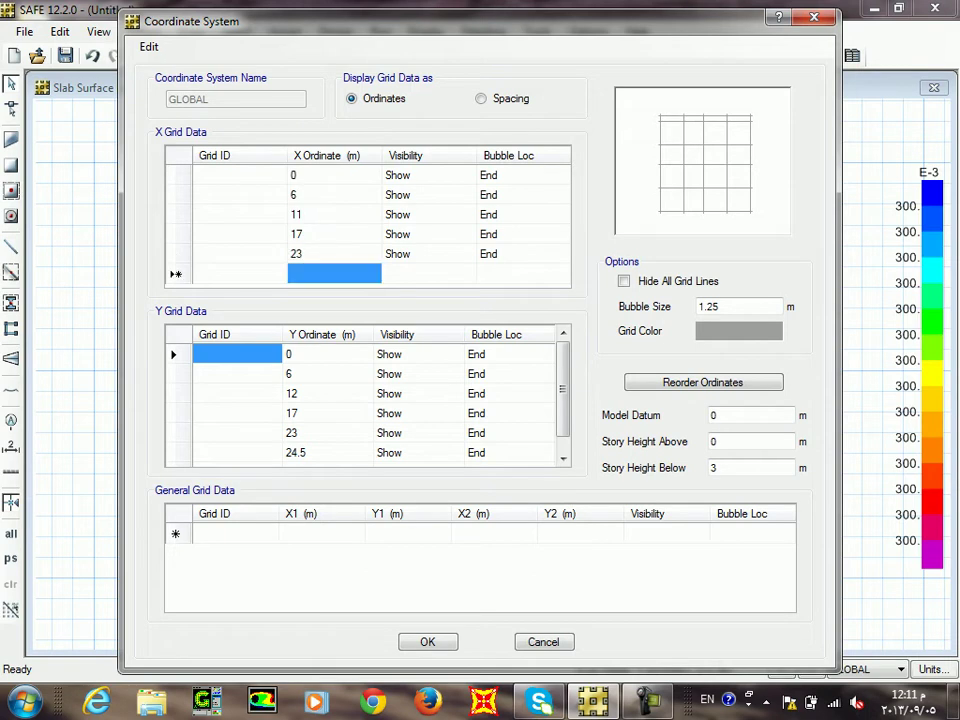
left_click(481, 98)
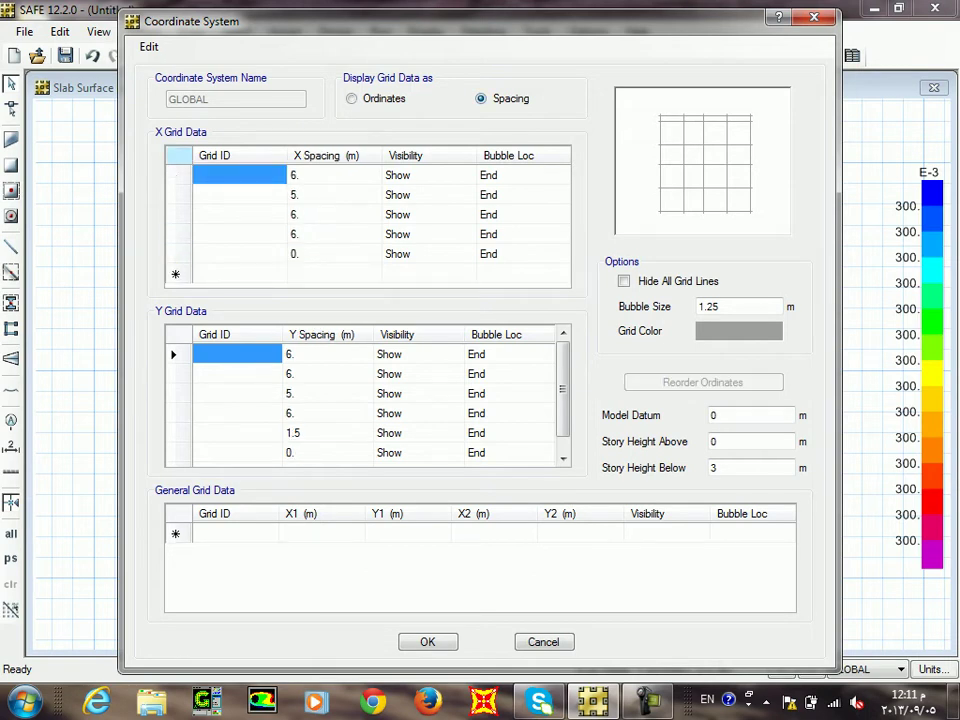
left_click(178, 155)
key("Delete")
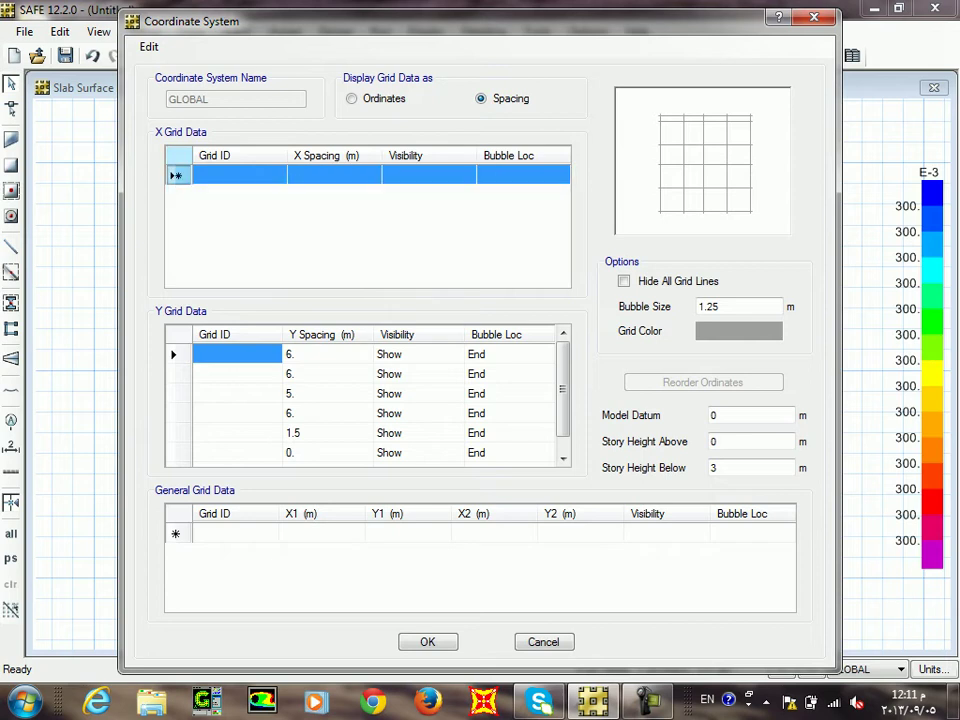
Fill the emptied X grid data with 1 m spacings up to the 21 m ordinate.
left_click(334, 174)
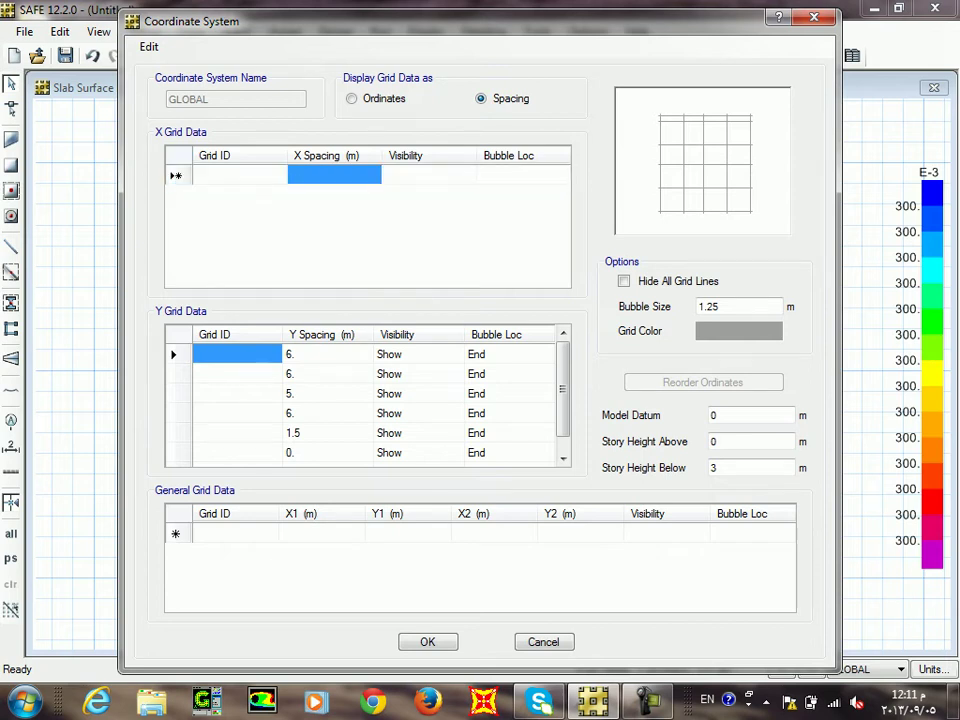
type("1")
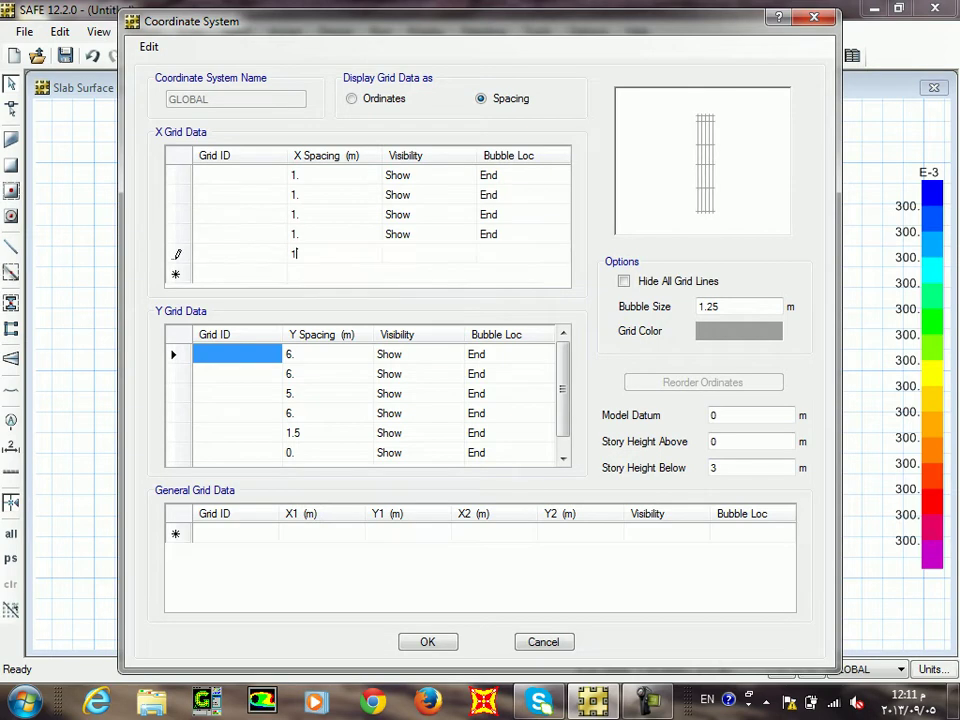
type(" 1 1 1 1 1 1 1 1 1 1")
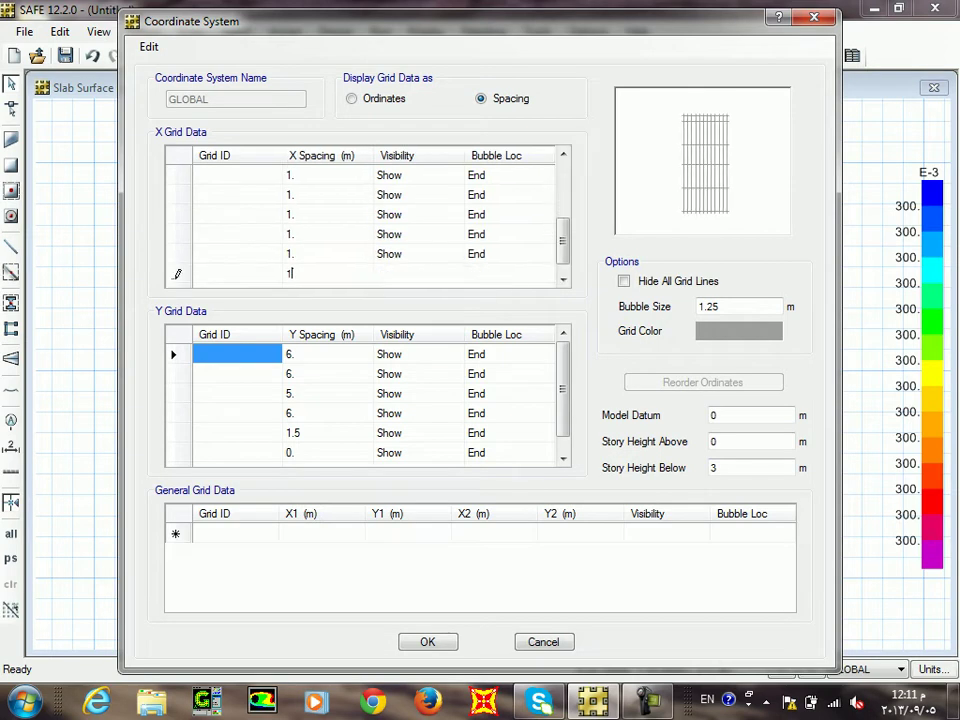
type(" 1 1 1 1 1 1")
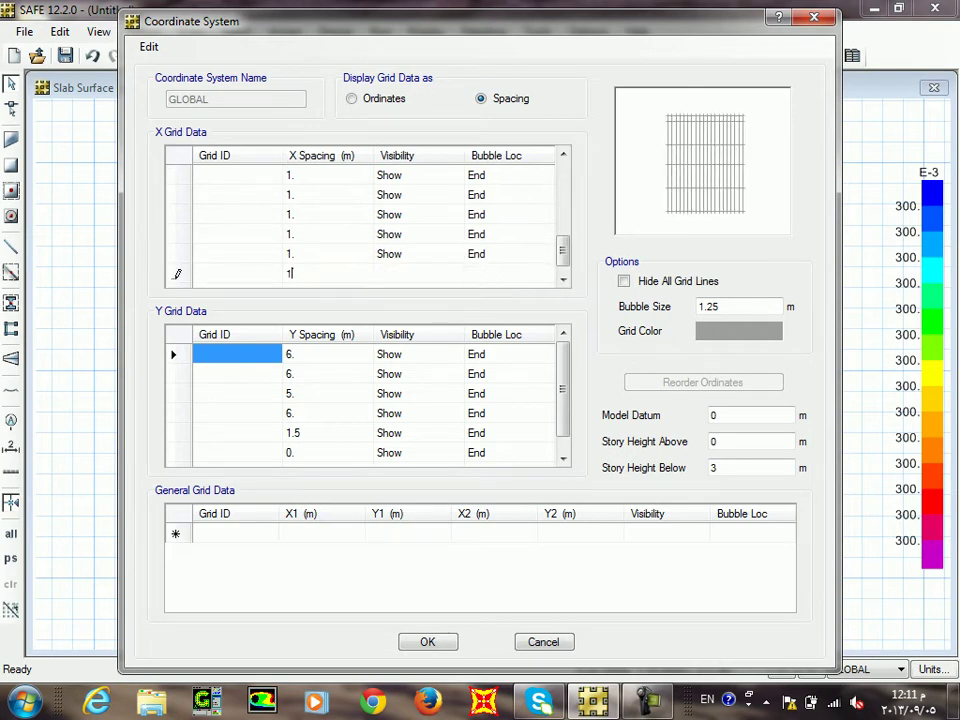
key("Return")
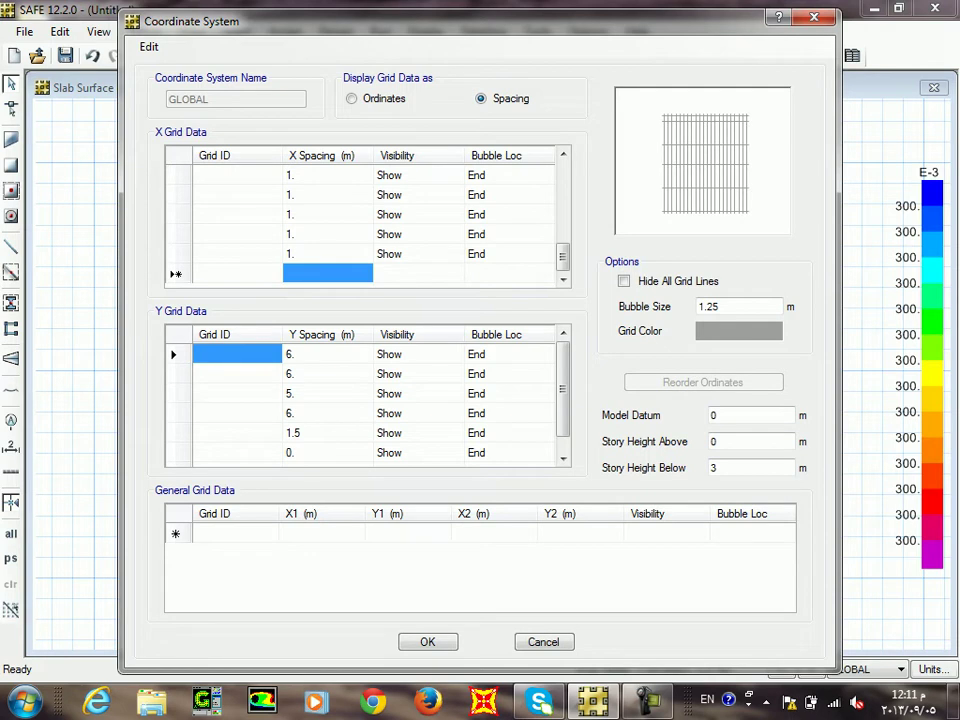
Display the grid data as ordinates and add X grid lines at 22 m and 23 m.
left_click(351, 98)
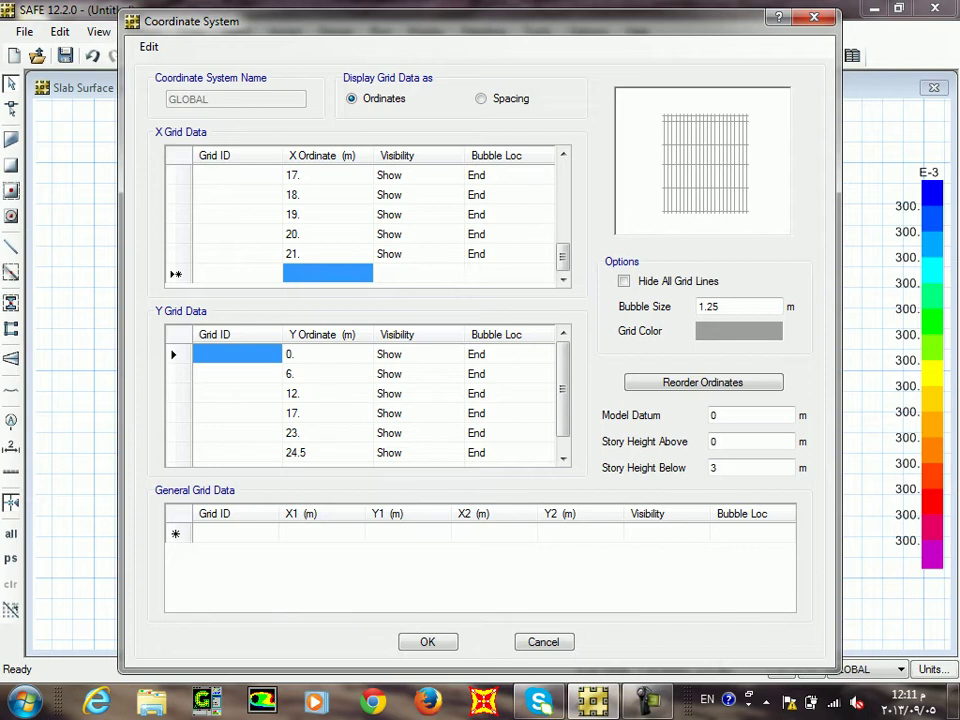
type("22")
key("Return")
type("23")
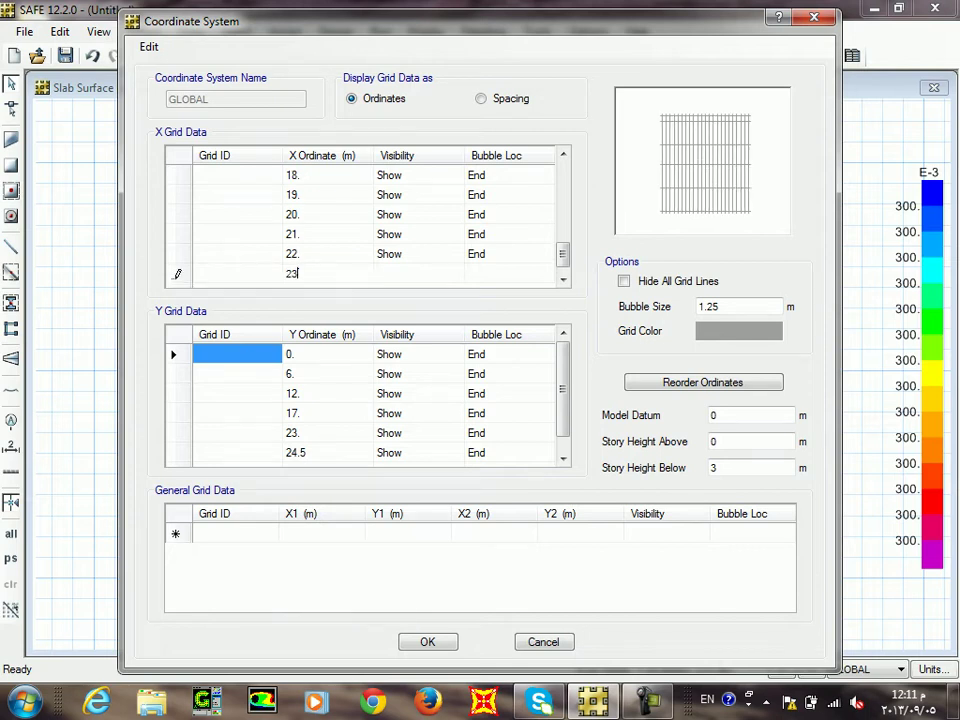
key("Return")
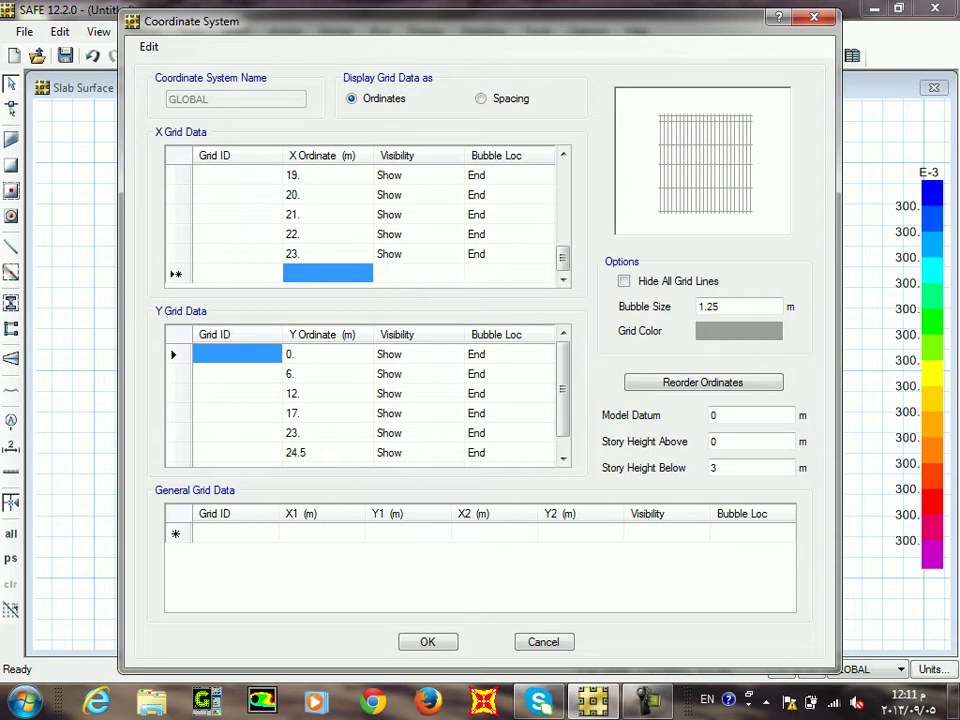
Display the grid data as spacing and delete all the Y grid rows.
left_click_drag(327, 393, 327, 346)
left_click(327, 393)
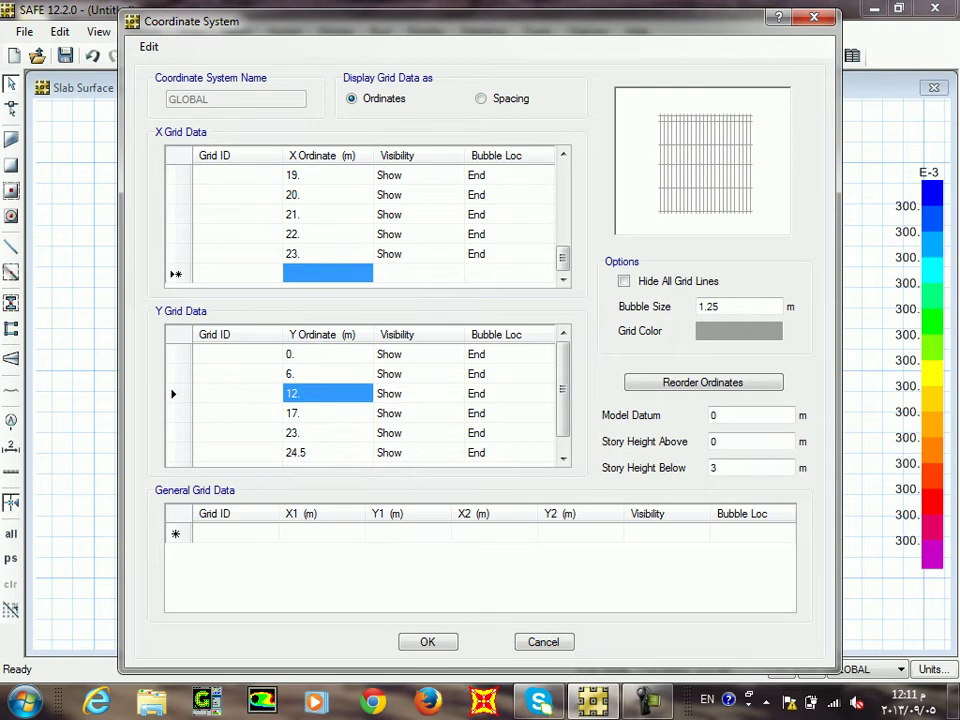
left_click(481, 98)
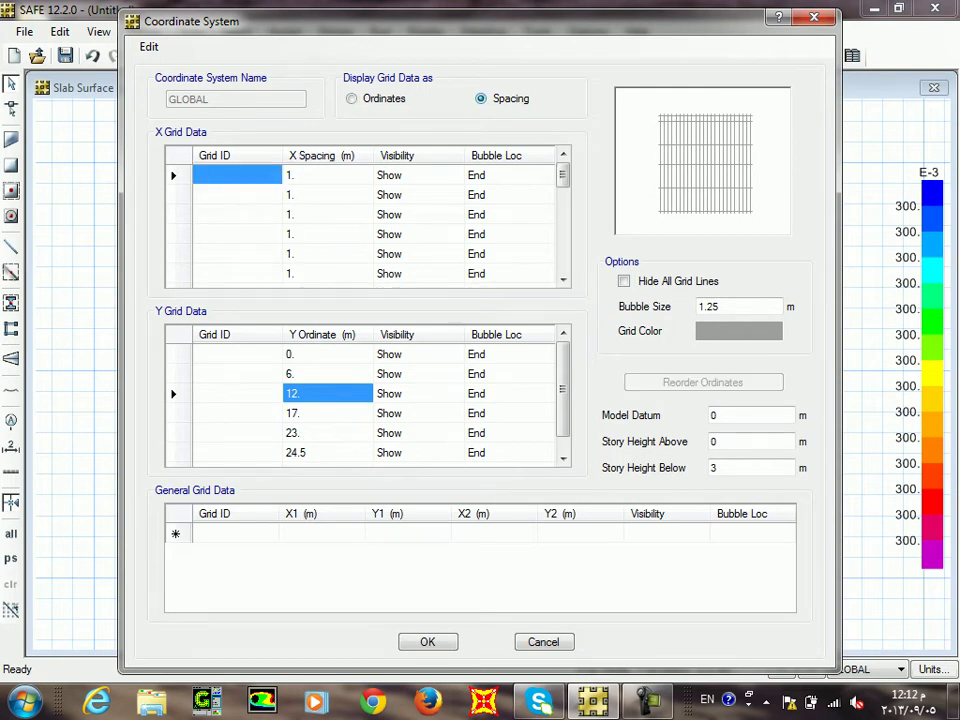
key("Delete")
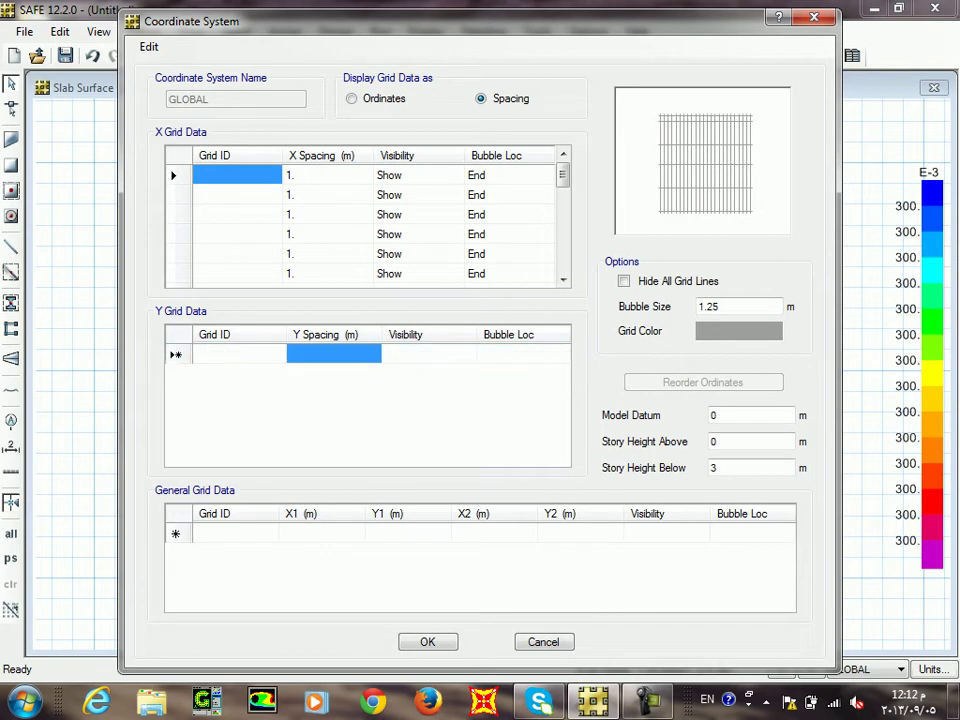
Fill the emptied Y grid data with 1 m spacings up to the 17 m ordinate, correcting the mistyped row to 1 m.
type("1")
key("Return")
type("1")
key("Return")
type("1")
key("Return")
key("1")
key("Return")
key("1")
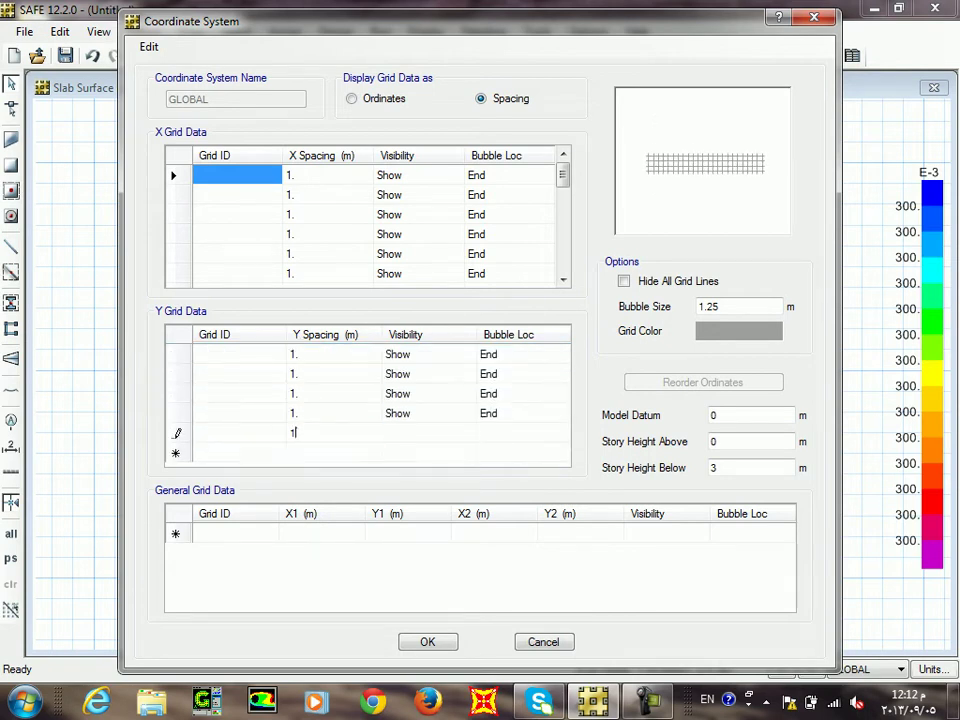
key("Return")
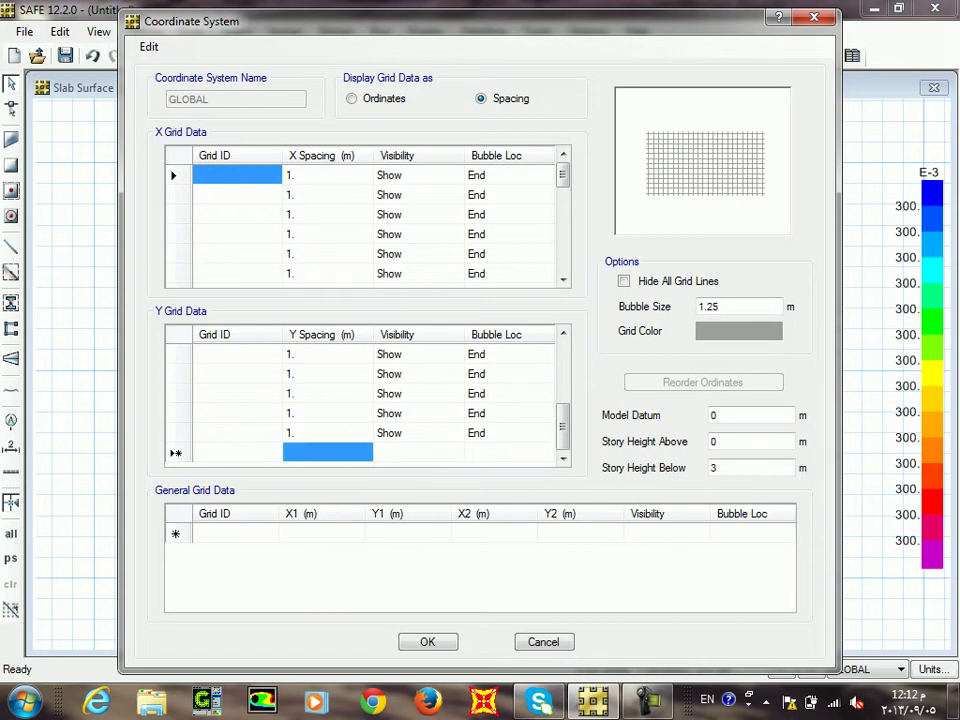
type("1")
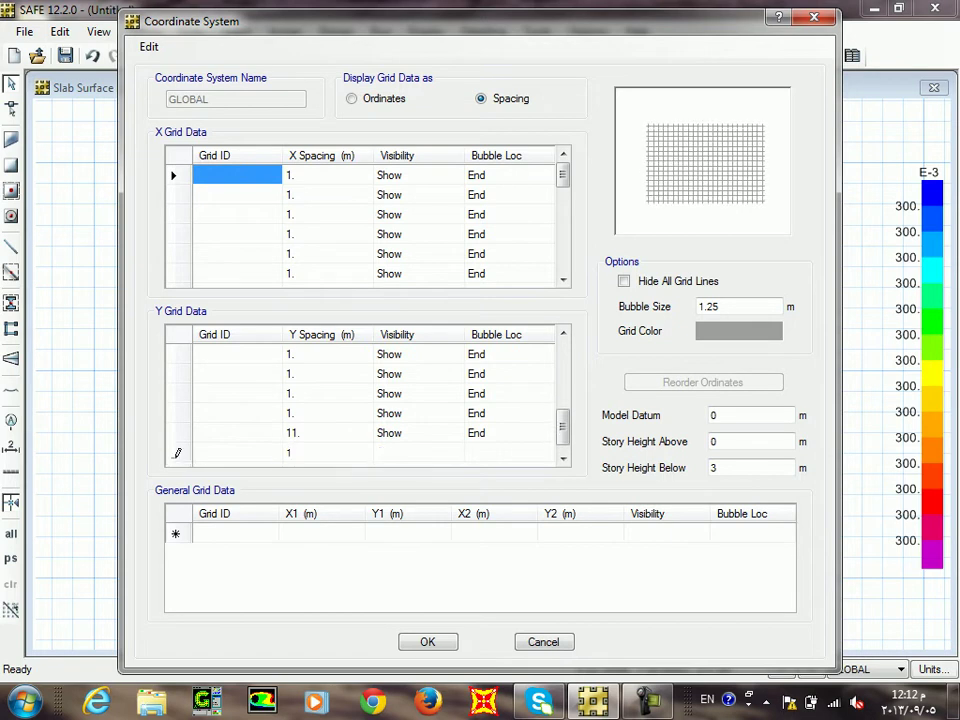
key("Up")
type("1")
key("Return")
key("Return")
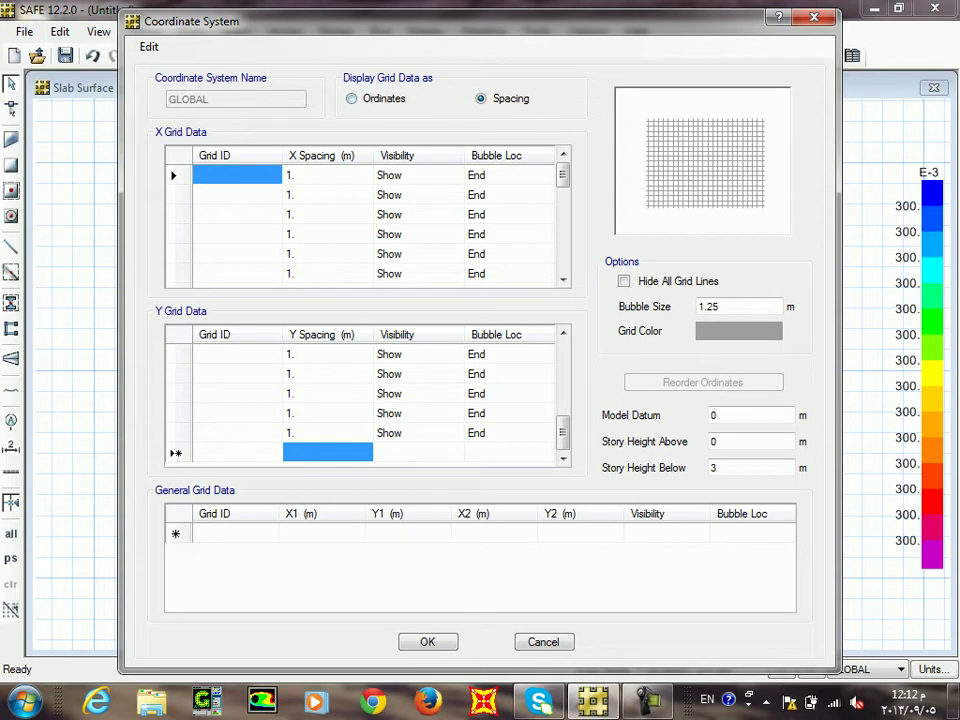
Check the Y ordinates, return to spacing and continue the Y grid with 1 m spacings up to the 23 m ordinate.
left_click(352, 98)
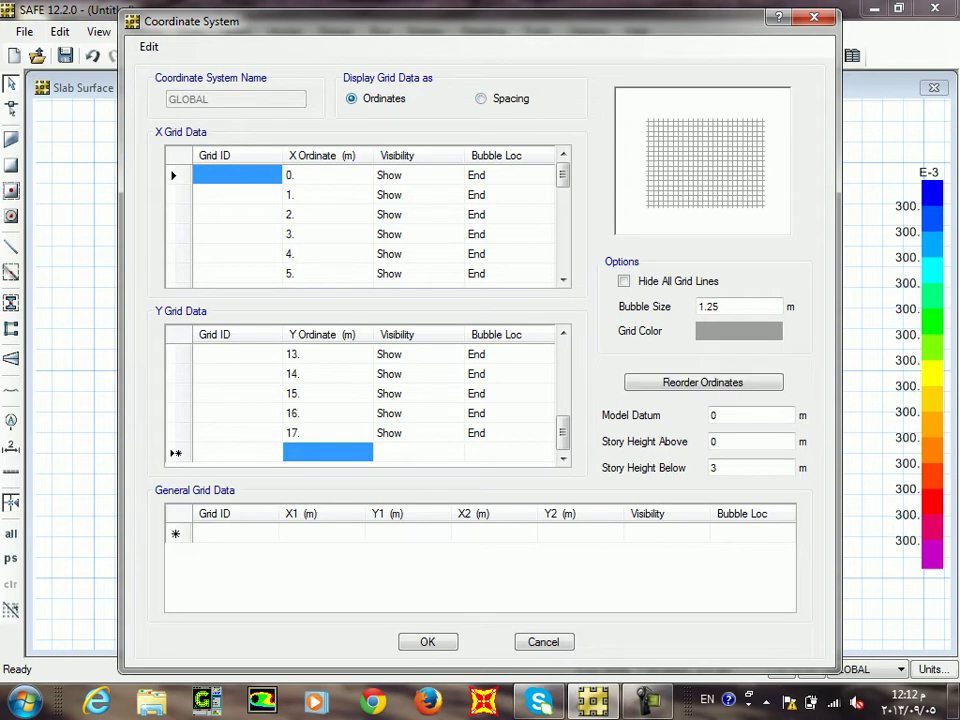
left_click(481, 98)
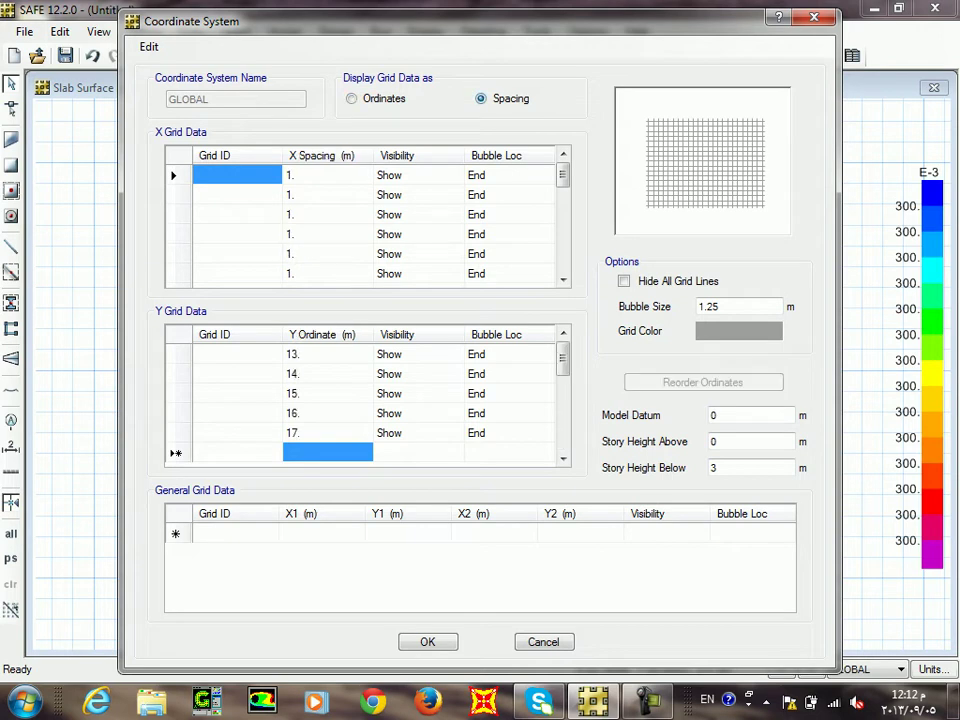
left_click_drag(562, 358, 562, 433)
left_click(327, 433)
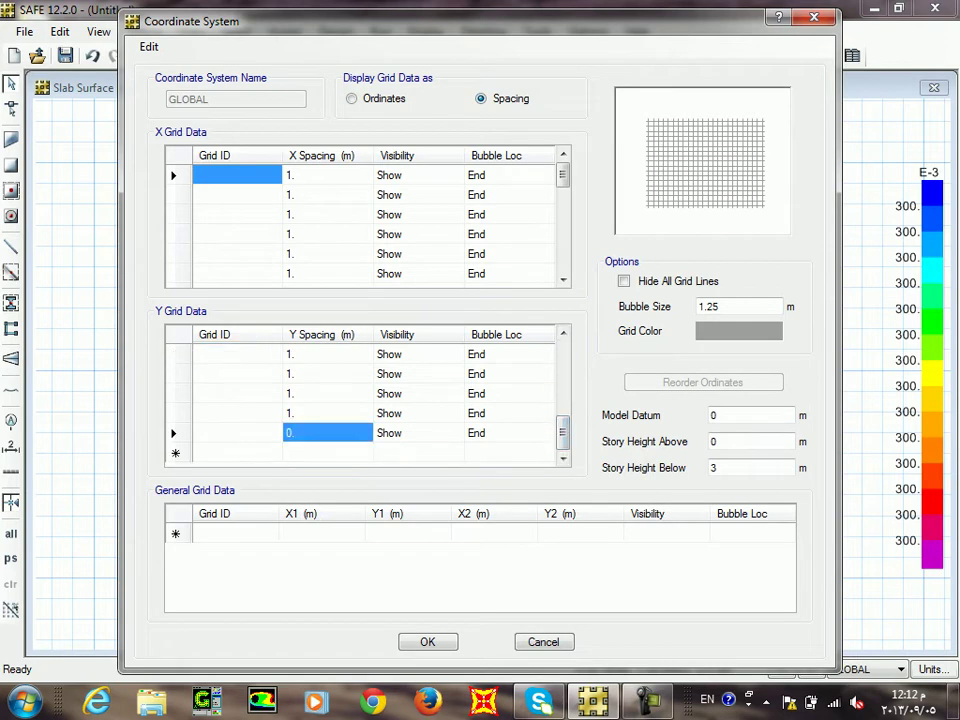
type("1")
key("Return")
type("1")
key("Return")
type("1")
key("Return")
type("1")
key("Return")
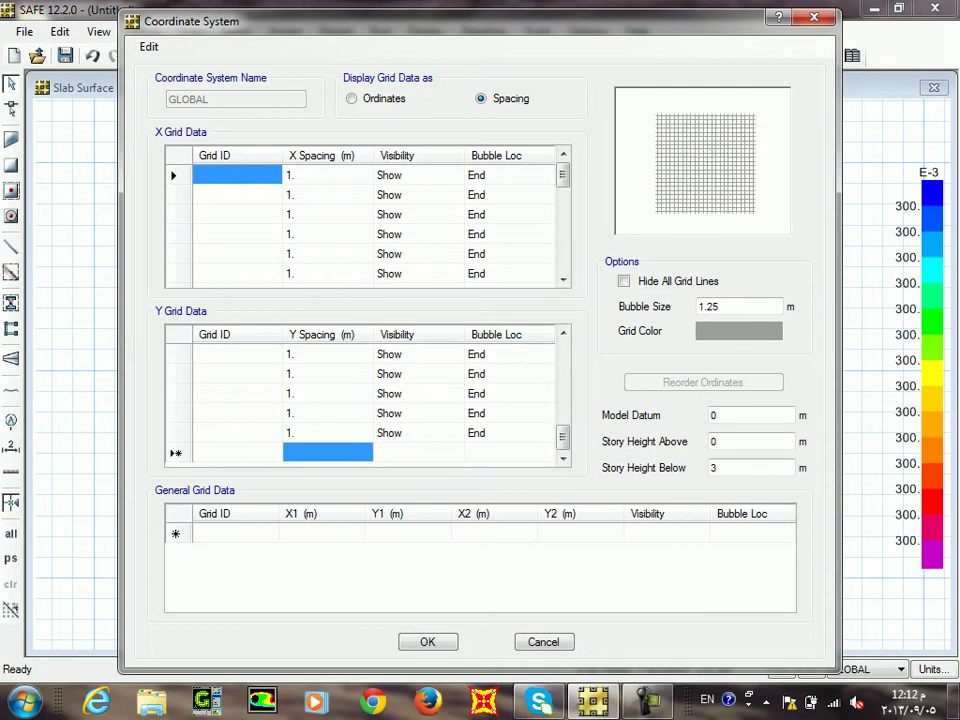
Display the grid data as ordinates and add Y grid lines at 24 m and 24.5 m.
left_click(351, 98)
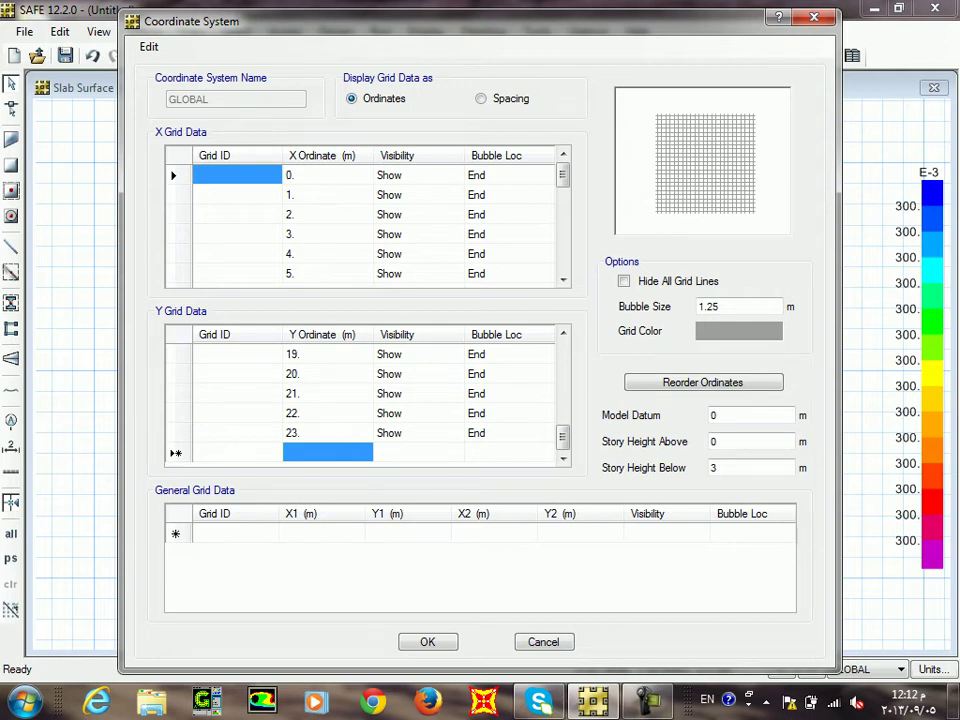
left_click(327, 452)
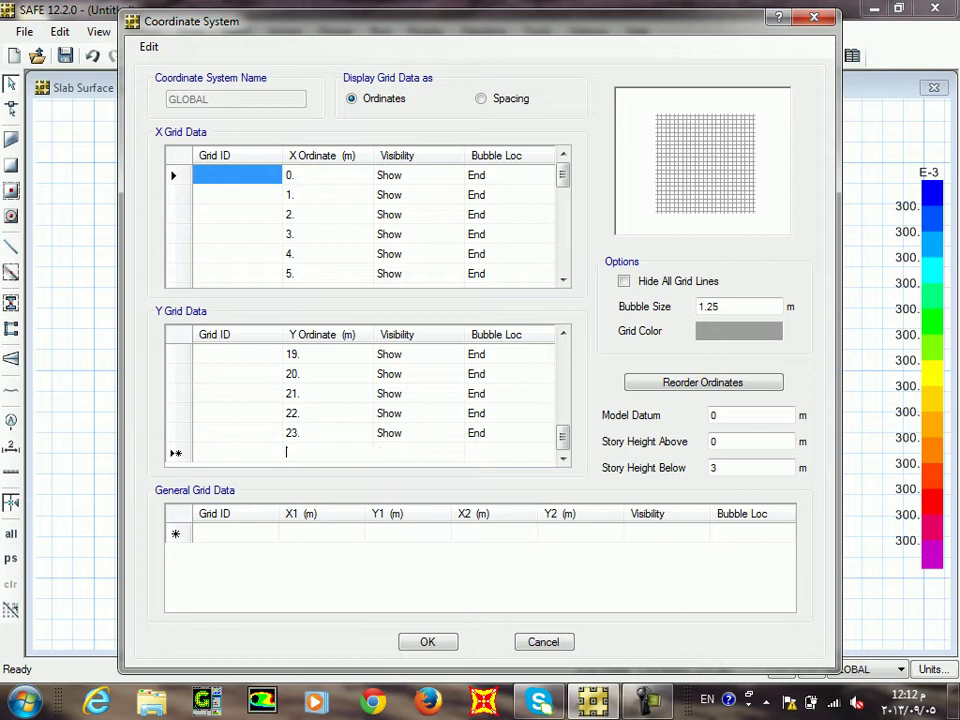
type("24")
key("Return")
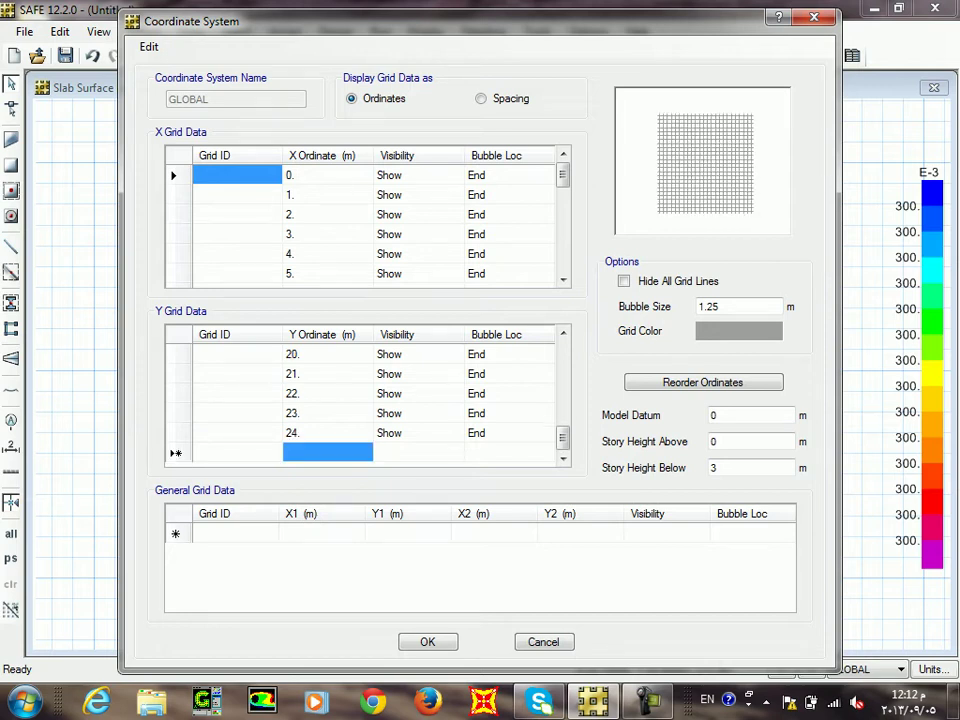
type("24.")
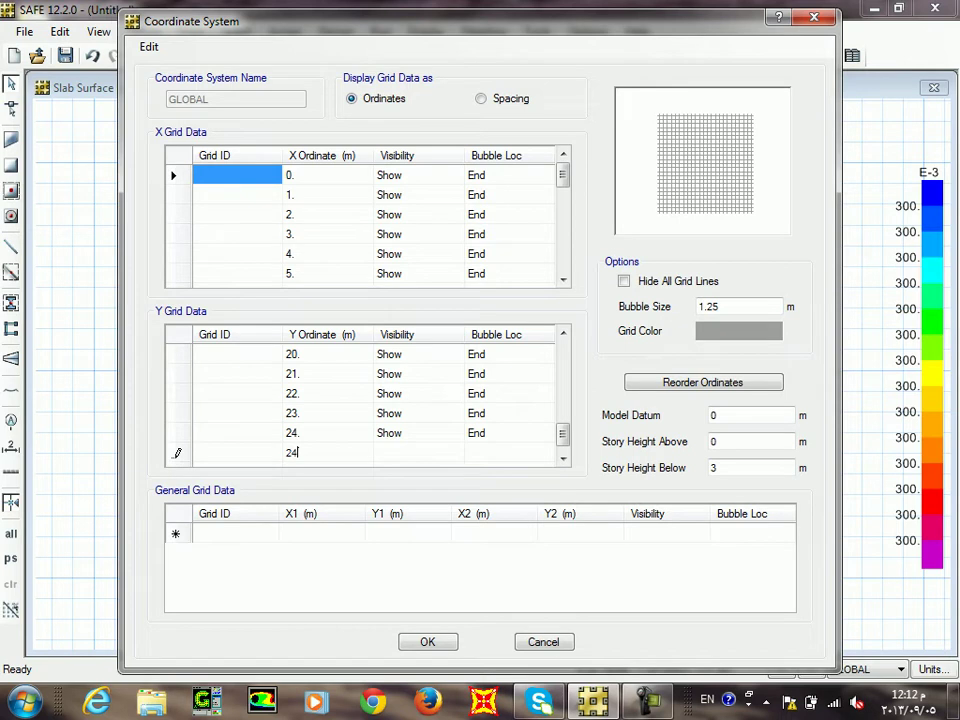
type("5")
key("Return")
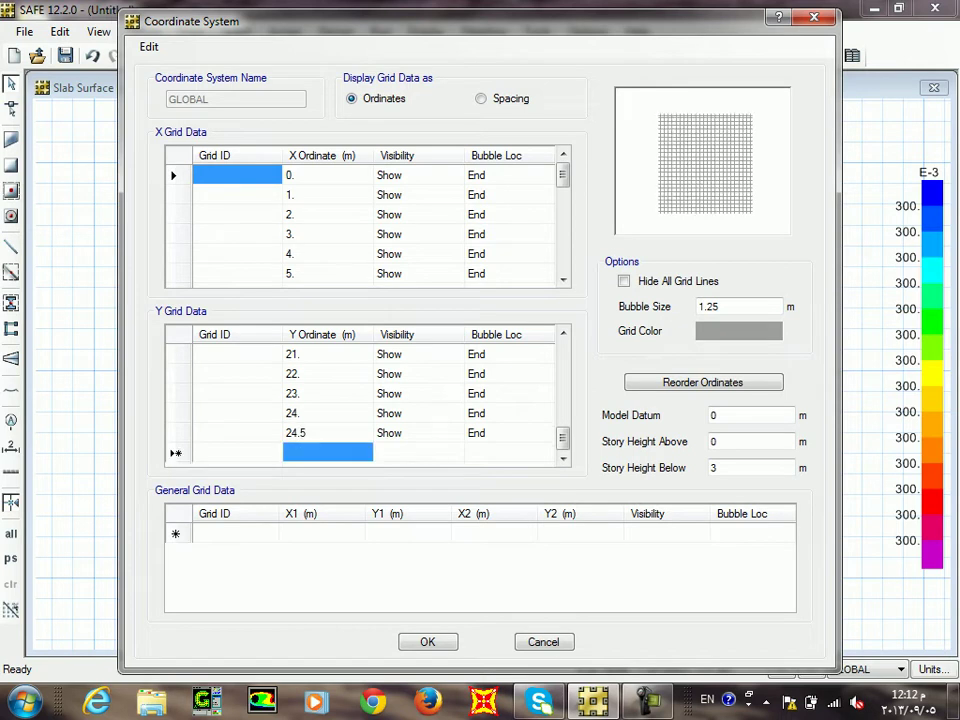
Check the X and Y grid ordinates and accept the refined grid data for the GLOBAL coordinate system.
key("shift+Up")
key("shift+Up")
left_click_drag(327, 175, 327, 234)
left_click_drag(327, 354, 327, 413)
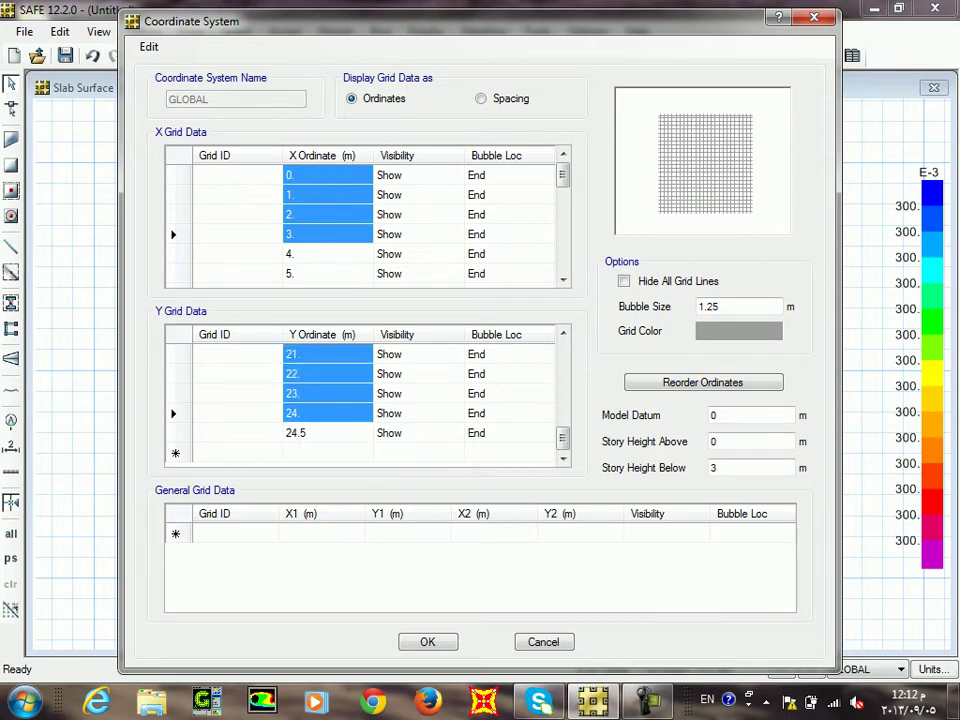
left_click(427, 641)
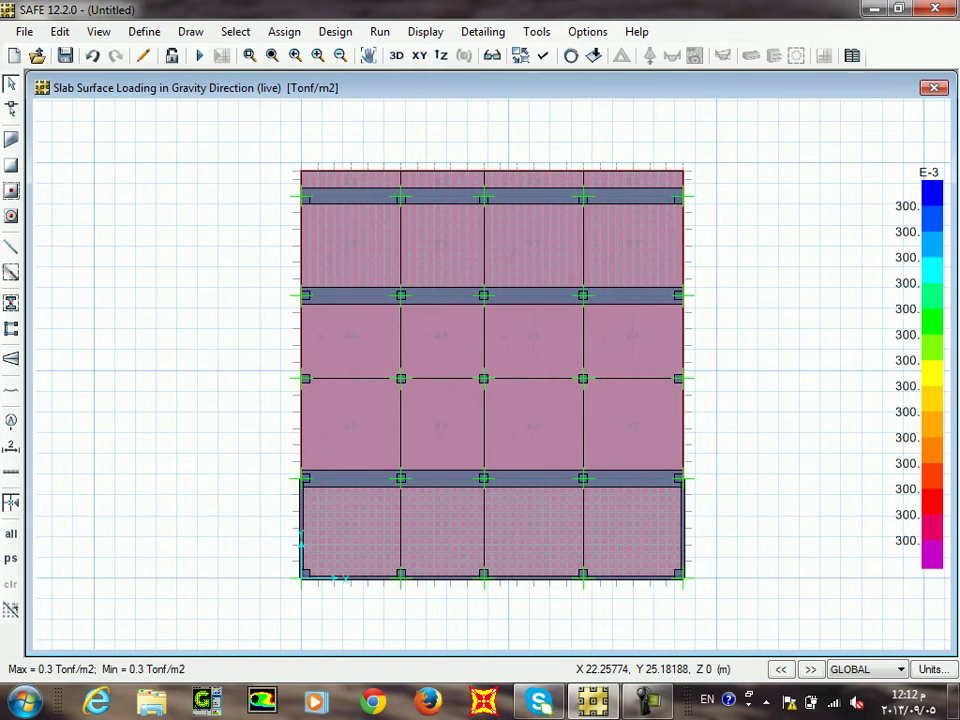
Select the whole floor and set up design strips along the Cartesian grid lines with grid direction X and strip layer A.
left_click_drag(746, 139, 279, 601)
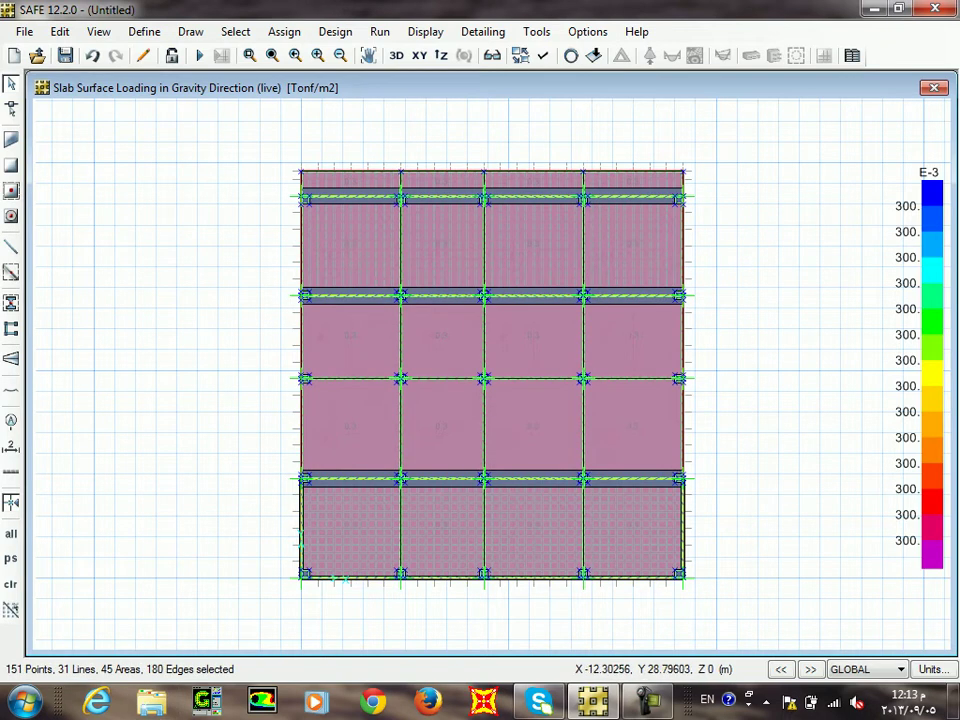
left_click(60, 31)
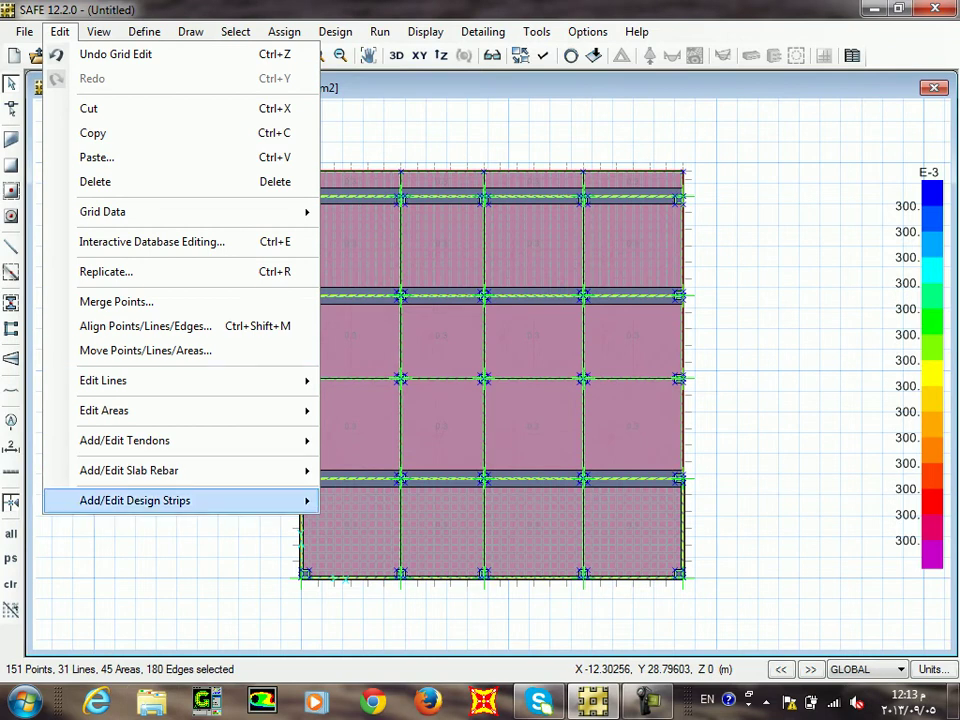
mouse_move(135, 500)
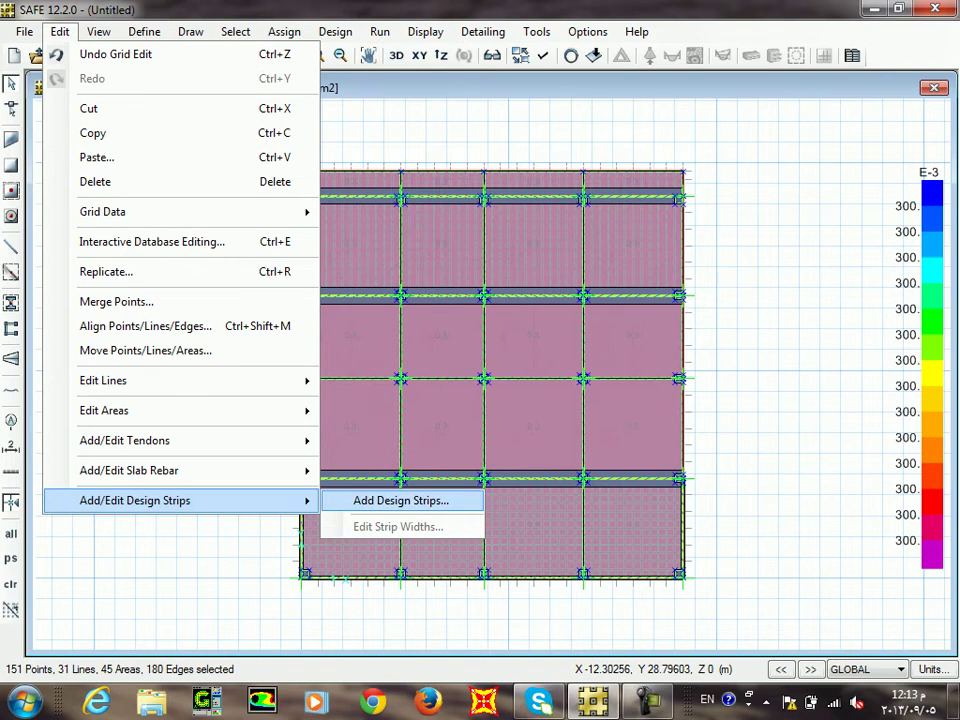
left_click(400, 500)
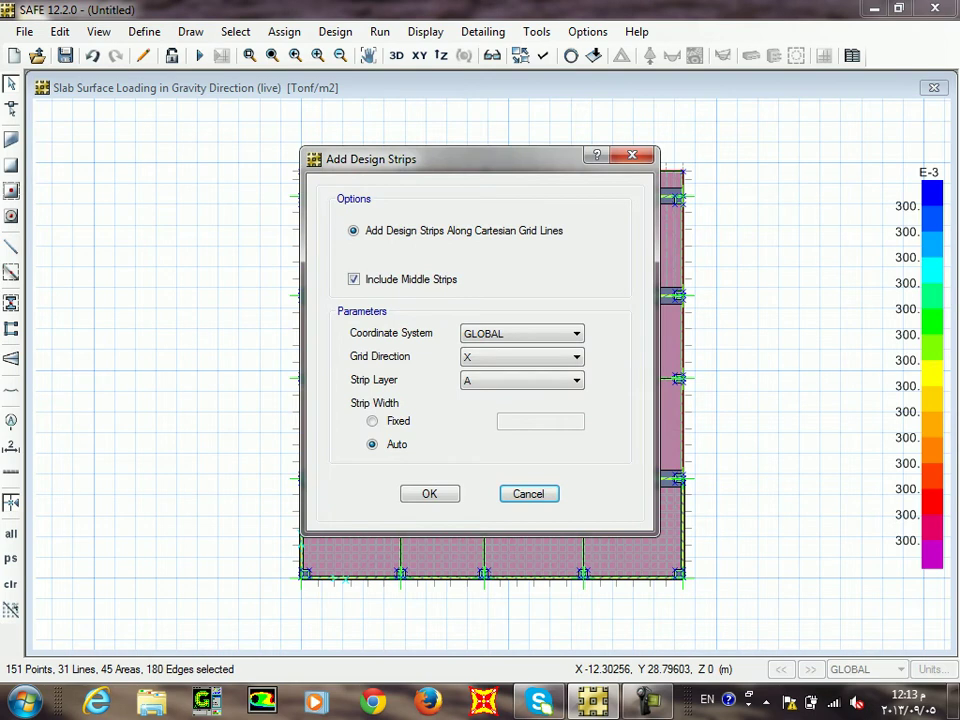
left_click_drag(450, 159, 202, 197)
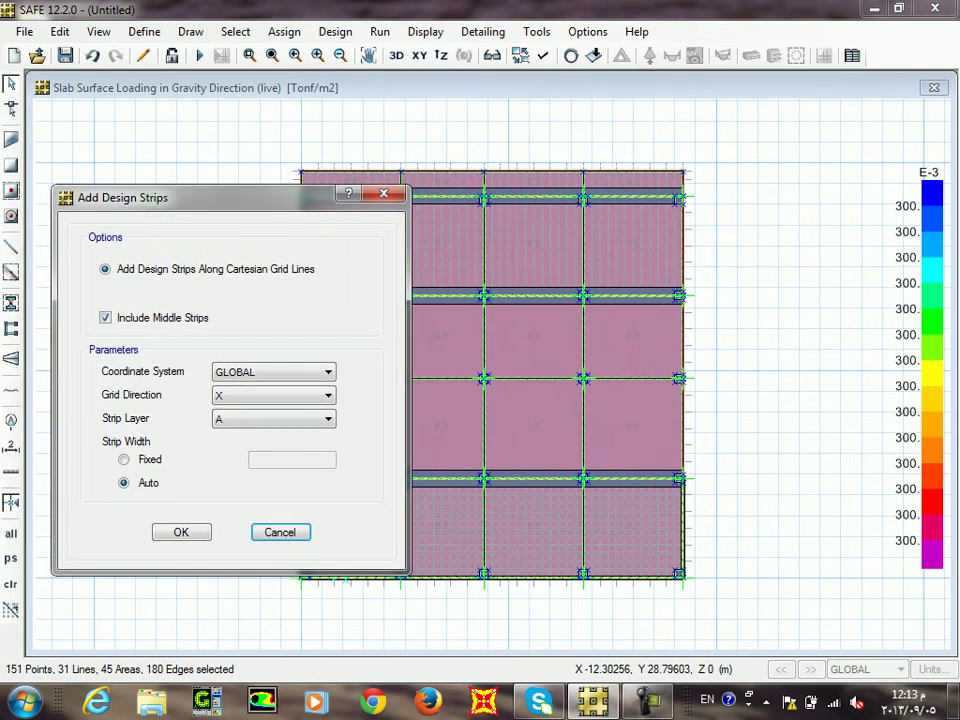
left_click(273, 395)
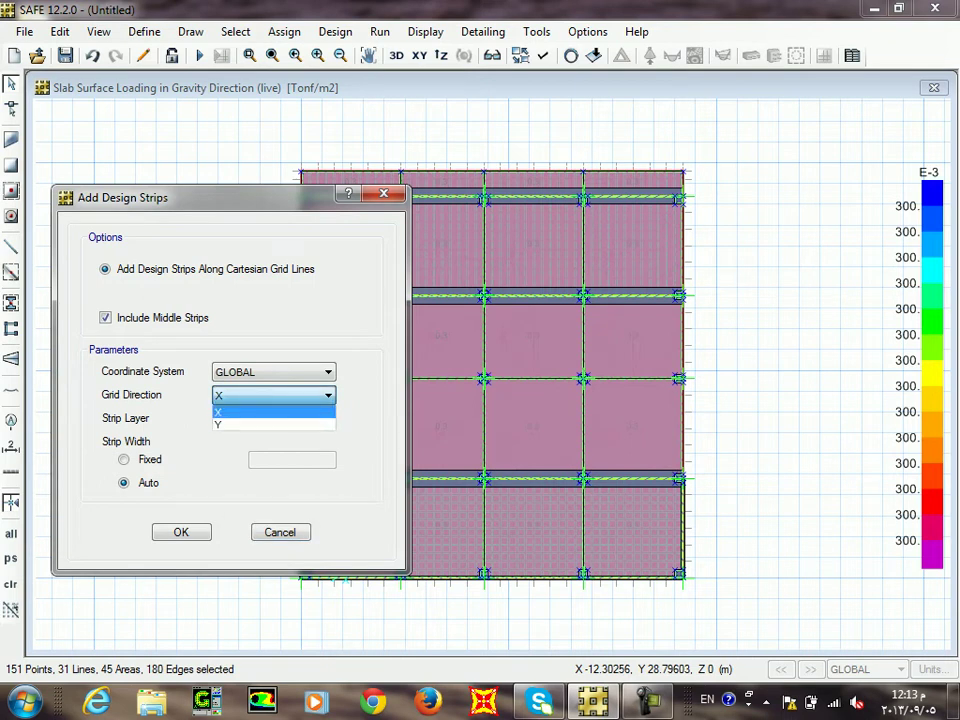
key("Tab")
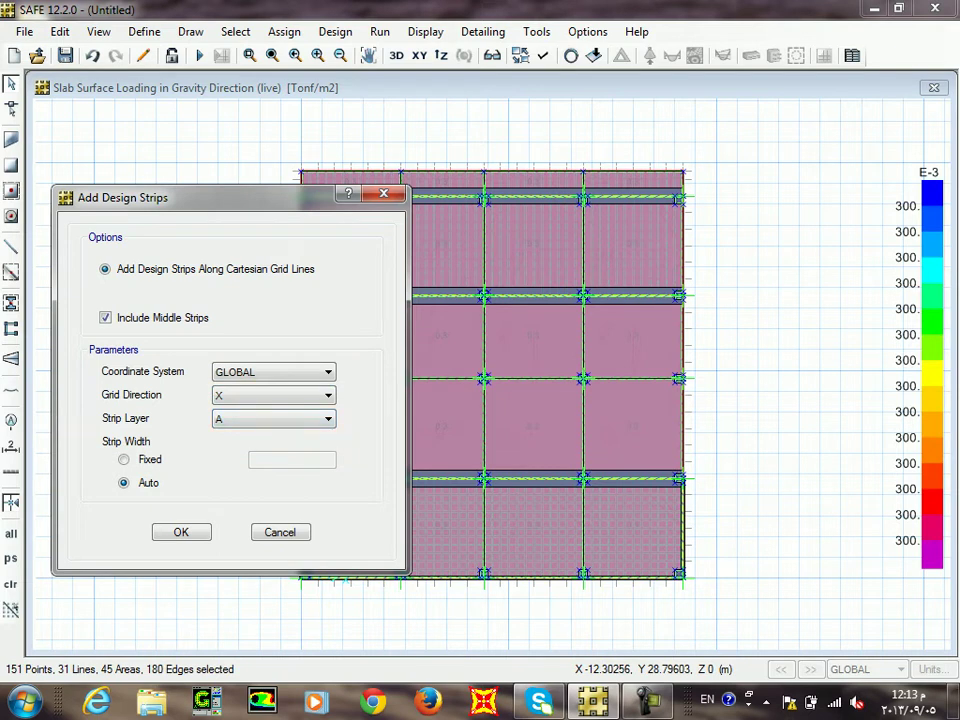
key("alt+Down")
key("Up")
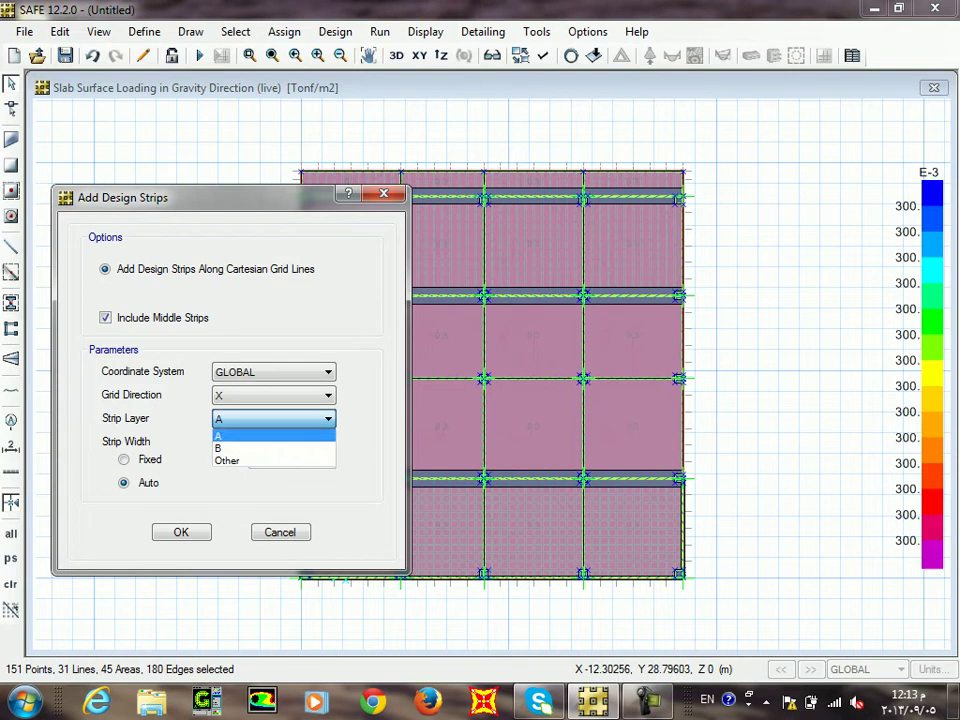
key("Return")
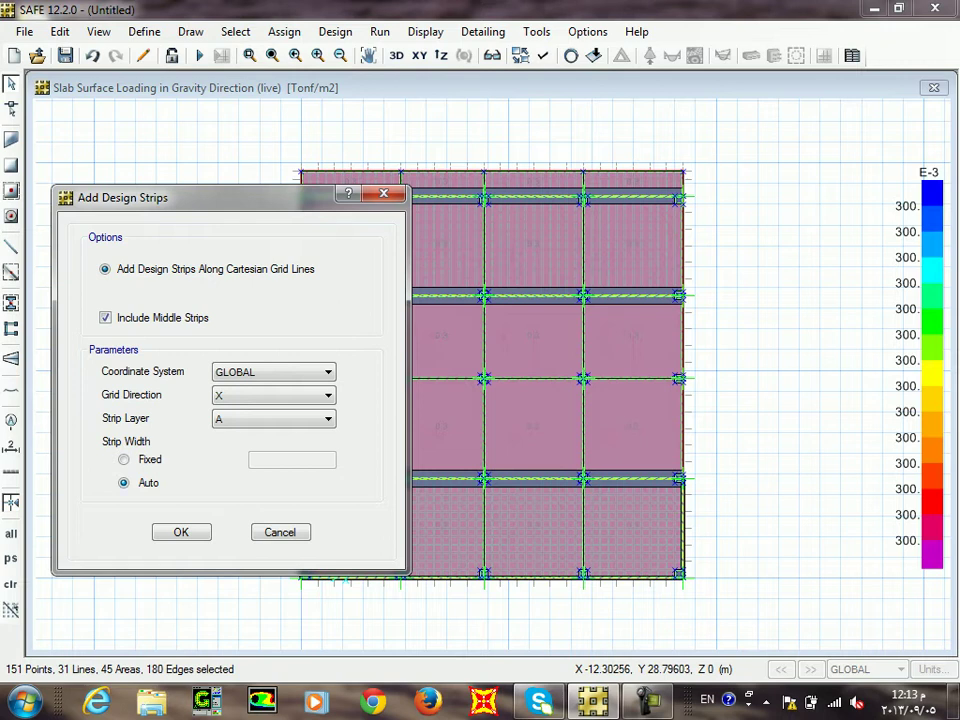
Give the X-direction strips a fixed width of 0.5 m and add them with middle strips included.
left_click(124, 459)
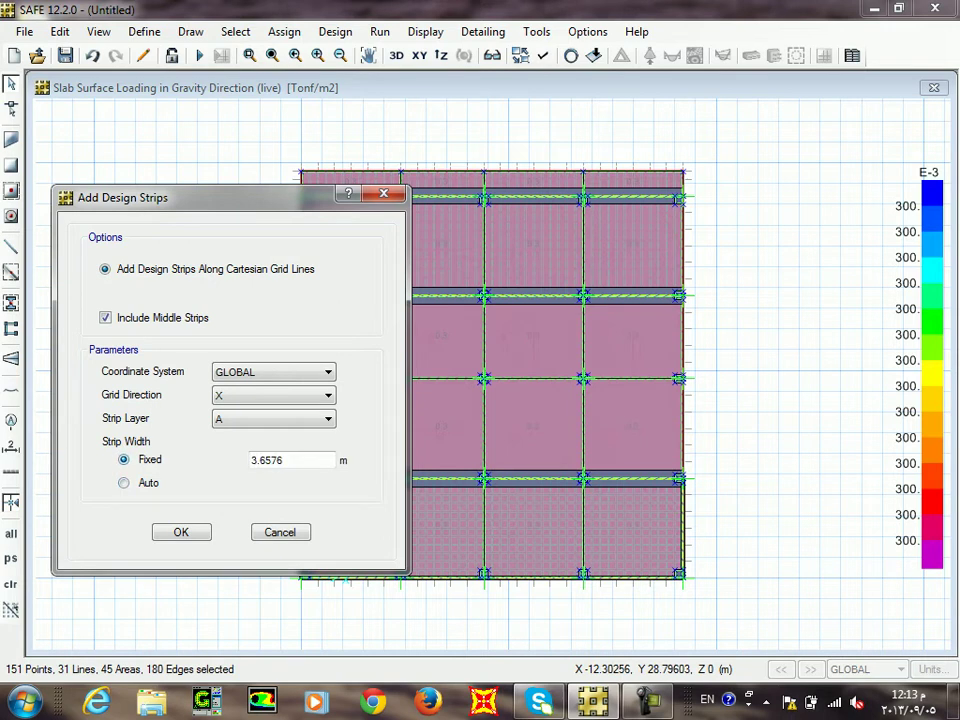
double_click(283, 460)
type("1")
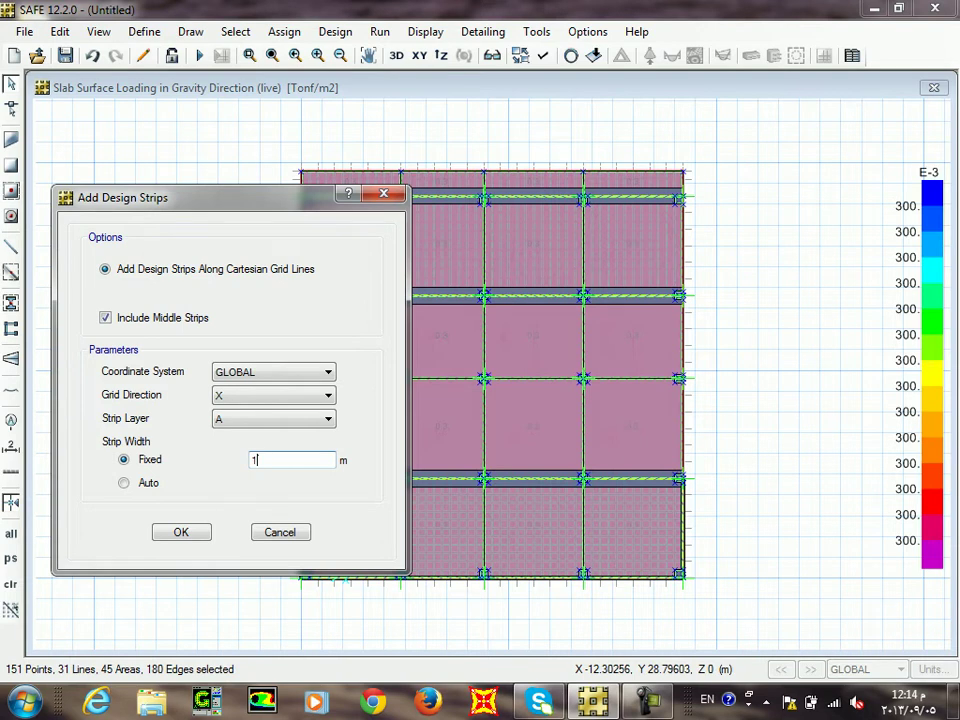
double_click(254, 460)
key("BackSpace")
type(".5")
double_click(256, 460)
key("Return")
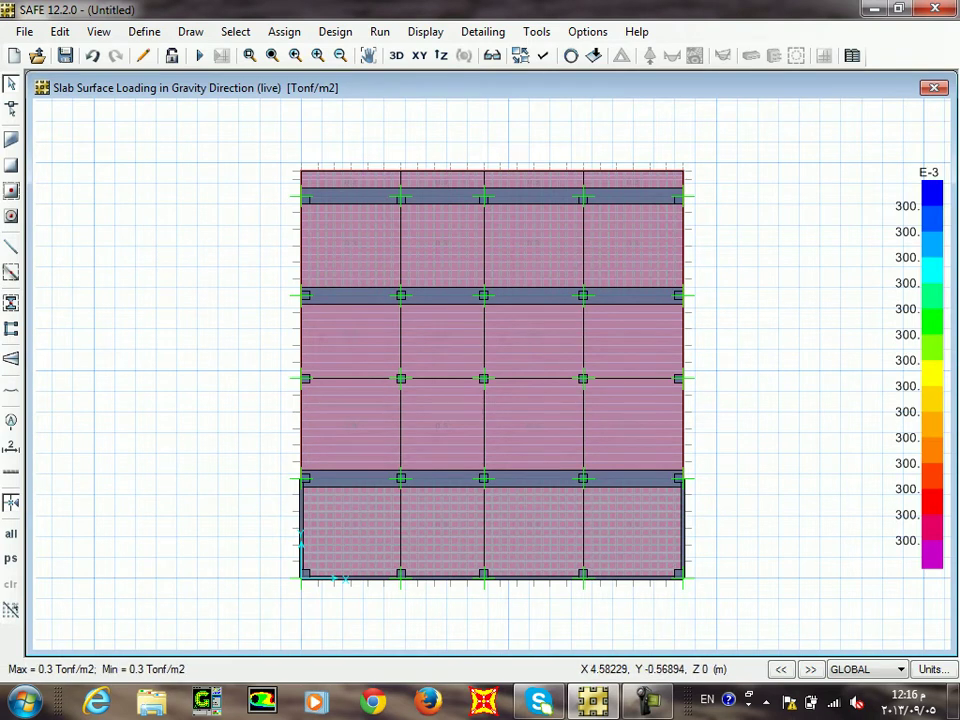
Examine the X-direction design strips over the slab panels up close and across the whole floor.
scroll(350, 543, "up", 4)
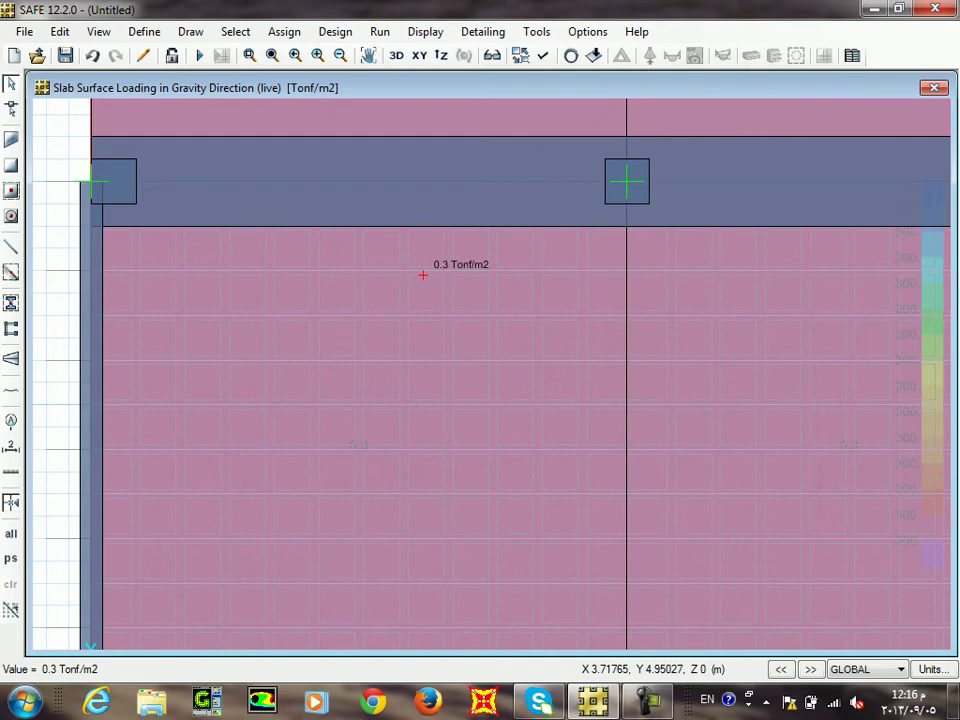
scroll(422, 274, "down", 2)
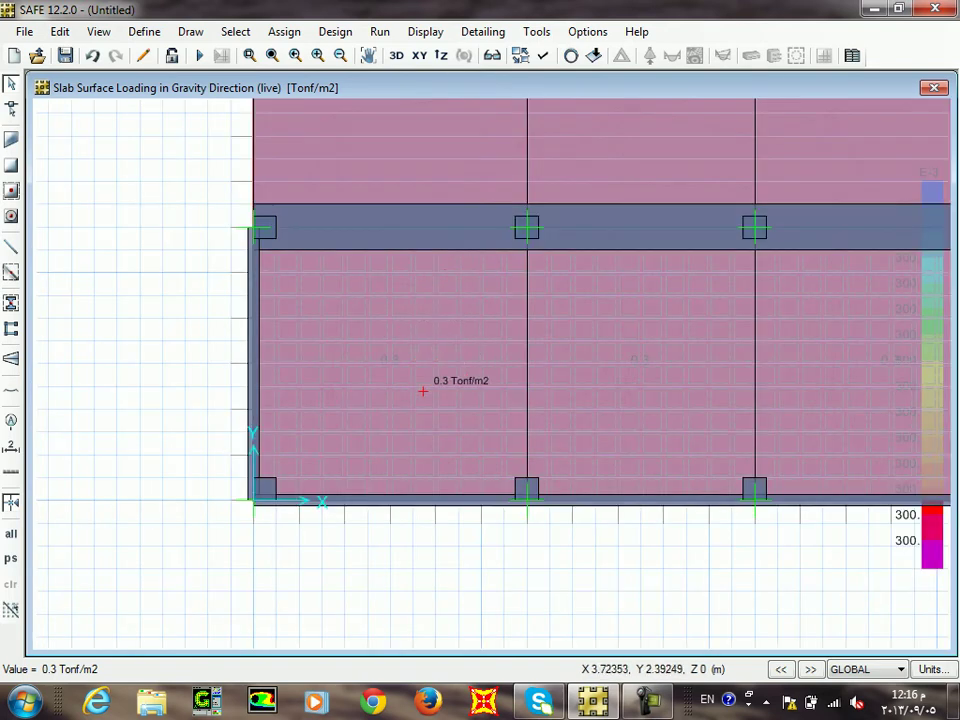
middle_click_drag(609, 305, 326, 386)
scroll(326, 386, "down", 3)
middle_click_drag(418, 268, 426, 414)
scroll(426, 414, "down", 3)
Select the whole floor and add Y-direction design strips on layer B with a fixed width of 0.5 m, including middle strips.
left_click_drag(679, 159, 183, 650)
left_click(60, 31)
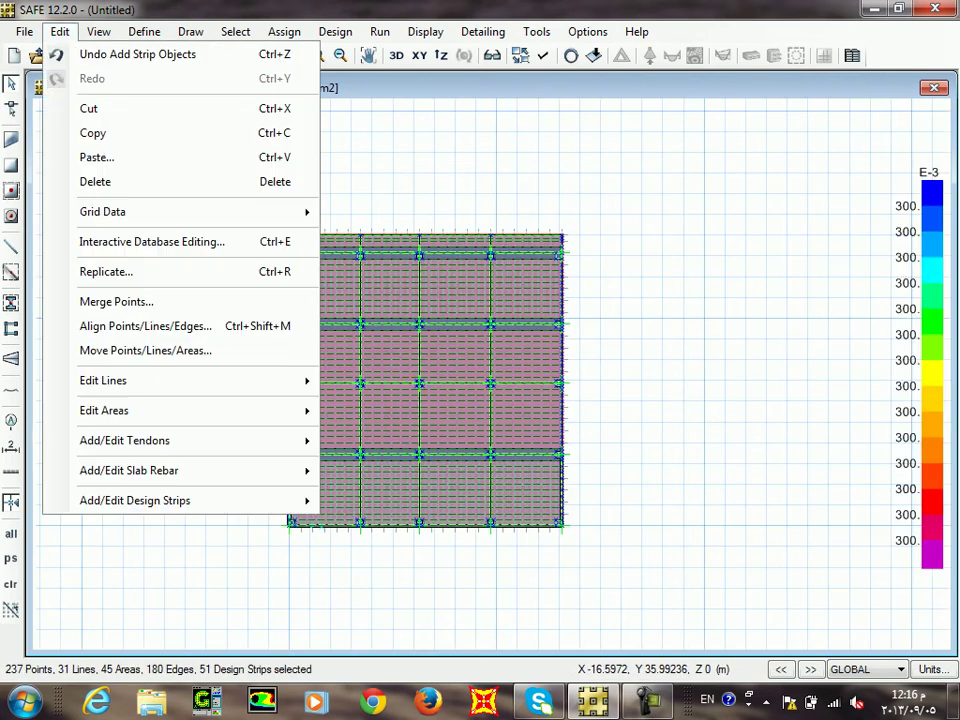
mouse_move(180, 500)
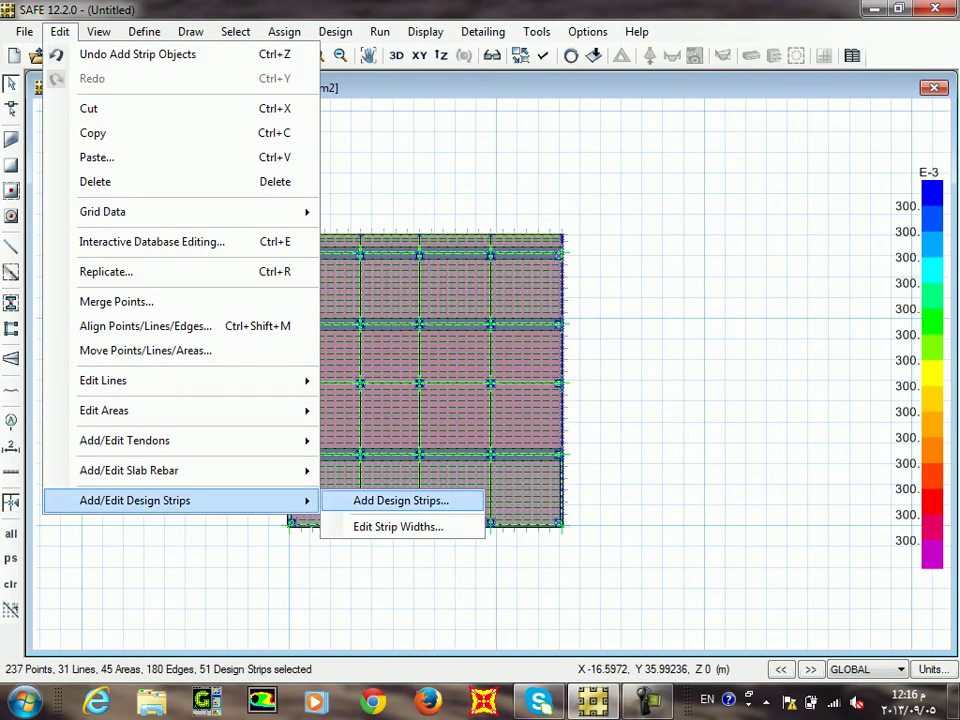
key("Return")
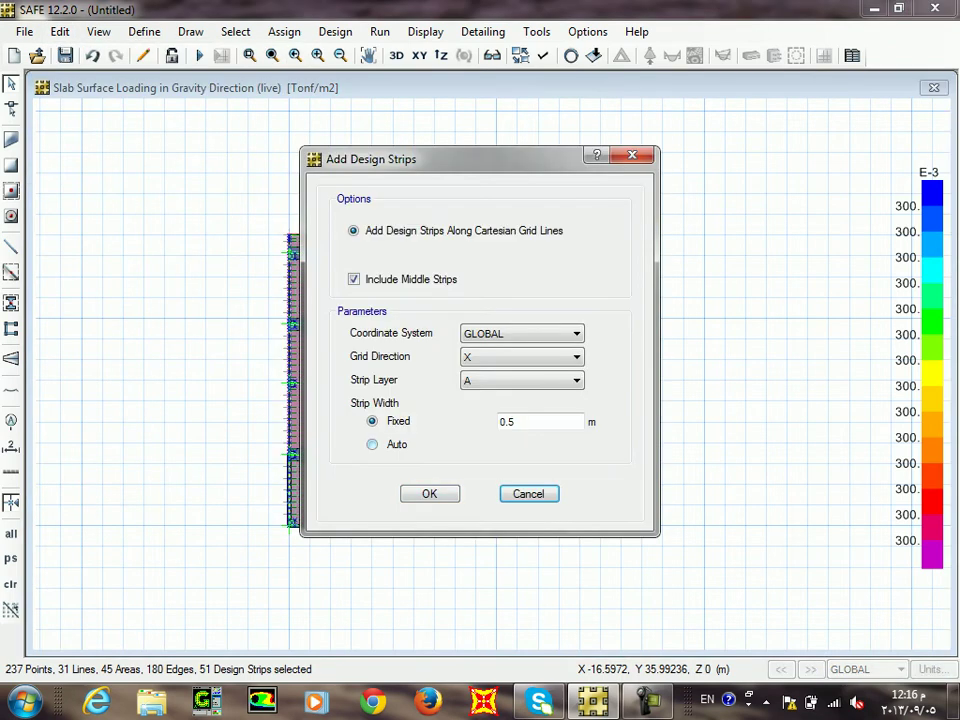
left_click(521, 357)
left_click(521, 386)
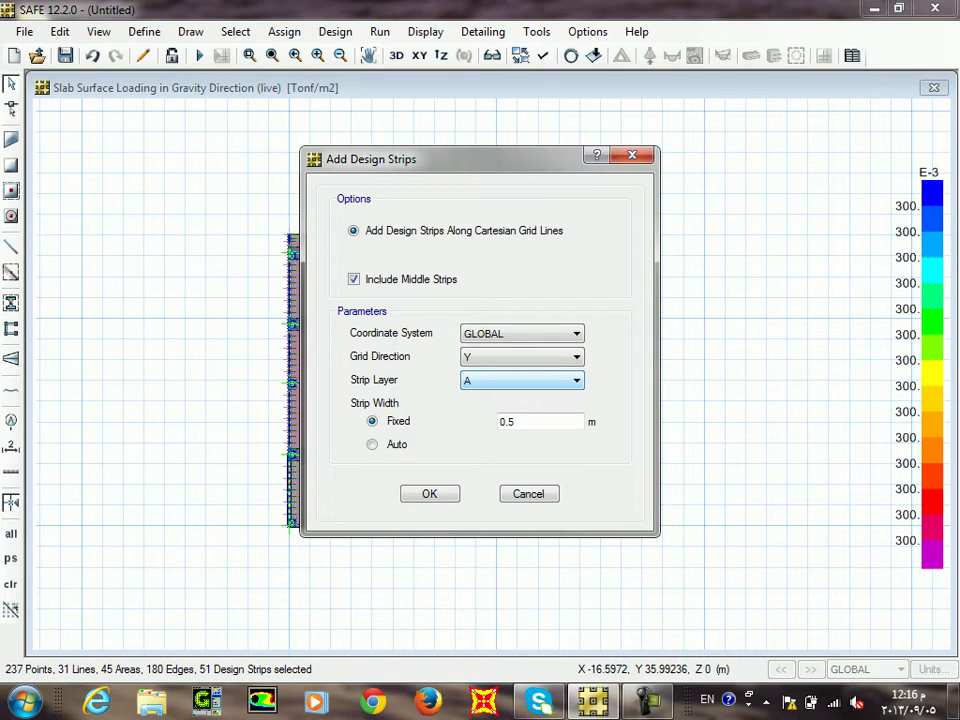
key("alt+Down")
key("Down")
key("Return")
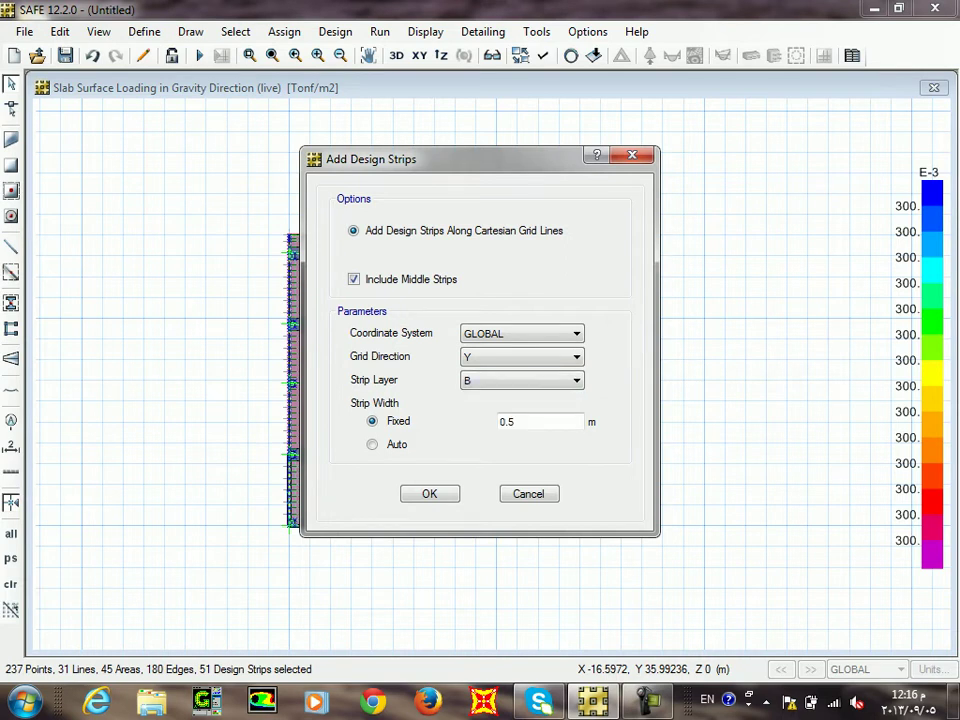
double_click(514, 421)
left_click(436, 491)
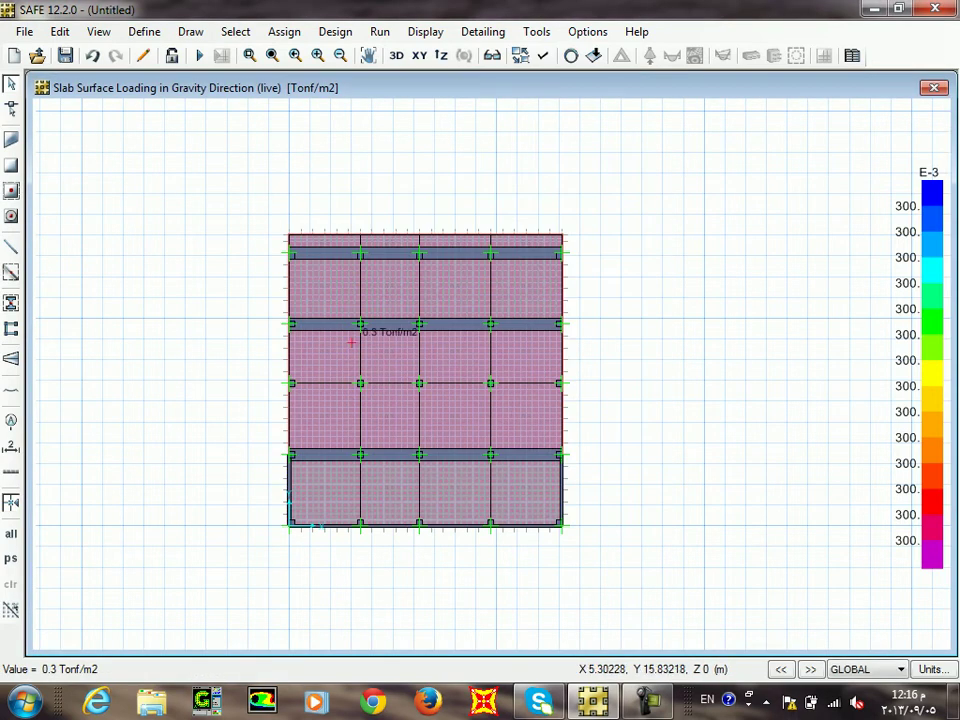
Examine the crossing X and Y design strips over the different slab zones of the floor.
scroll(351, 335, "up", 5)
middle_click_drag(349, 200, 376, 502)
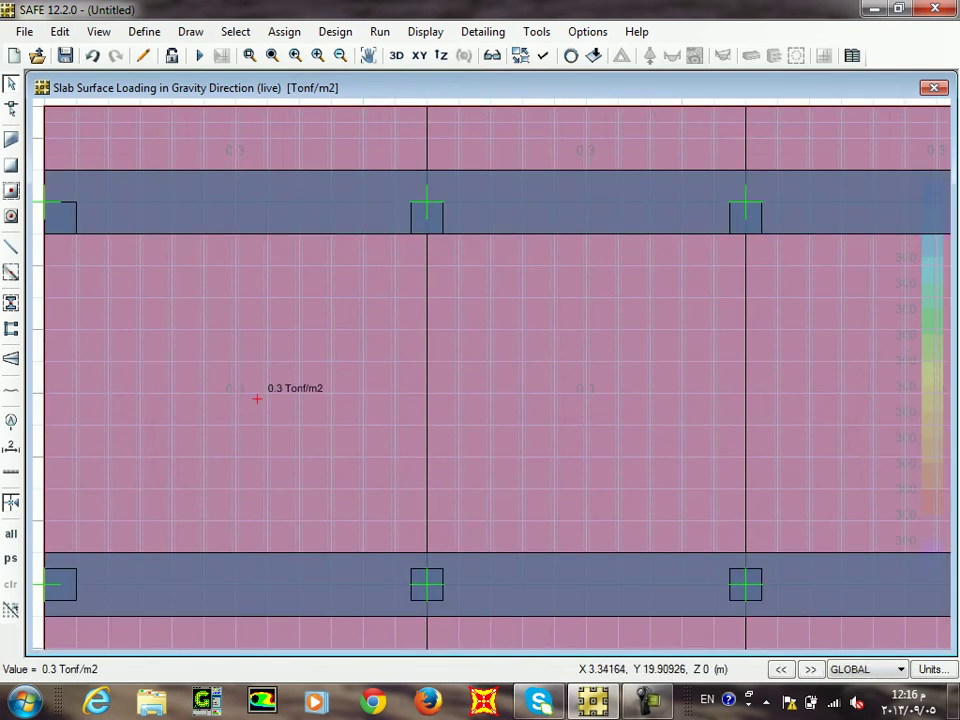
scroll(420, 336, "down", 3)
middle_click_drag(459, 458, 418, 259)
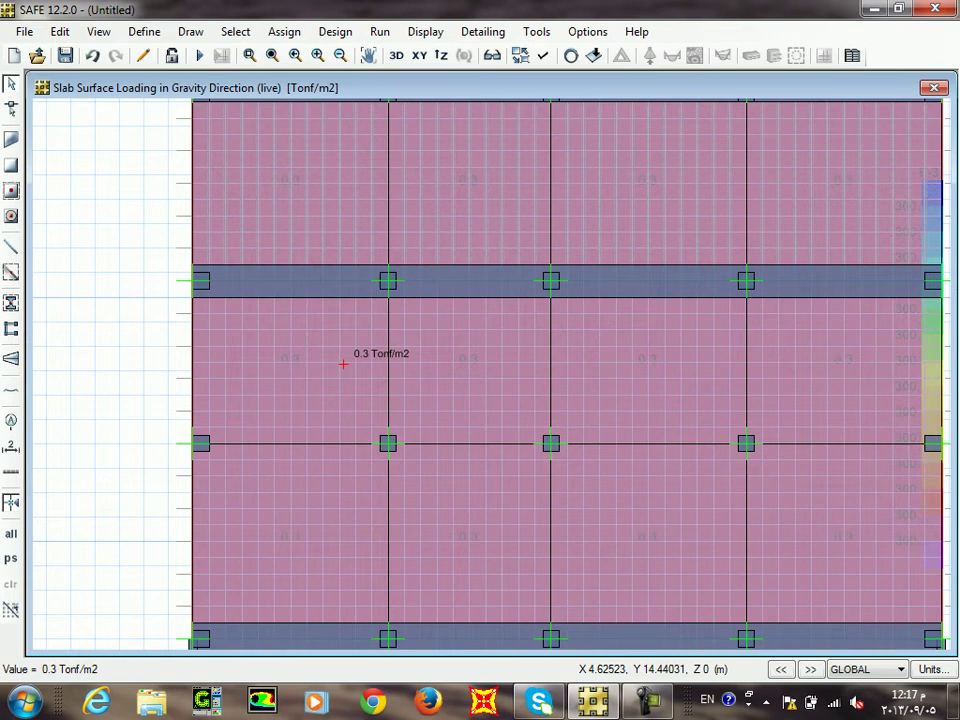
scroll(539, 464, "down", 1)
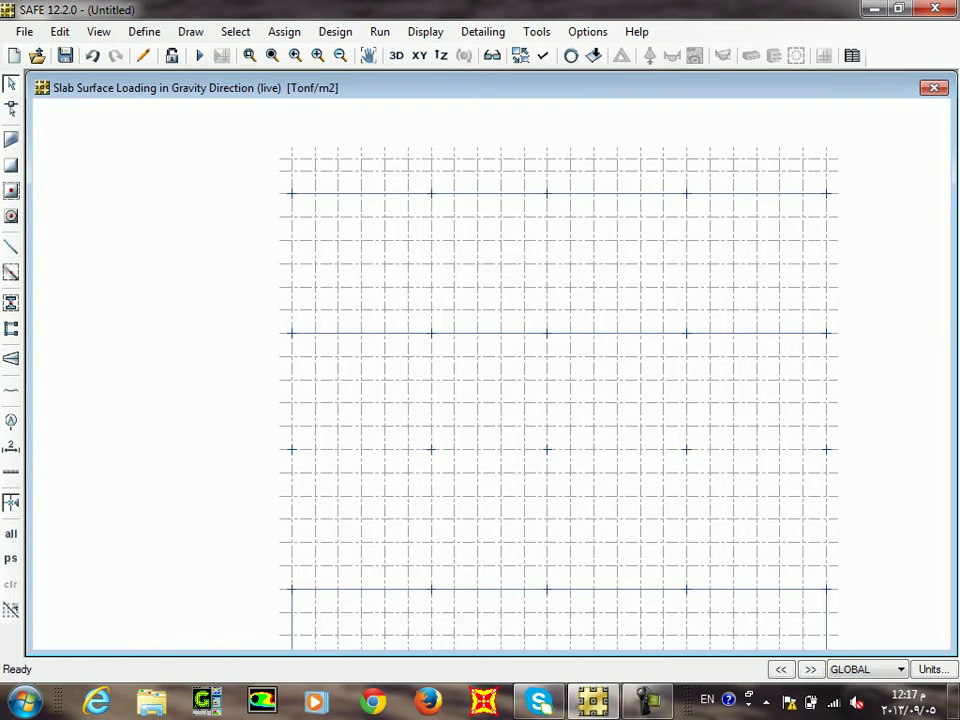
middle_click_drag(539, 465, 446, 455)
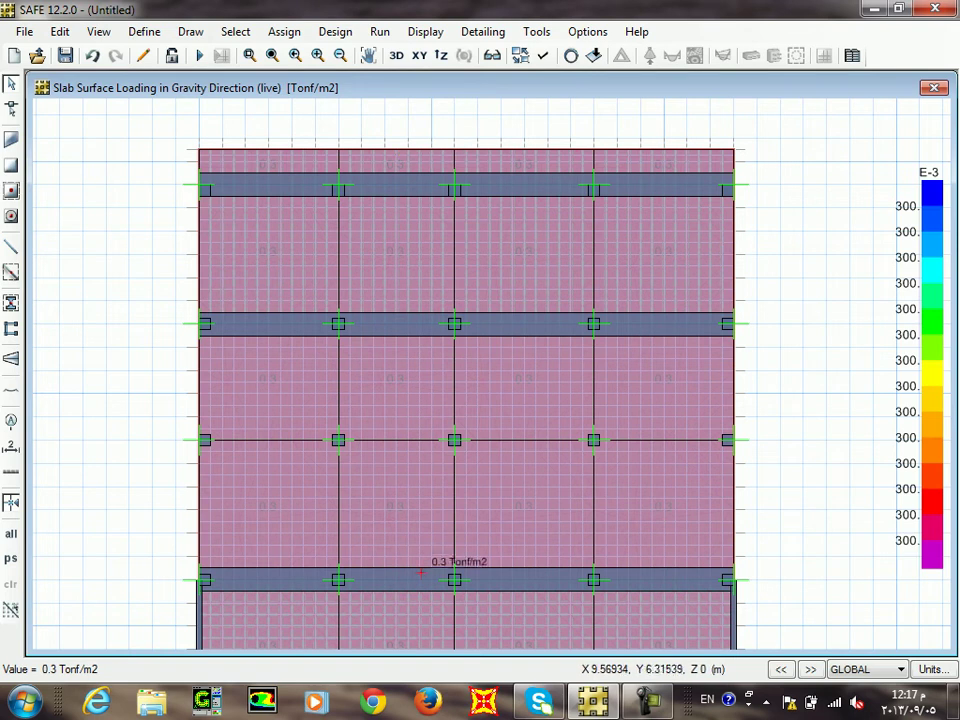
scroll(525, 349, "down", 1)
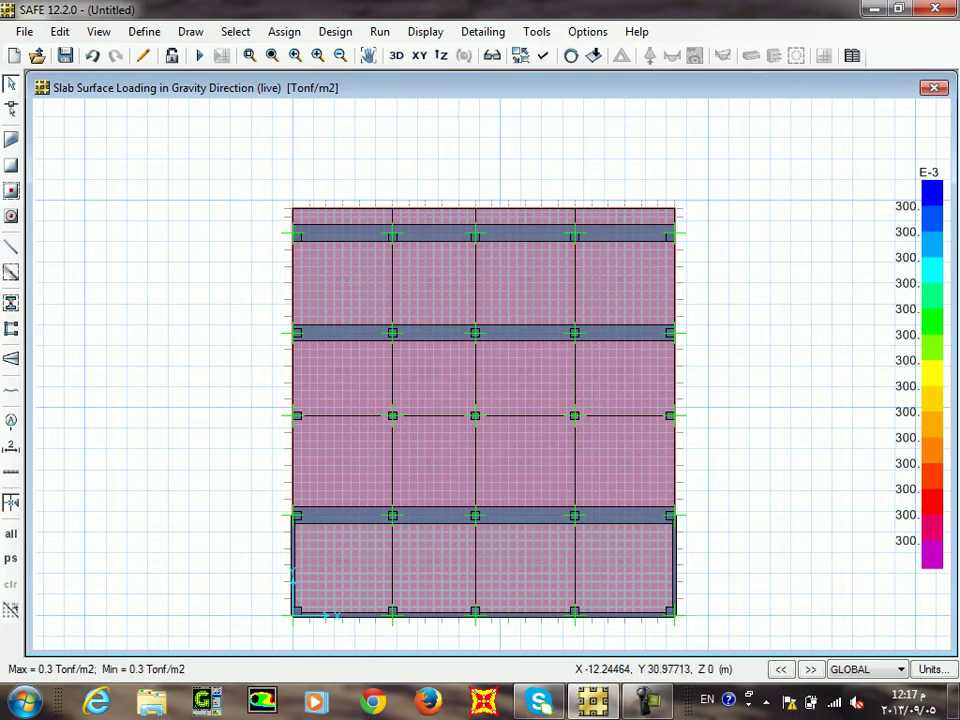
Save the model as safe1 in the safe folder and run the analysis.
left_click(24, 31)
left_click(67, 157)
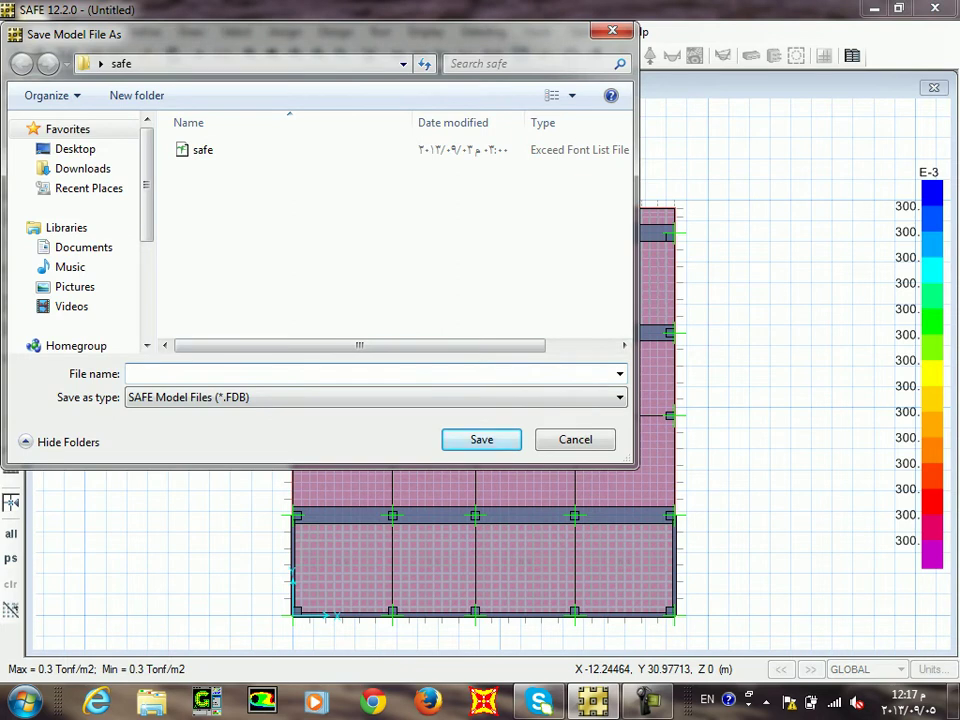
type("safe1")
key("Return")
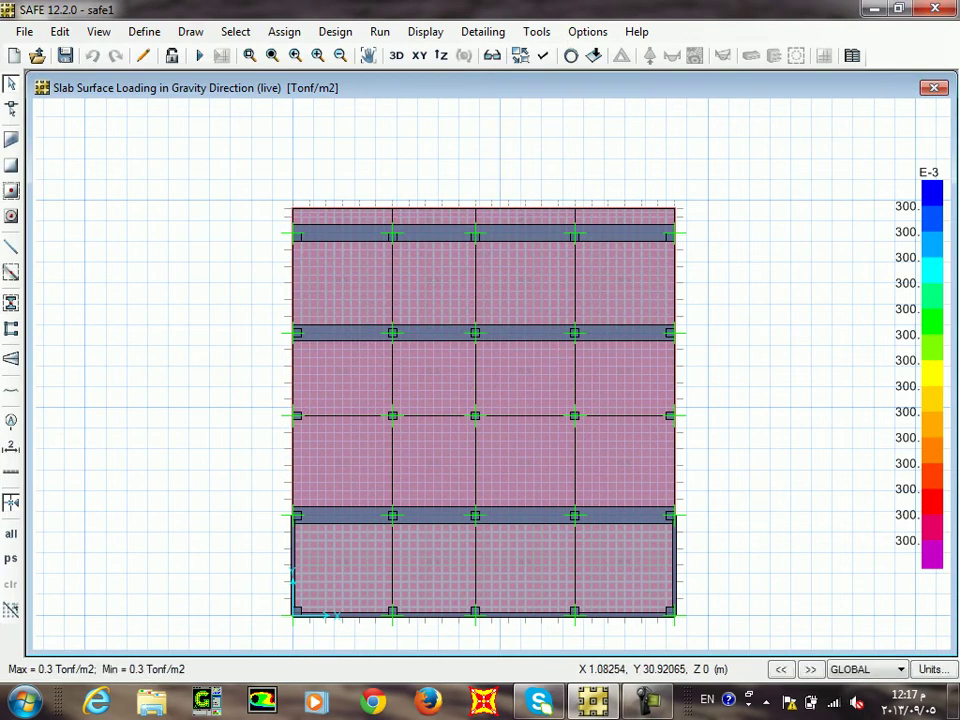
left_click(199, 55)
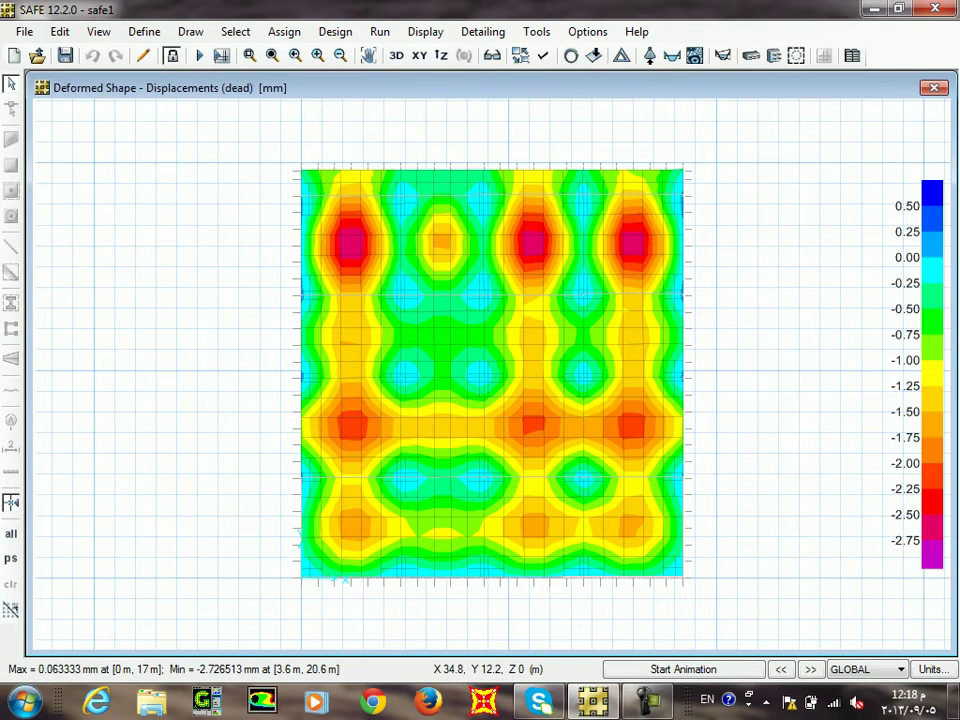
Show the deformed shape in 3D for the ult load combination with a user-defined scale factor of 100.
left_click(396, 55)
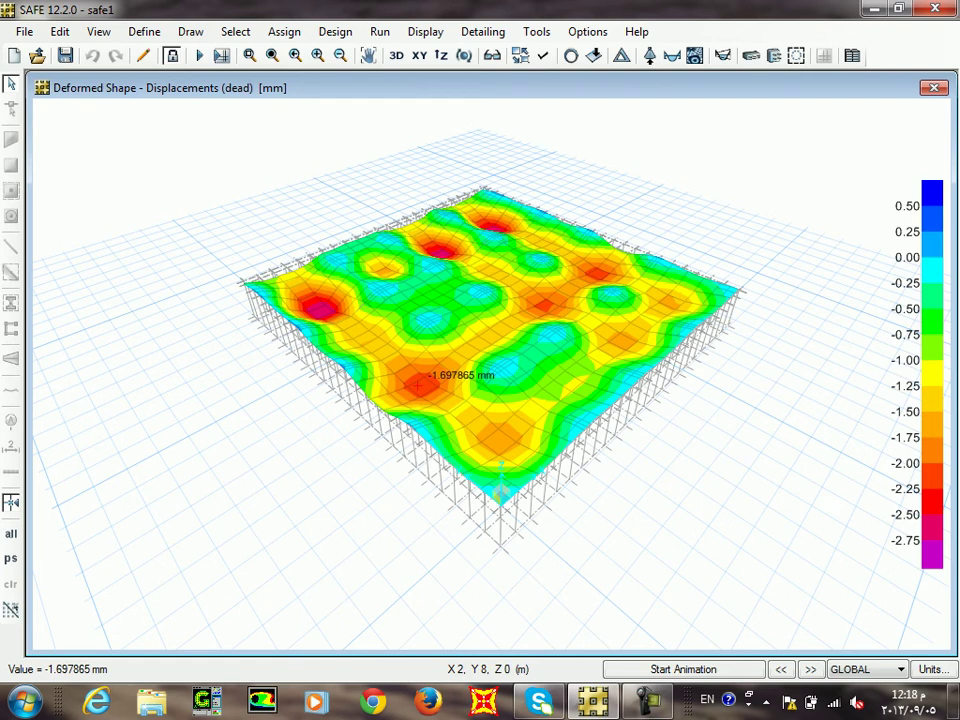
left_click(425, 31)
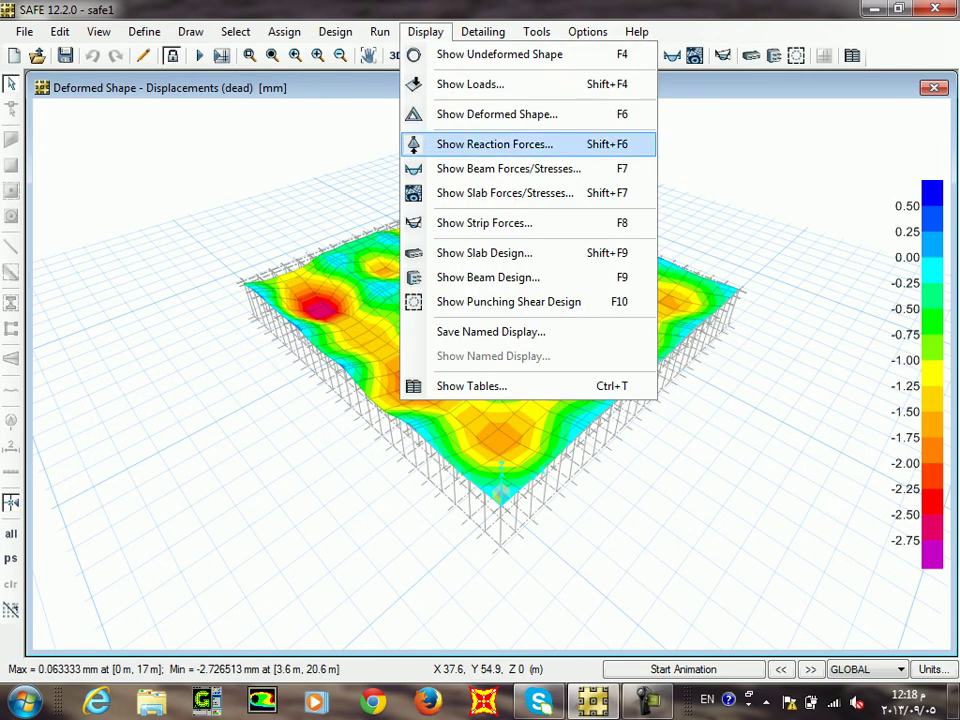
left_click(480, 114)
left_click(323, 238)
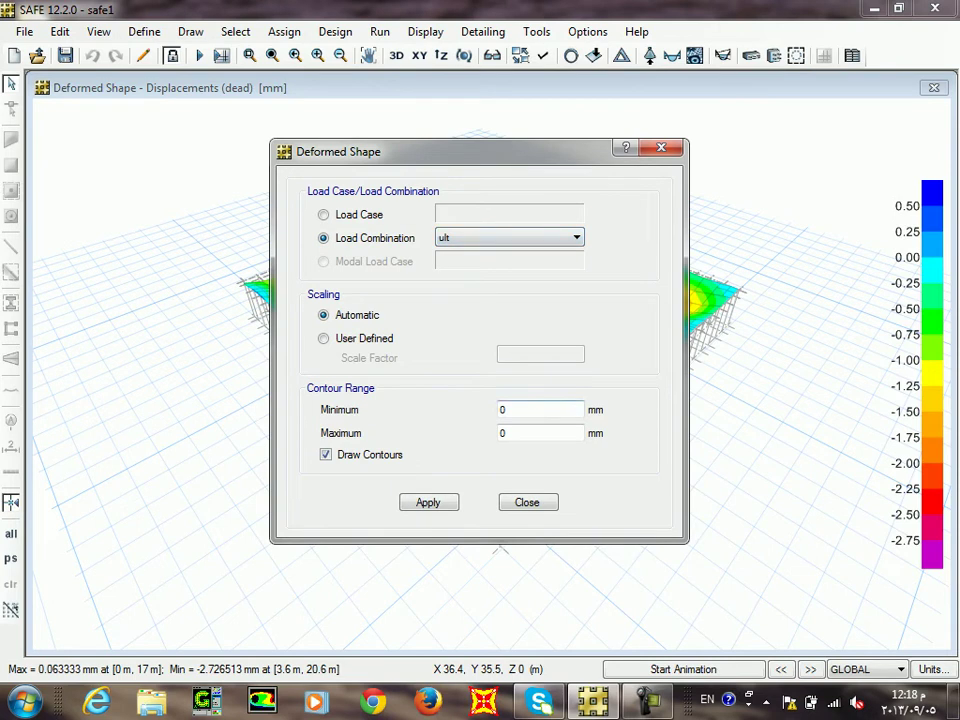
left_click(323, 338)
double_click(512, 354)
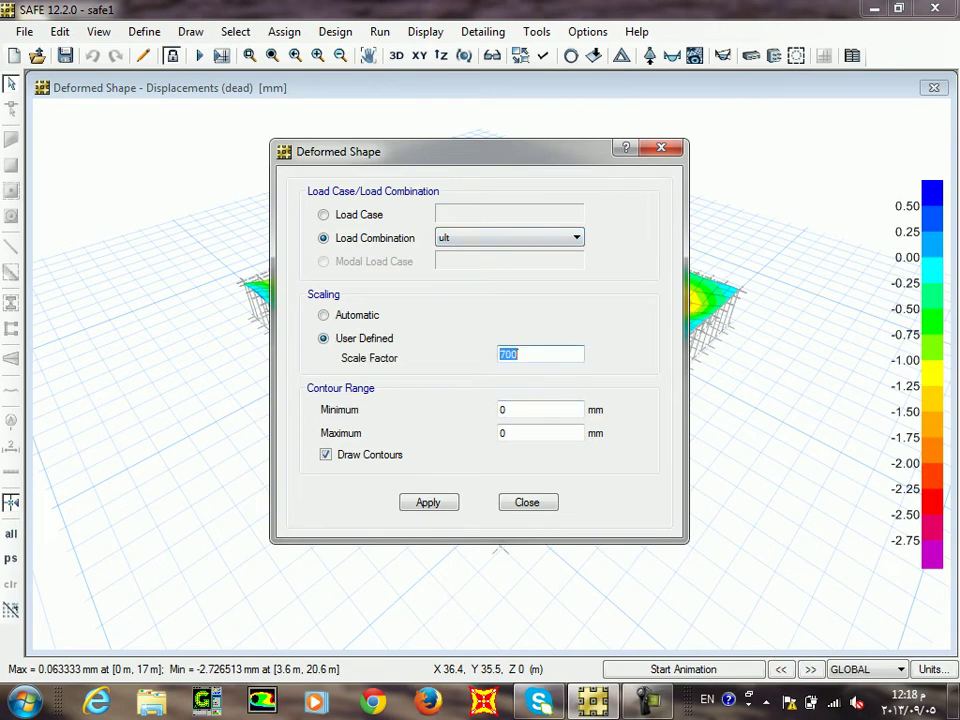
type("100")
left_click(428, 502)
left_click(527, 502)
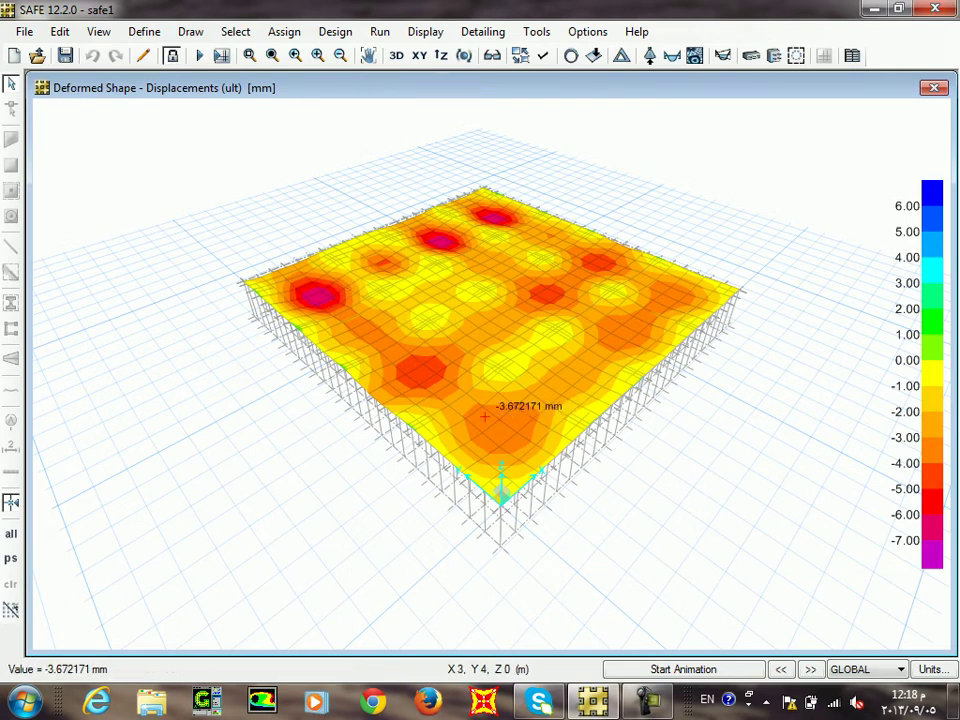
Inspect the displacement contours of the deformed floor up close, including the peak deflection zones.
scroll(317, 274, "up", 3)
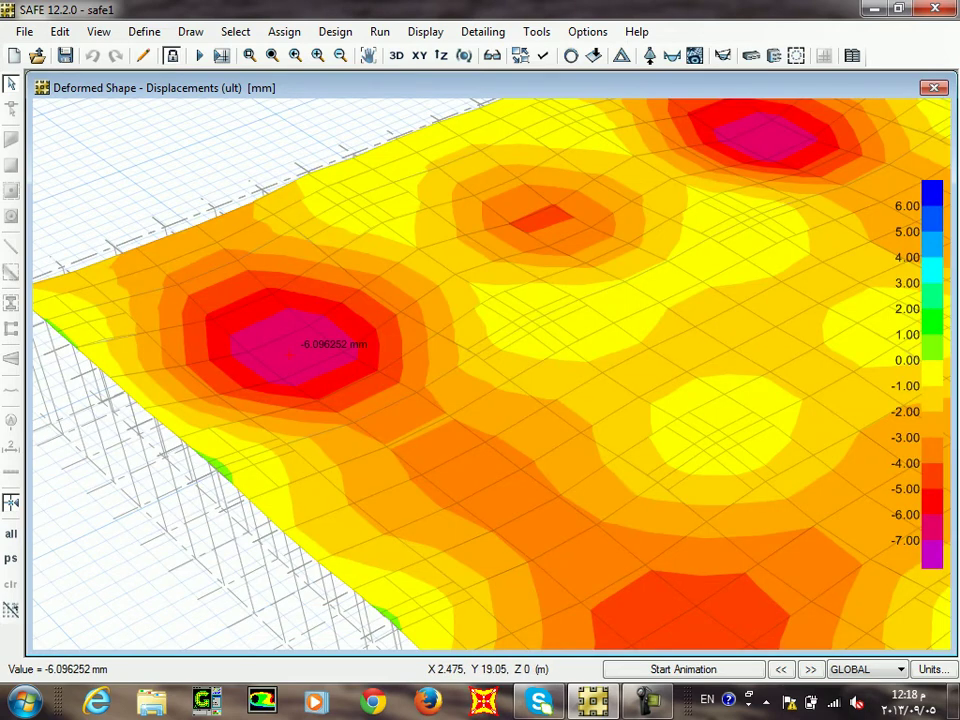
scroll(290, 353, "down", 3)
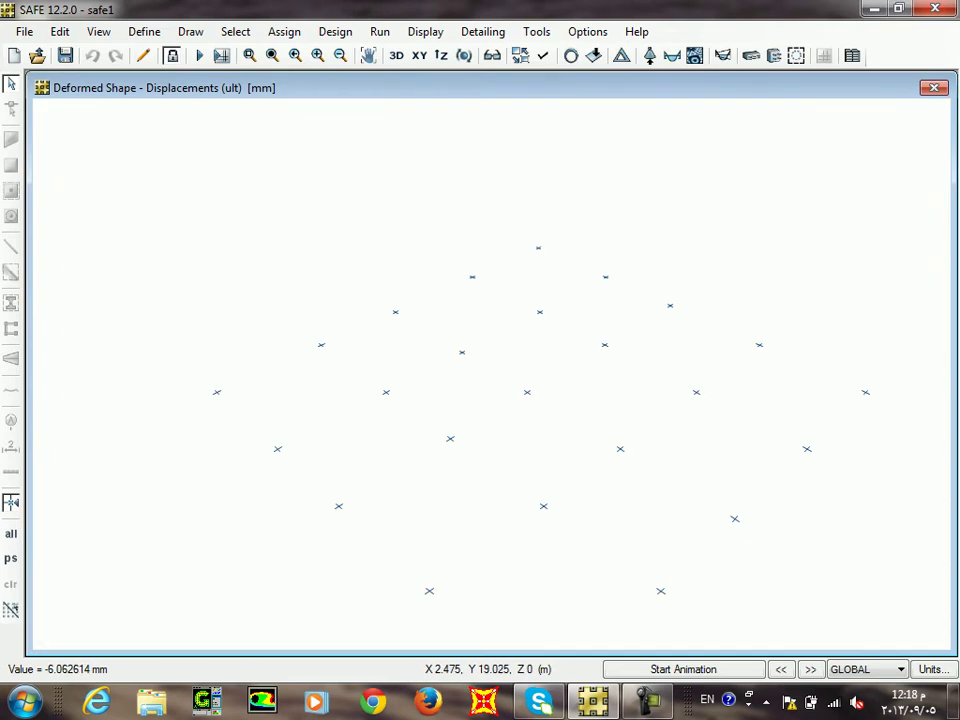
middle_click_drag(663, 506, 601, 438)
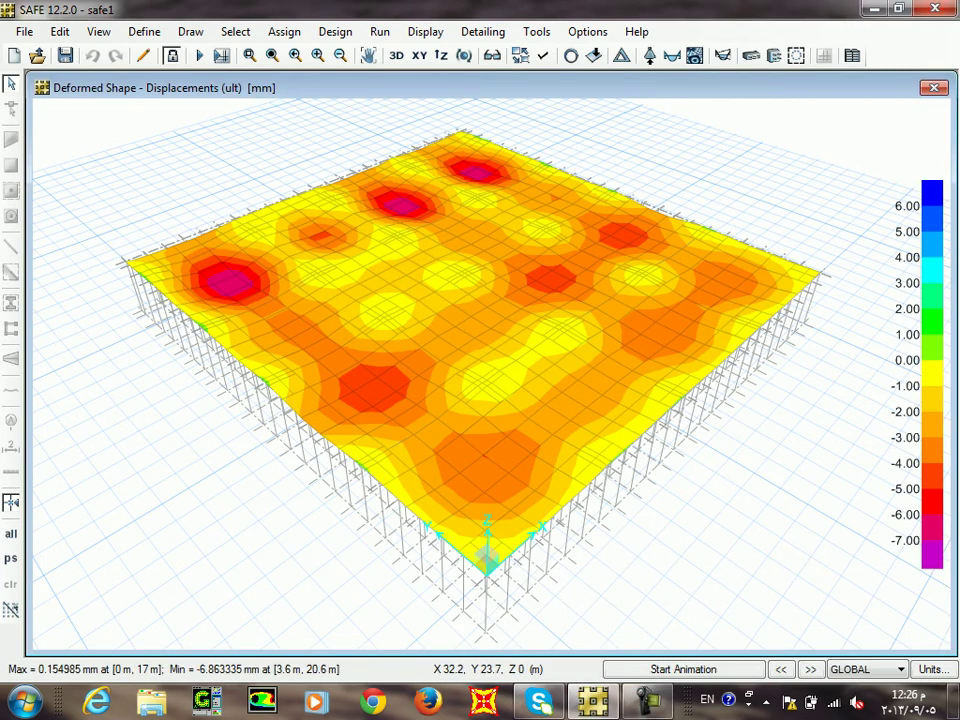
Show the strip moment diagram of layer A for the ult load combination with automatic scaling and filled diagrams.
left_click(483, 31)
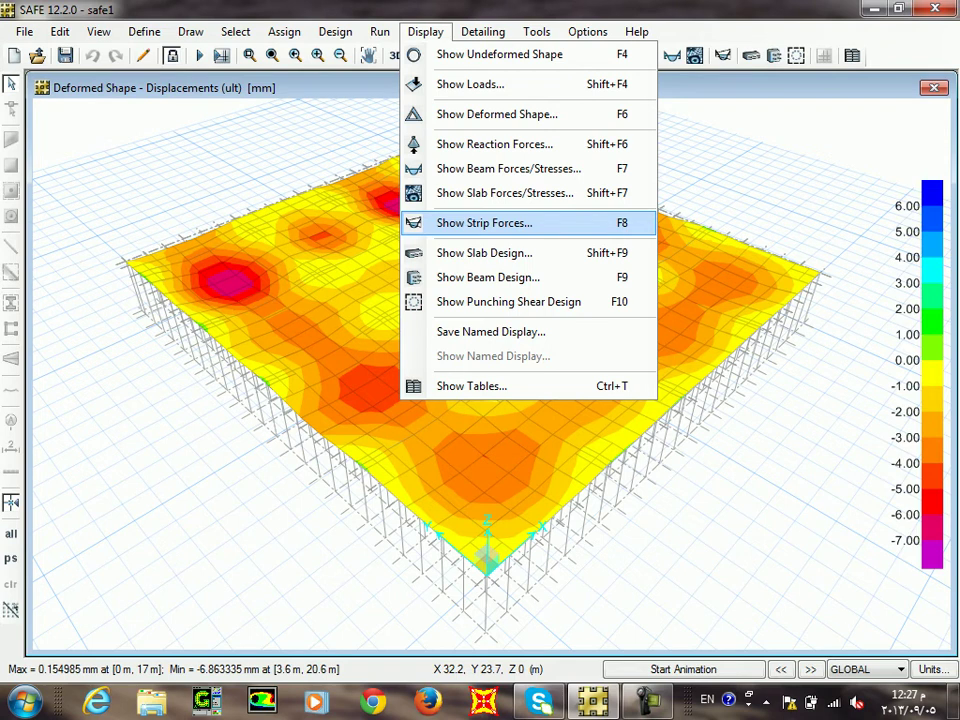
key("Return")
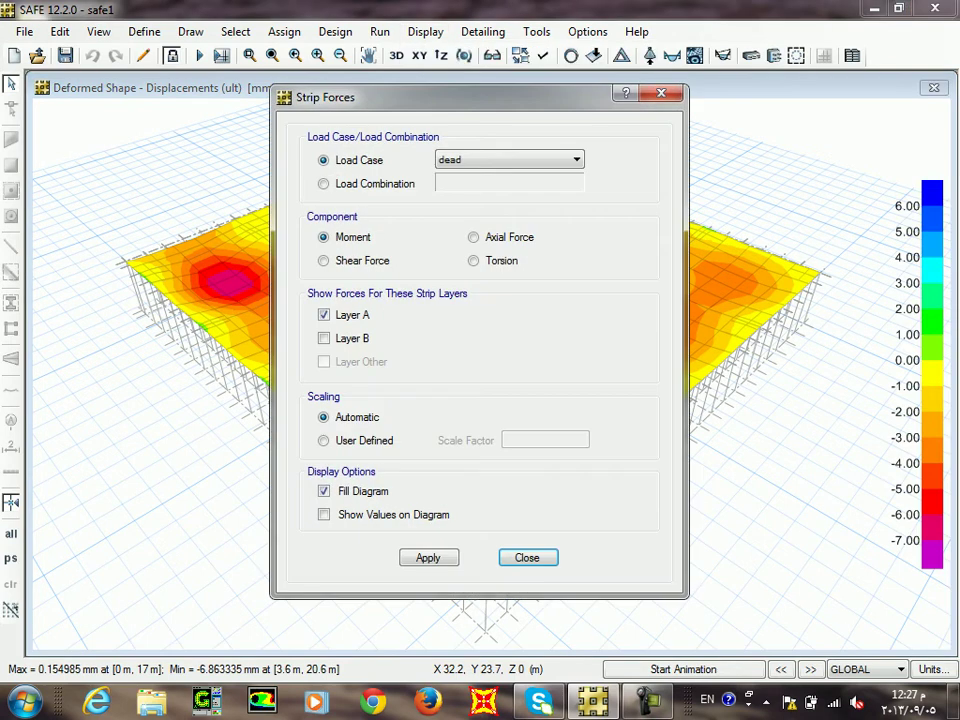
left_click(323, 183)
left_click(509, 183)
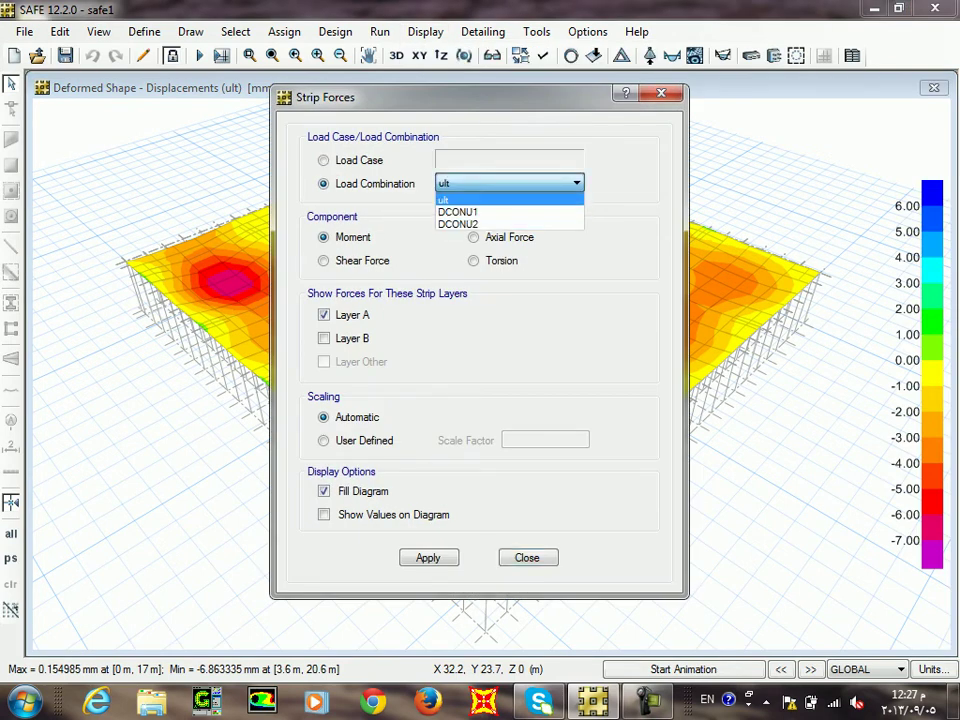
left_click(509, 199)
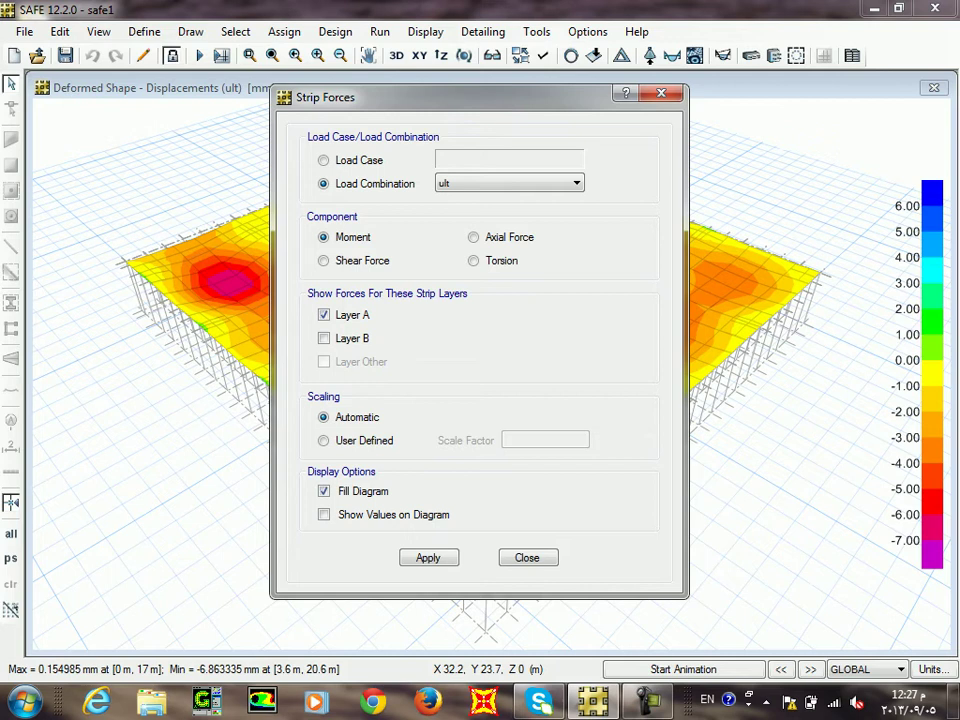
left_click(323, 338)
left_click(323, 338)
left_click(428, 557)
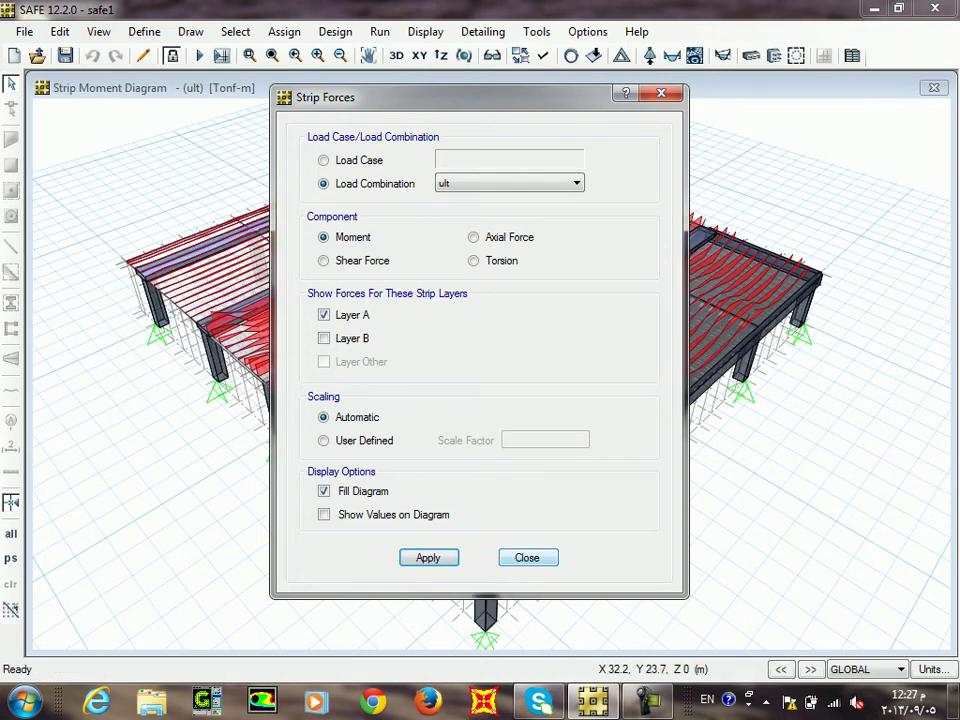
left_click(527, 557)
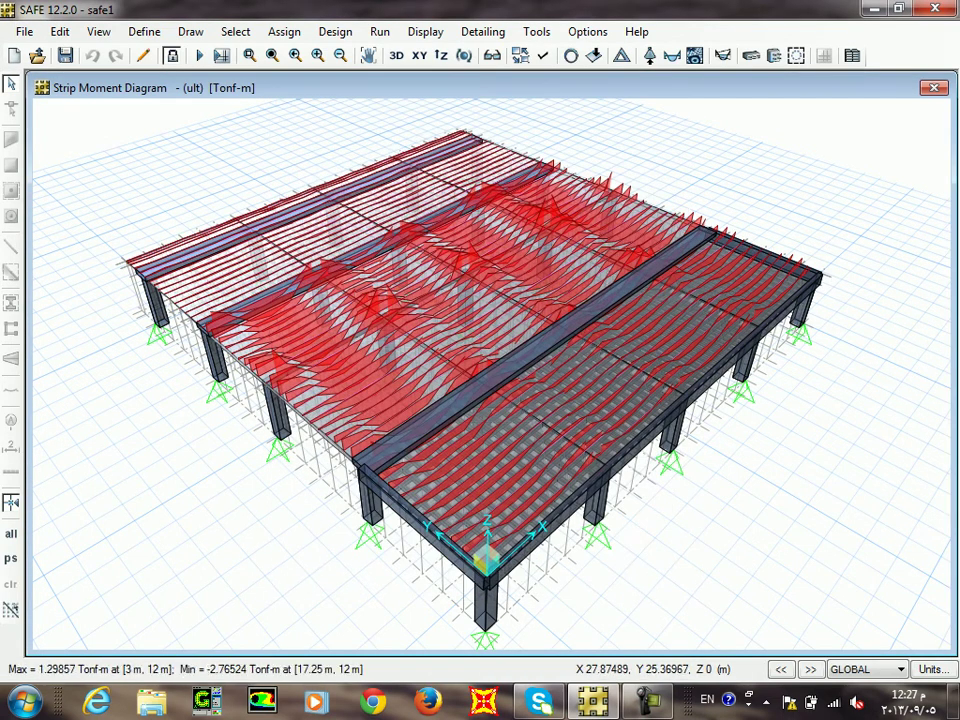
Turn off the extruded view in the display options so the moment diagrams are not hidden by member solids.
left_click(543, 55)
left_click(344, 479)
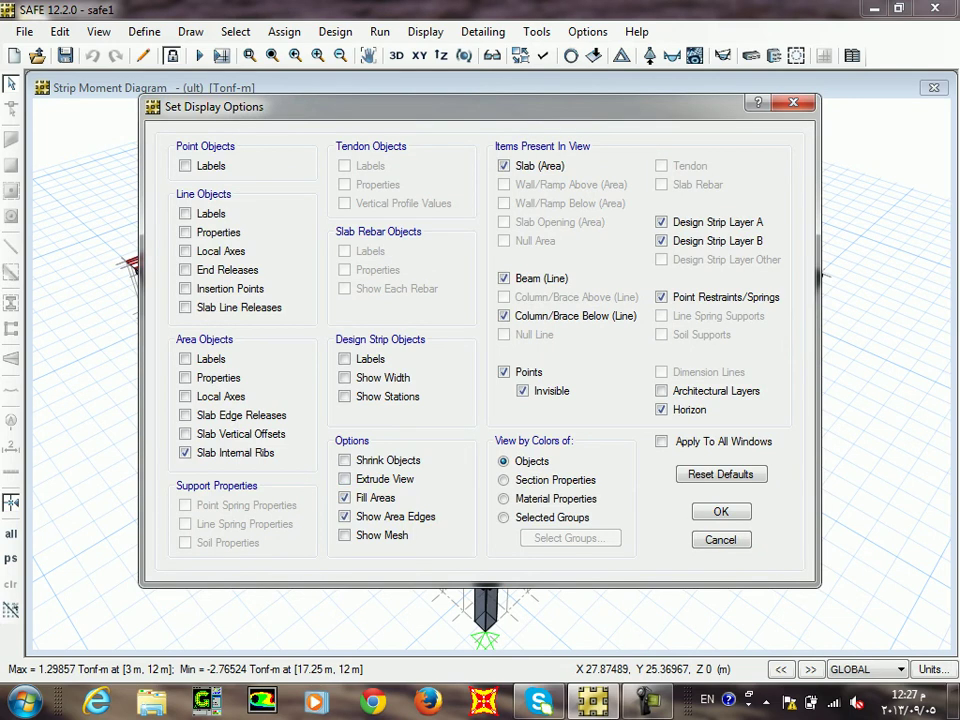
key("Return")
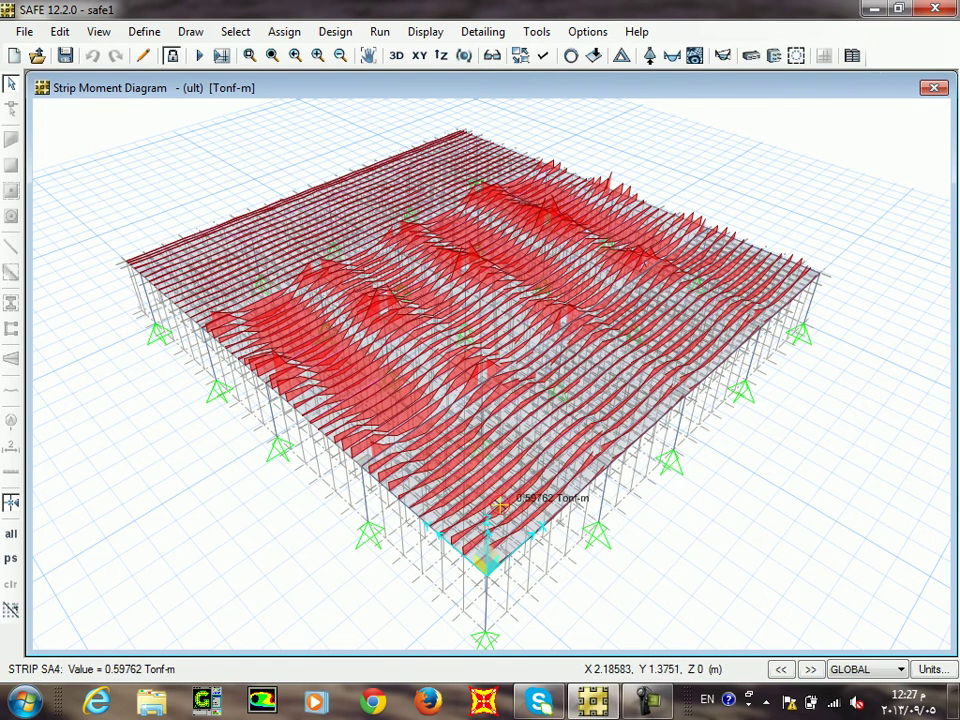
Inspect the layer A strip moment values over the waffle, solid and ribbed slab zones.
scroll(498, 505, "up", 2)
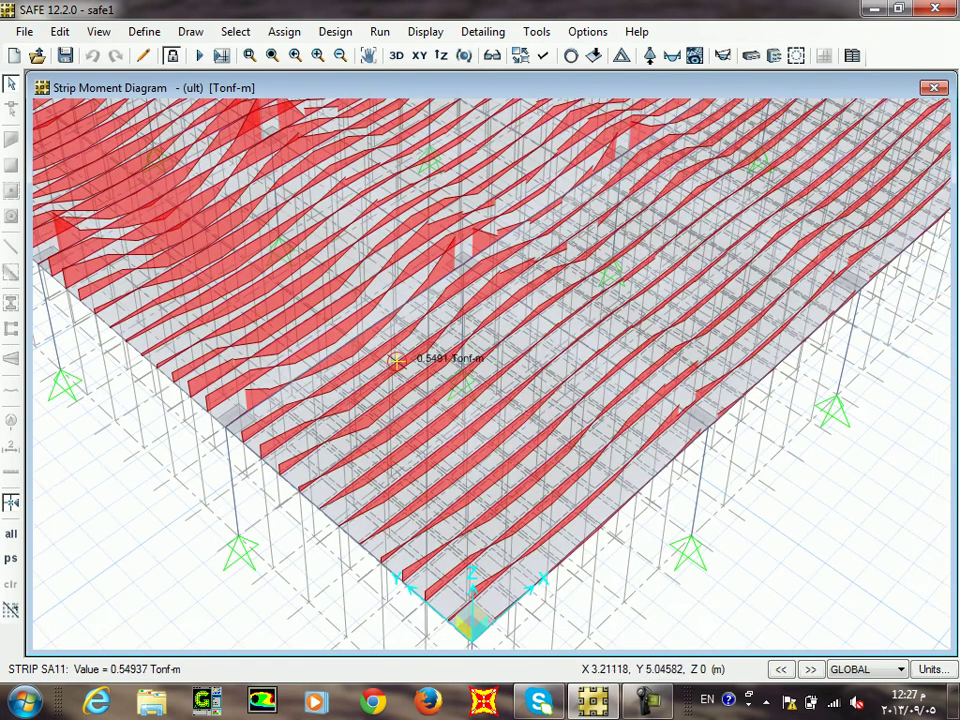
middle_click_drag(296, 216, 579, 491)
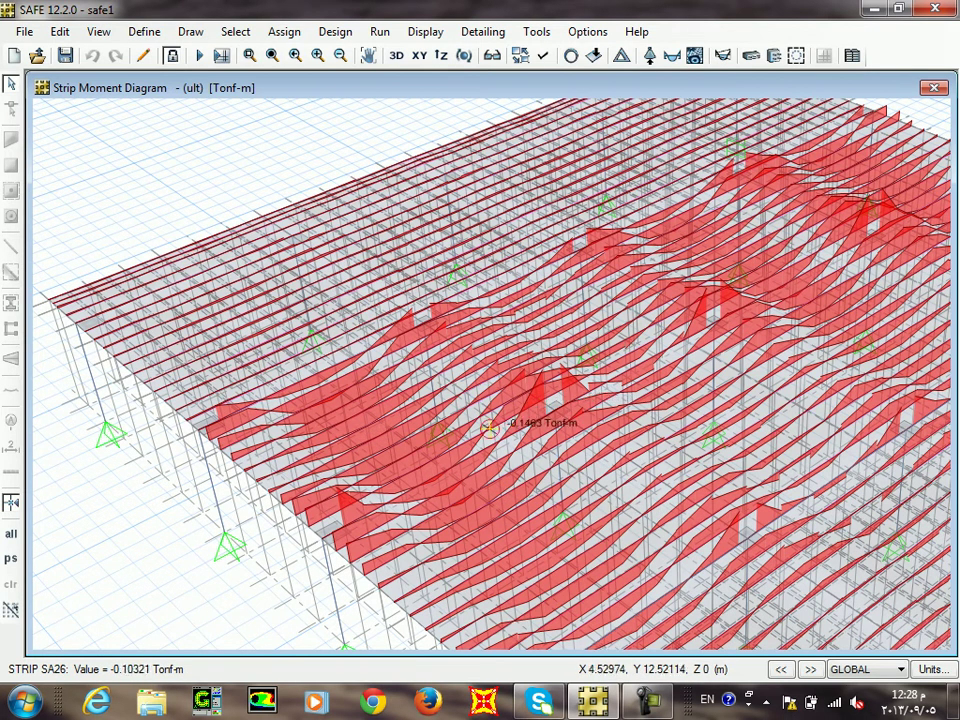
scroll(431, 469, "up", 5)
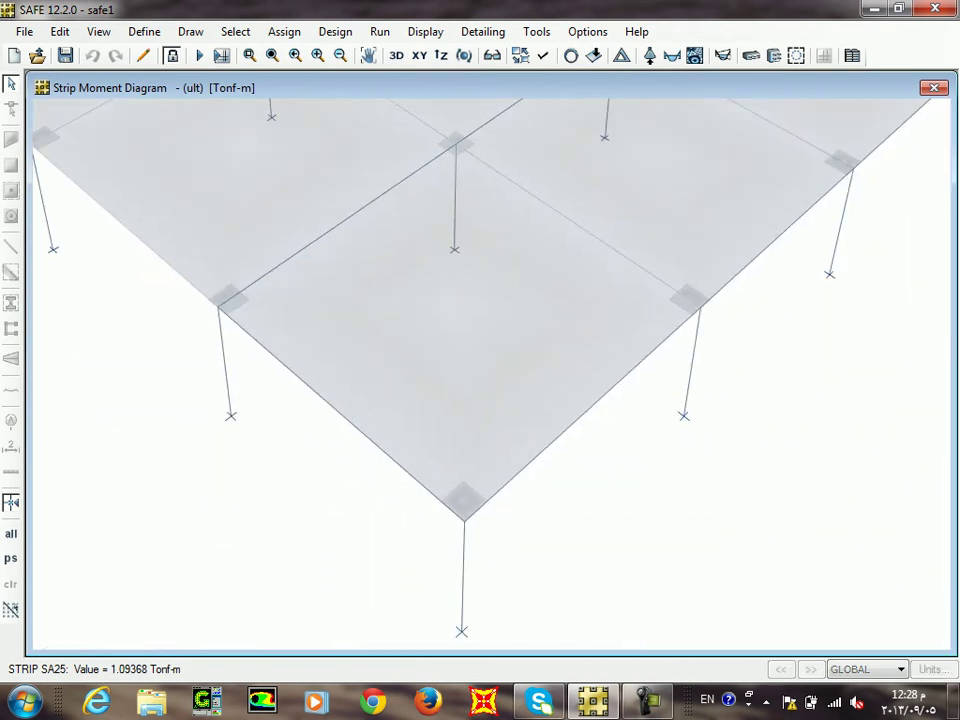
scroll(454, 273, "down", 5)
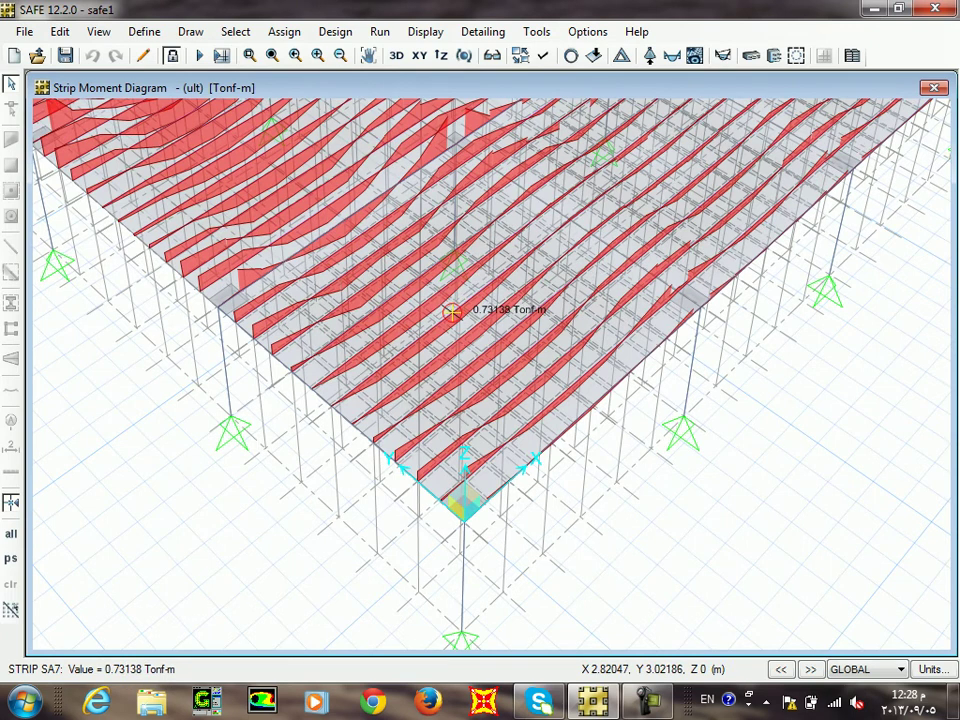
scroll(452, 311, "down", 5)
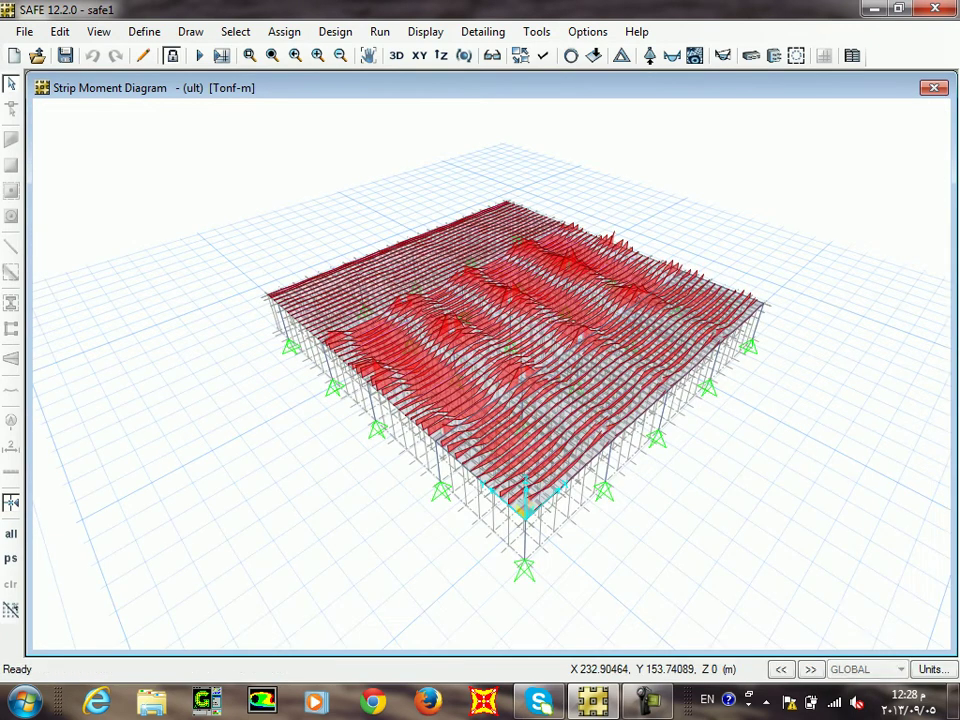
left_click(672, 55)
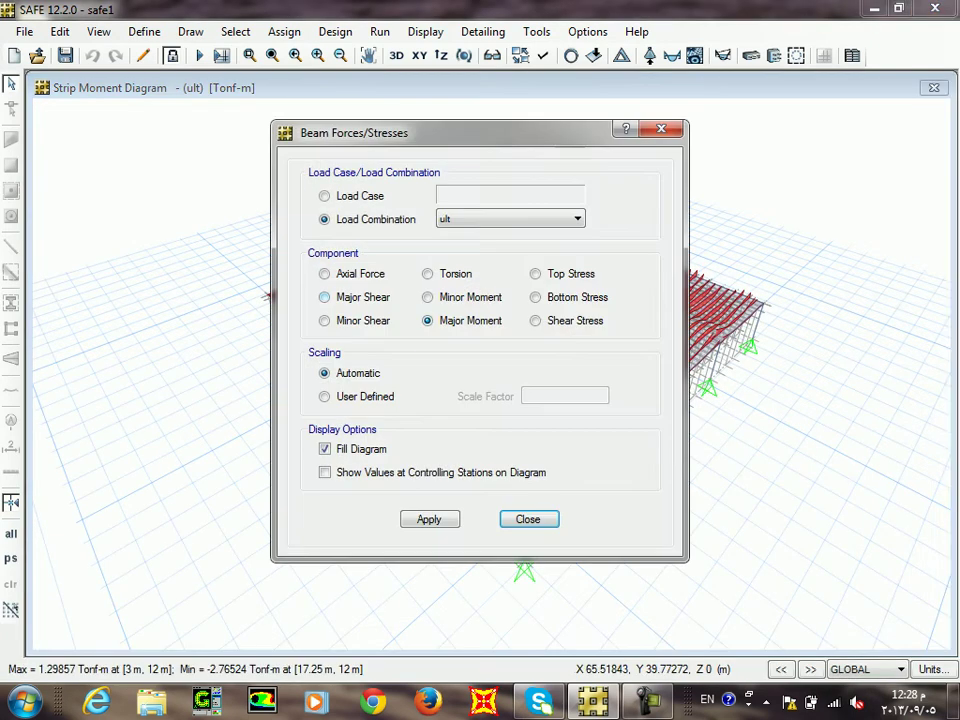
left_click(528, 517)
key("Return")
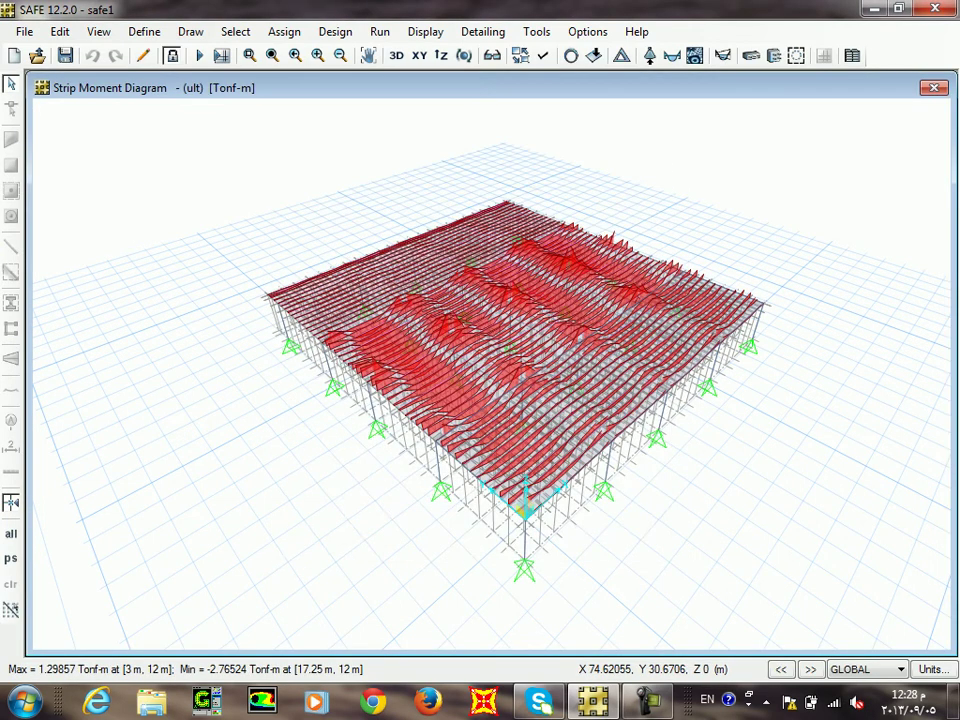
Show the ult strip moments for layer B instead of layer A and inspect the diagrams across the floor.
left_click(722, 55)
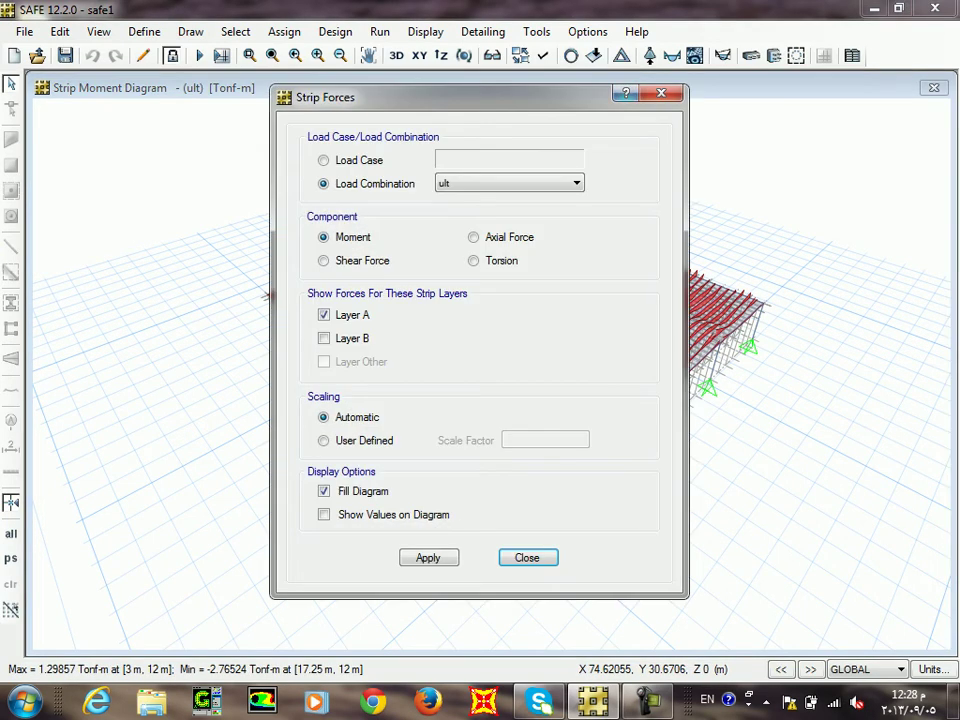
left_click(323, 338)
left_click(323, 315)
left_click(428, 557)
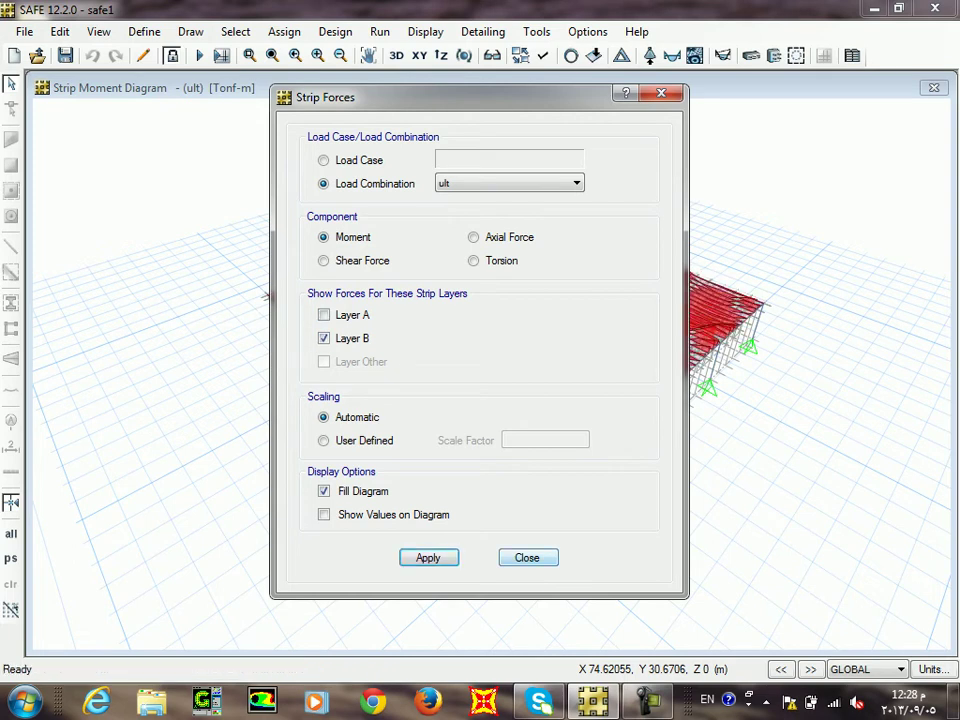
left_click(527, 557)
scroll(358, 287, "up", 4)
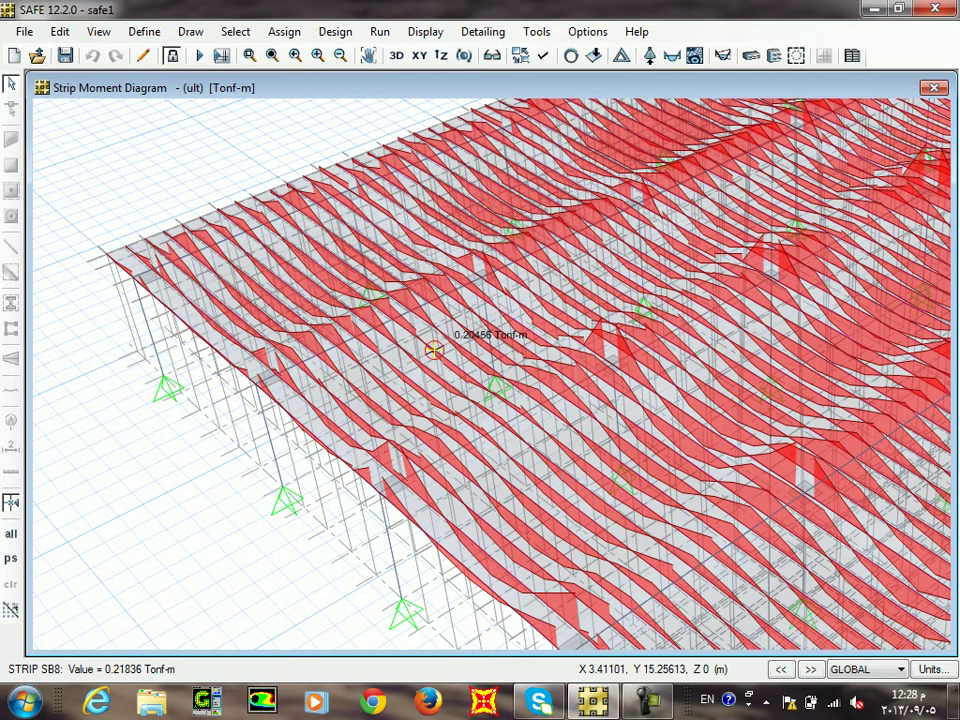
scroll(473, 329, "down", 3)
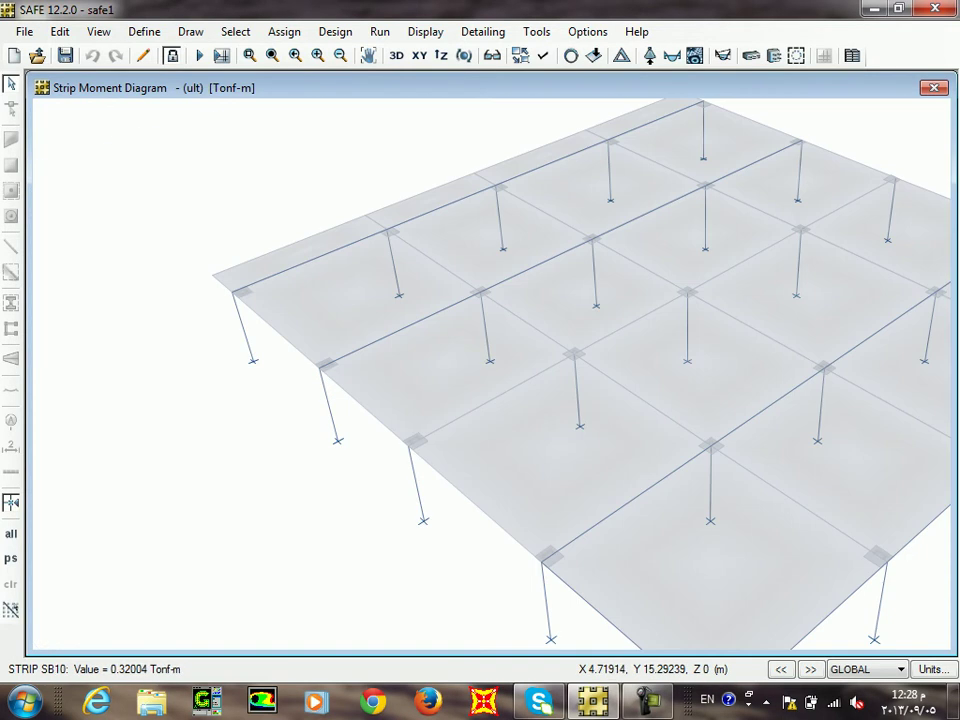
mouse_move(583, 392)
middle_mouse_down()
mouse_move(371, 316)
mouse_move(420, 337)
middle_mouse_up()
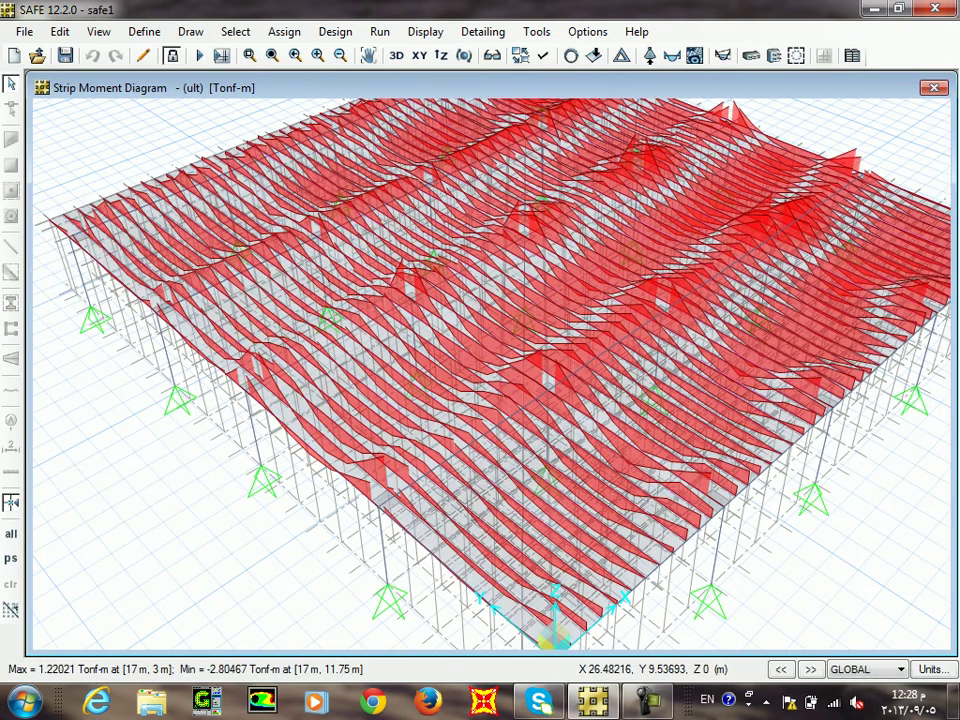
Show the punching shear design ratios at the columns and view them in plan.
left_click(425, 31)
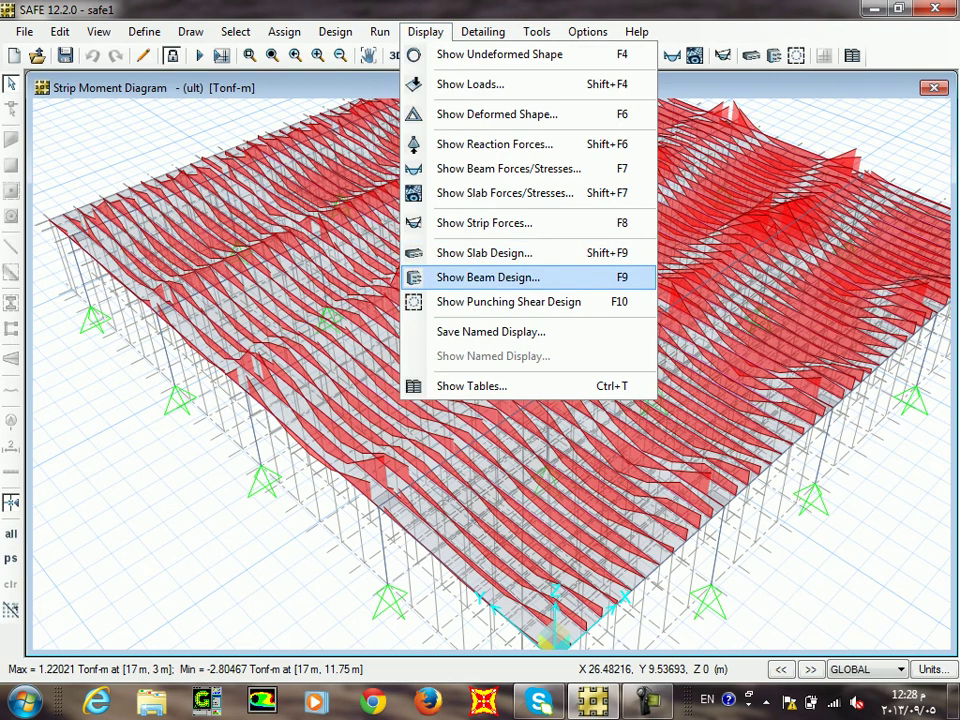
left_click(508, 301)
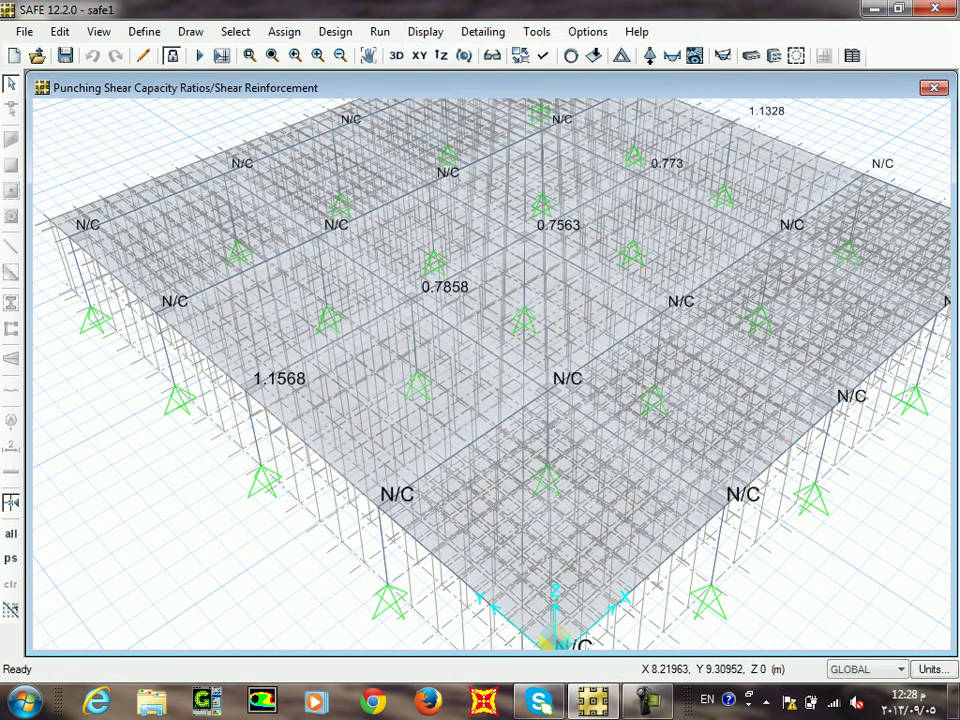
scroll(541, 303, "down", 1)
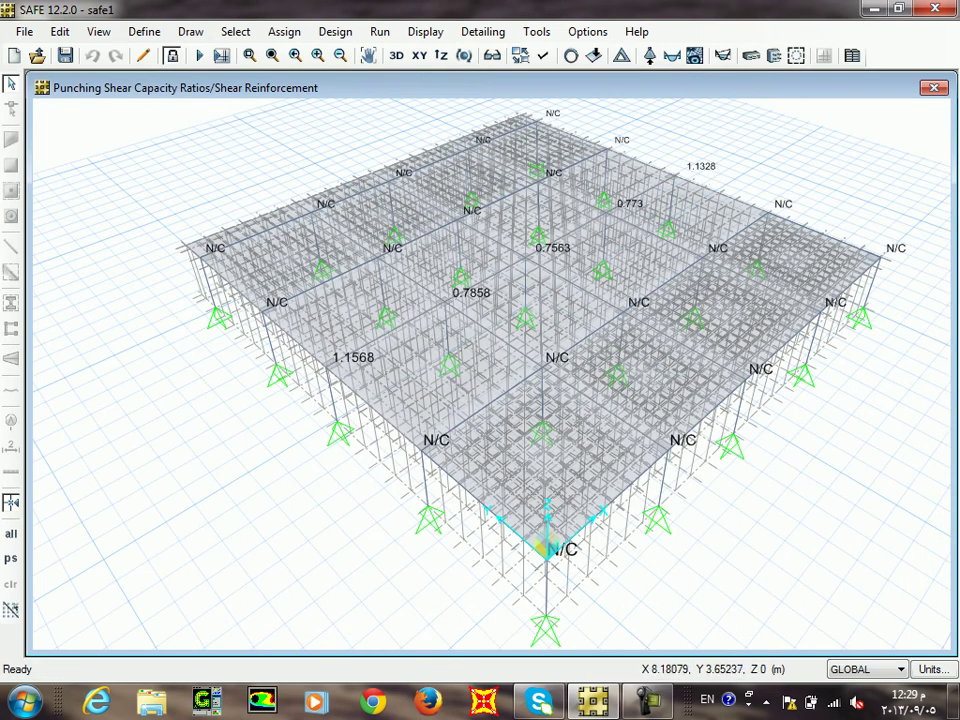
left_click(419, 55)
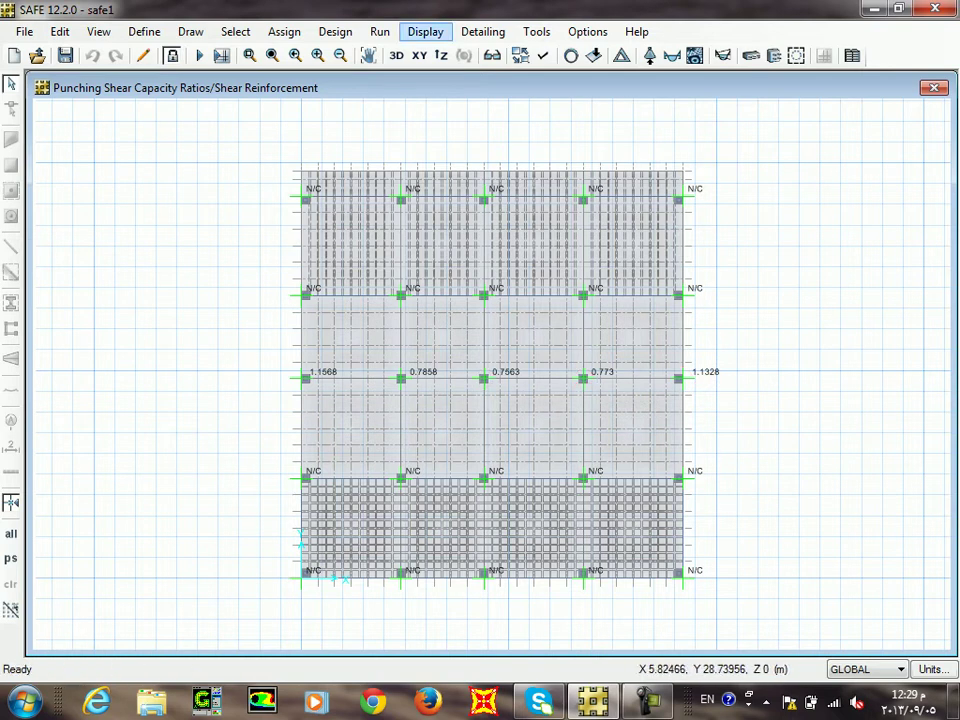
Show the beam design as enveloping longitudinal rebar with minimum reinforcing imposed.
left_click(425, 31)
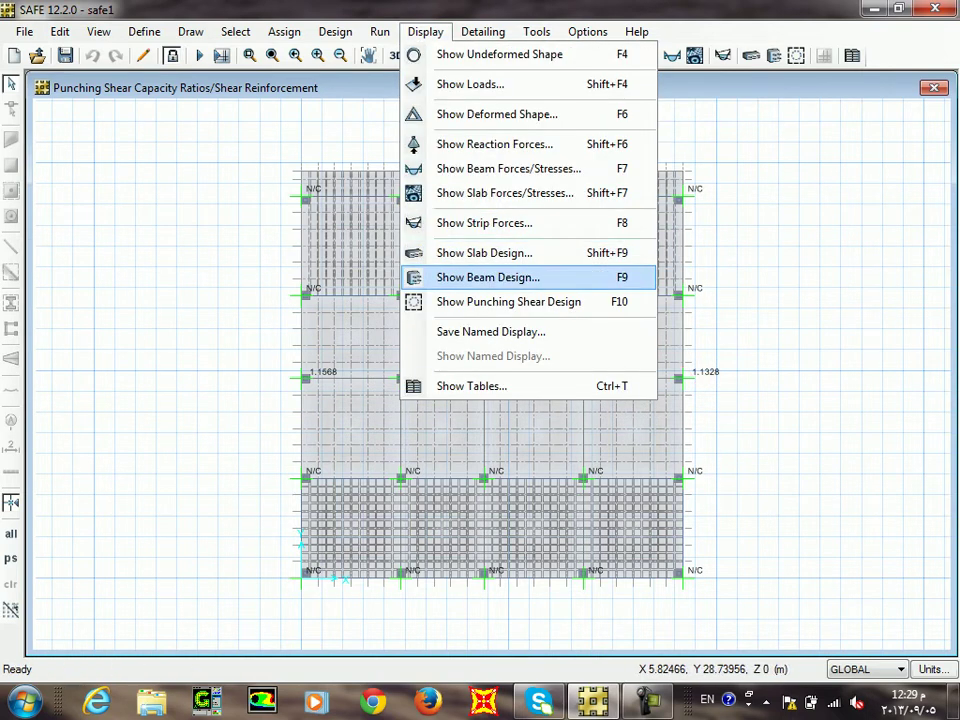
key("Return")
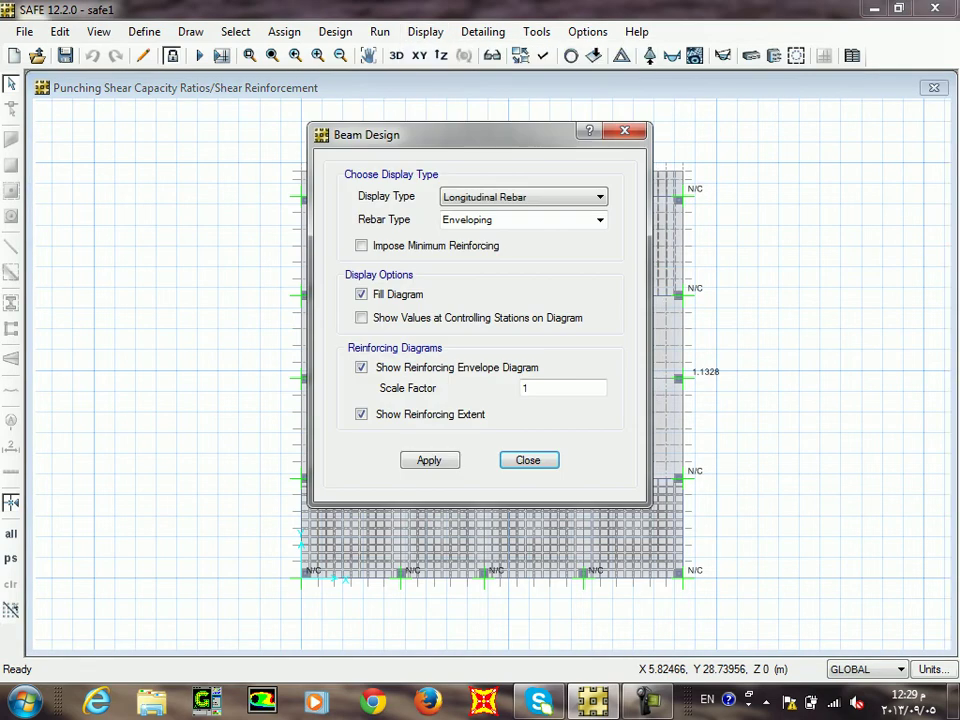
left_click(361, 245)
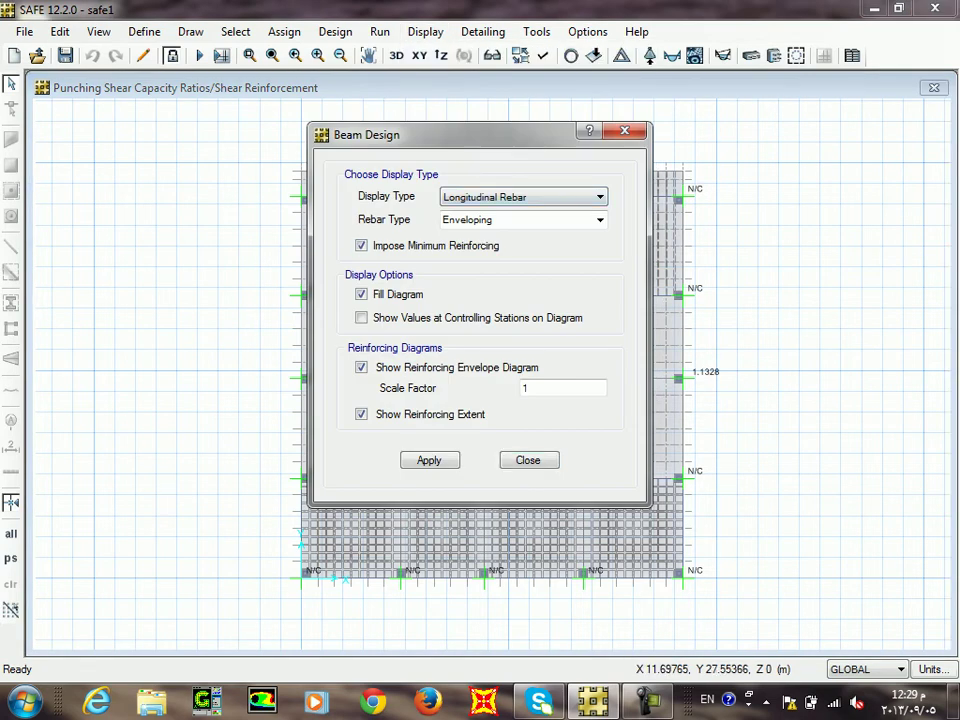
left_click(599, 219)
left_click(599, 219)
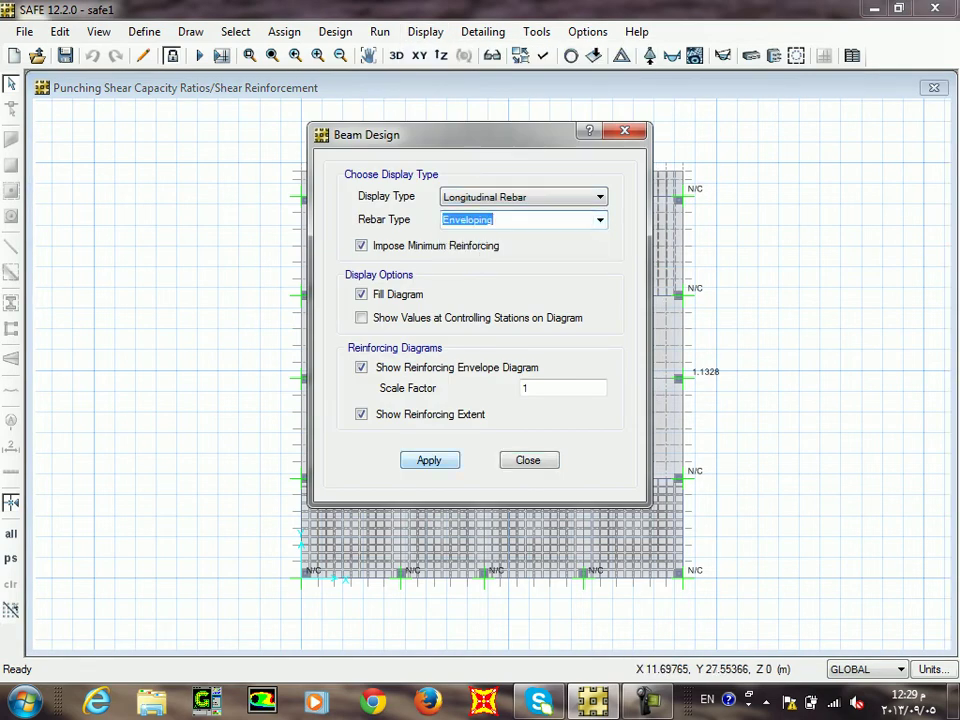
left_click(429, 460)
left_click(528, 460)
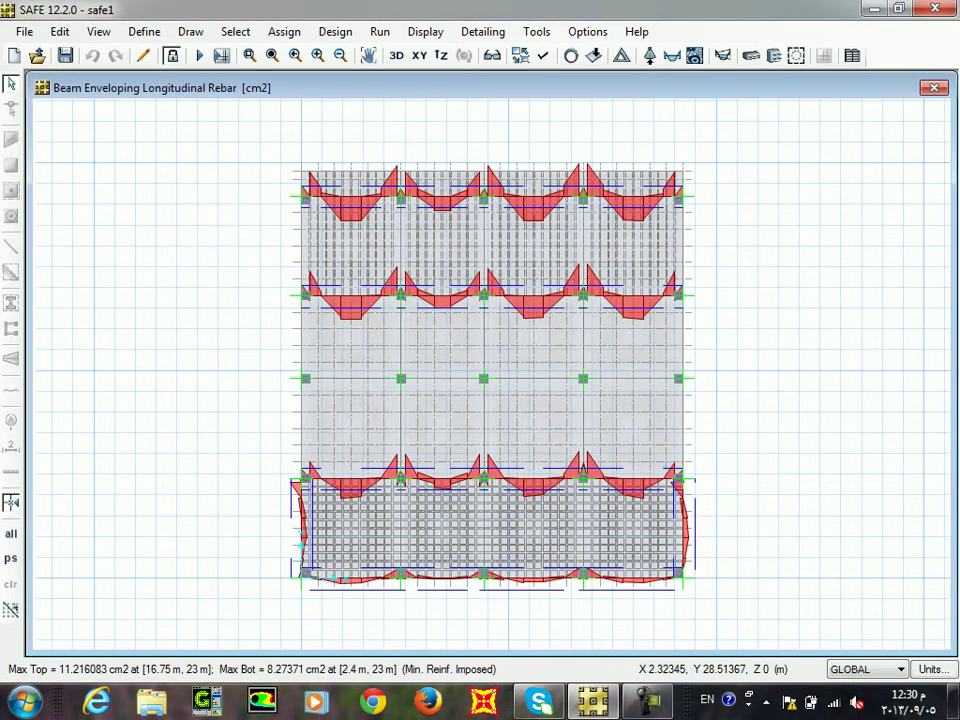
View the beam longitudinal rebar diagrams in 3D and inspect the top and bottom steel areas along the beams.
left_click(396, 55)
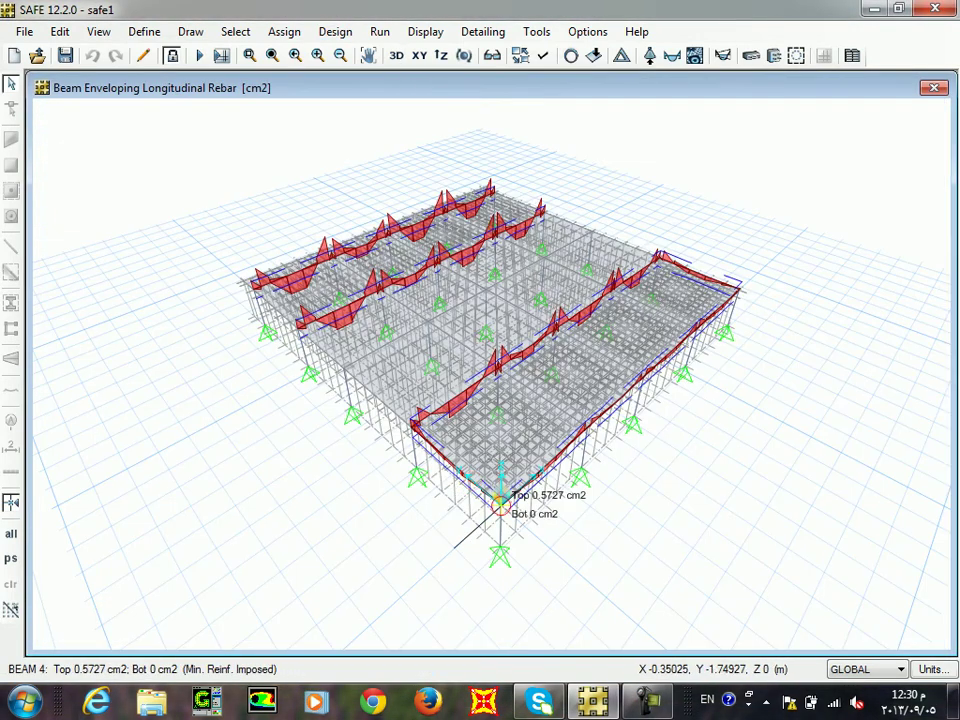
scroll(490, 485, "up", 5)
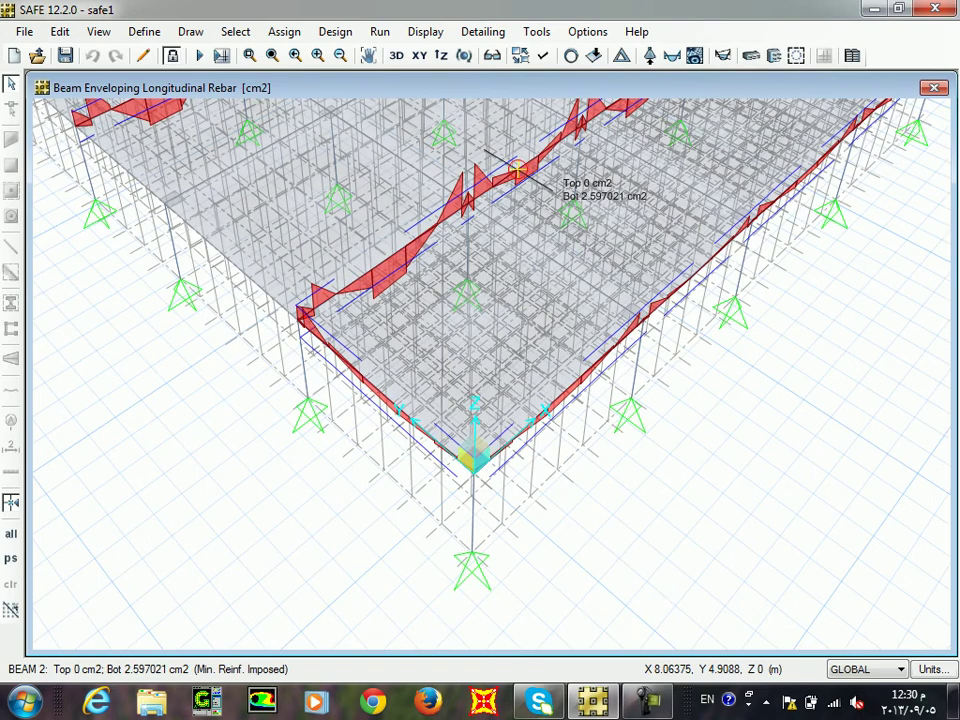
scroll(516, 170, "down", 2)
middle_click_drag(516, 186, 380, 322)
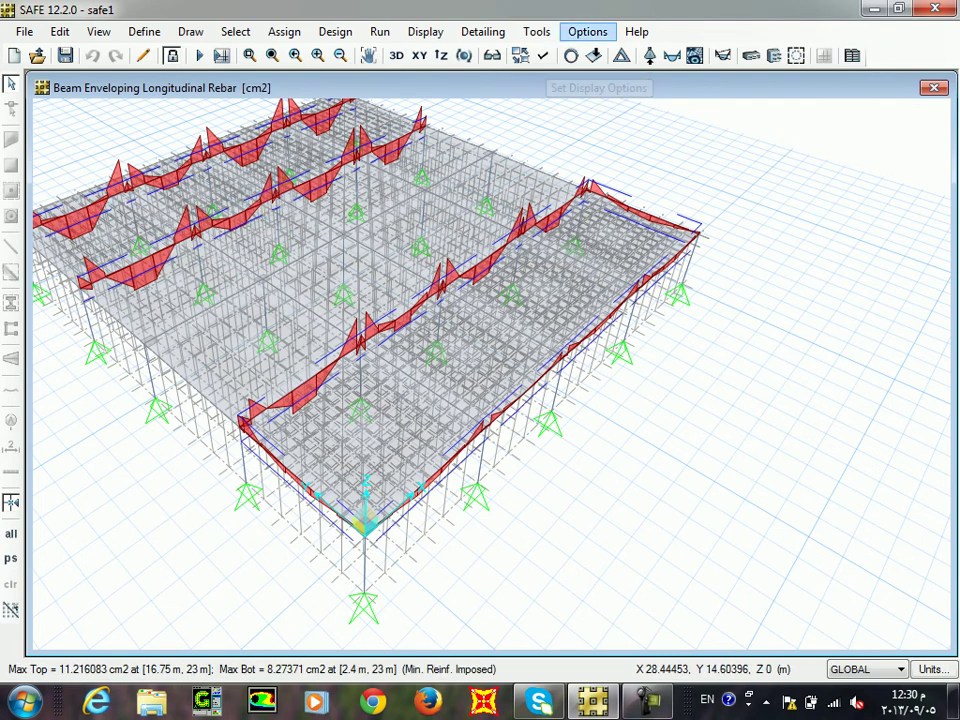
Show the strip-based slab design for layer A as enveloping flexural reinforcement intensity with minimum reinforcing imposed, and inspect the diagrams.
left_click(425, 31)
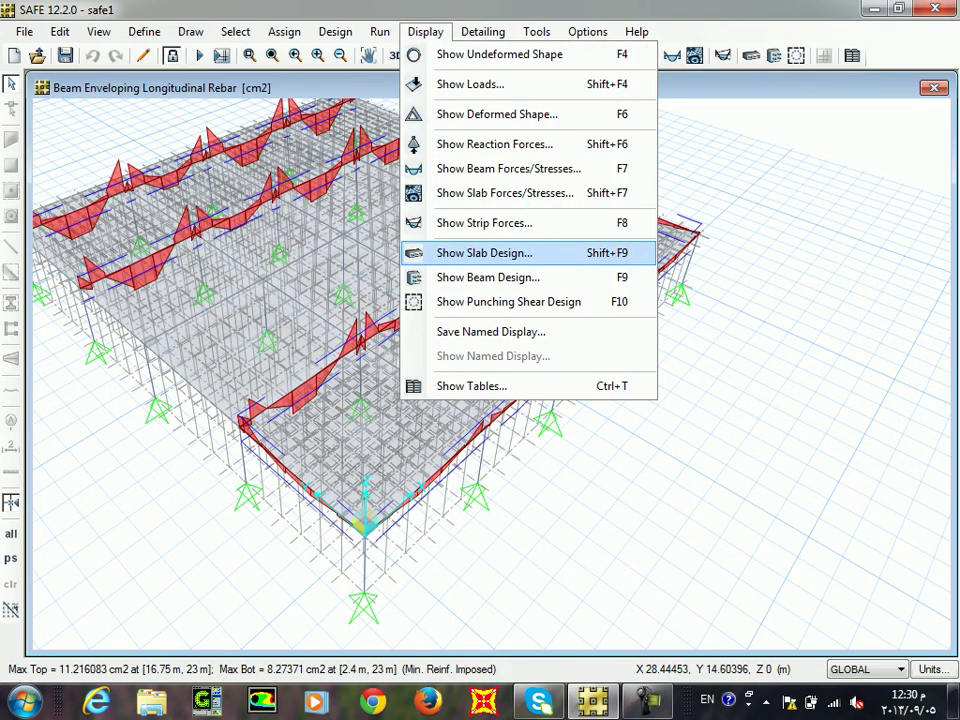
left_click(484, 253)
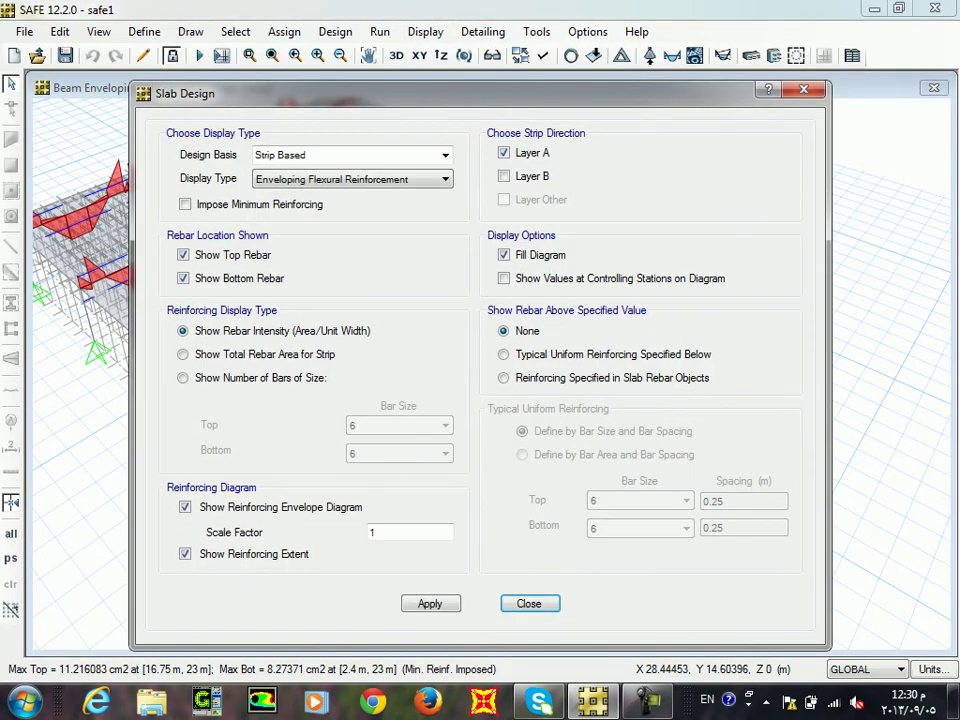
left_click(445, 155)
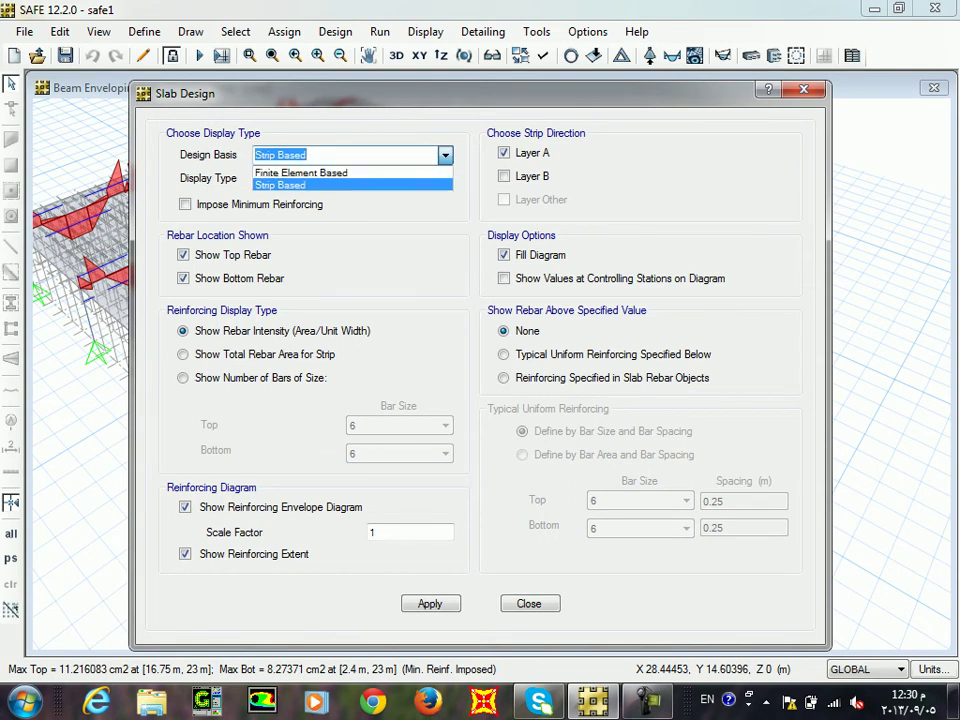
left_click(306, 155)
left_click(185, 204)
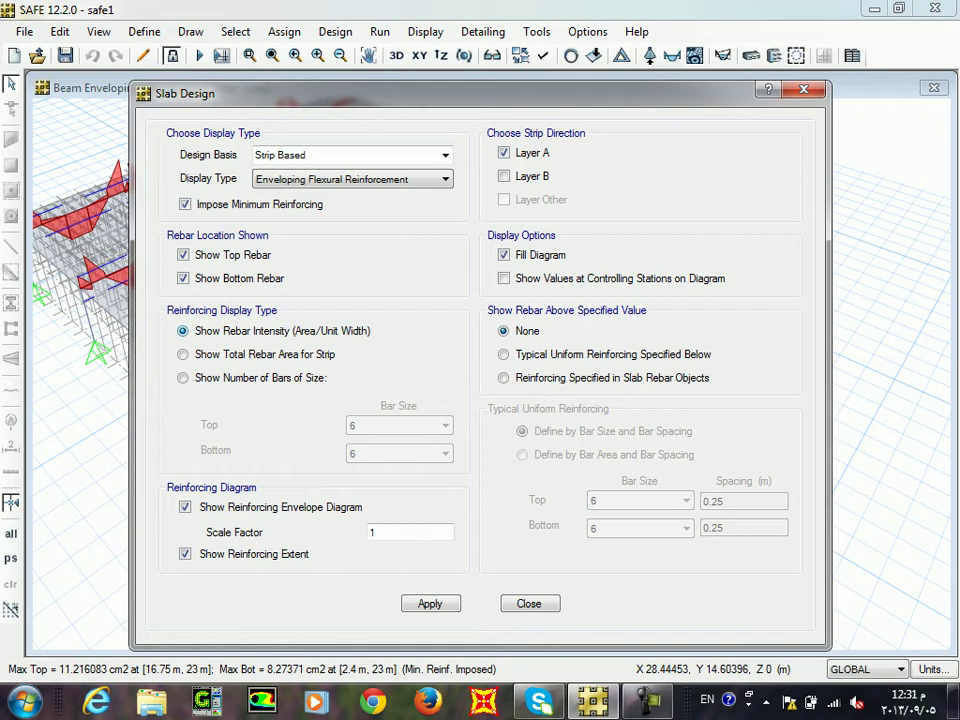
left_click(430, 603)
left_click(529, 603)
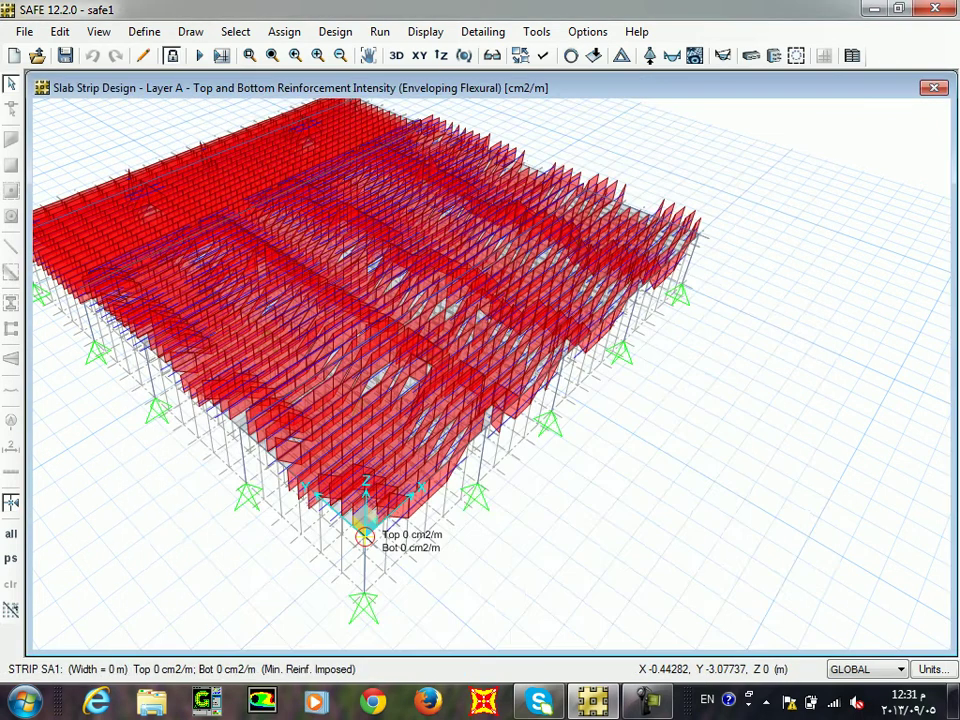
scroll(364, 536, "up", 3)
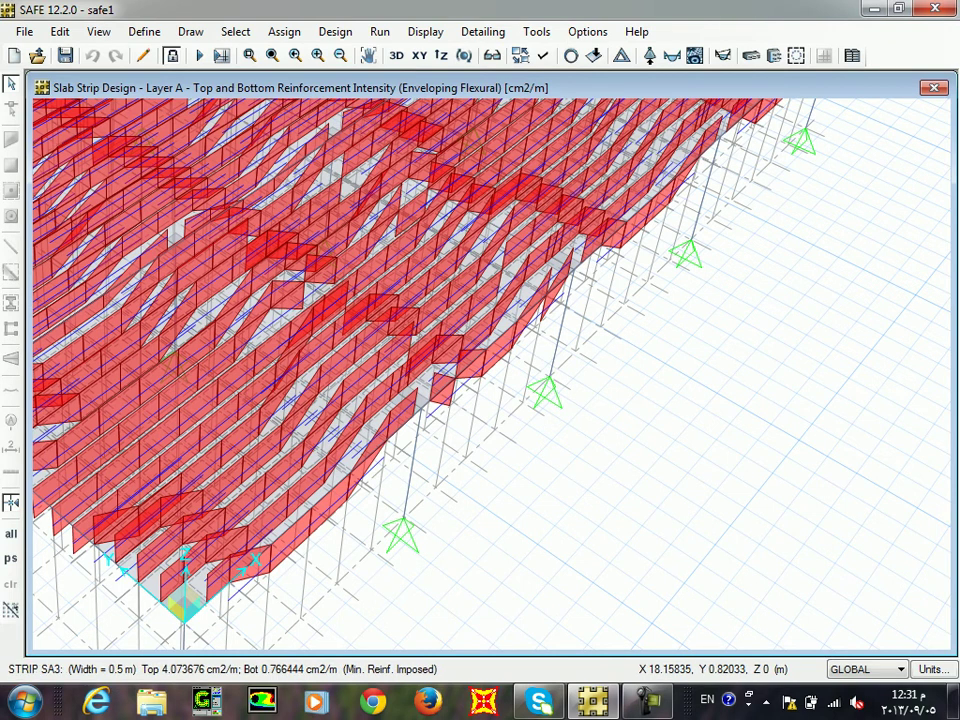
Show the layer A slab reinforcement as total rebar area per strip instead of intensity.
key("F10")
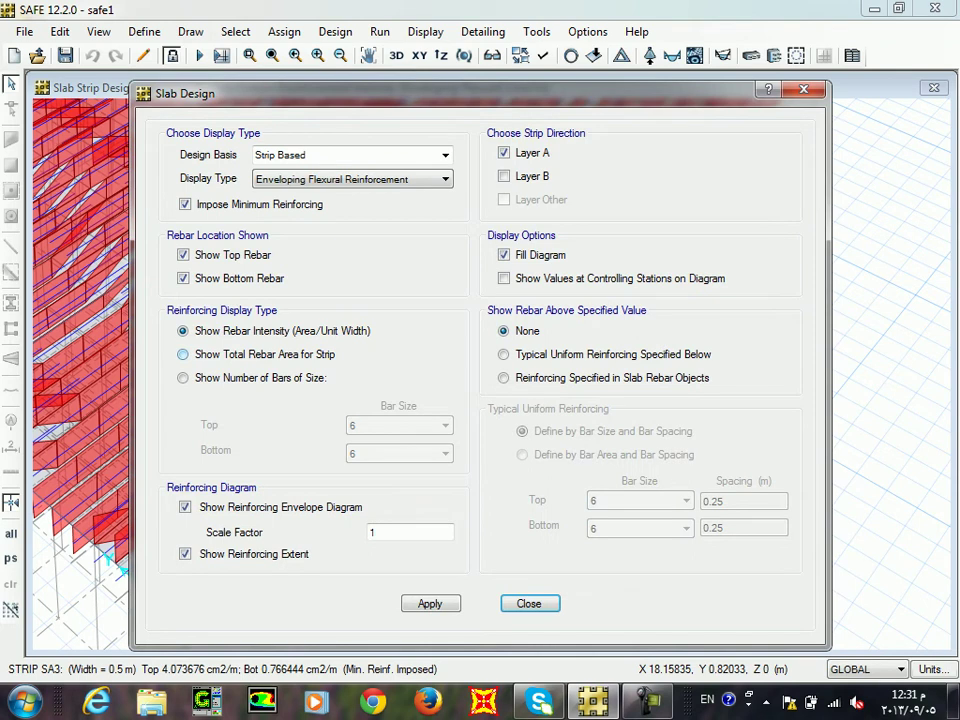
left_click(183, 354)
left_click(430, 603)
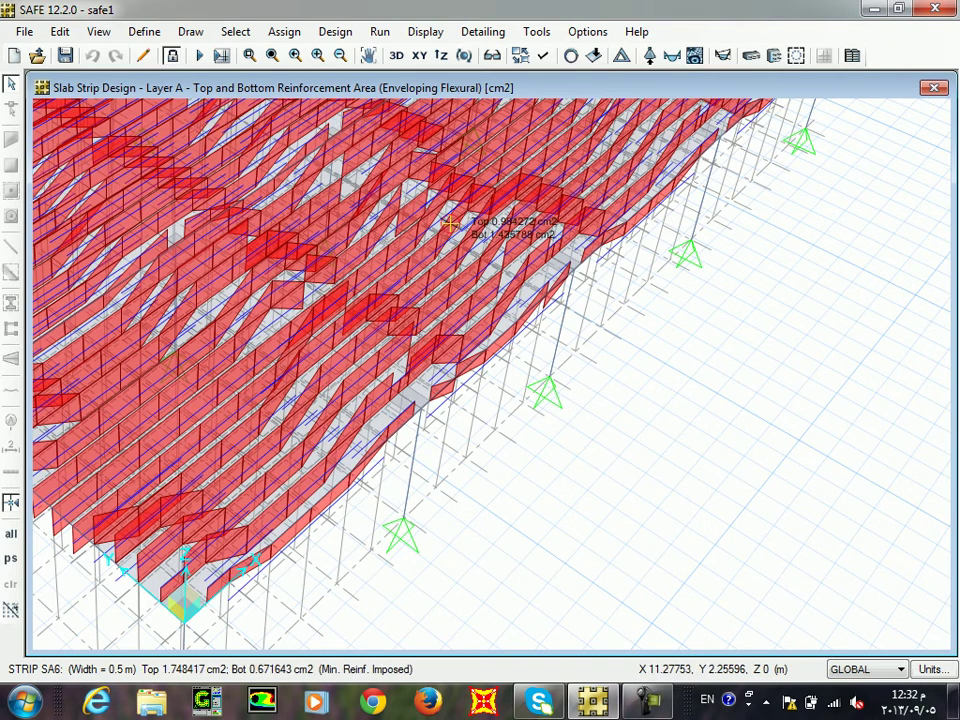
Show the layer A slab reinforcement as number of bars, with bar size 12 for both top and bottom, and inspect the strips.
key("F11")
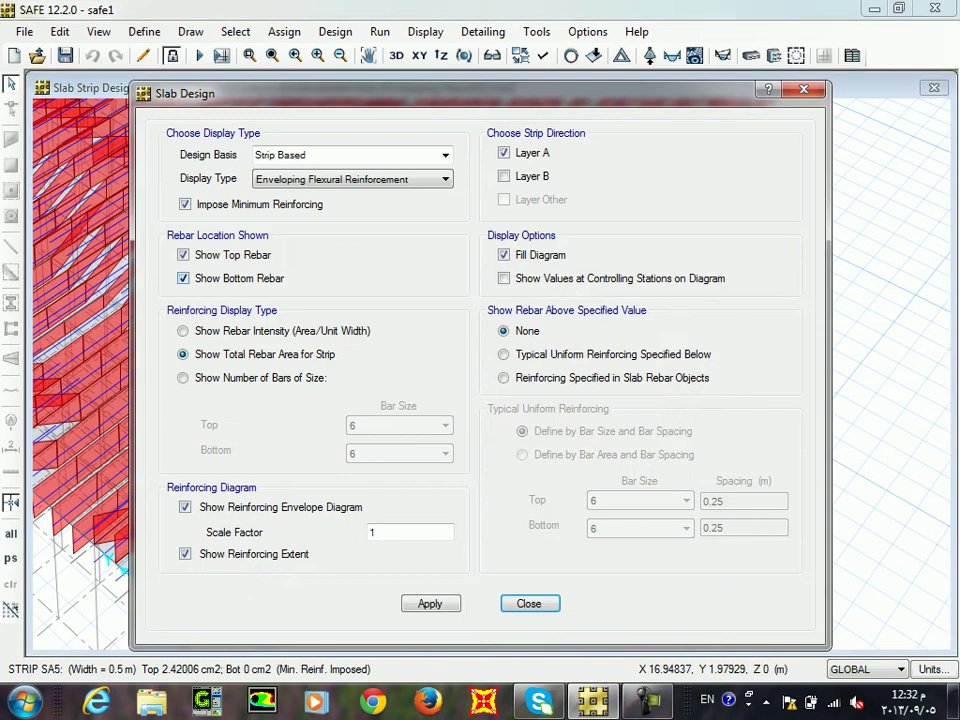
left_click(182, 377)
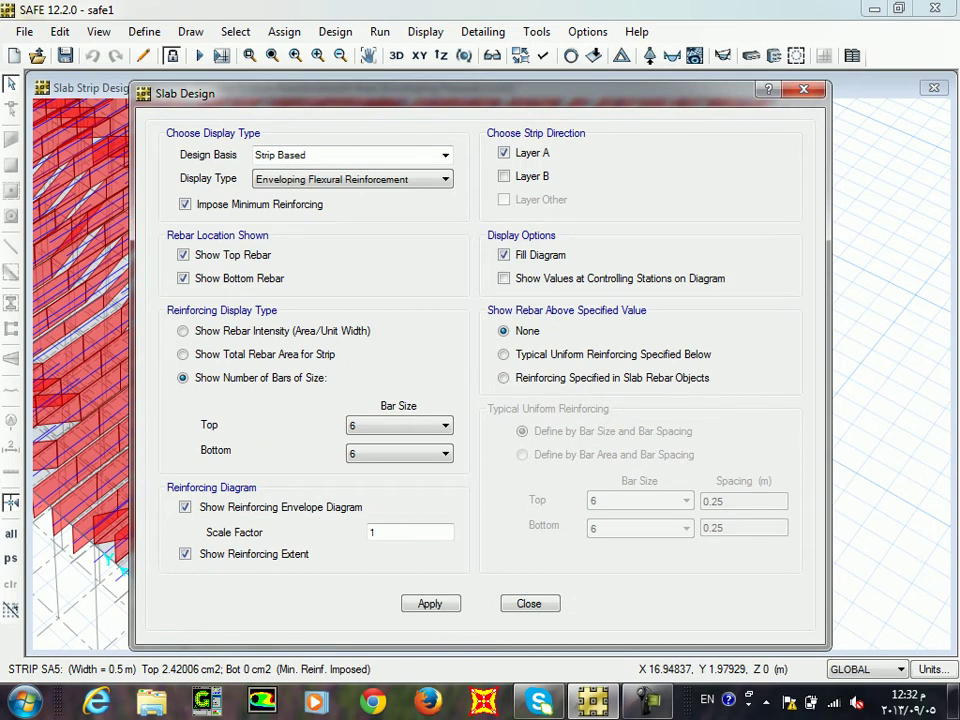
left_click(399, 426)
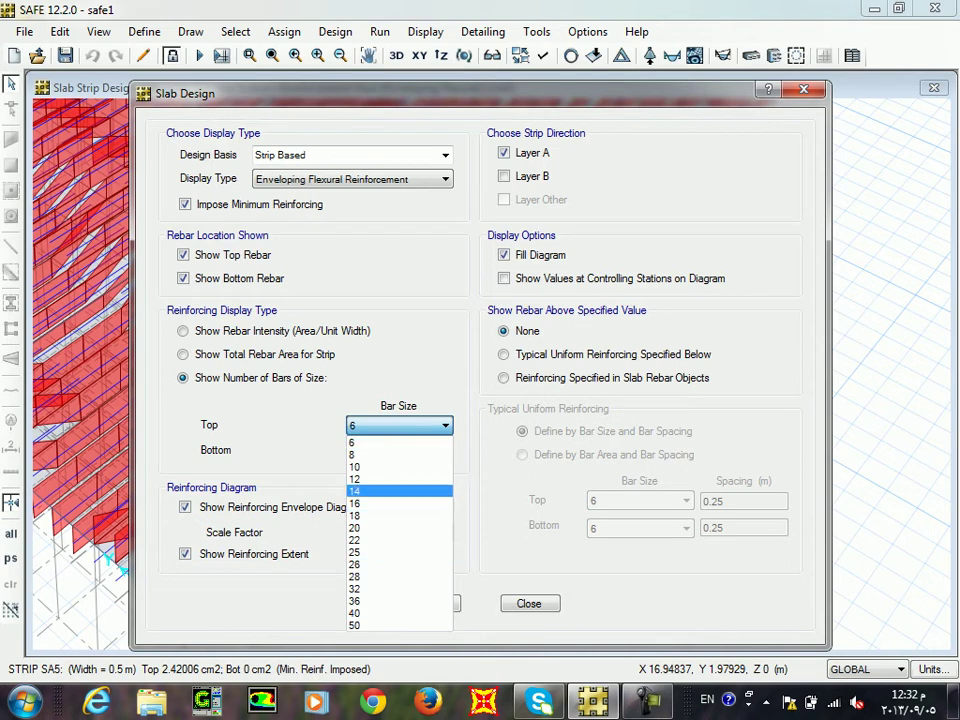
key("Return")
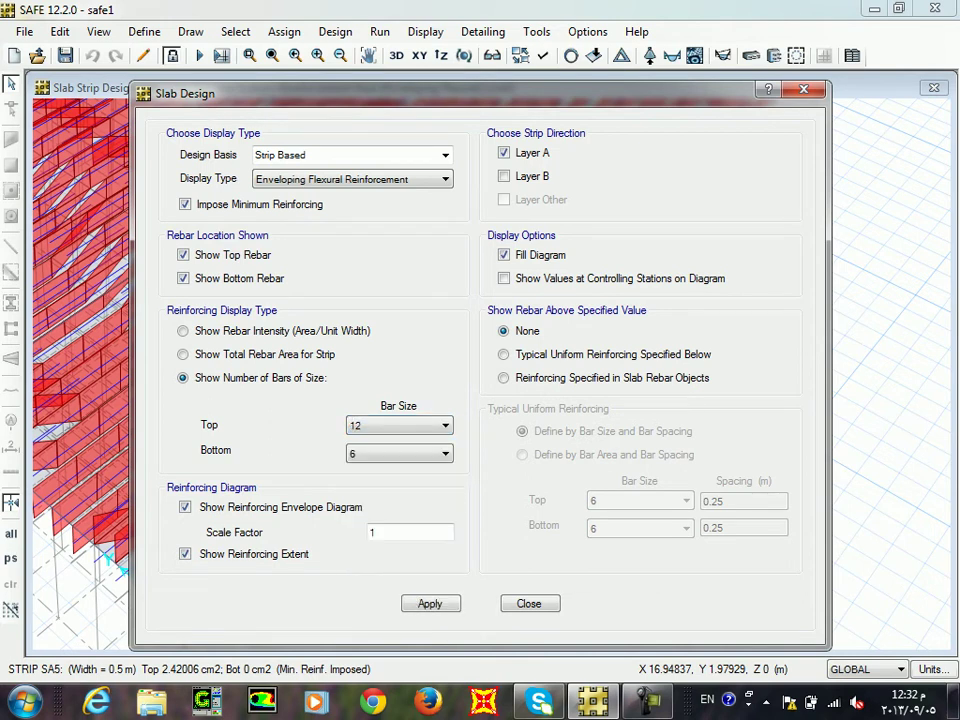
left_click(399, 453)
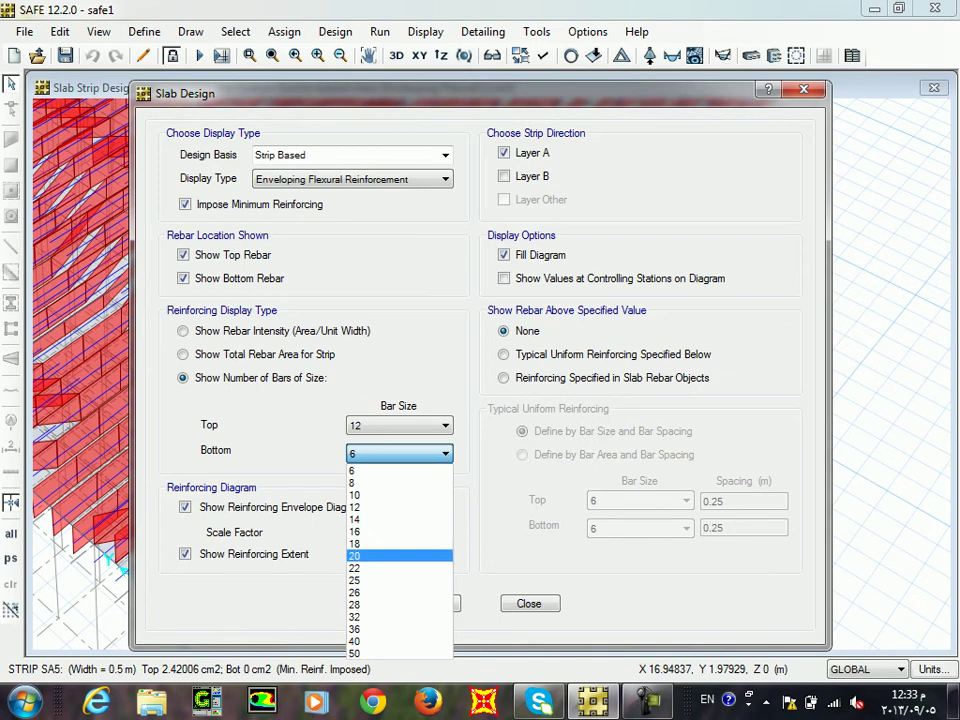
key("Return")
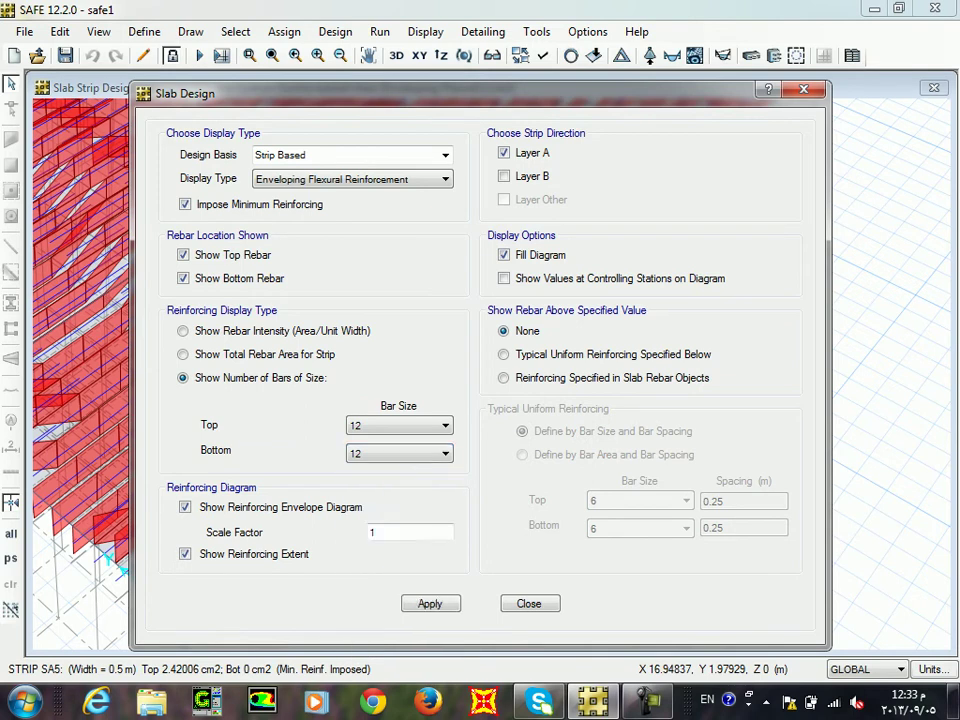
key("shift+Tab")
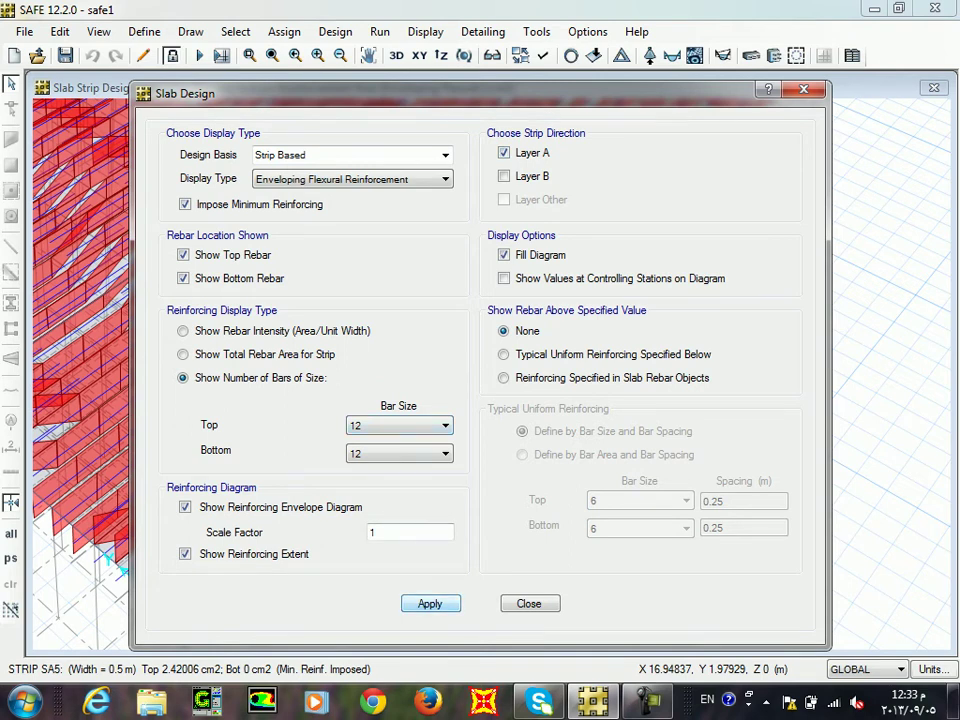
left_click(430, 603)
left_click(529, 603)
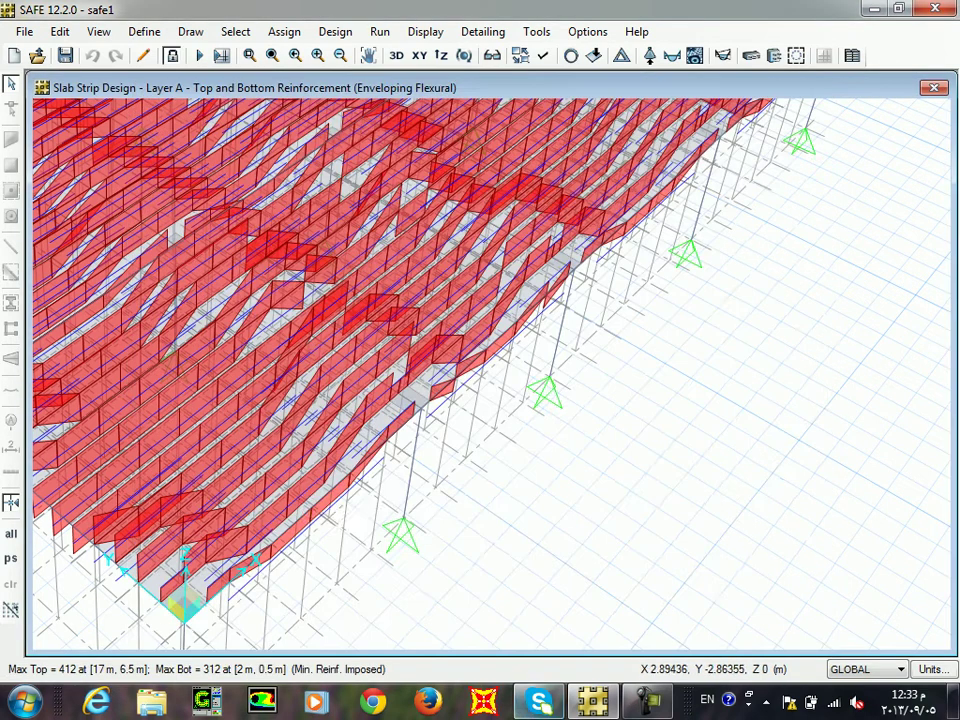
mouse_move(327, 493)
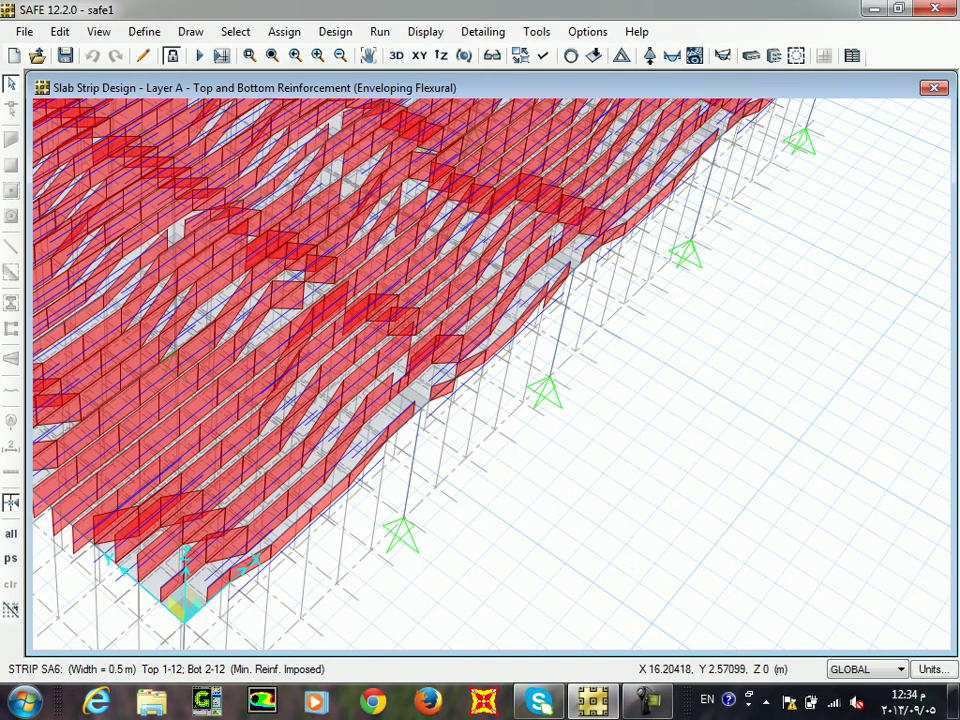
Set the displayed bottom bar size to 16 and inspect the layer A bar counts across the floor.
key("F10")
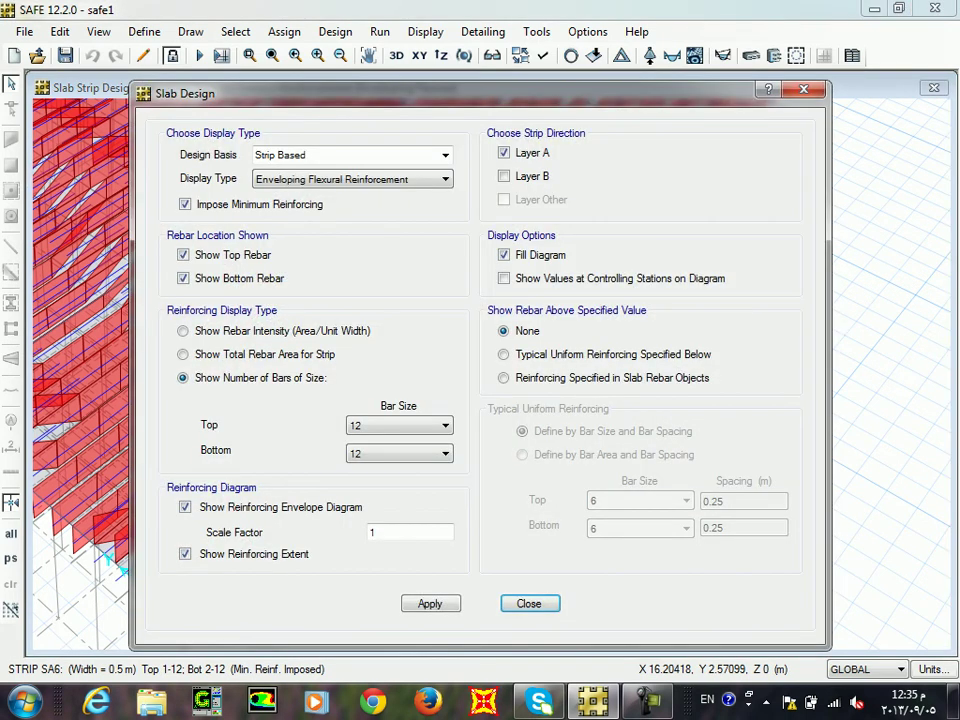
left_click(399, 453)
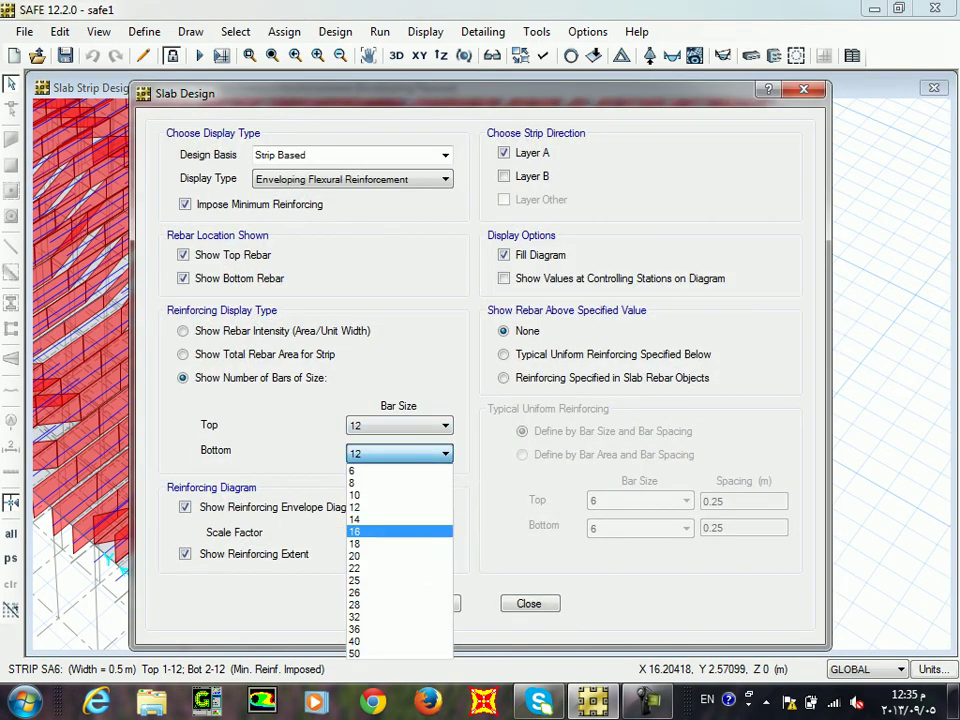
left_click(399, 531)
left_click(429, 603)
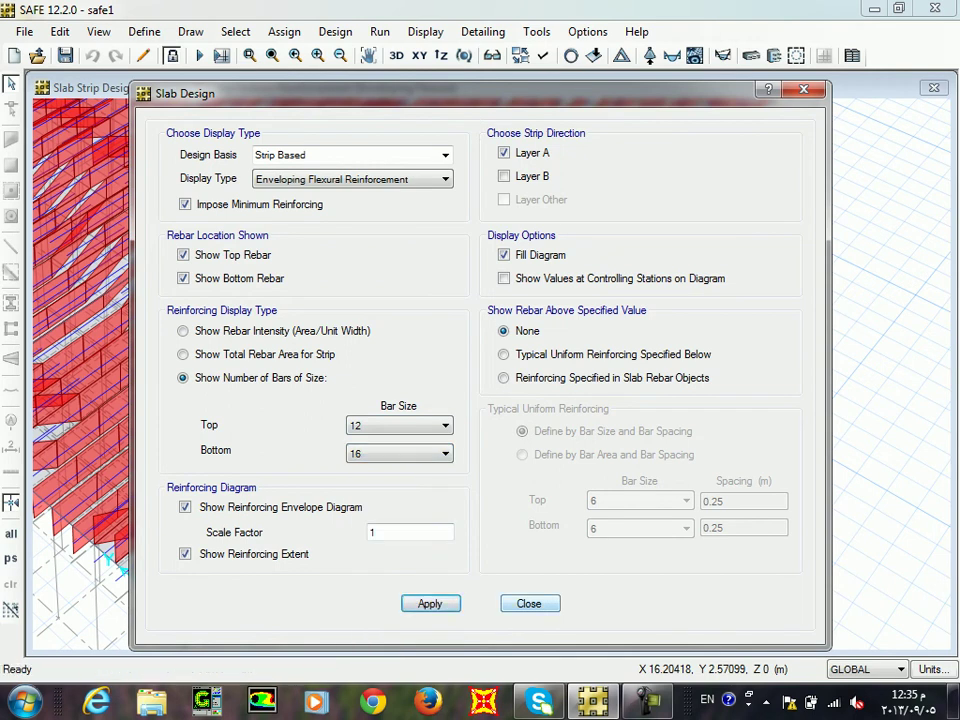
left_click(529, 603)
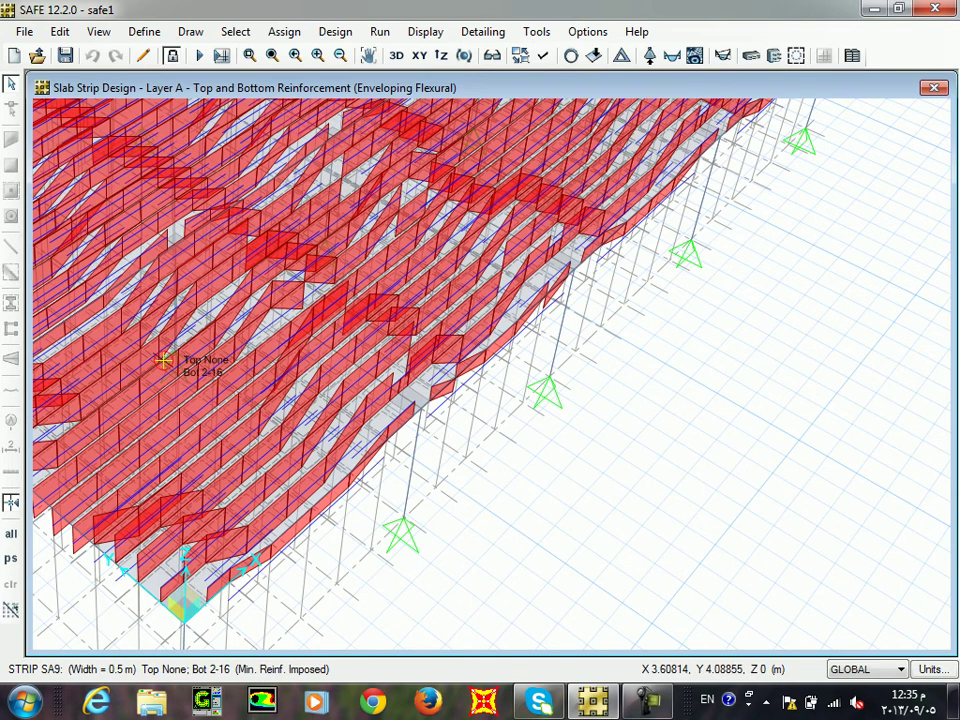
middle_click_drag(268, 279, 137, 417)
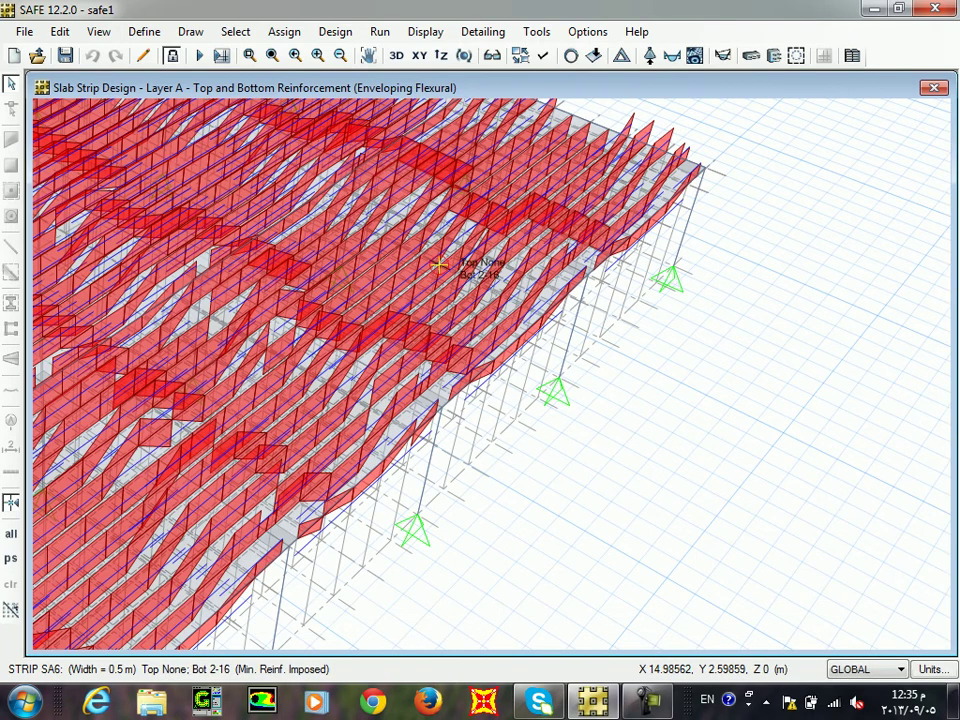
middle_click_drag(464, 245, 897, 320)
middle_click_drag(414, 411, 605, 544)
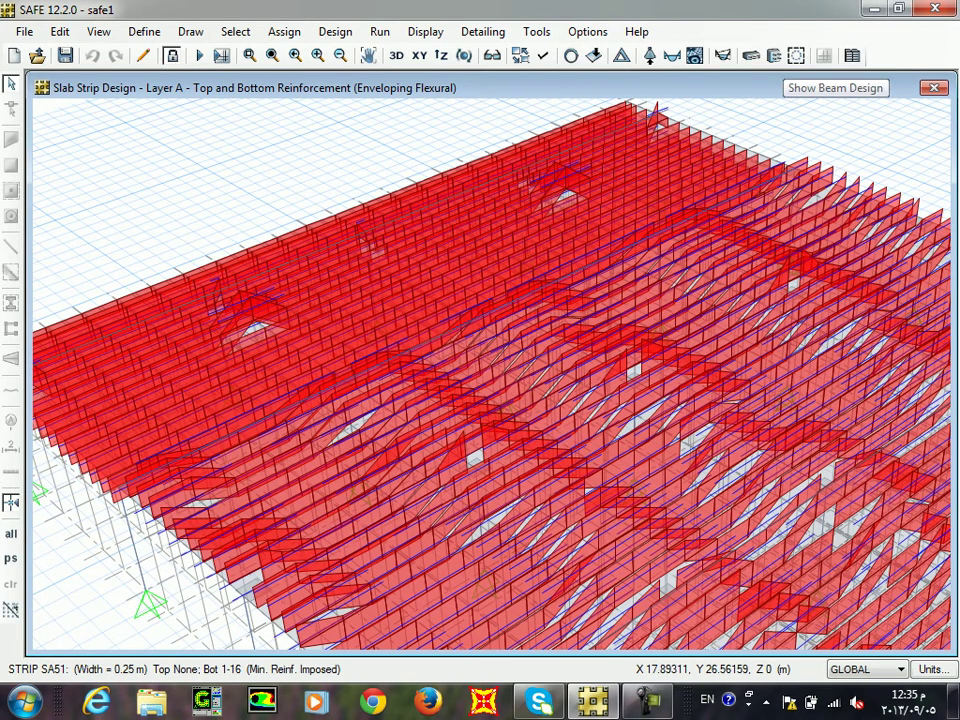
Show the slab reinforcement for layer B instead of layer A and inspect the bar counts across the floor.
left_click(750, 56)
left_click(503, 176)
left_click(503, 153)
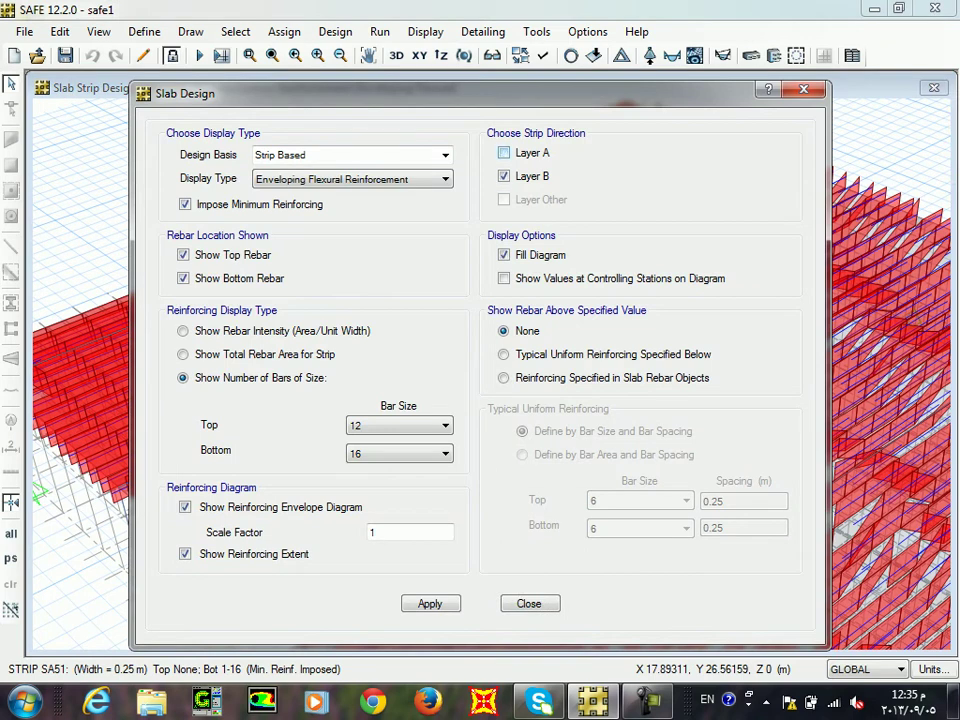
left_click(430, 603)
left_click(529, 603)
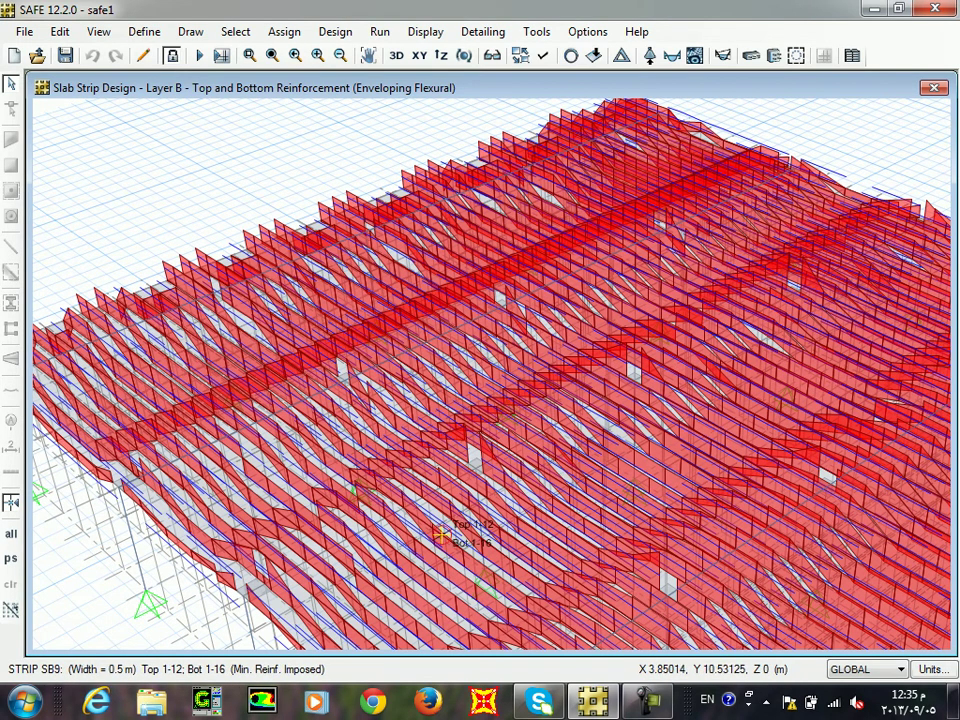
middle_click_drag(769, 585, 558, 401)
scroll(386, 546, "down", 2)
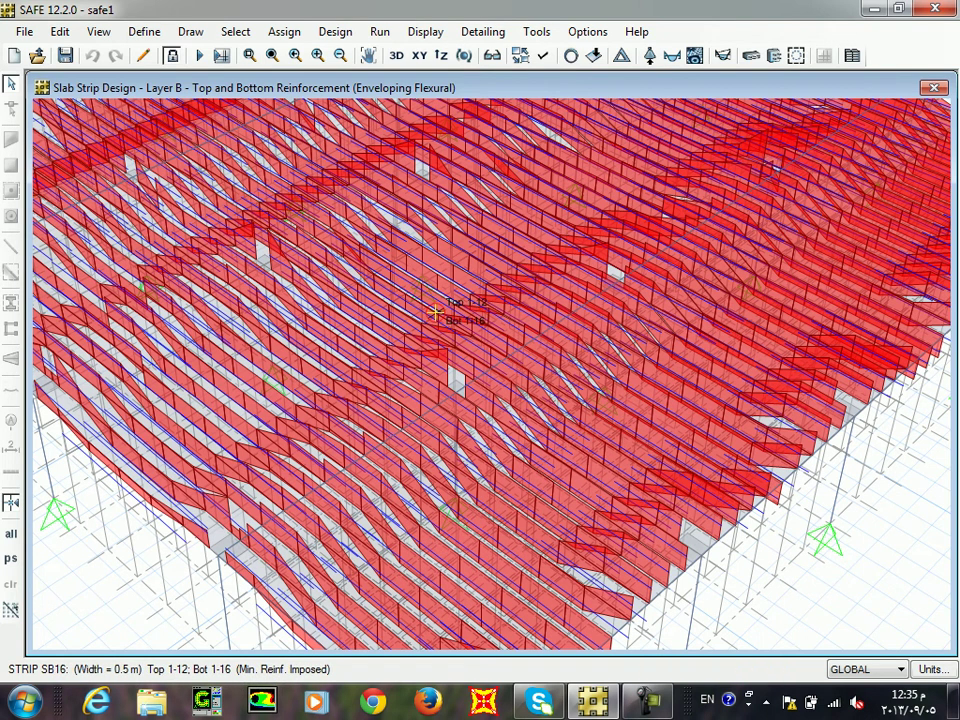
middle_click_drag(437, 313, 499, 544)
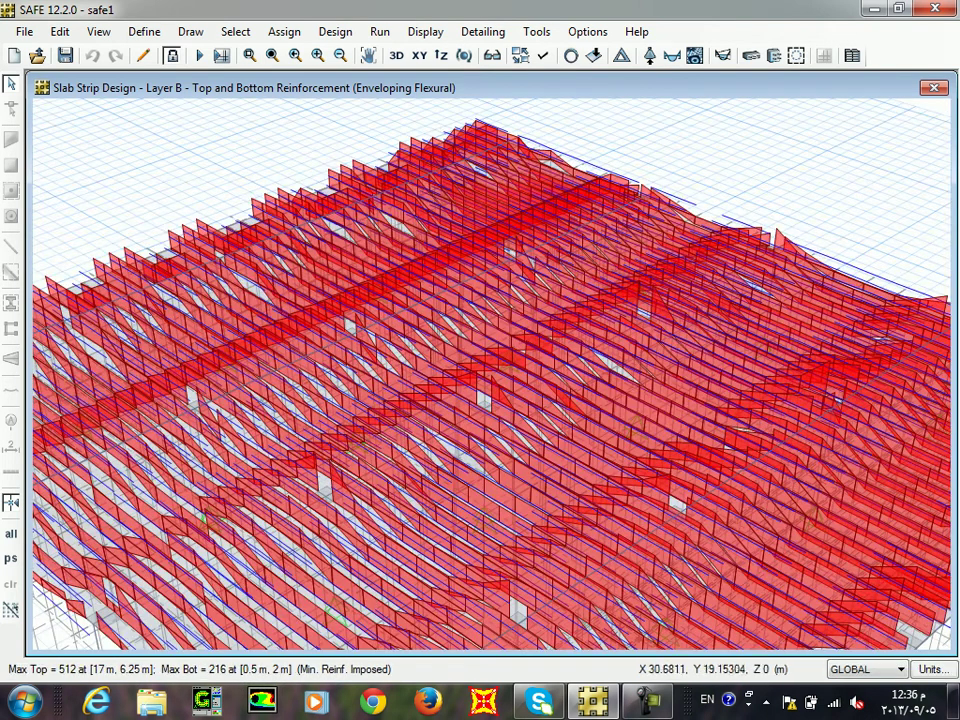
Save the current floor model and start a new model.
left_click(647, 700)
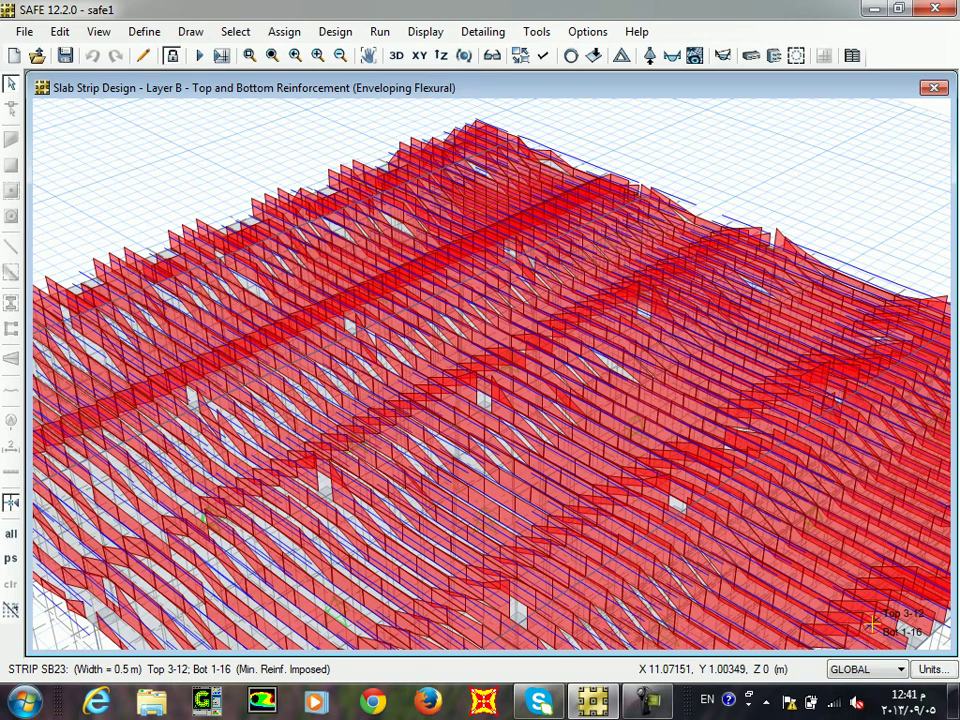
left_click(23, 31)
left_click(100, 34)
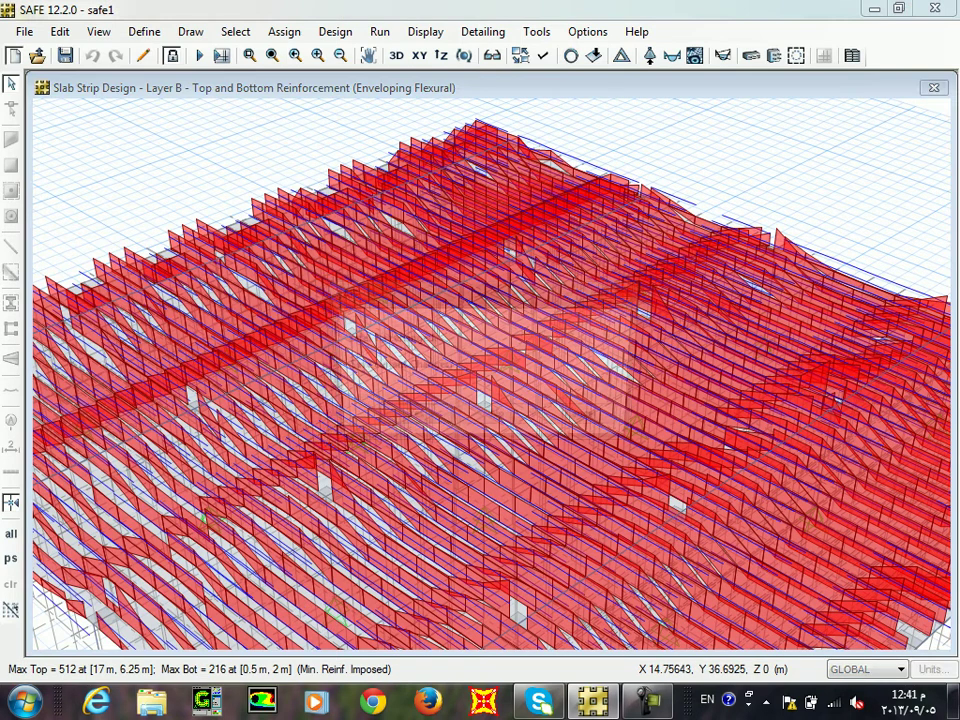
key("Return")
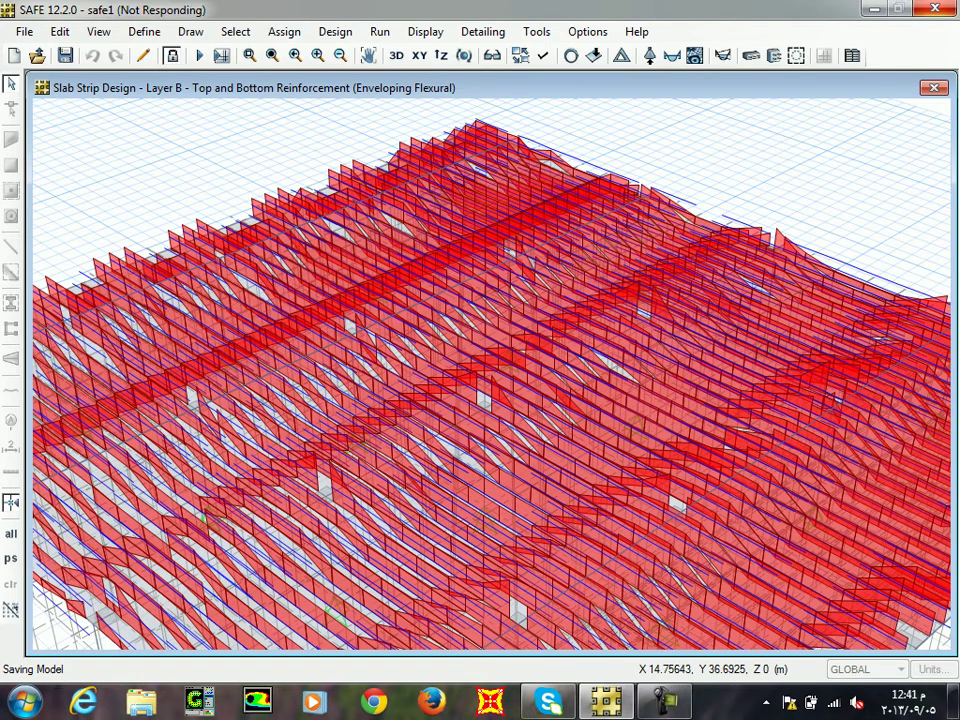
key("Escape")
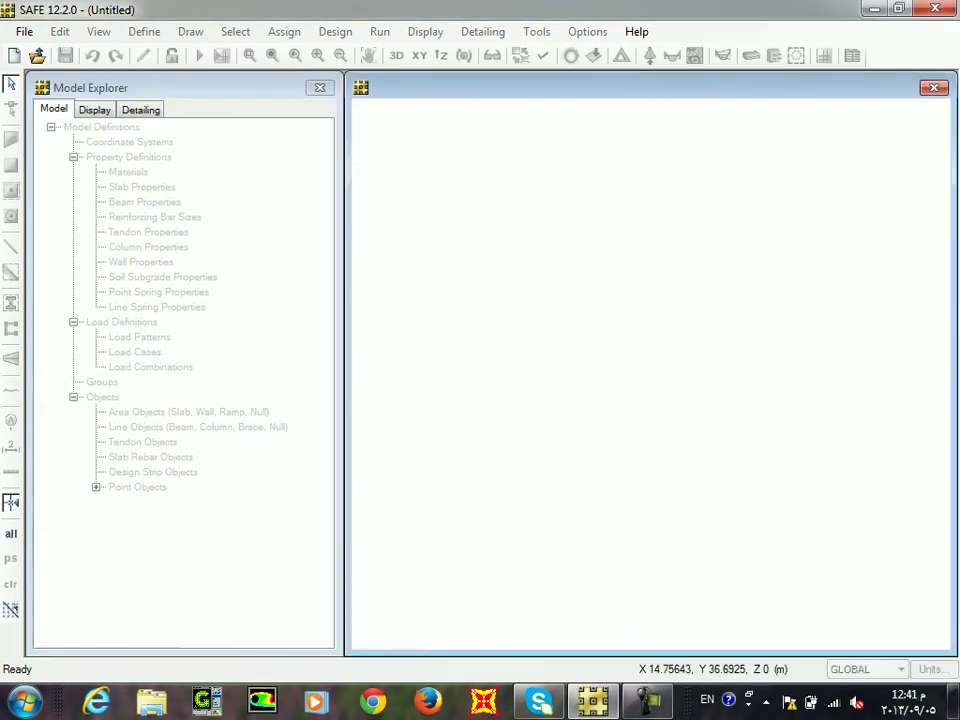
Set all units of the new model to the consistent set Tonf, m, C.
left_click(930, 669)
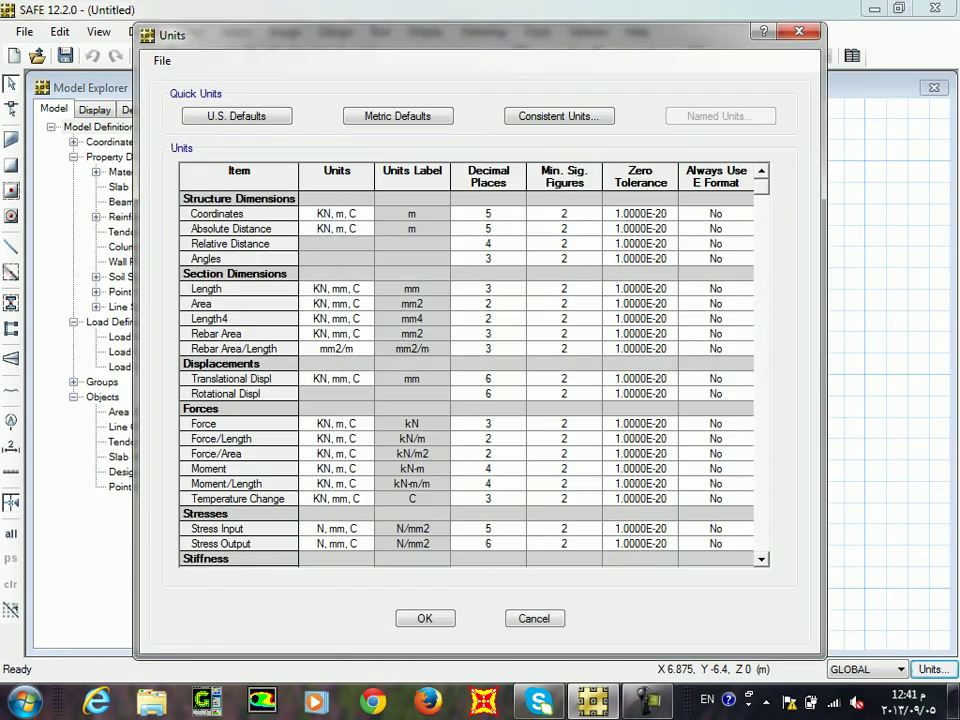
left_click(559, 116)
left_click(546, 334)
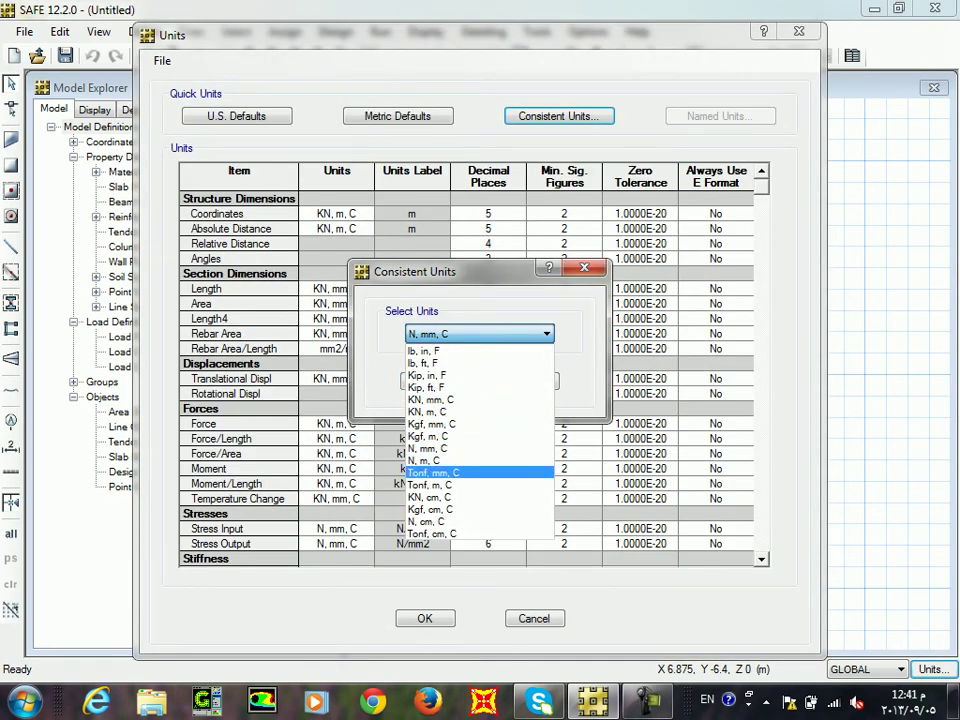
left_click(430, 484)
left_click(428, 379)
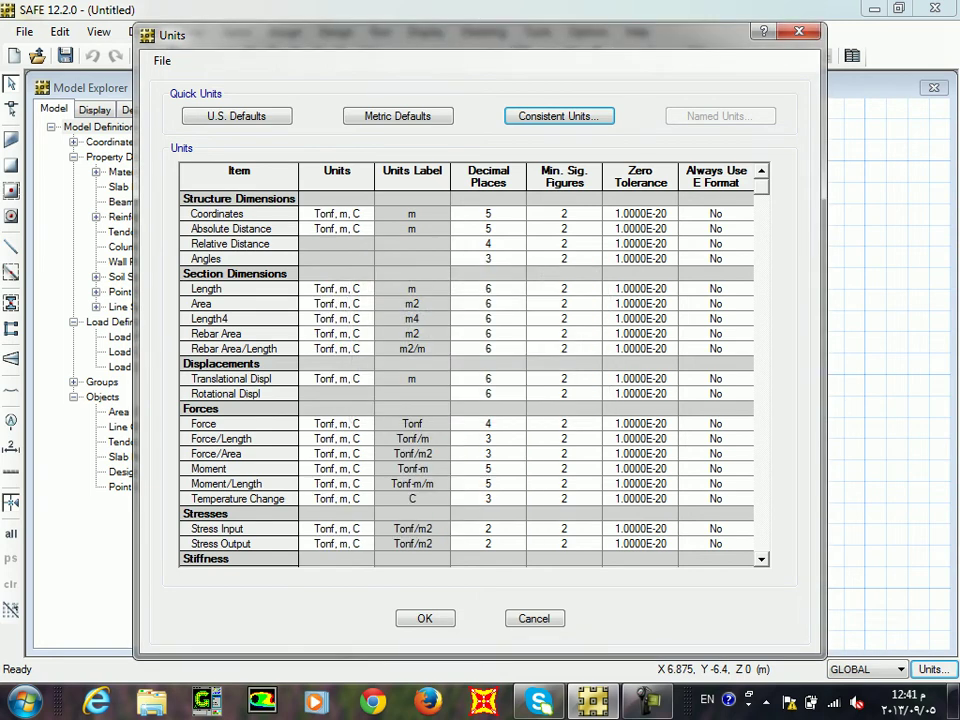
Set the units of translational displacement to N, mm, C, rebar area per length to cm2/m, and rebar area to Kgf, cm, C.
left_click(336, 378)
left_click(336, 495)
left_click(336, 348)
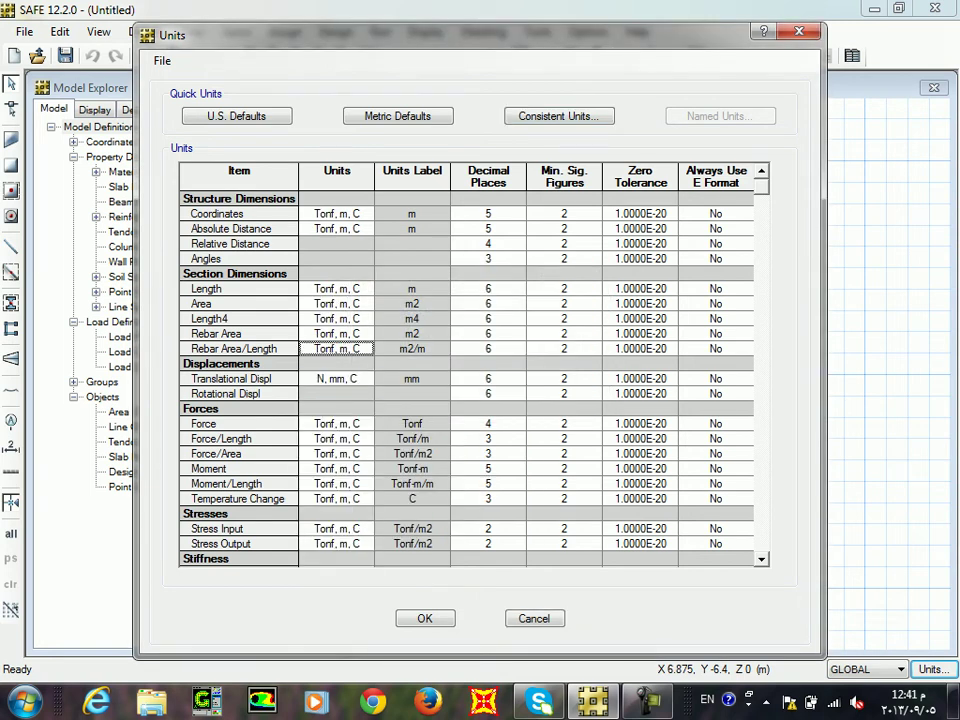
left_click(336, 348)
left_click(336, 572)
left_click(336, 333)
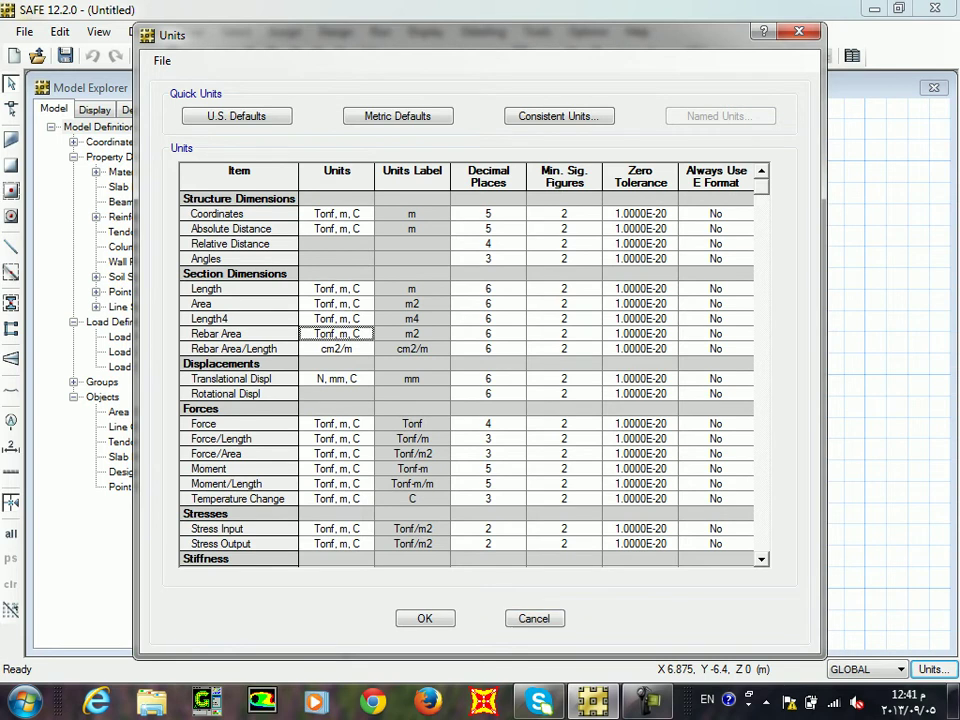
left_click(336, 333)
left_click(336, 511)
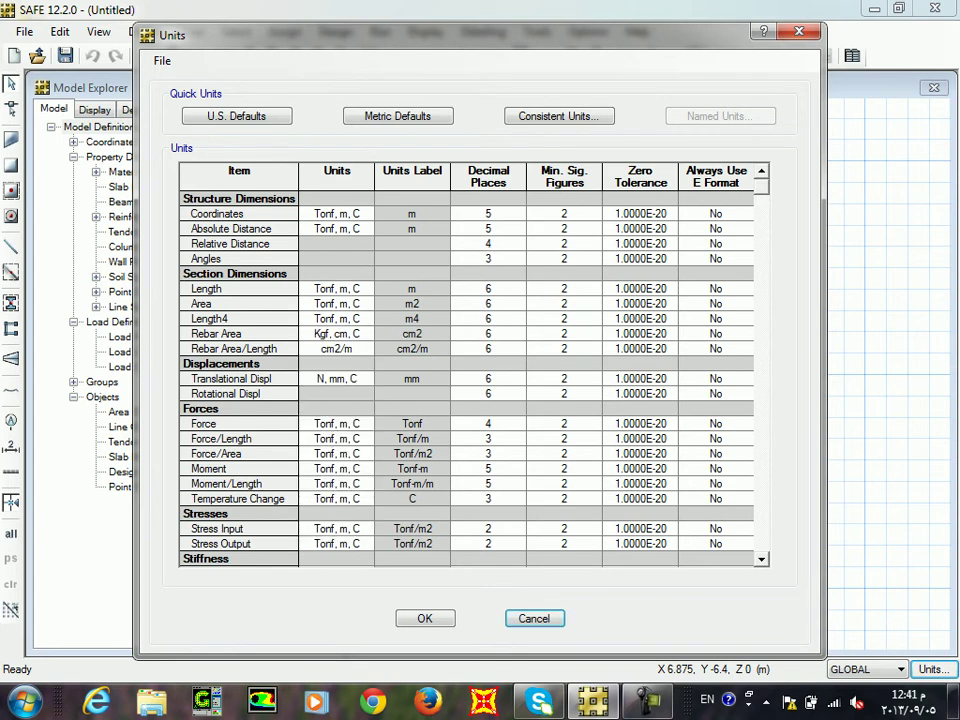
left_click(424, 618)
Define the GLOBAL coordinate system's X grid by spacing, with values of 1, 1 and 0 m.
right_click(568, 276)
left_click(615, 285)
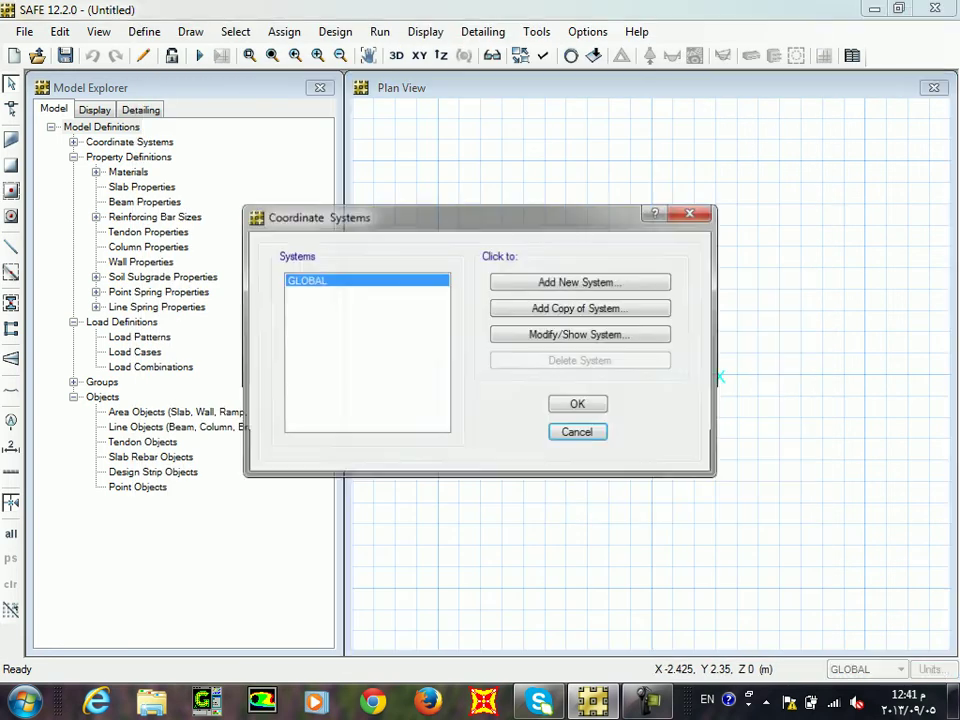
left_click(580, 334)
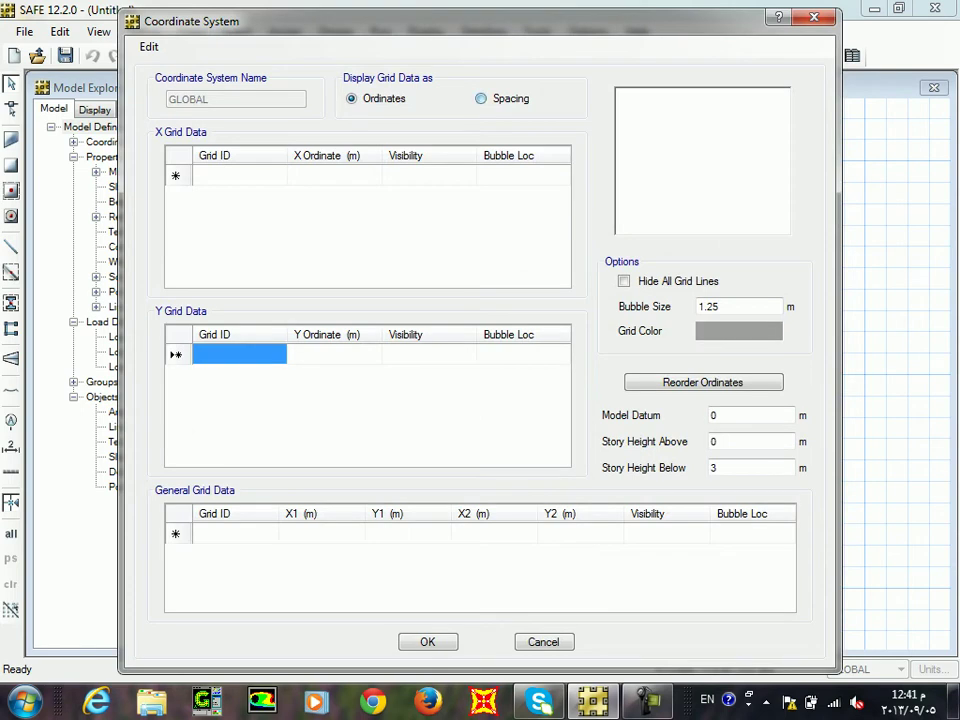
left_click(481, 98)
type("1")
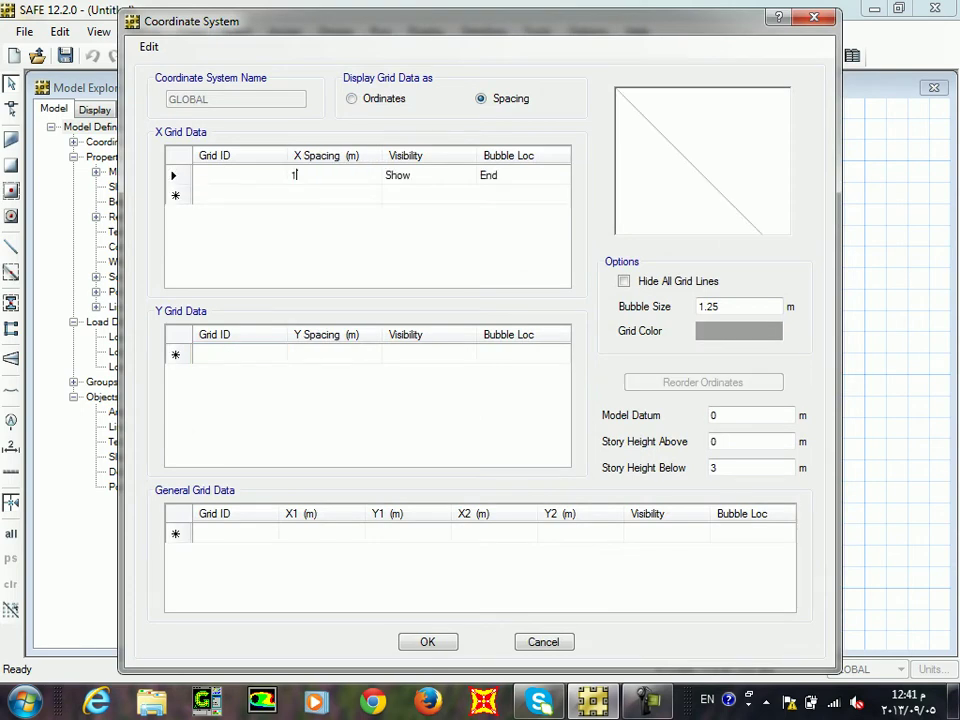
key("Return")
type("1")
key("Return")
type("0")
key("Return")
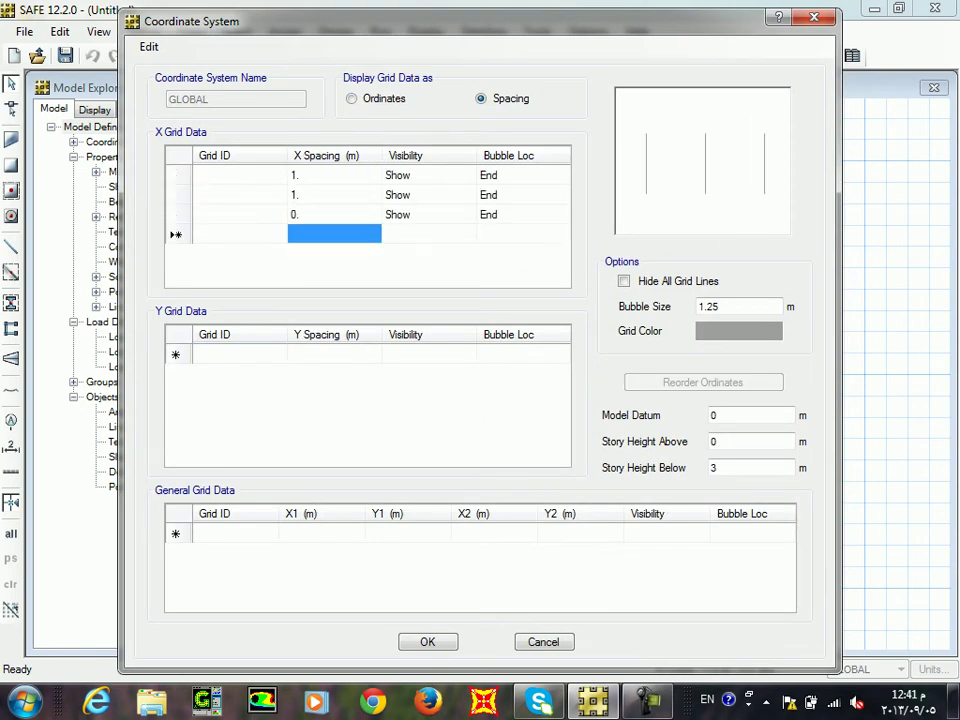
Define the GLOBAL system's Y grid with spacings of 1, 1 and 0 m and accept the grid.
left_click(334, 353)
type("1")
key("Return")
type("1")
key("Return")
type("0")
key("Return")
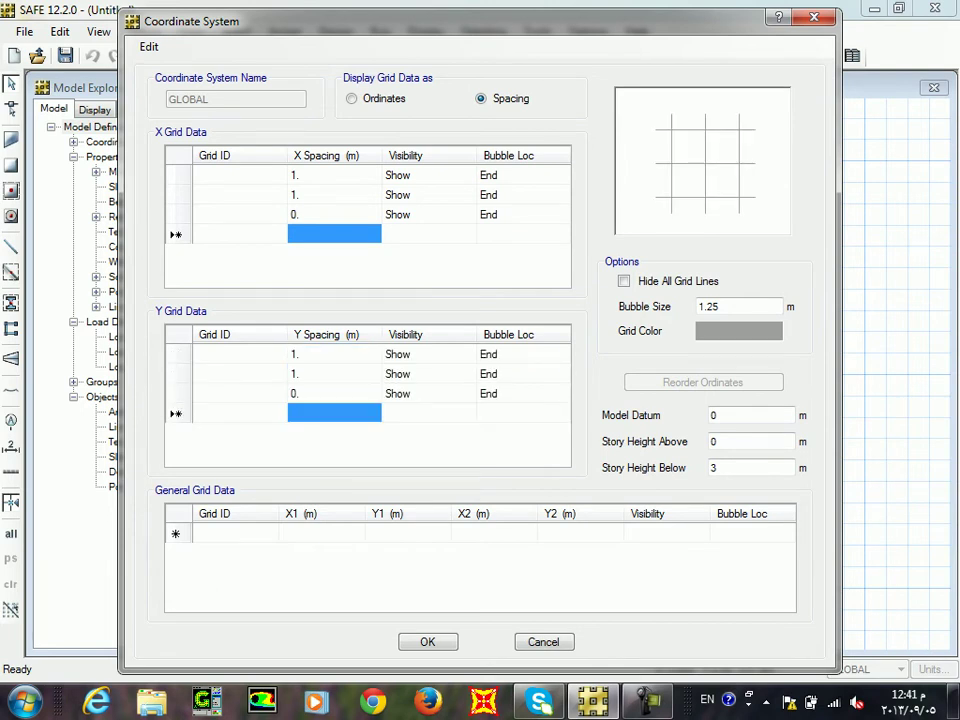
left_click(427, 641)
left_click(578, 404)
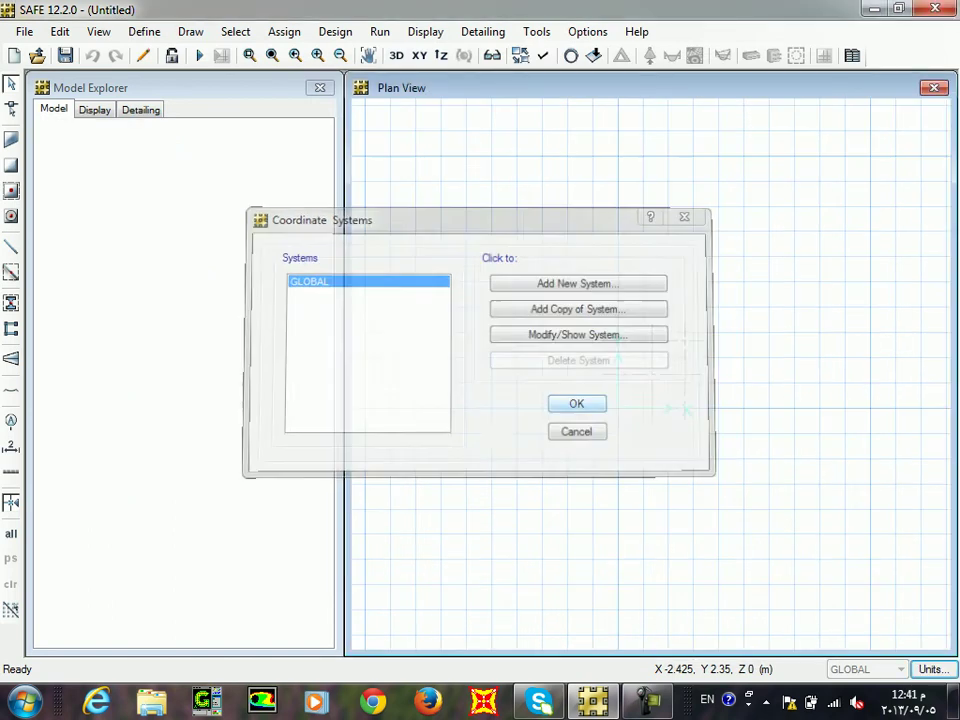
Add a new slab property named footing.
left_click(143, 31)
left_click(194, 79)
left_click(580, 281)
key("Return")
type("footinf")
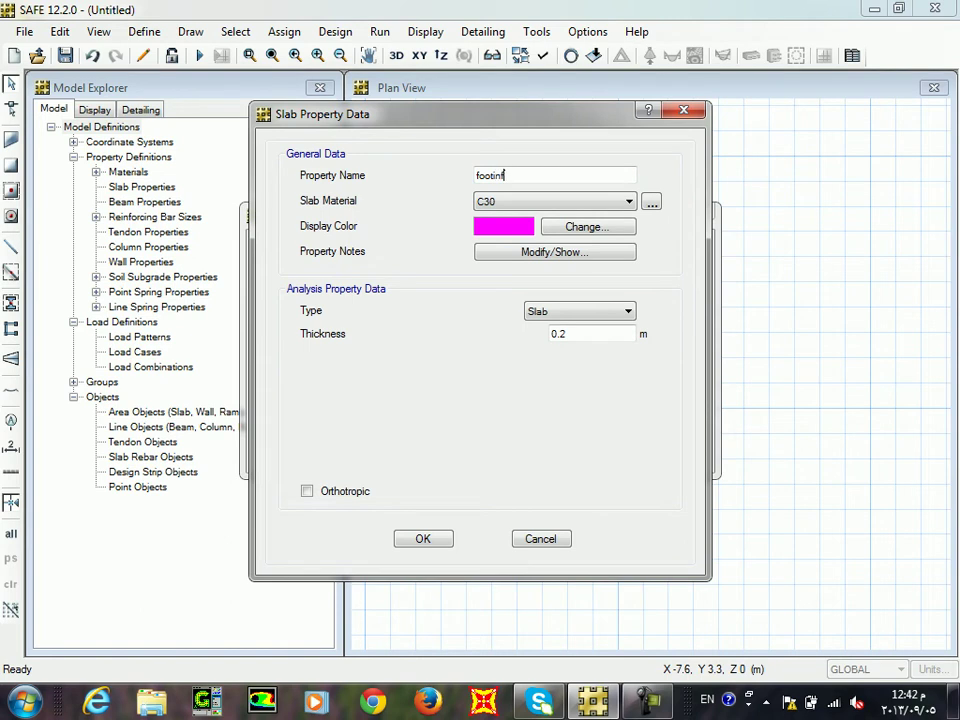
key("BackSpace")
type("g")
key("Tab")
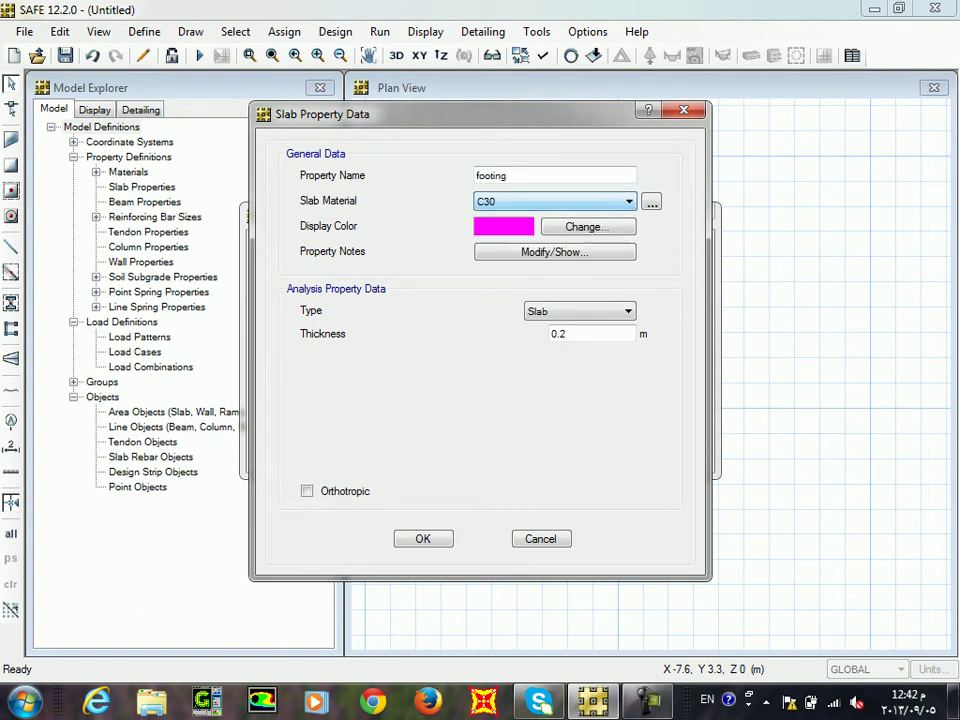
Set the footing property's type to Footing with a thickness of 1 m and accept it.
key("alt+Down")
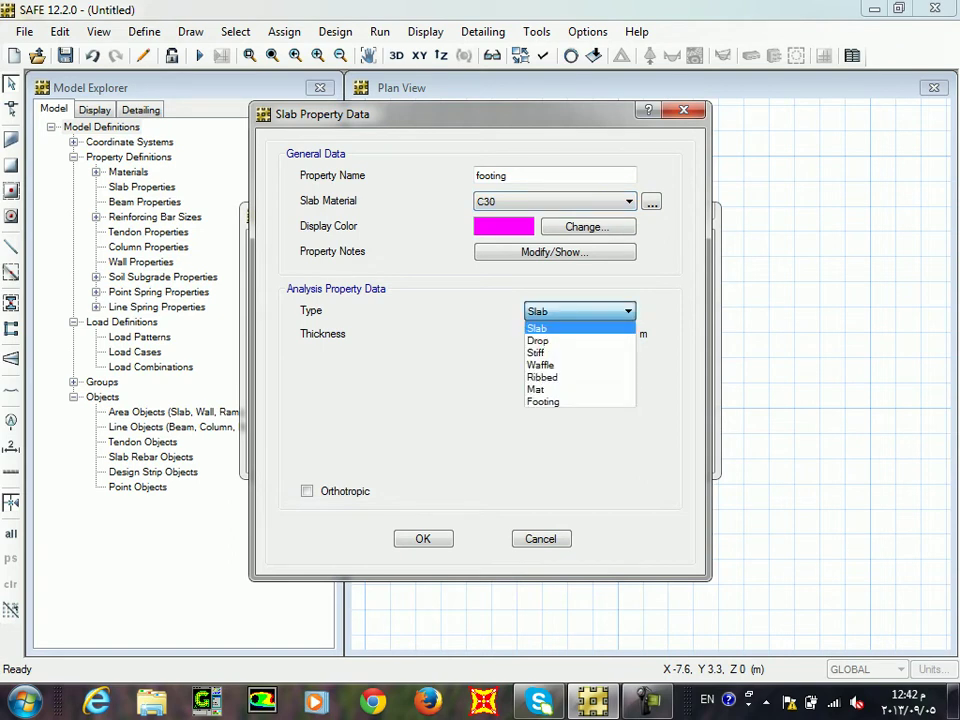
key("f")
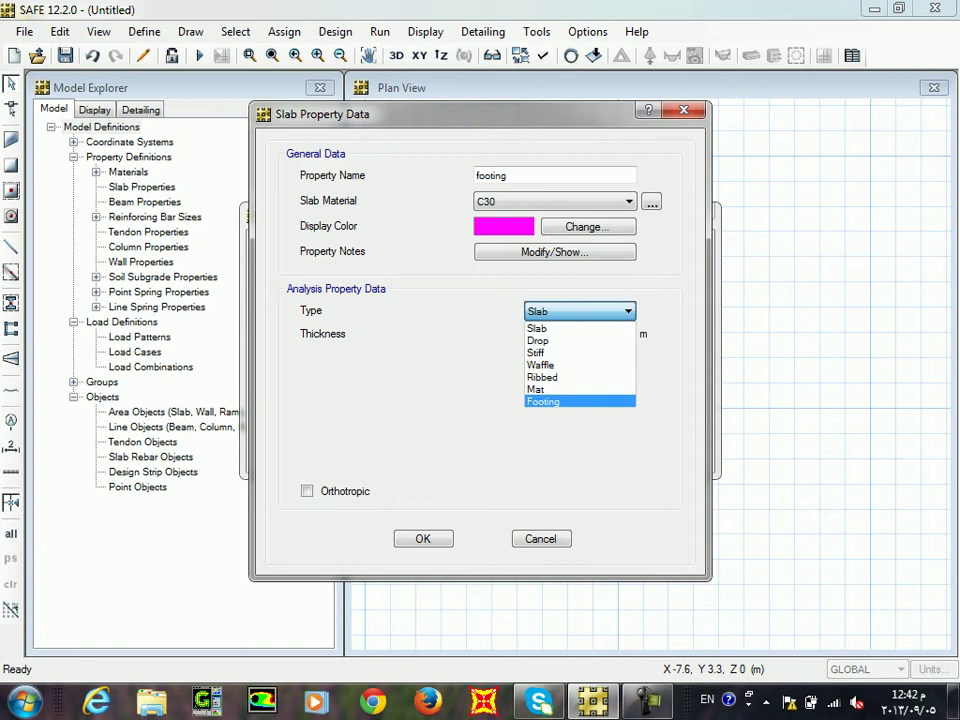
key("Return")
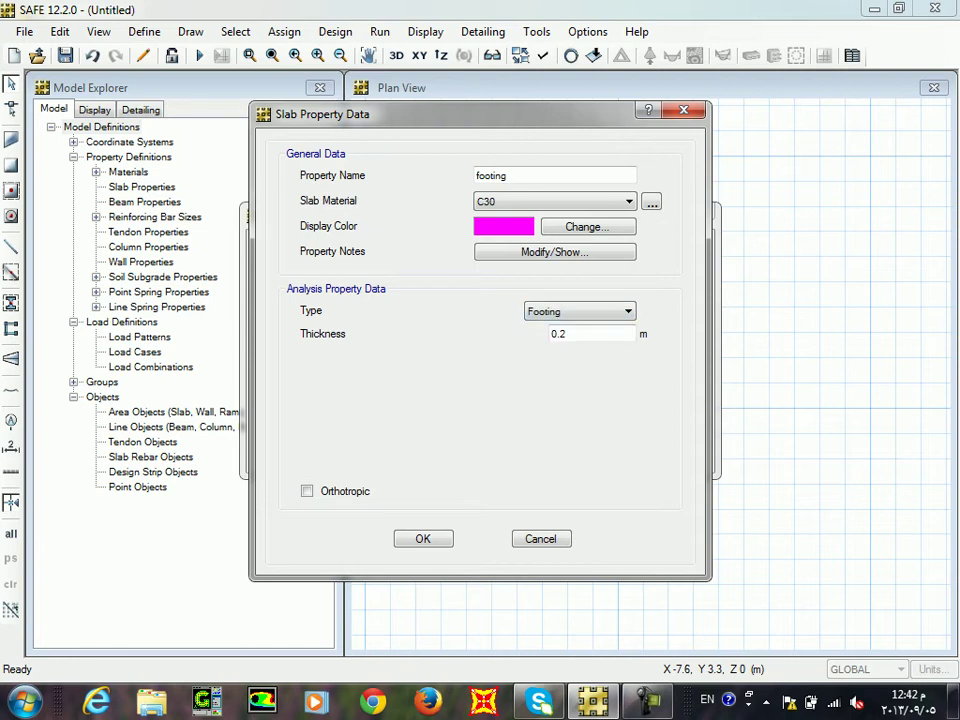
key("Tab")
type("1")
key("Return")
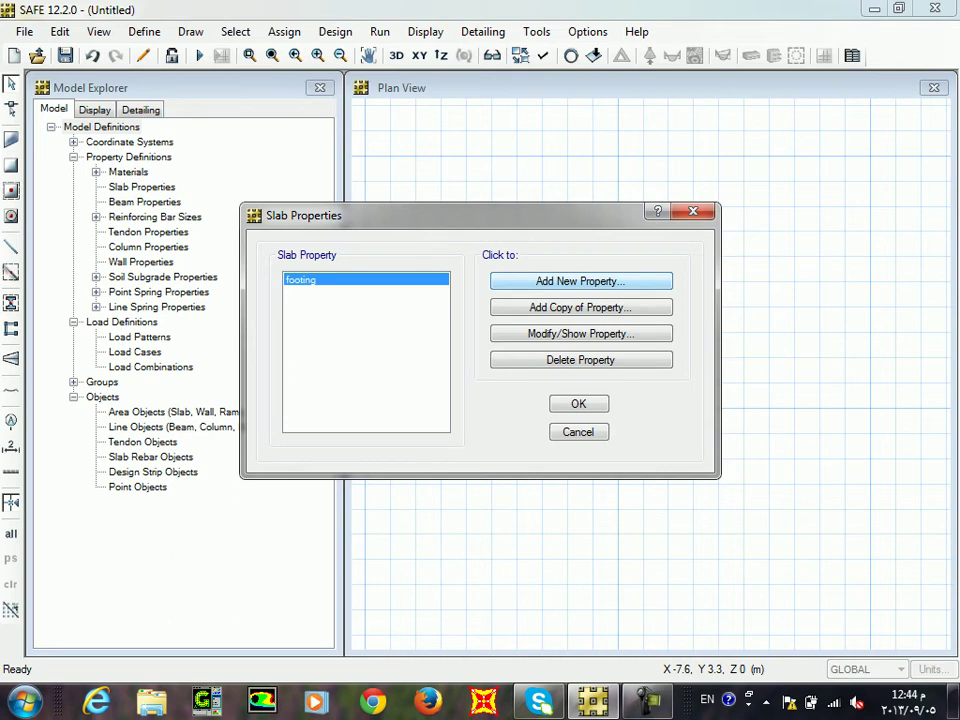
Add a slab property named stiff of type Stiff with a thickness of 1 m and accept the slab properties.
left_click(581, 281)
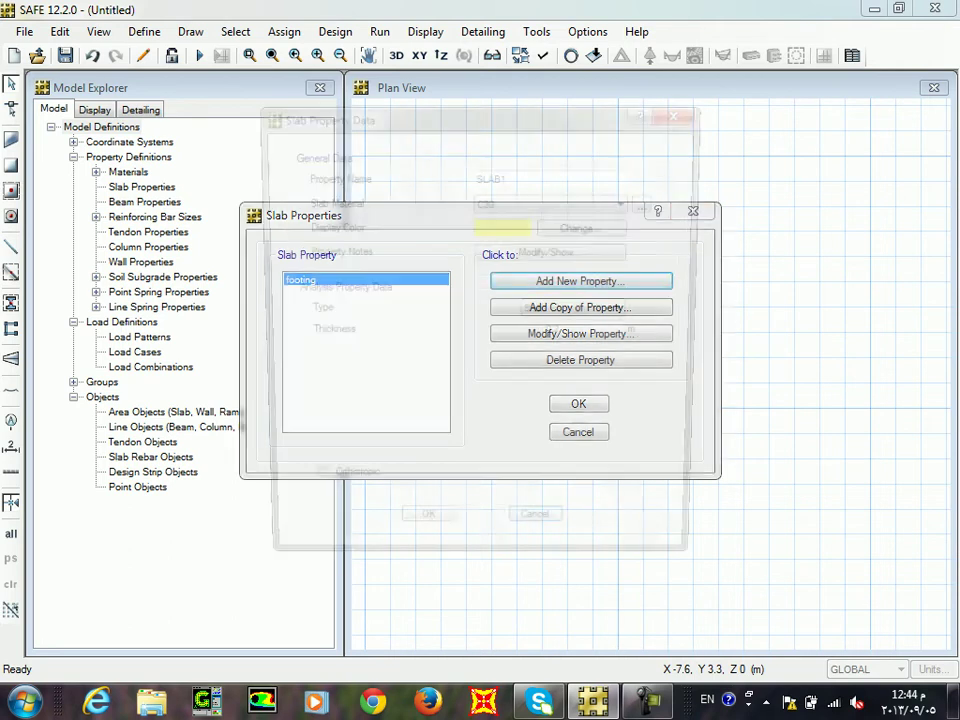
double_click(507, 175)
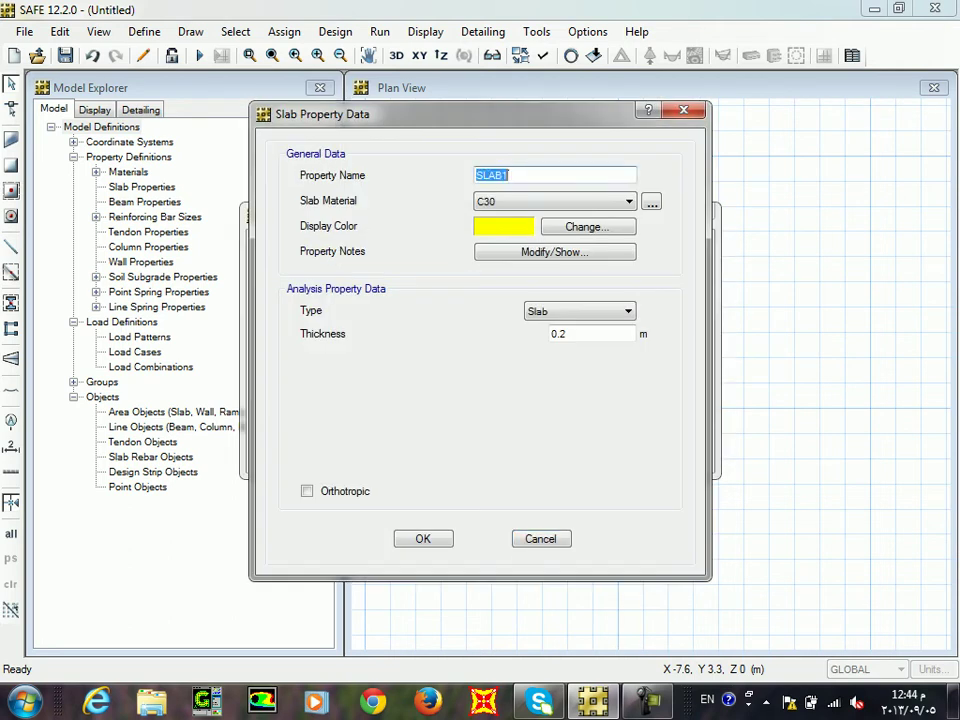
type("stiff")
left_click(580, 311)
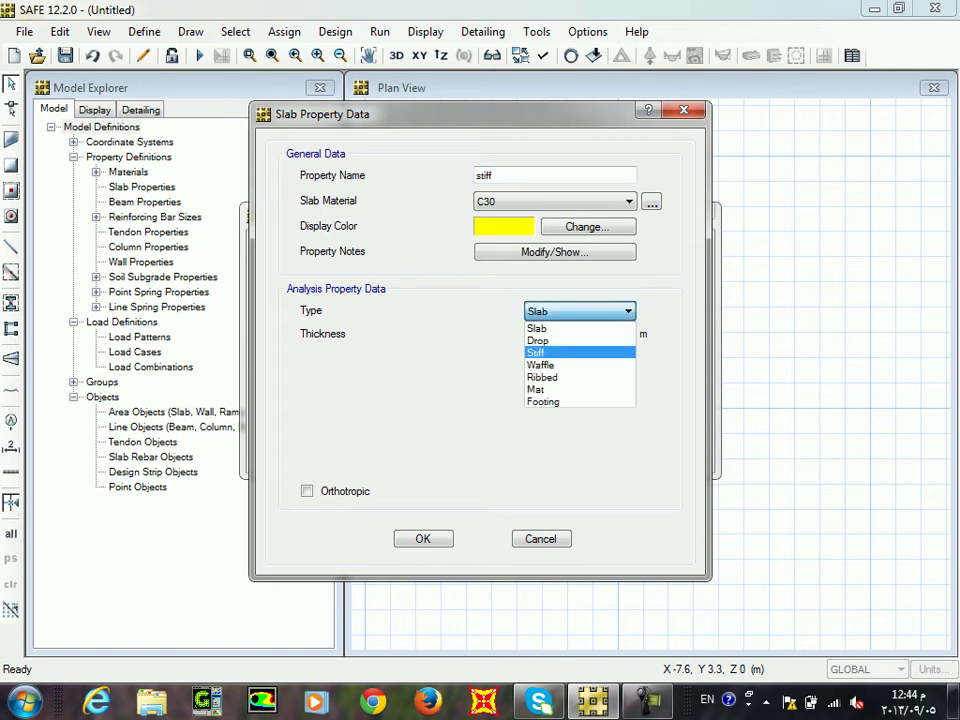
left_click(536, 352)
double_click(565, 334)
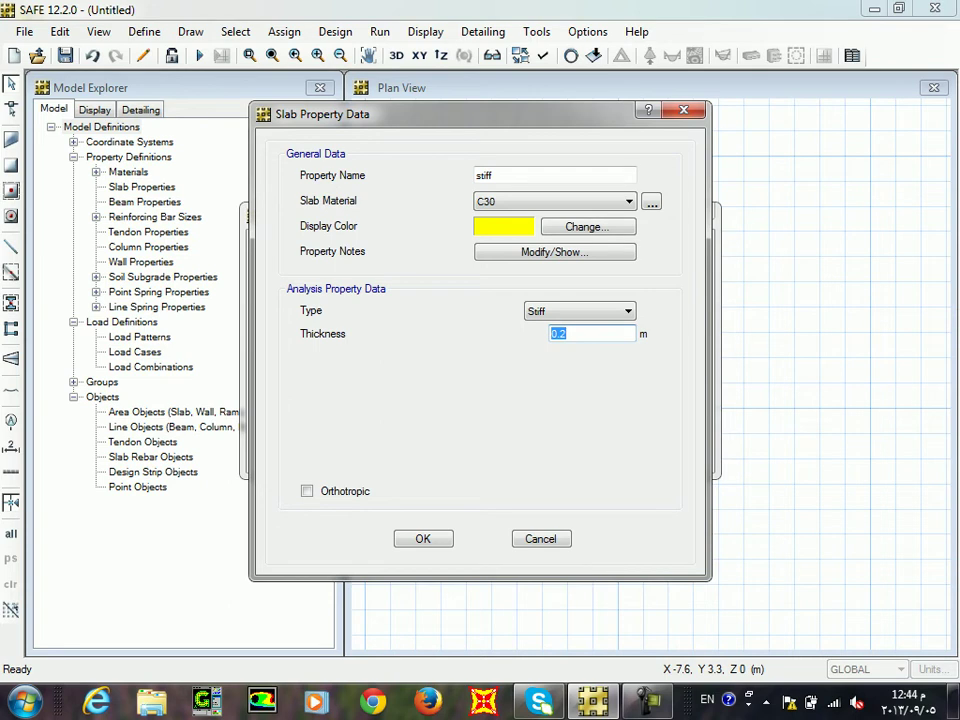
type("1")
key("Return")
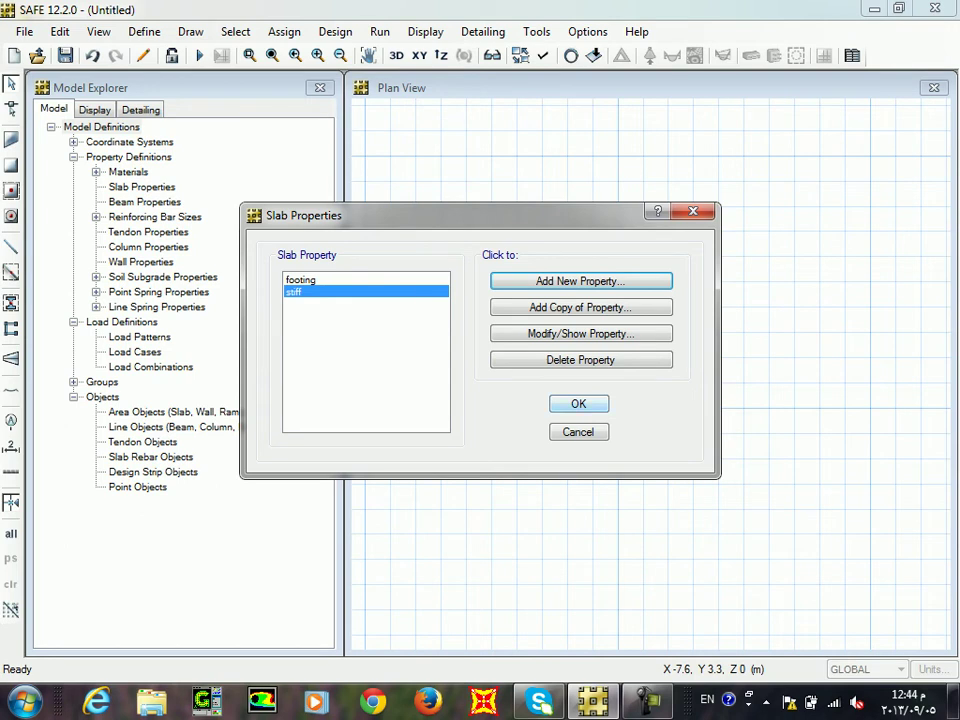
left_click(578, 404)
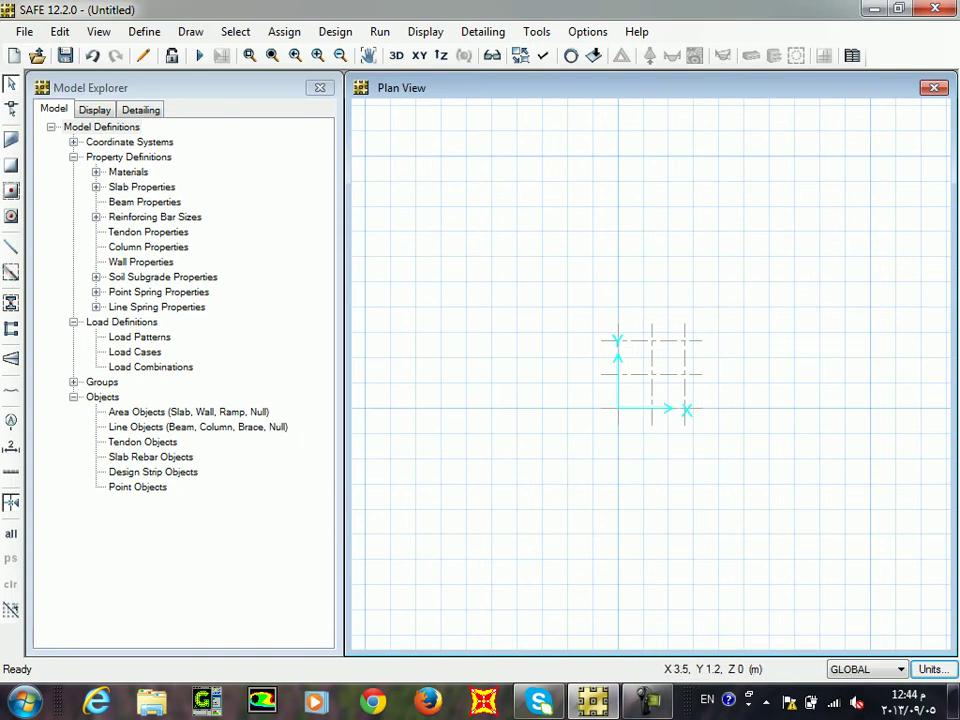
Hide the model explorer and quick-draw slabs with the footing property in all four grid cells.
middle_click_drag(725, 378, 637, 395)
scroll(565, 407, "up", 2)
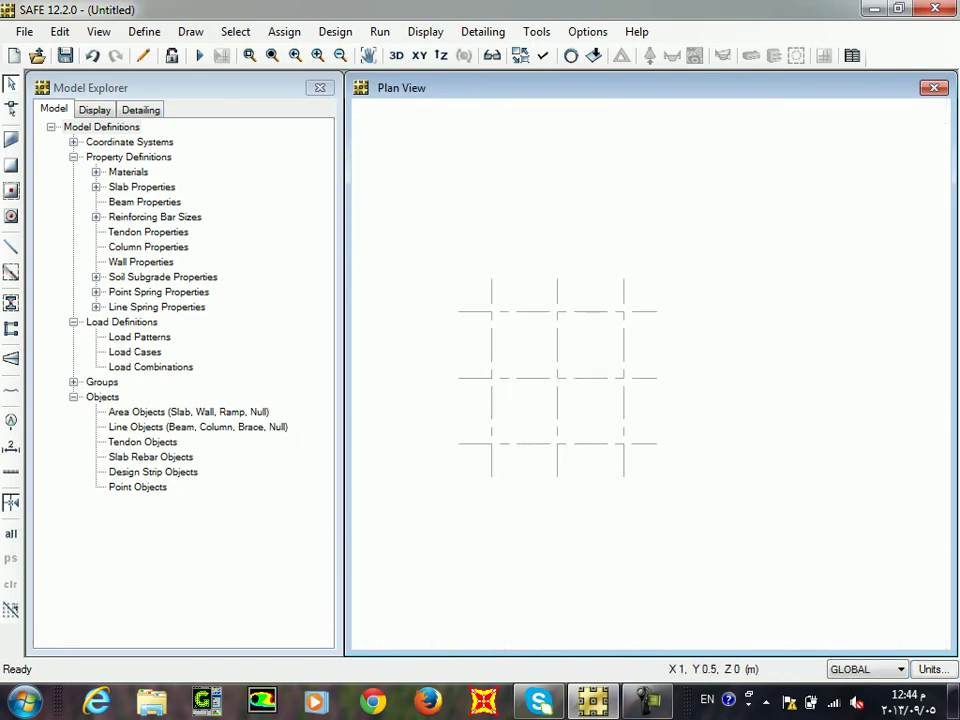
left_click(320, 87)
scroll(562, 388, "up", 2)
scroll(383, 380, "up", 2)
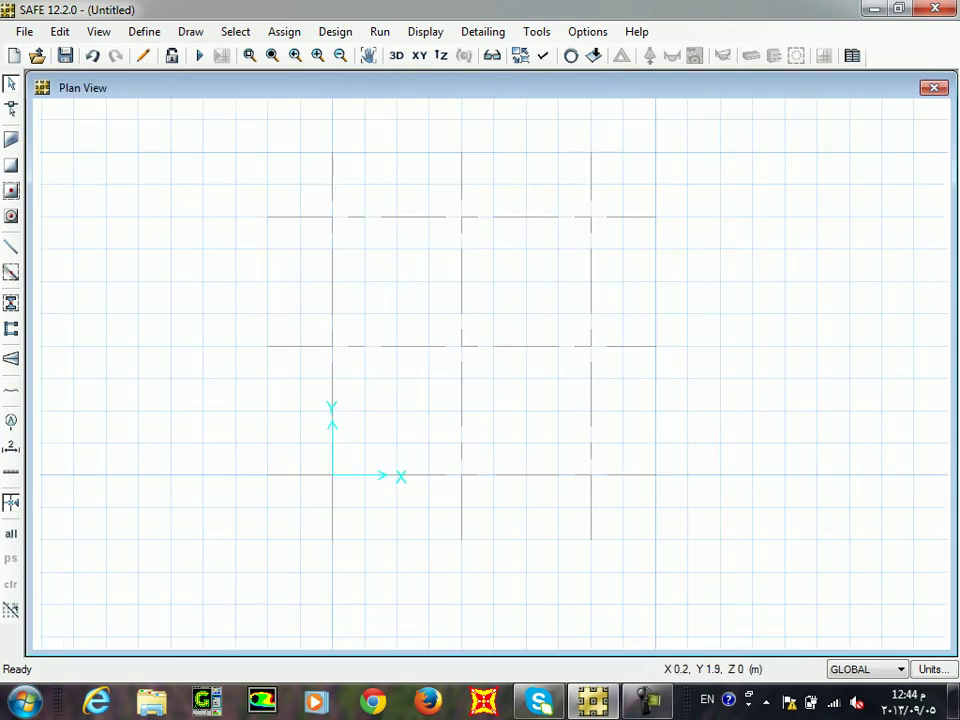
left_click(11, 190)
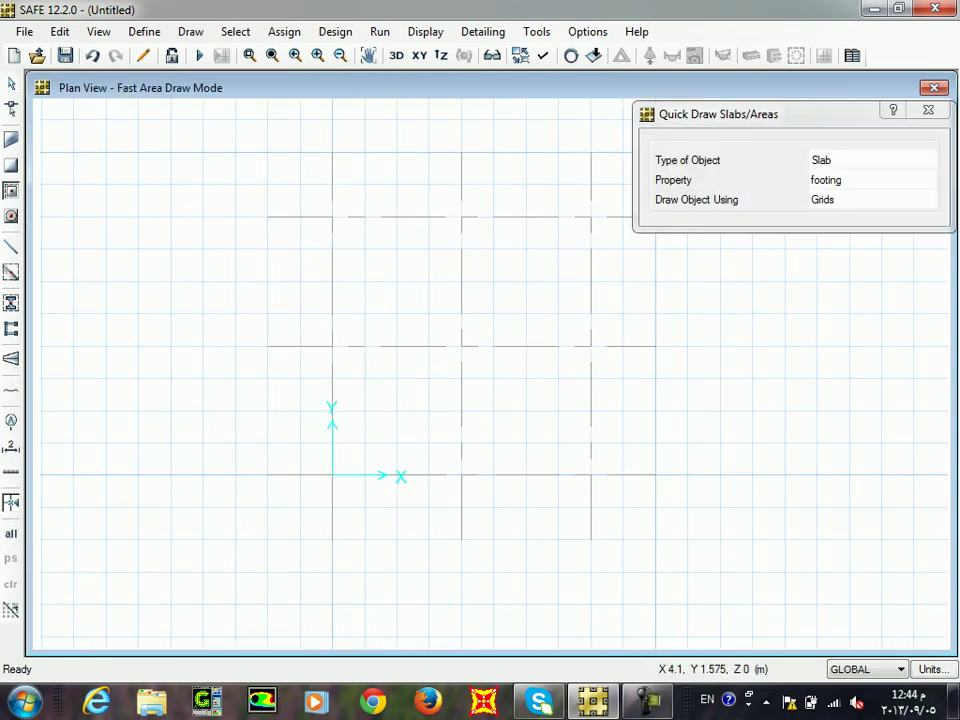
left_click(870, 180)
left_click(848, 196)
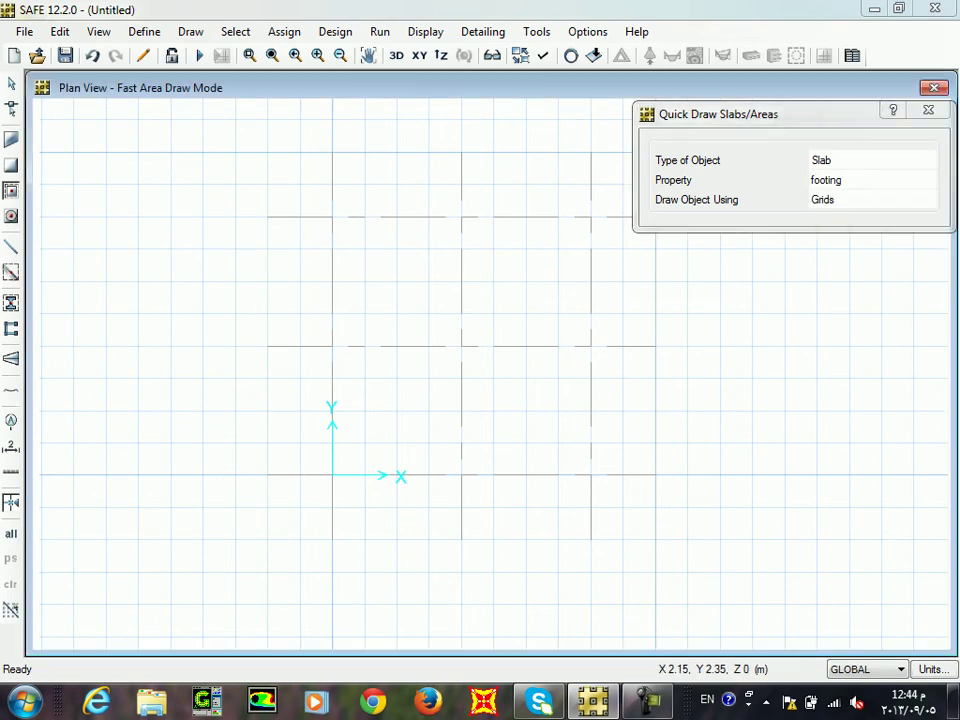
left_click_drag(610, 171, 1, 718)
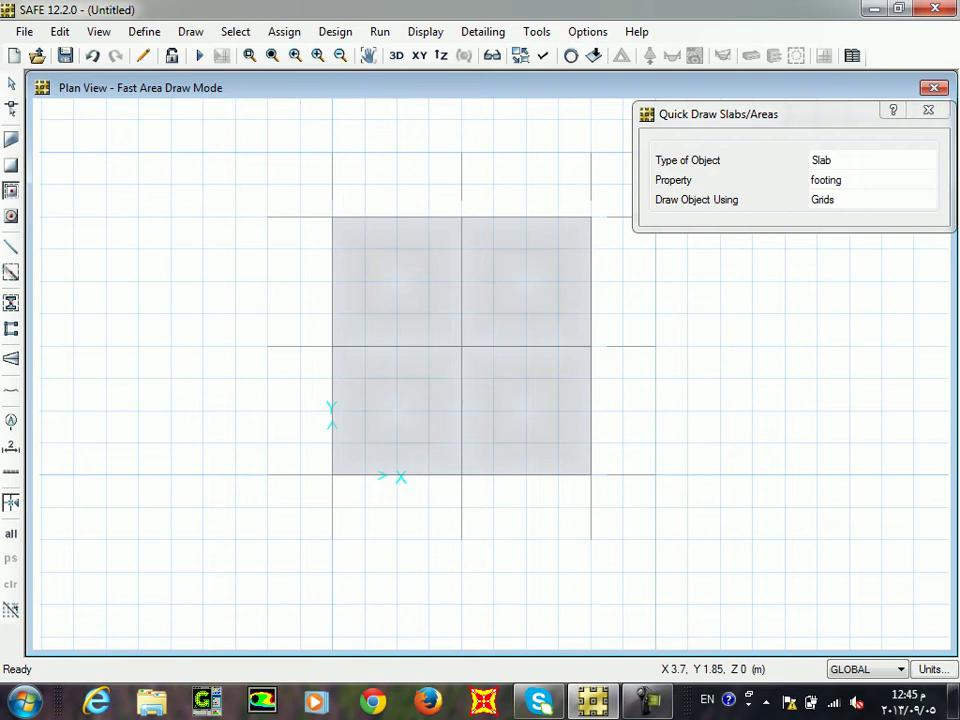
Start quick-drawing areas around points and place the drawing options beside the footing in the maximized window.
middle_click_drag(475, 343, 533, 368)
scroll(533, 369, "up", 3)
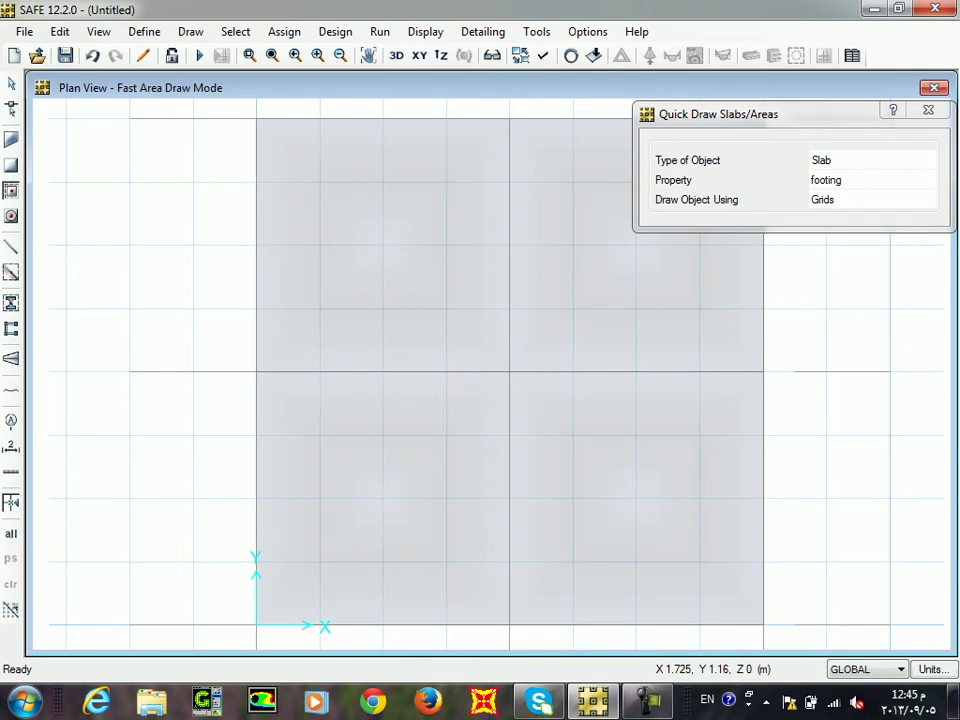
left_click_drag(410, 10, 439, 47)
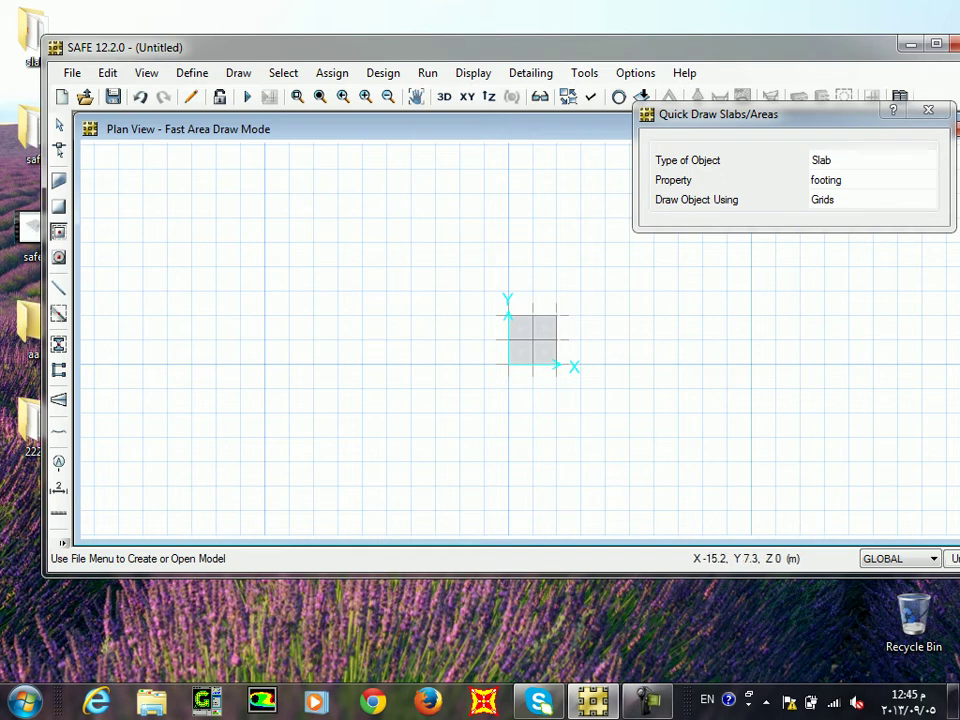
left_click(59, 257)
double_click(250, 47)
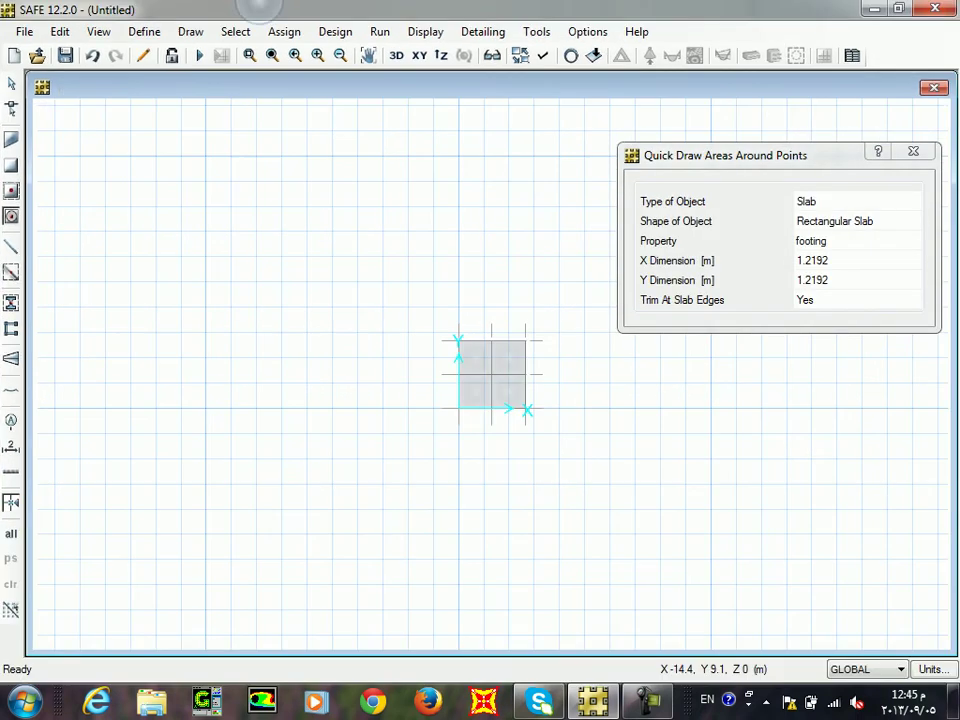
left_click_drag(750, 159, 705, 300)
scroll(410, 449, "up", 1)
middle_click_drag(410, 449, 296, 547)
scroll(525, 355, "up", 2)
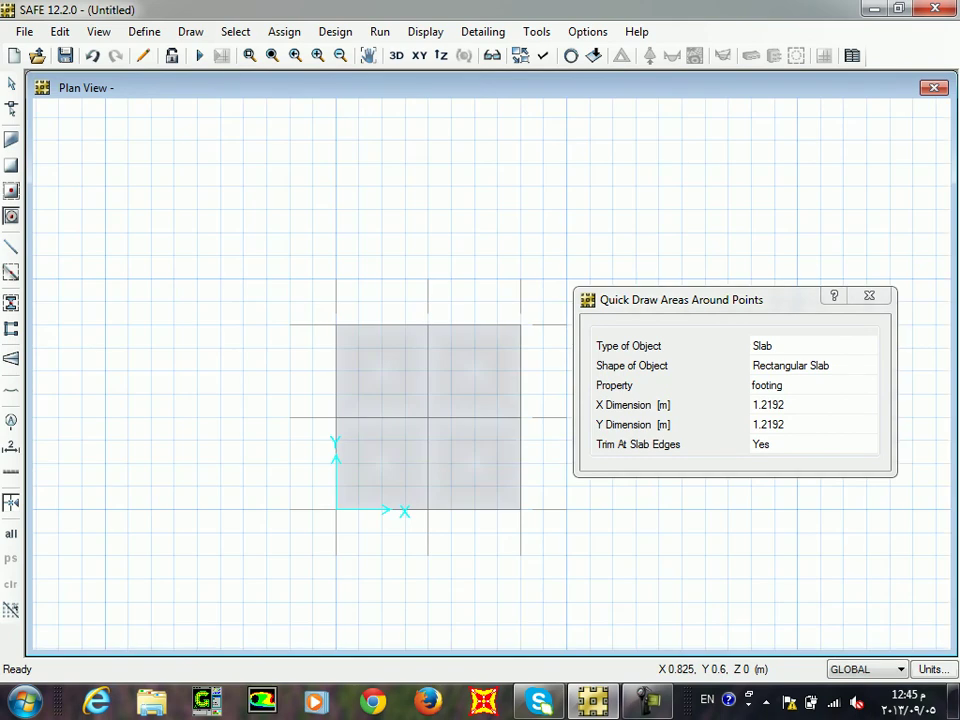
Set the area to draw around points to a Rectangular Slab with the stiff property.
left_click(812, 365)
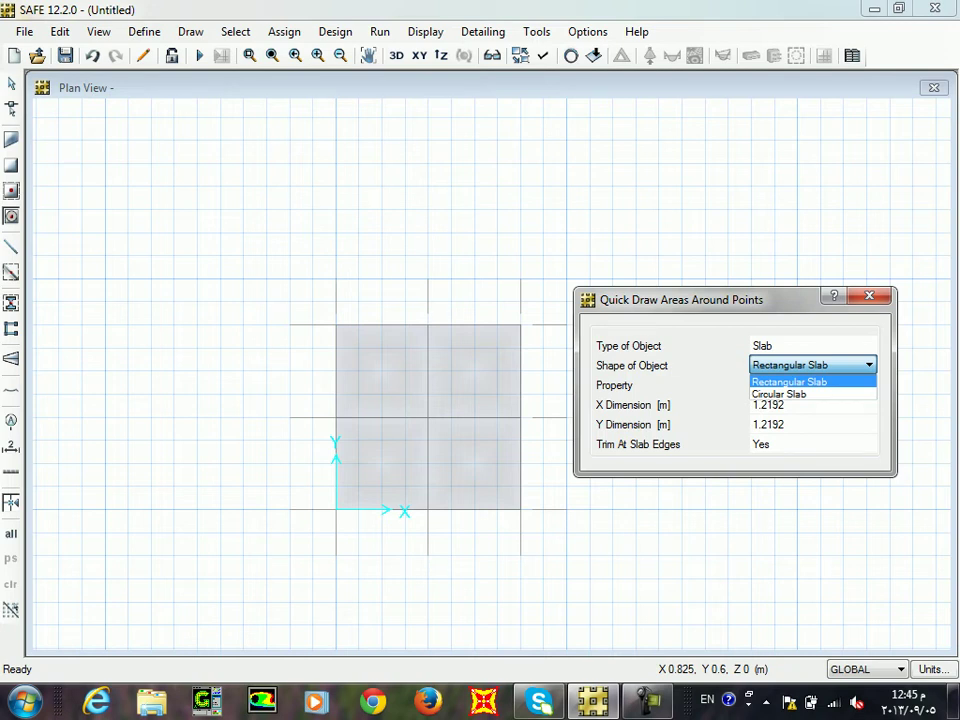
key("Return")
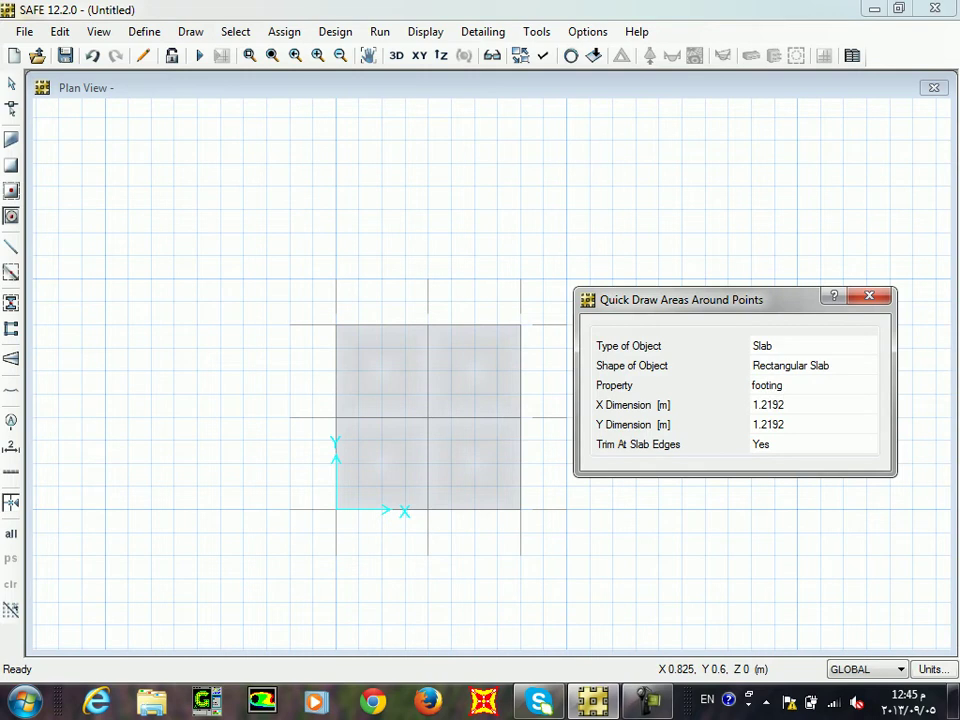
left_click(812, 385)
left_click(868, 385)
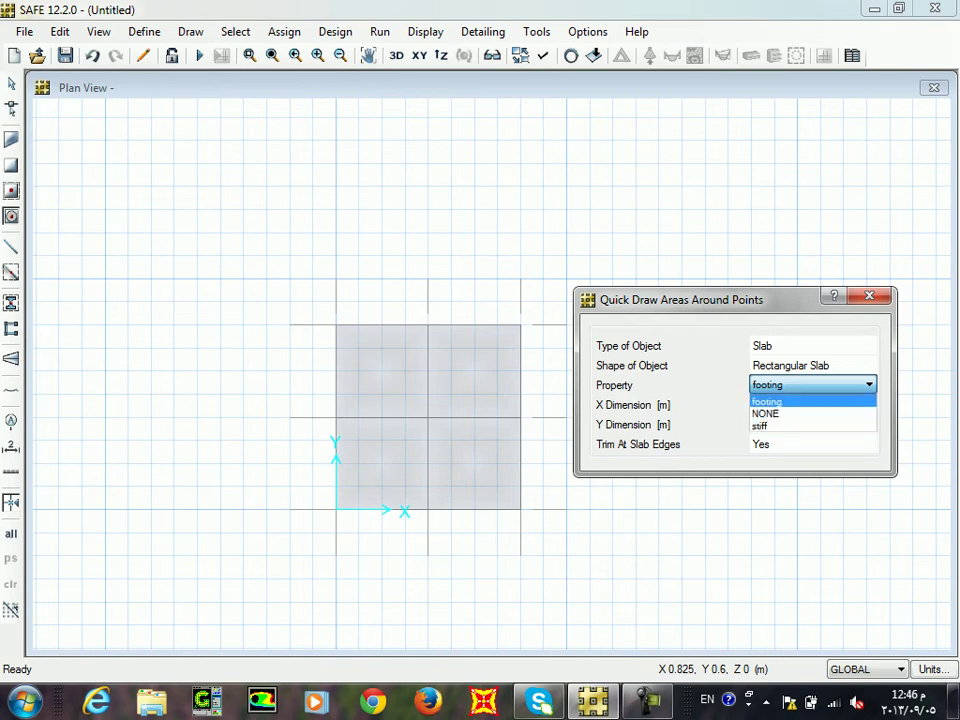
left_click(812, 426)
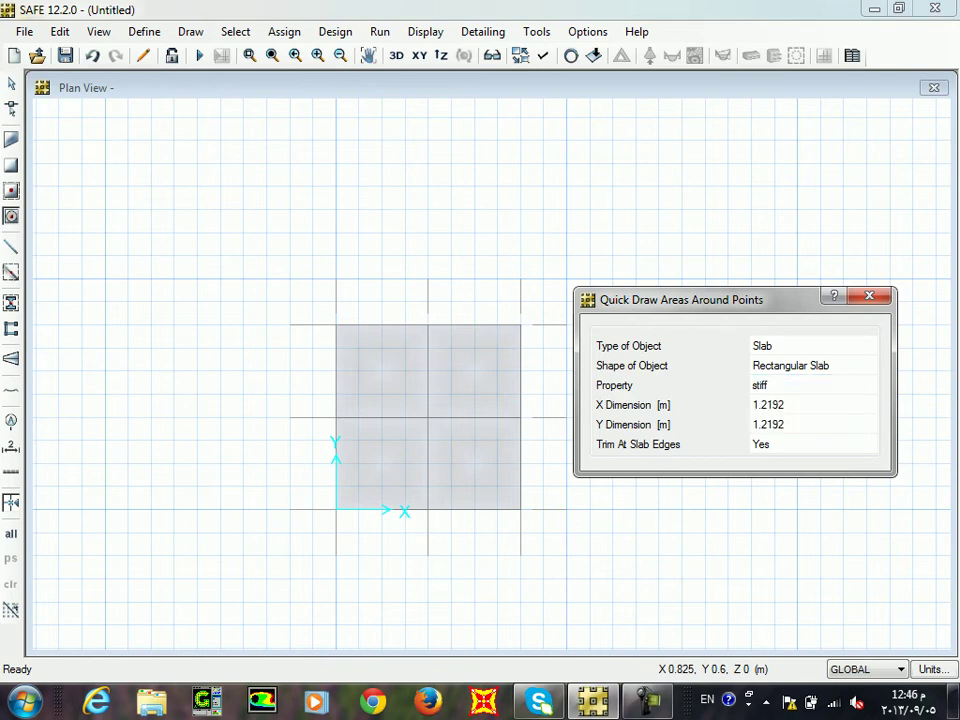
Set both the X and Y dimensions of the stiff area to 0.4 m.
left_click(812, 404)
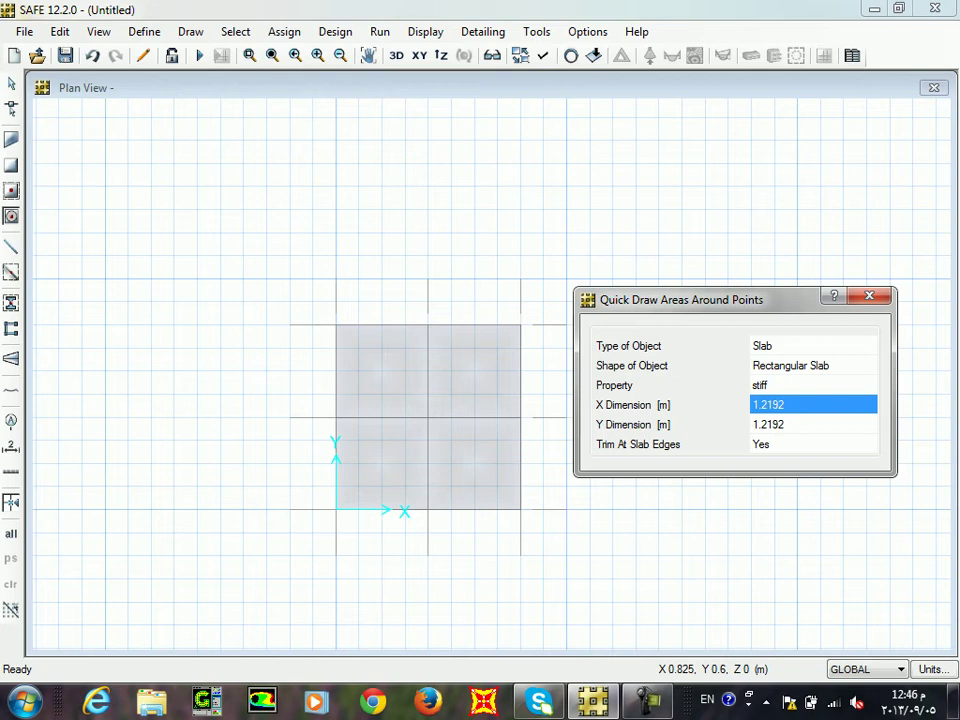
key("BackSpace")
type(".4")
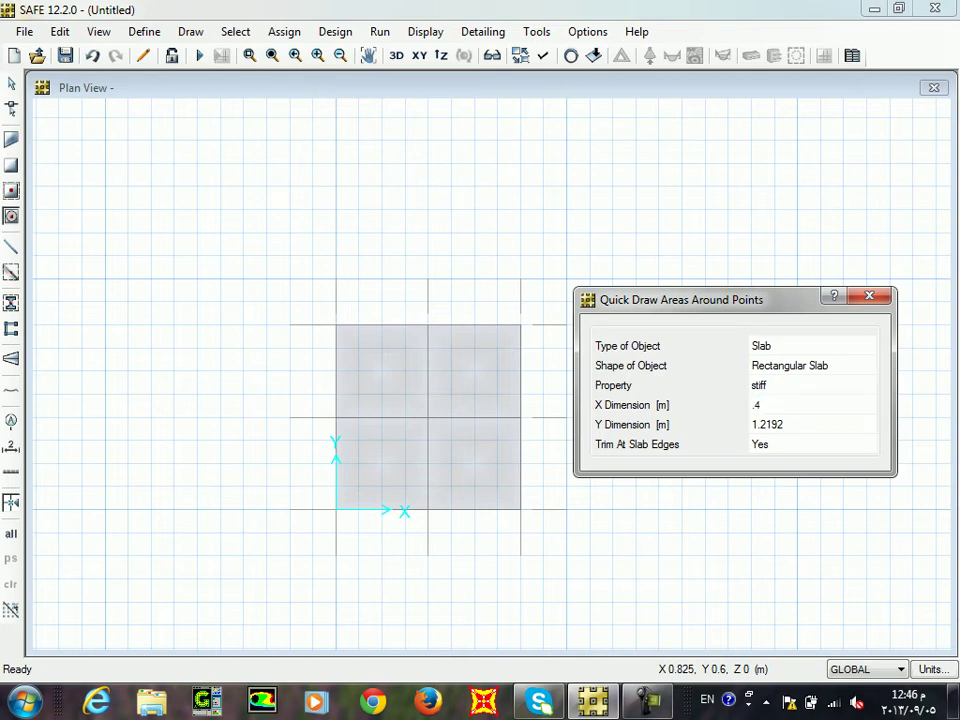
key("Return")
key("Down")
key("BackSpace")
type(".4")
key("Up")
key("Down")
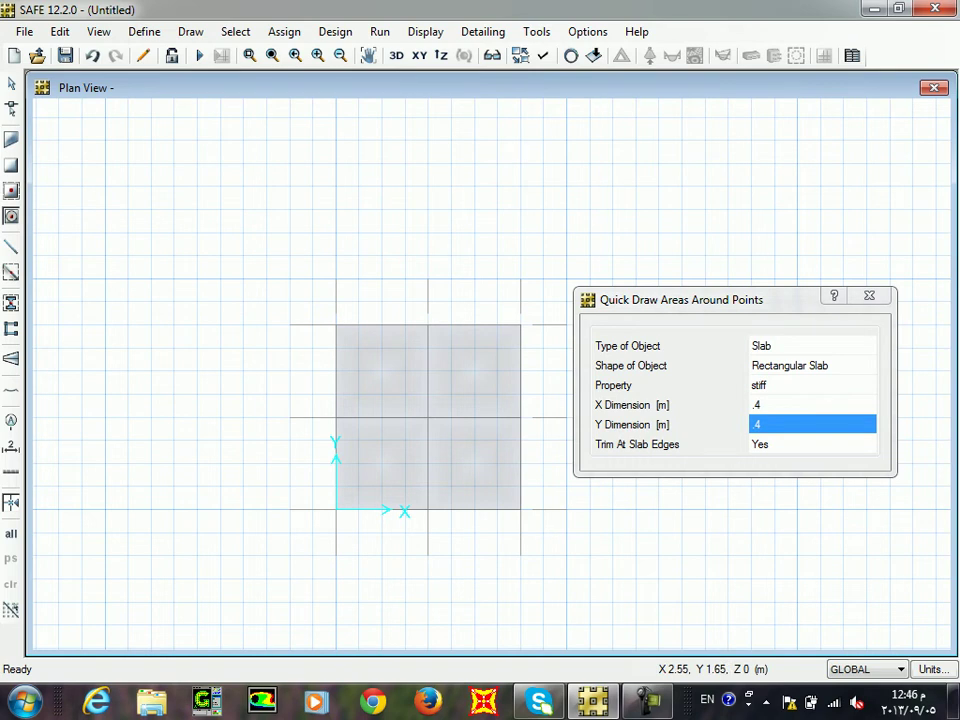
Keep trimming at slab edges on, undo a trial stiff area at a footing corner, and place one around the footing's centre grid point.
left_click(812, 444)
left_click(812, 460)
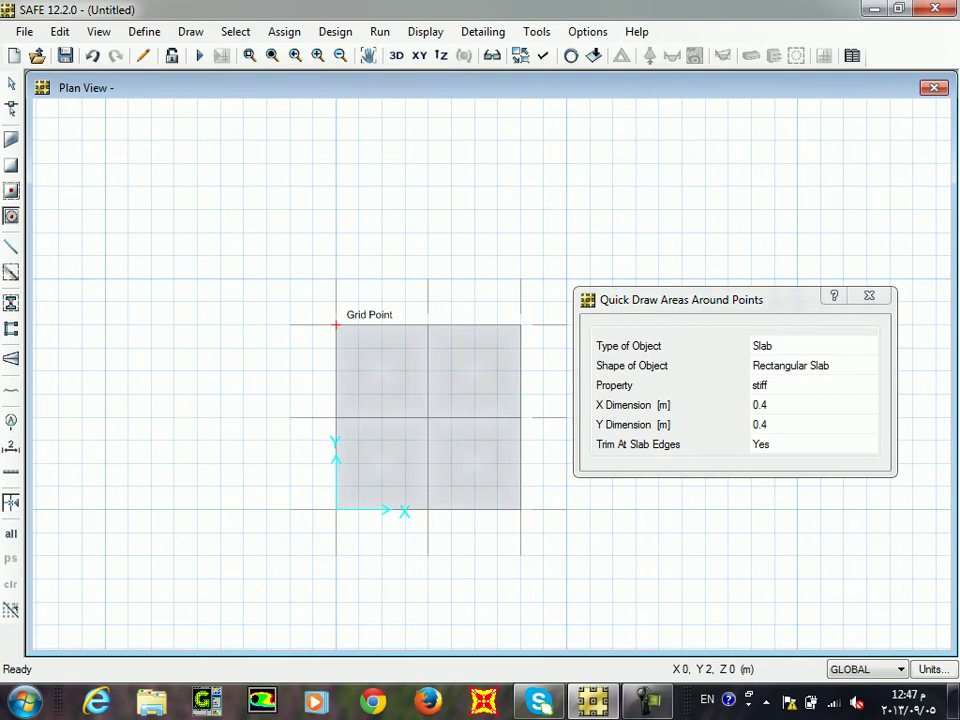
left_click(336, 325)
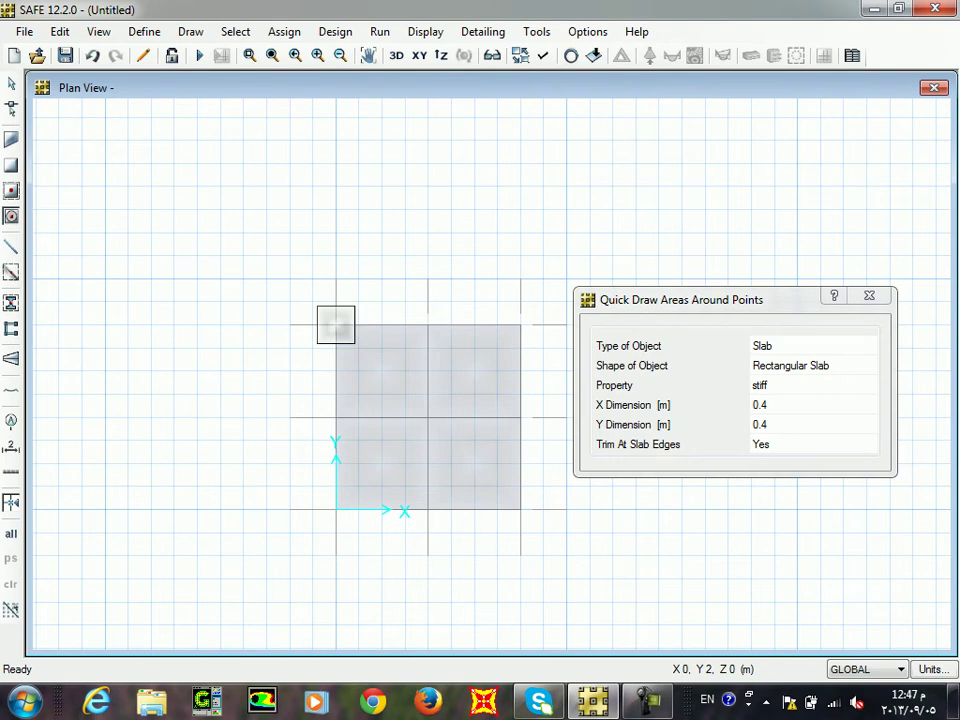
key("ctrl+z")
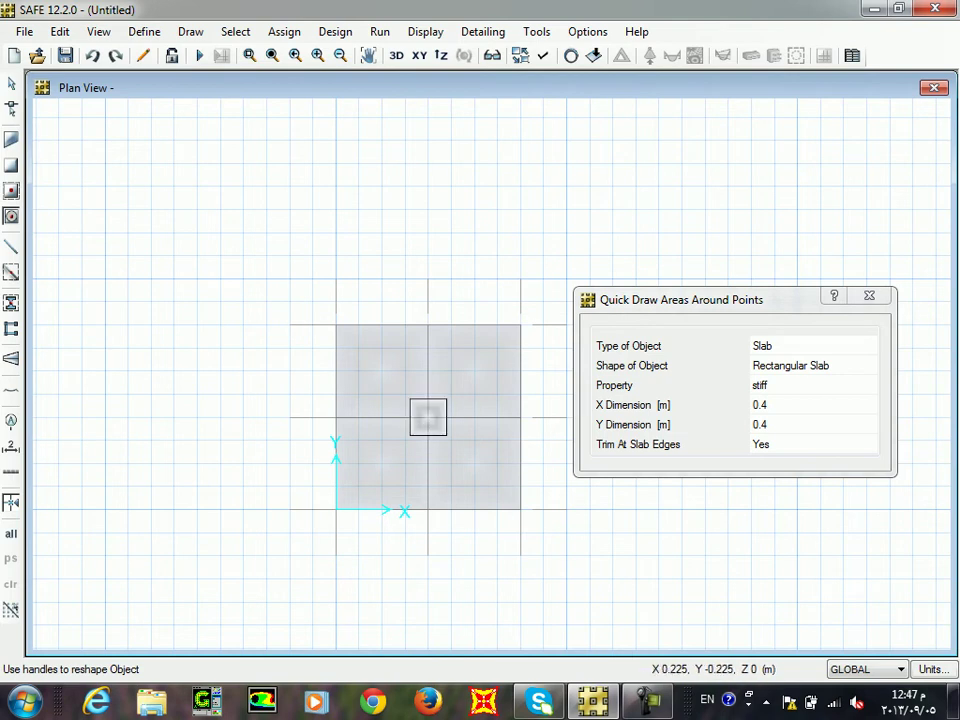
Add a slab property SLAB1 of type Slab with material C30 and a thickness of 0.2 m, and accept it.
key("alt+d")
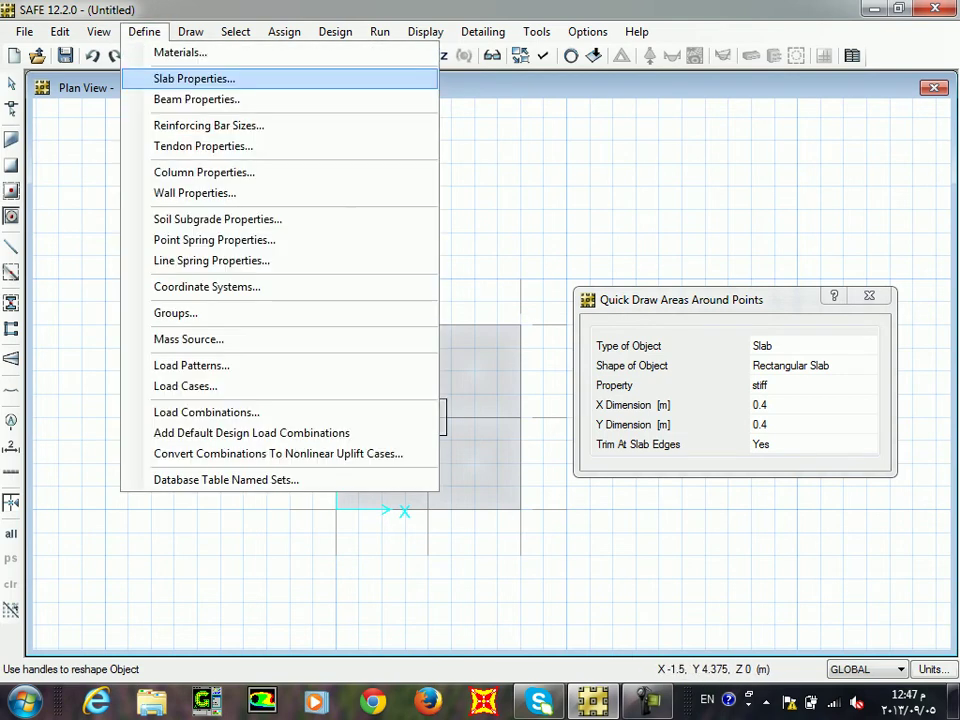
left_click(194, 78)
left_click(582, 281)
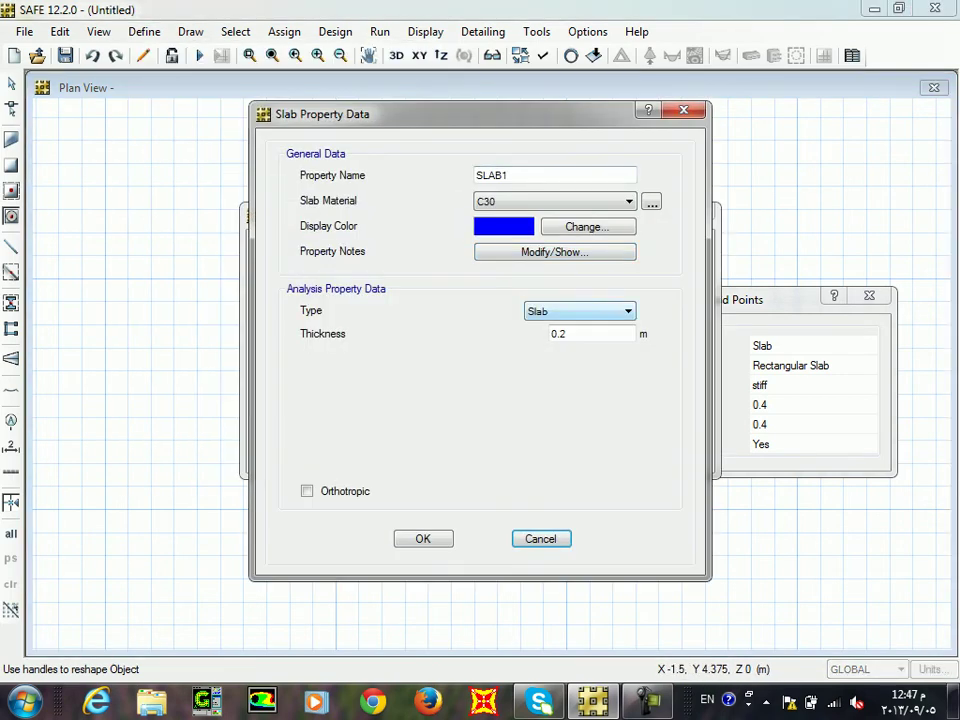
left_click(423, 538)
left_click(578, 403)
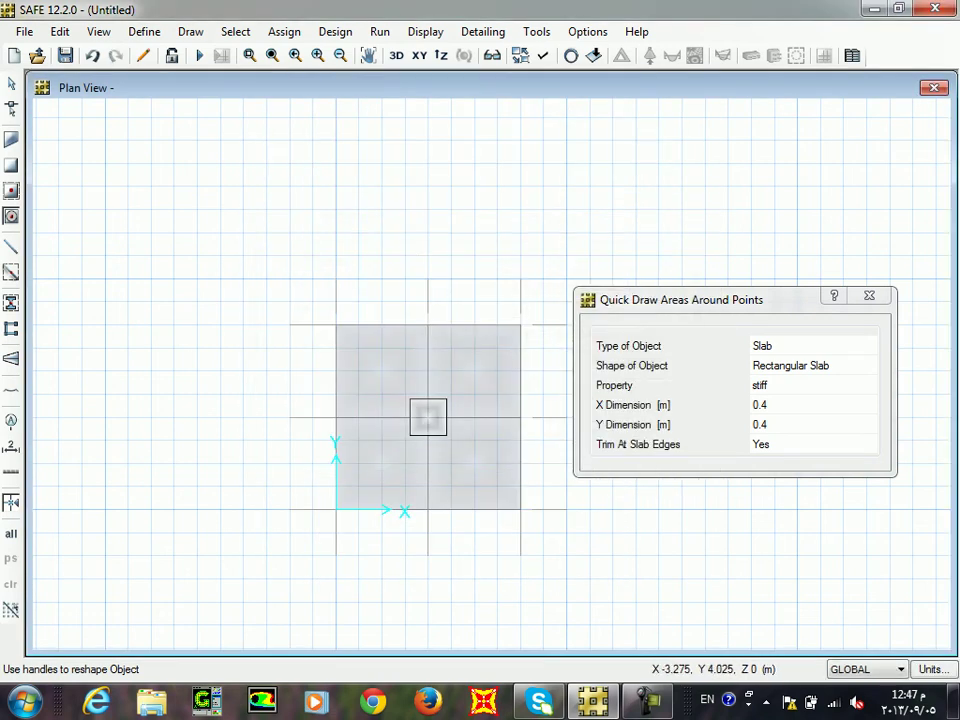
Draw a rectangular slab of about 1.6 m by 1.4 m with the SLAB1 property, up and to the left of the footing.
left_click(11, 165)
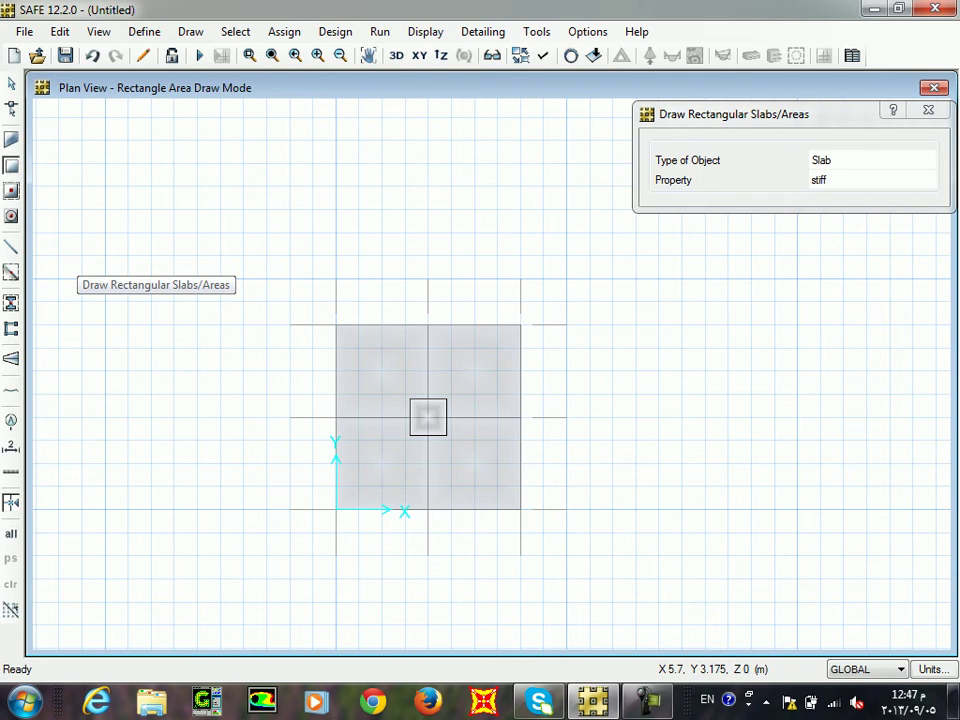
left_click(871, 180)
left_click(871, 180)
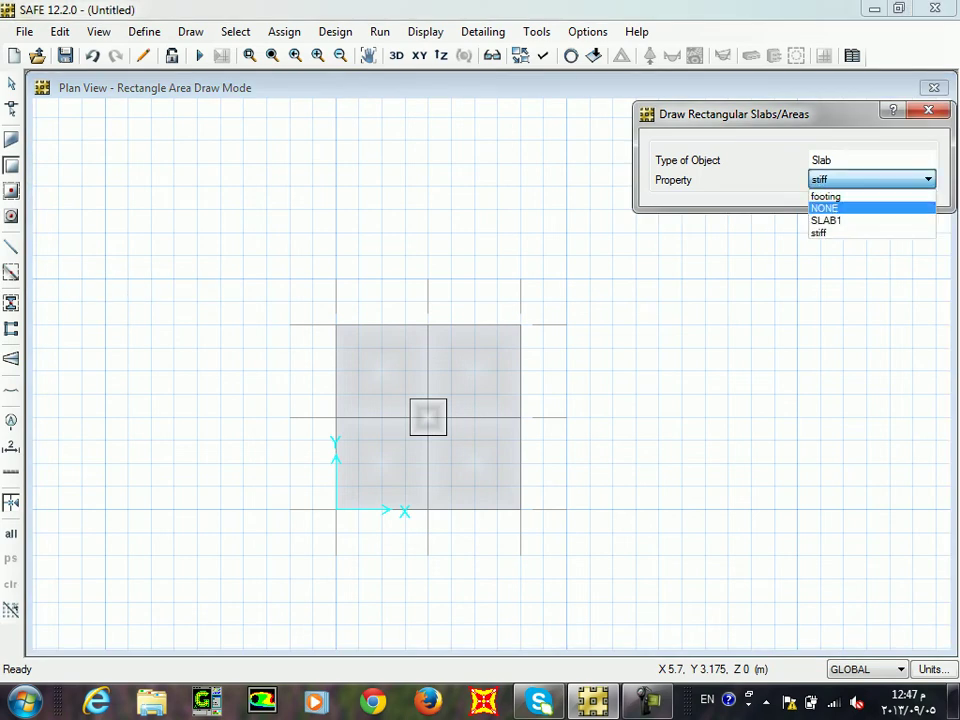
left_click(826, 220)
left_click_drag(148, 313, 296, 184)
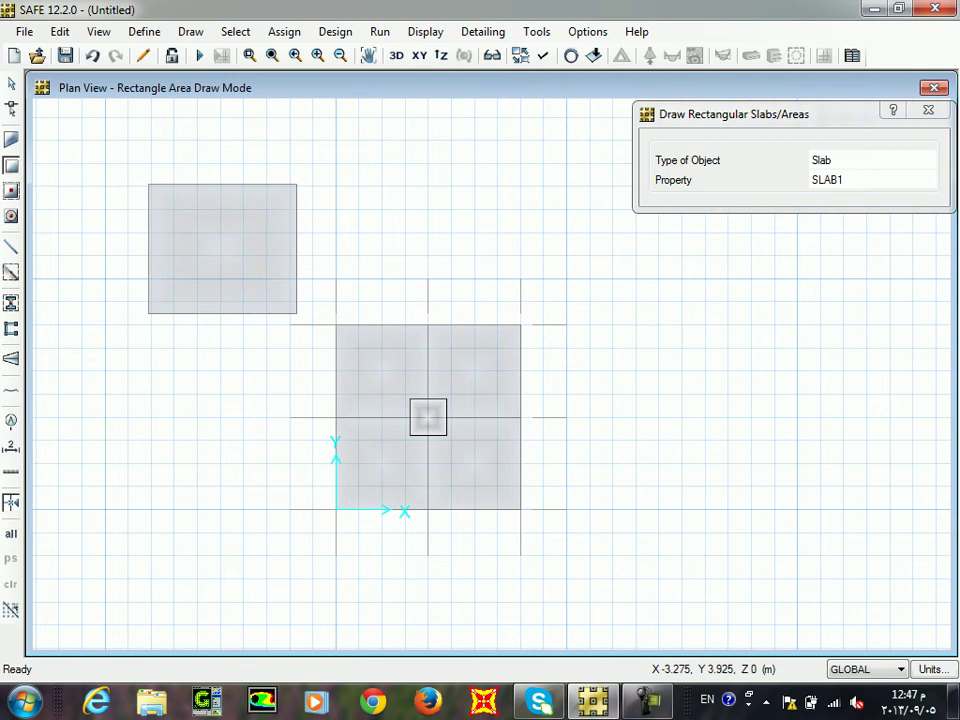
Quick-draw 0.4 m stiff areas trimmed at the slab edges around the two upper corners of the SLAB1 slab.
left_click(11, 216)
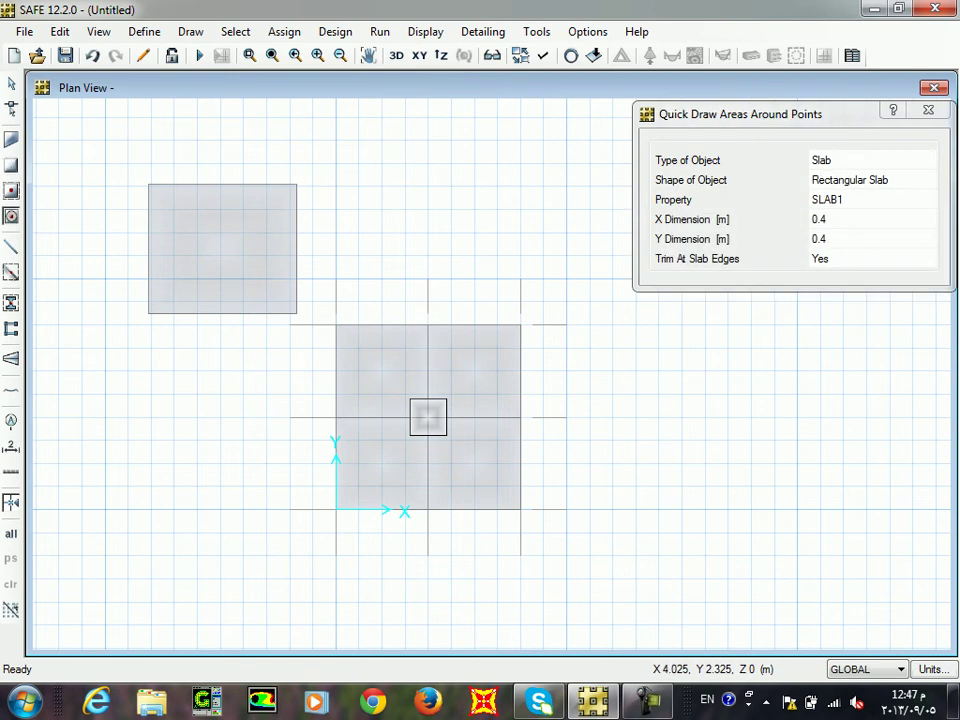
left_click(871, 199)
left_click(826, 253)
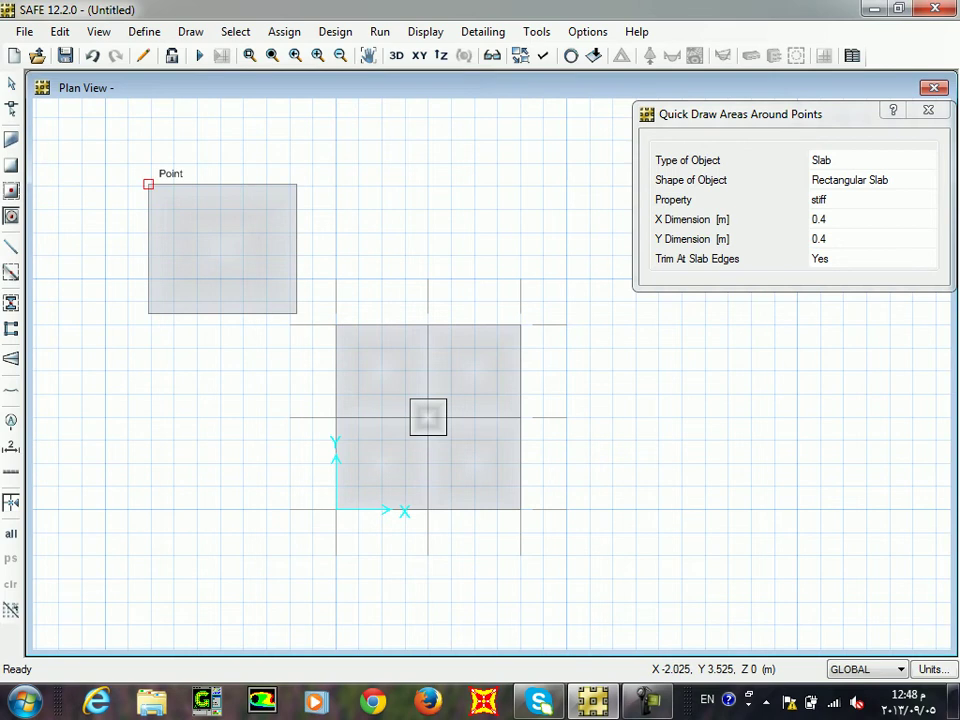
left_click(148, 184)
scroll(131, 161, "up", 3)
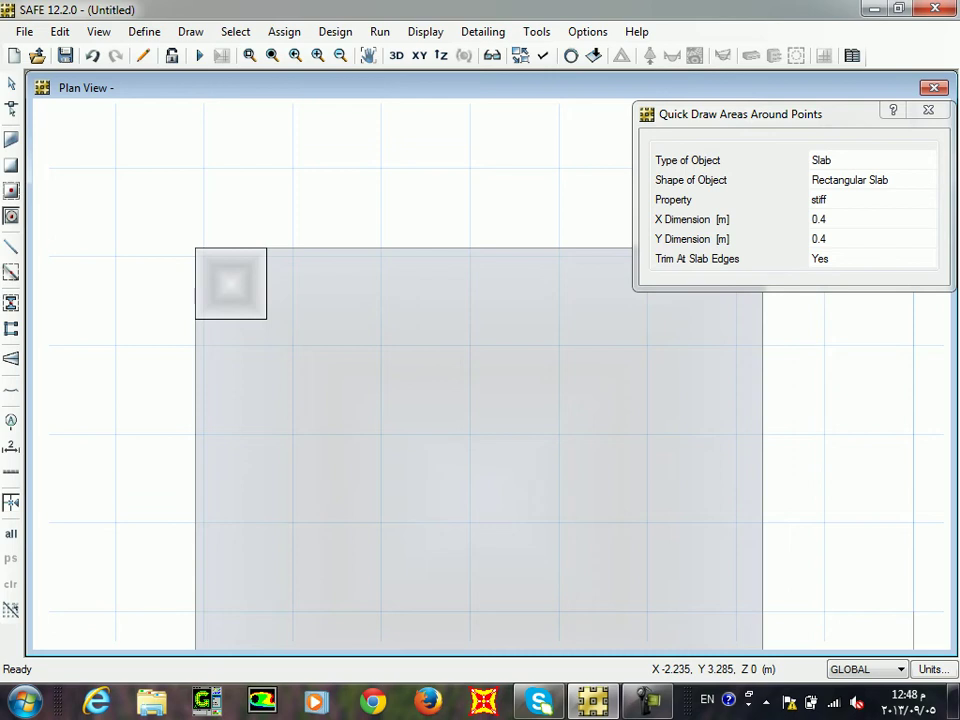
scroll(307, 333, "down", 3)
middle_click_drag(659, 630, 587, 589)
left_click(403, 264)
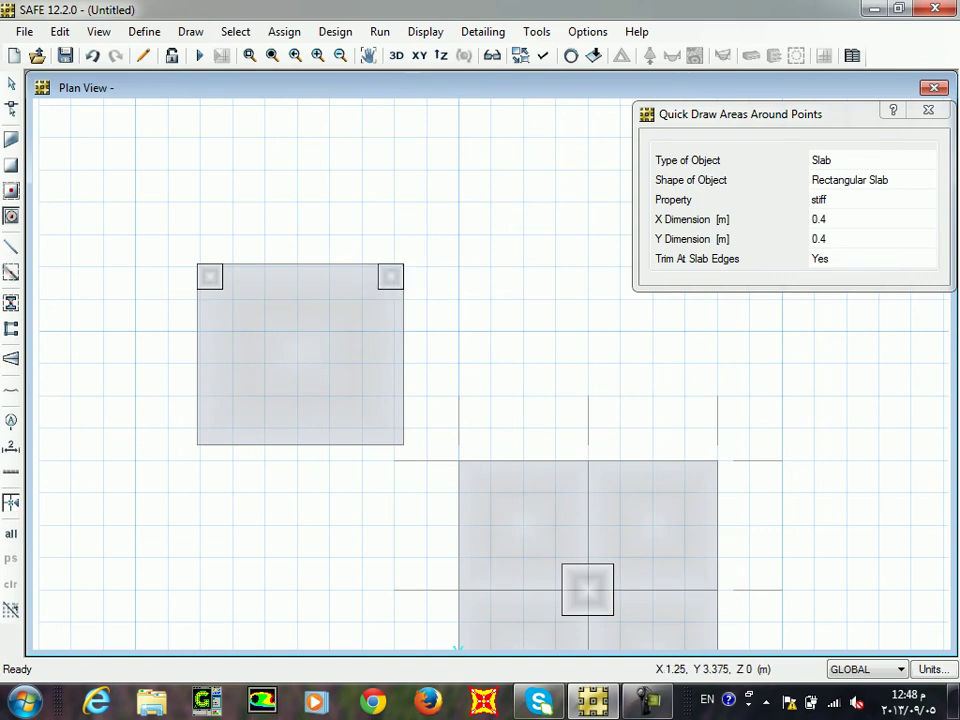
Turn off trimming at slab edges and place a stiff area around the SLAB1 slab's lower-right corner.
left_click(872, 258)
left_click(820, 285)
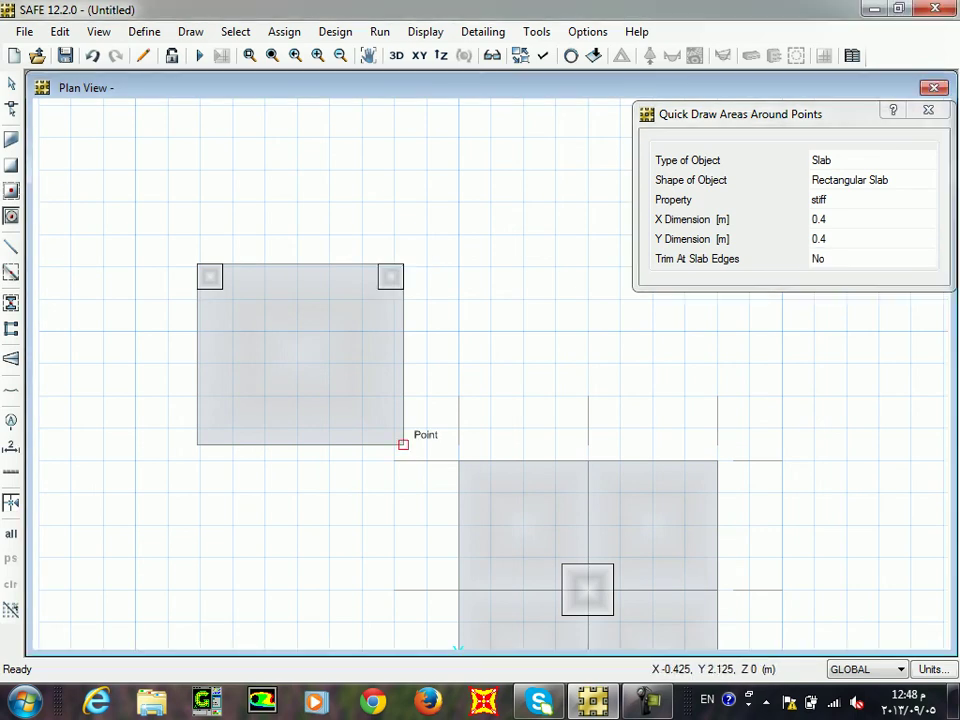
left_click(403, 444)
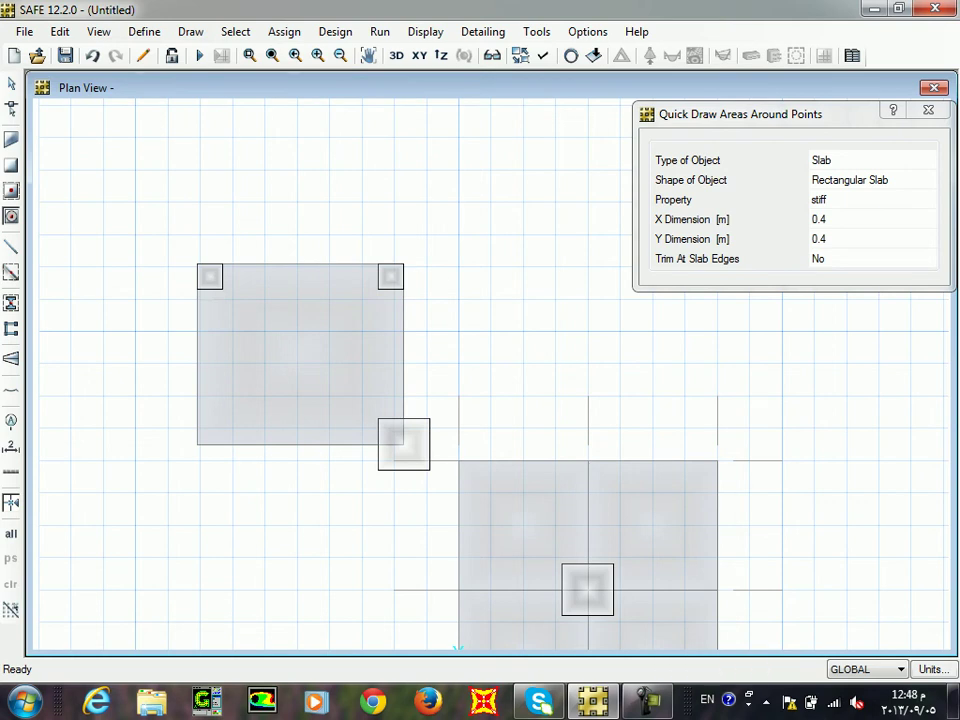
middle_click_drag(490, 451, 432, 353)
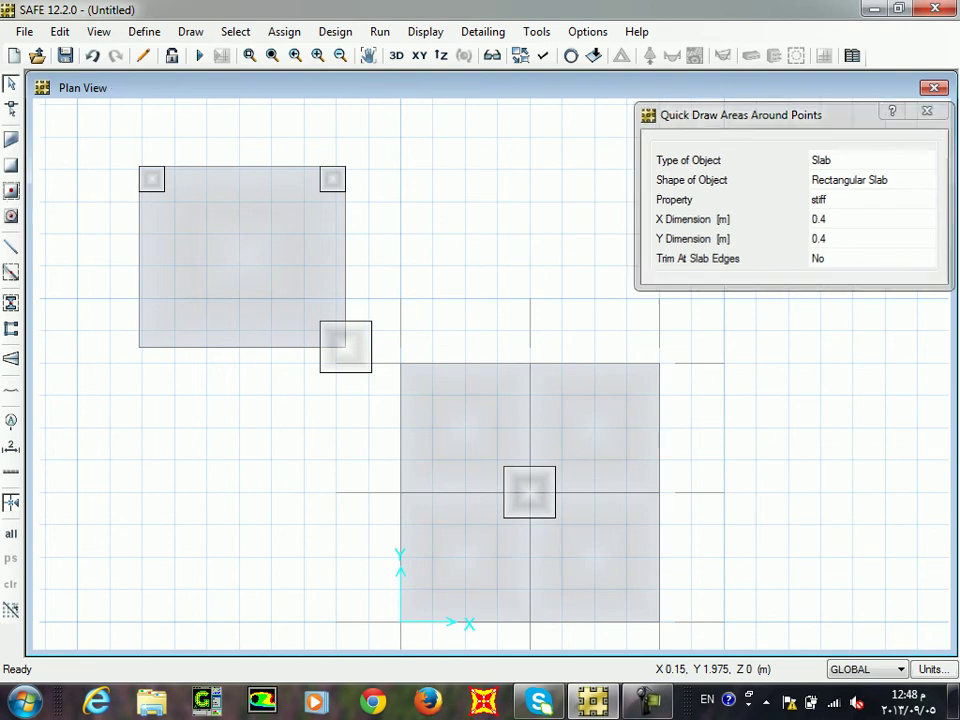
Stop drawing areas and delete the SLAB1 slab together with its three corner stiff areas.
key("Escape")
left_click_drag(365, 138, 142, 414)
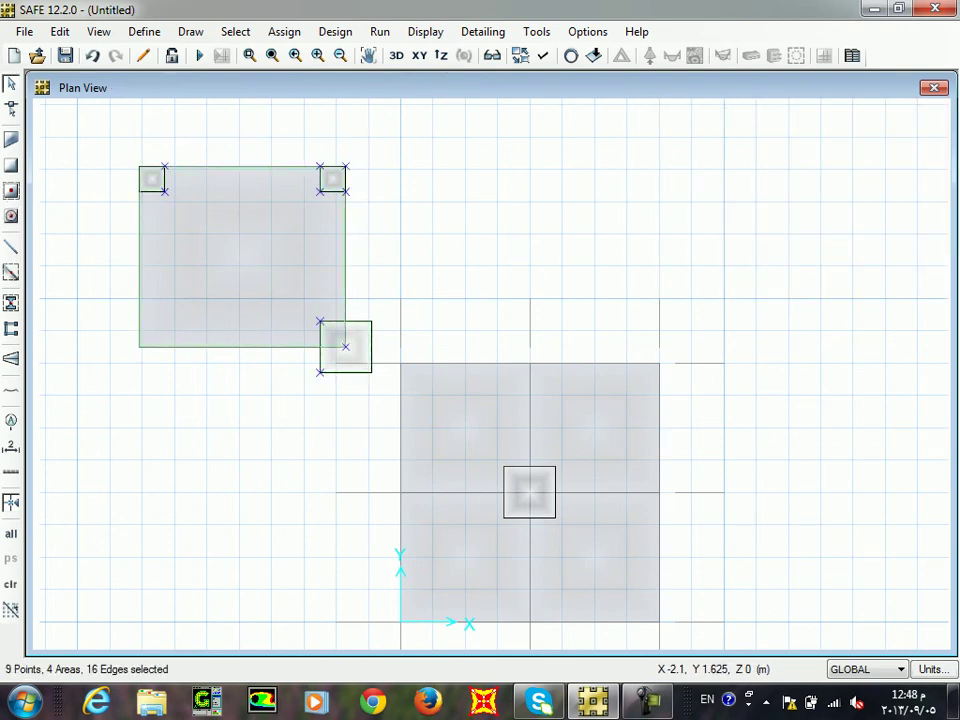
key("Delete")
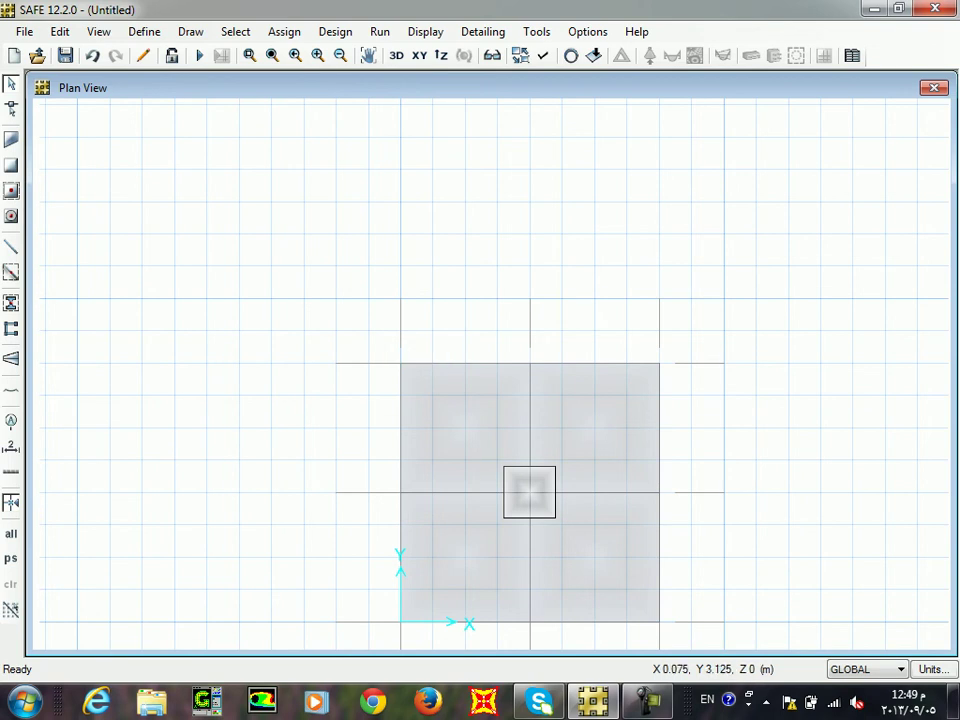
Show the footing in a 3D view and select the point at the centre of the stiff area.
left_click(396, 55)
scroll(463, 403, "up", 5)
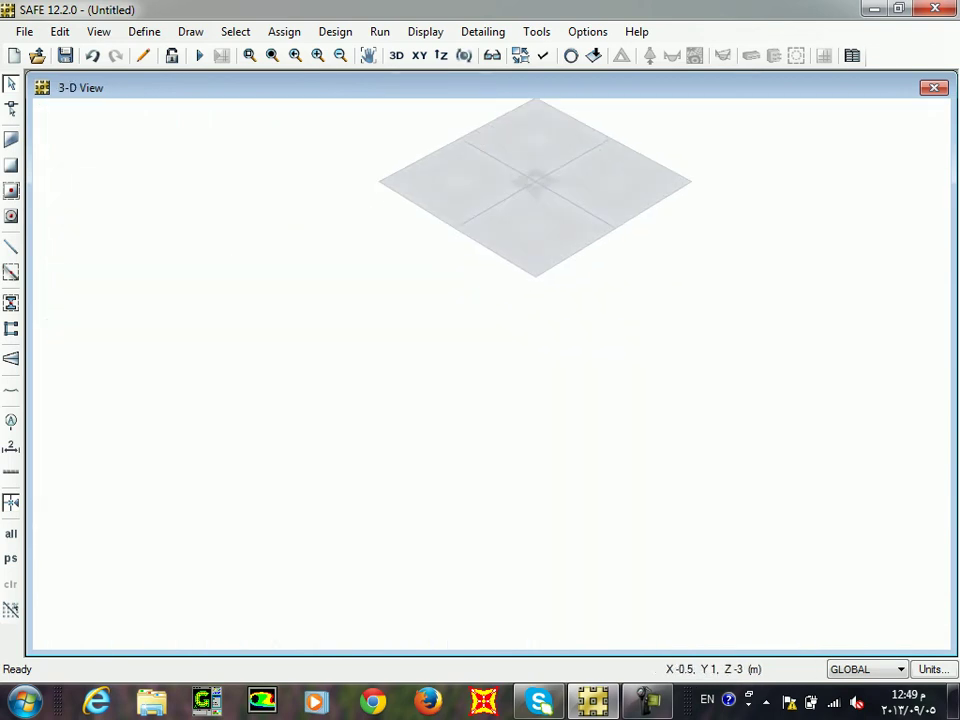
middle_click_drag(480, 330, 476, 600)
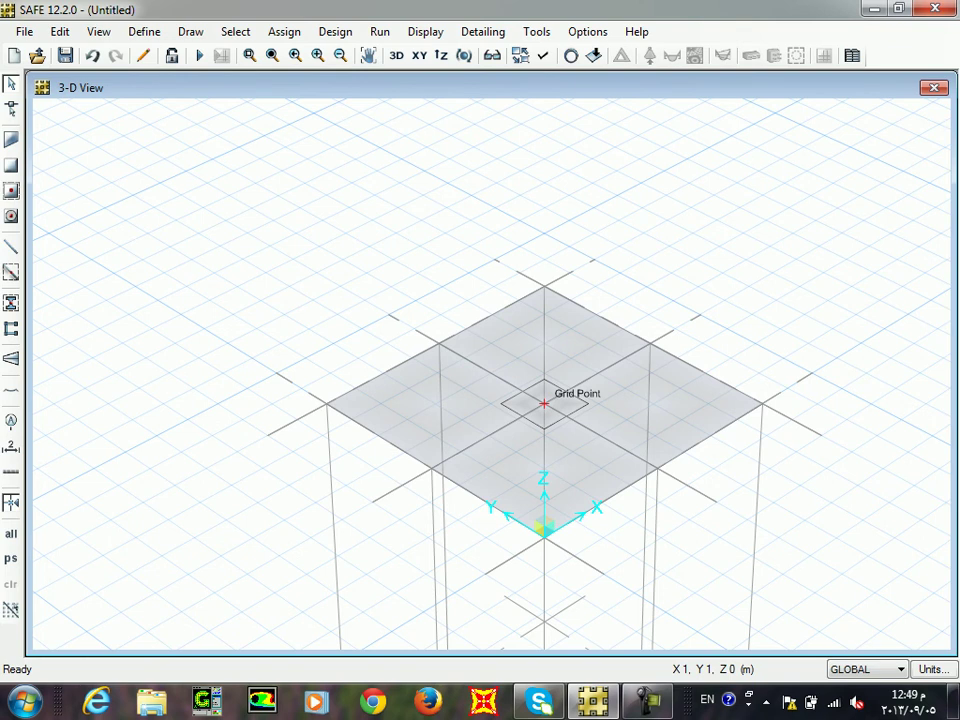
left_click(544, 403)
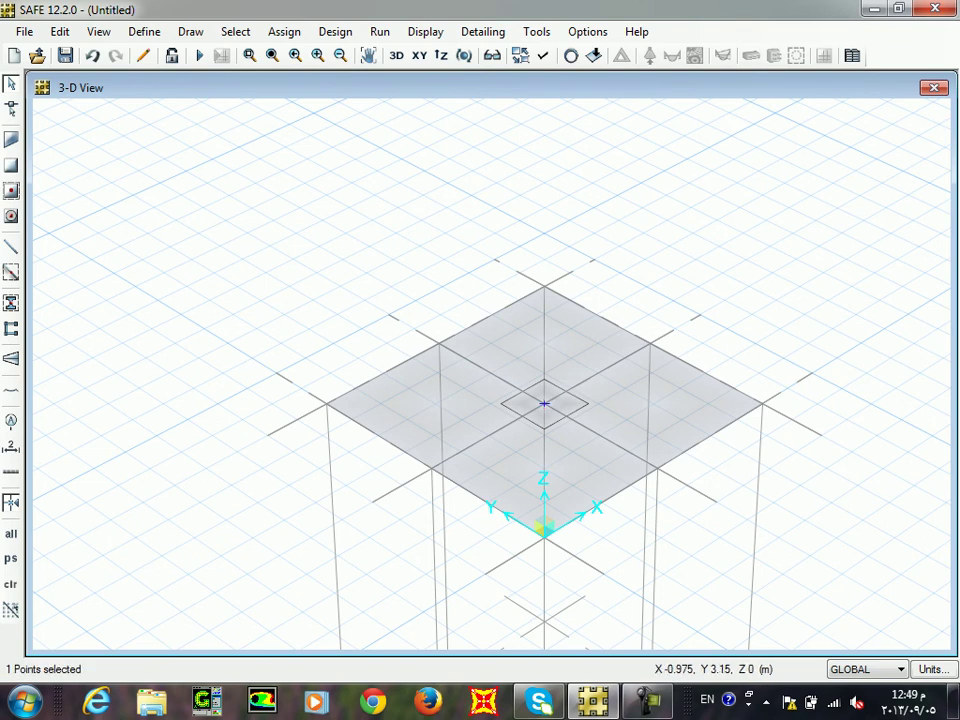
left_click(284, 31)
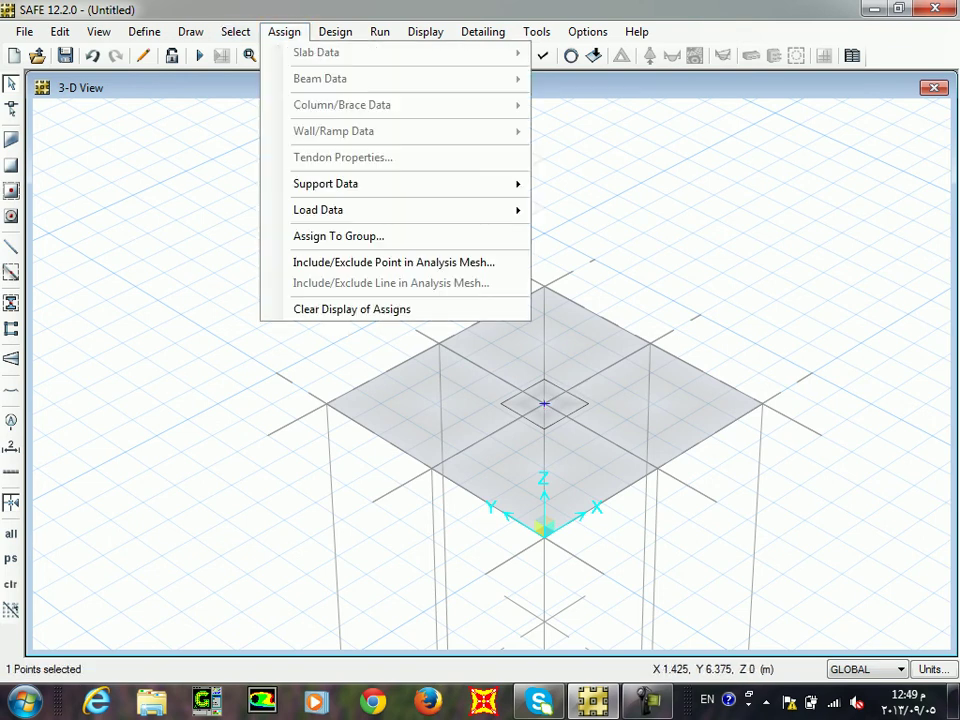
mouse_move(420, 210)
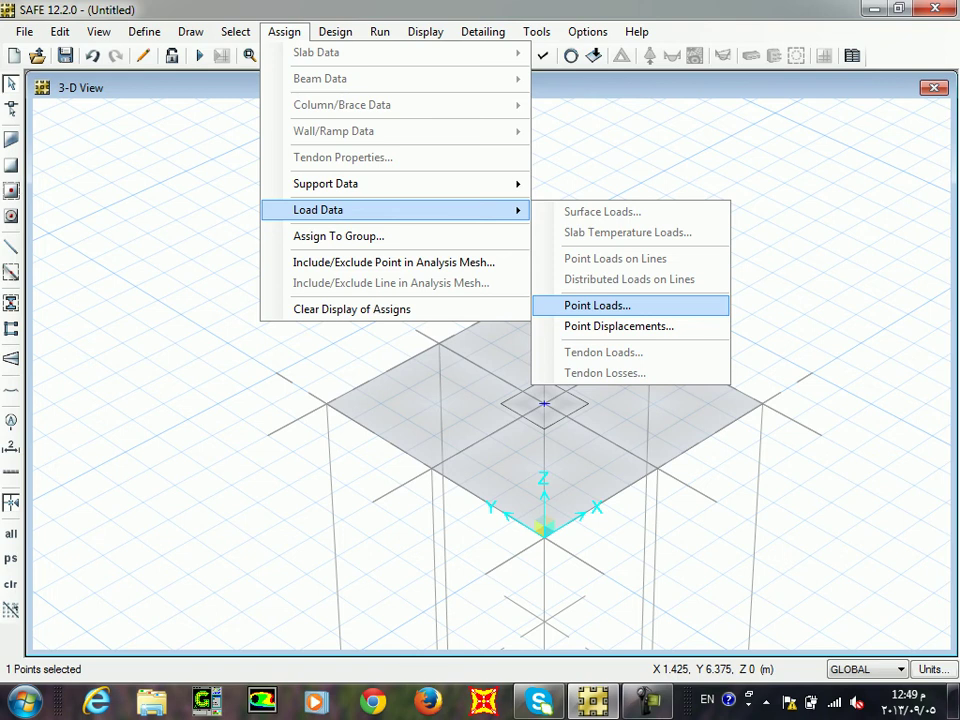
mouse_move(395, 52)
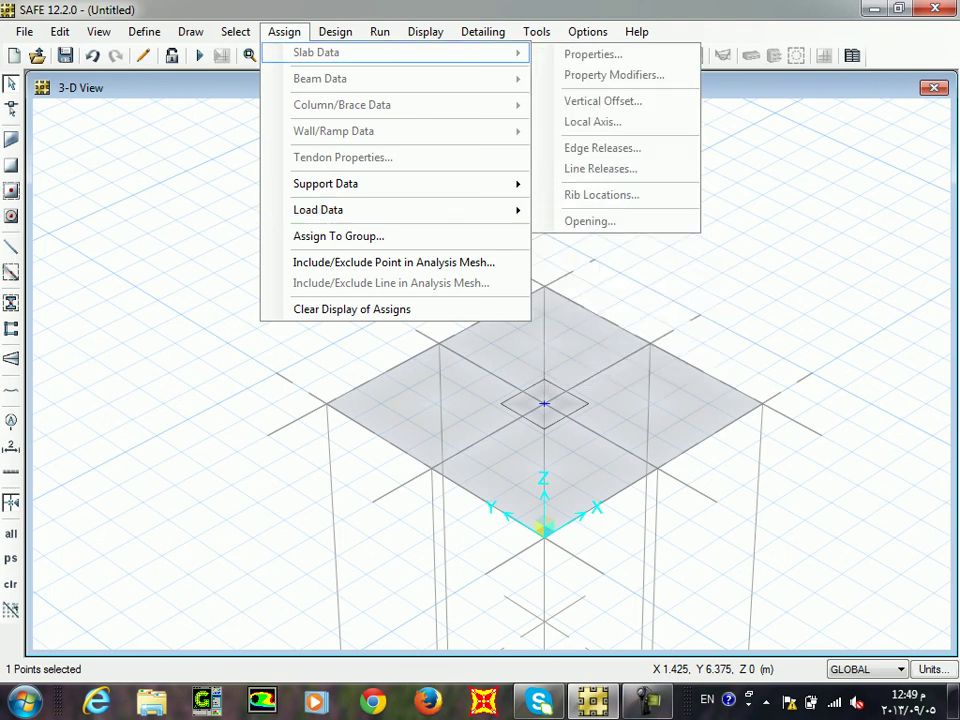
left_click(284, 31)
Define a load pattern named dead with type DEAD and a self weight multiplier of 1.
left_click(144, 31)
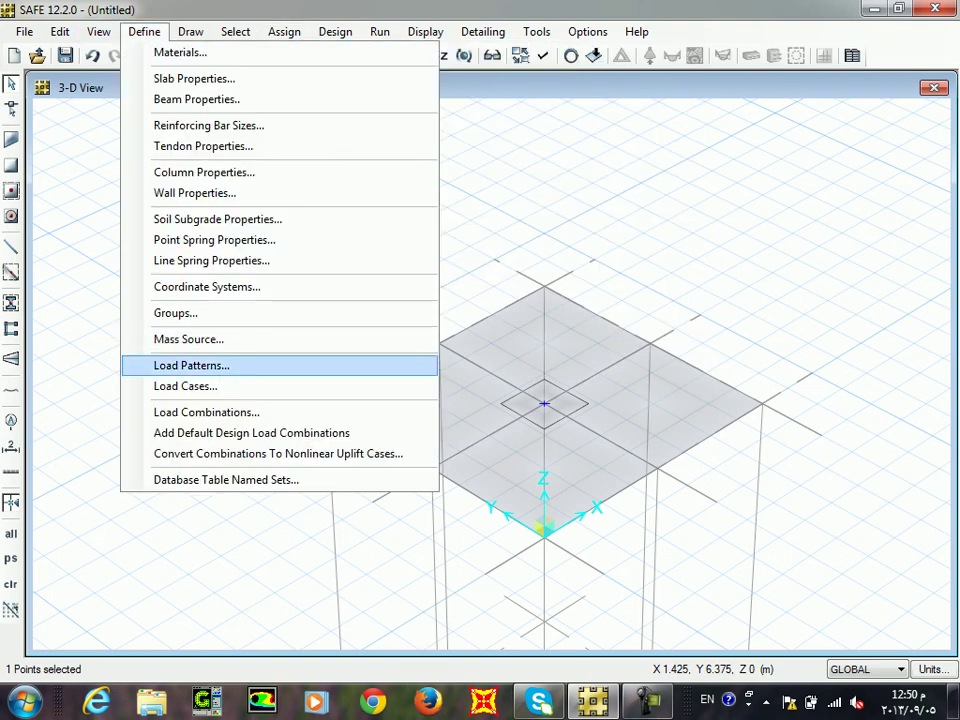
left_click(191, 365)
left_click(799, 260)
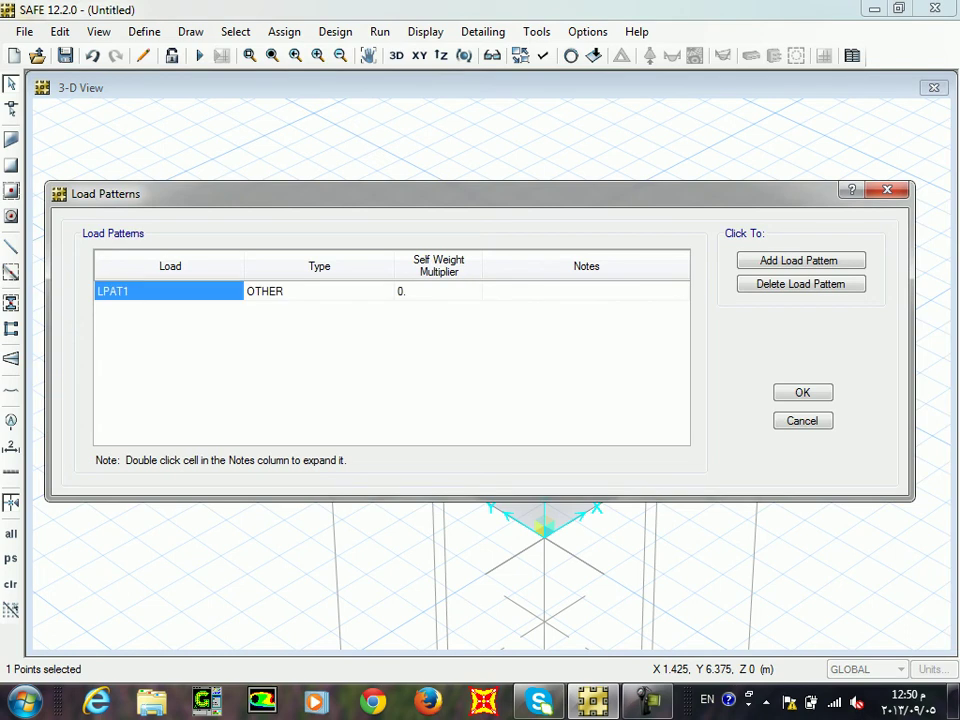
type("dead")
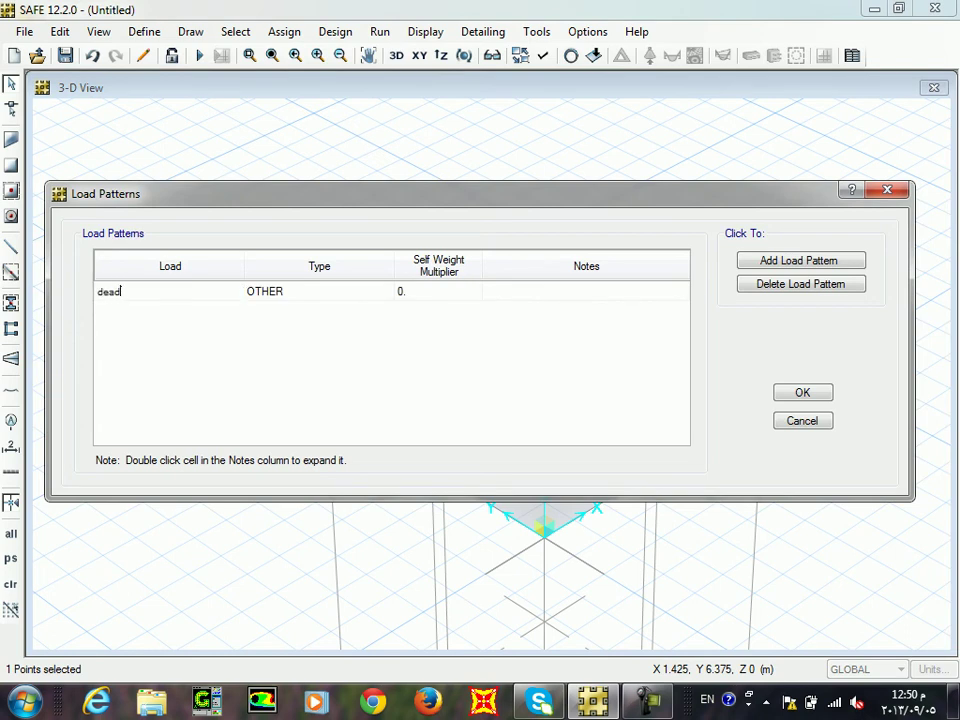
key("Tab")
left_click(384, 290)
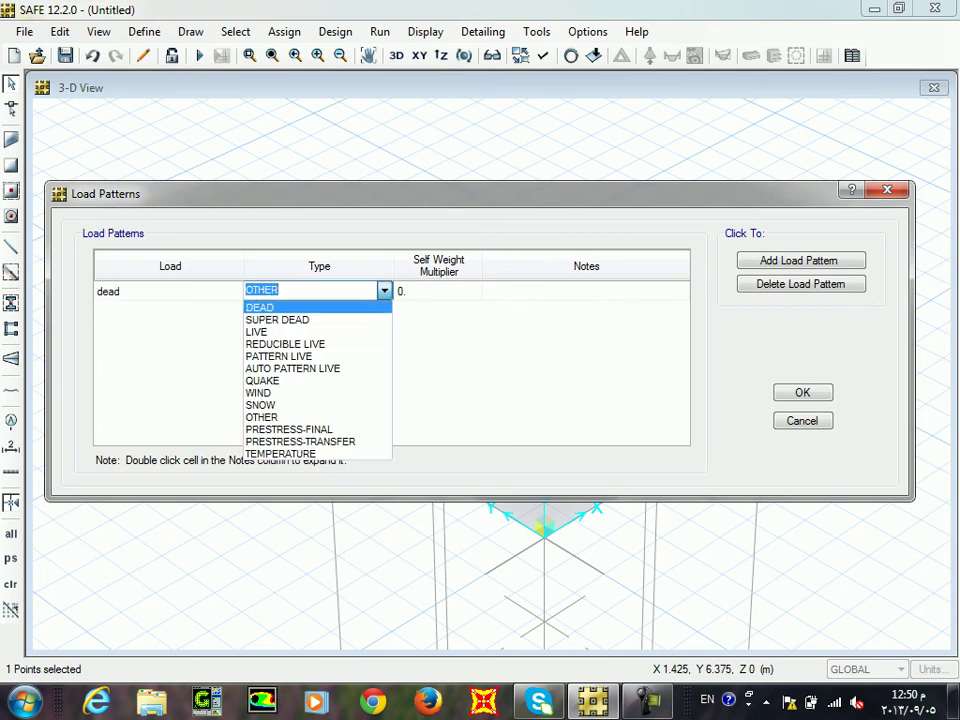
left_click(300, 307)
key("Tab")
type("1")
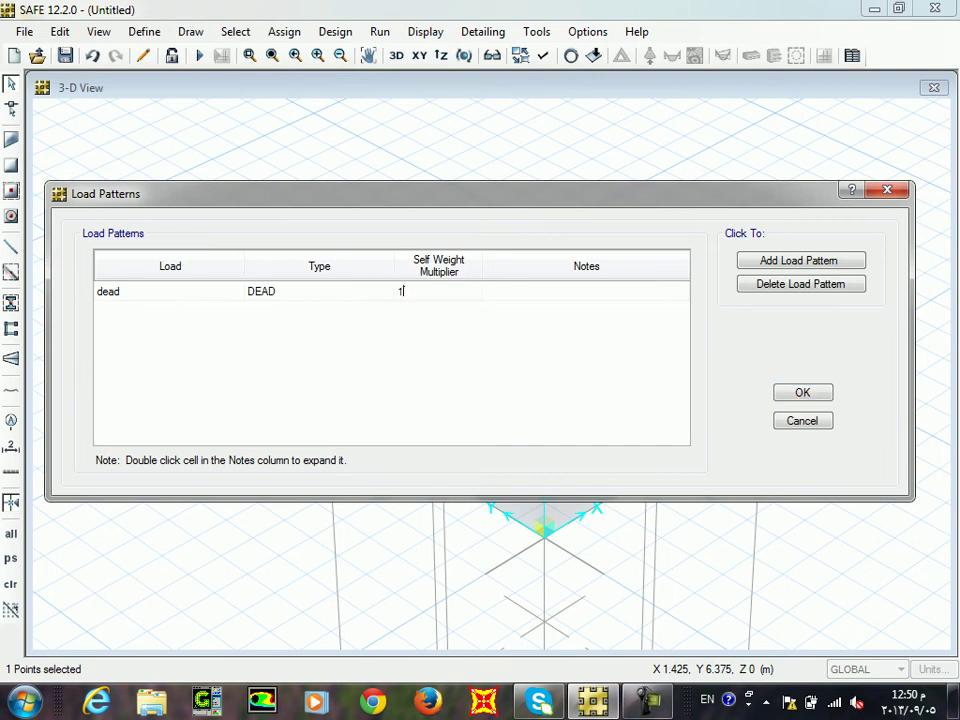
key("Return")
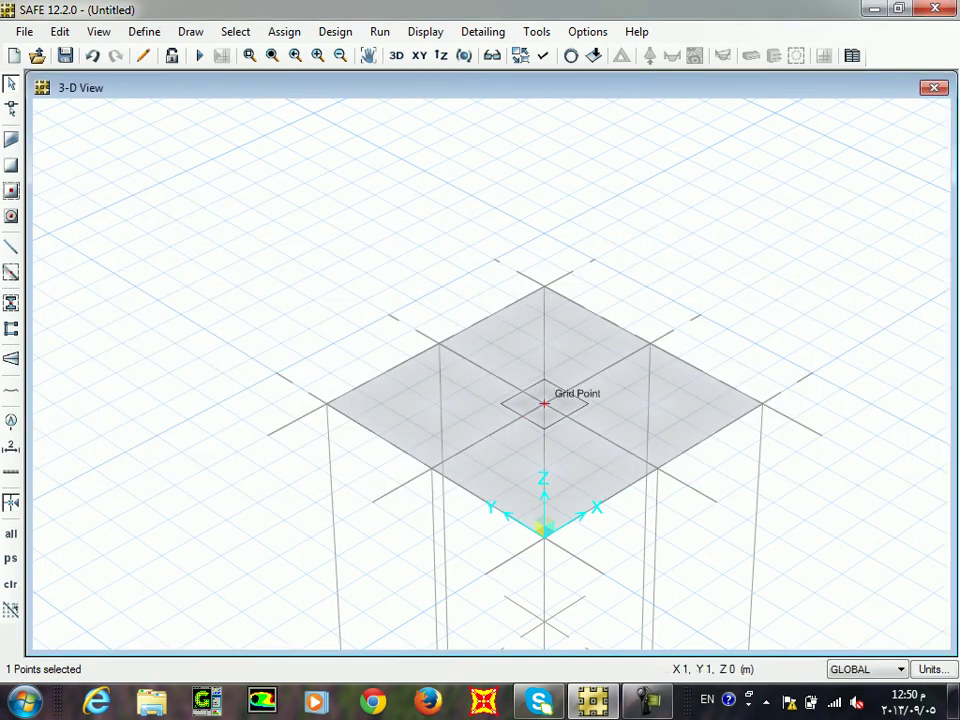
Start a point load on the selected centre point under the dead pattern with a gravity load of 100 Tonf.
left_click(284, 31)
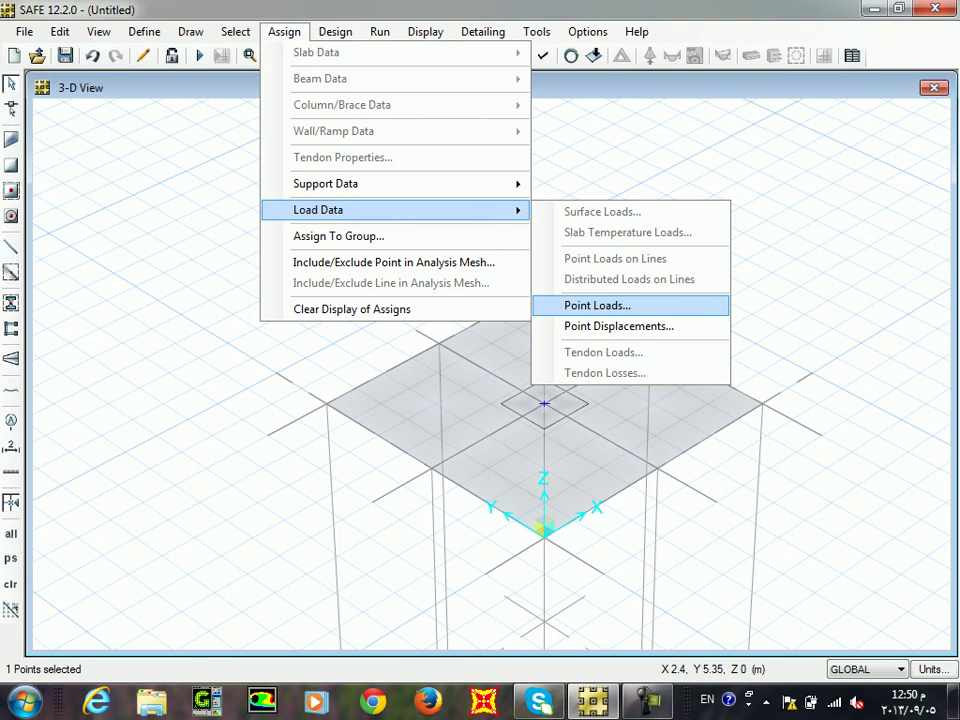
left_click(597, 305)
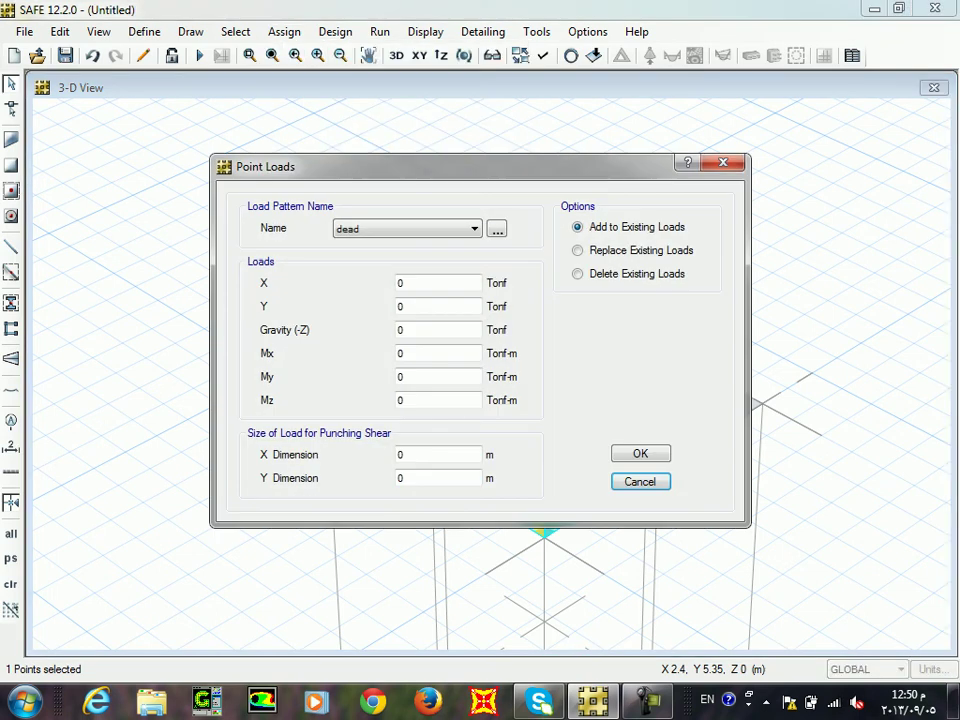
left_click(407, 228)
left_click(407, 228)
double_click(403, 329)
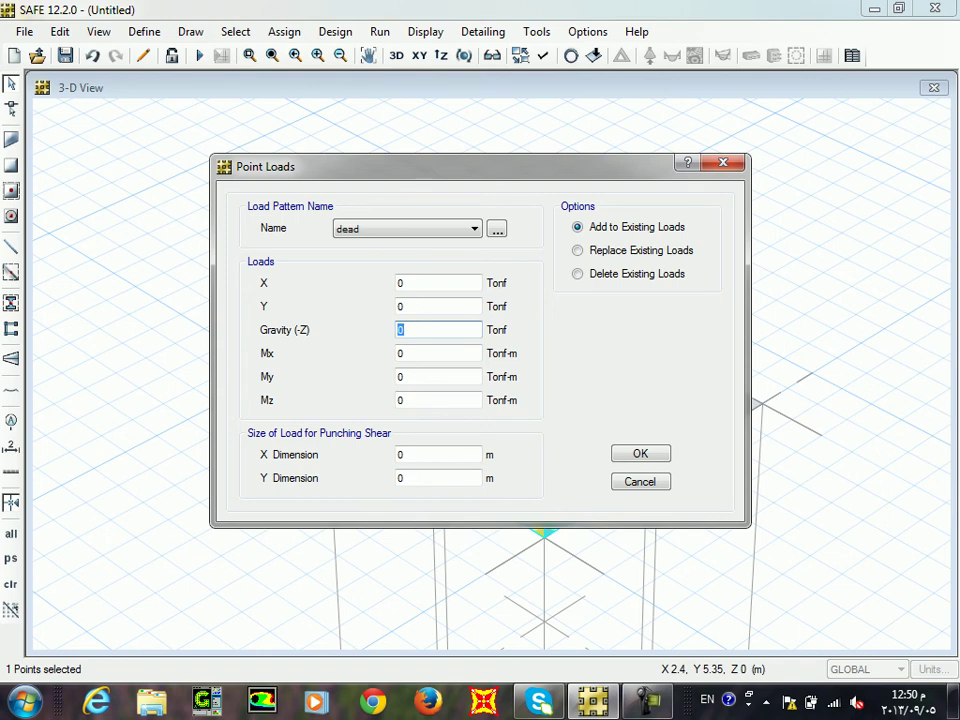
type("100")
left_click(437, 454)
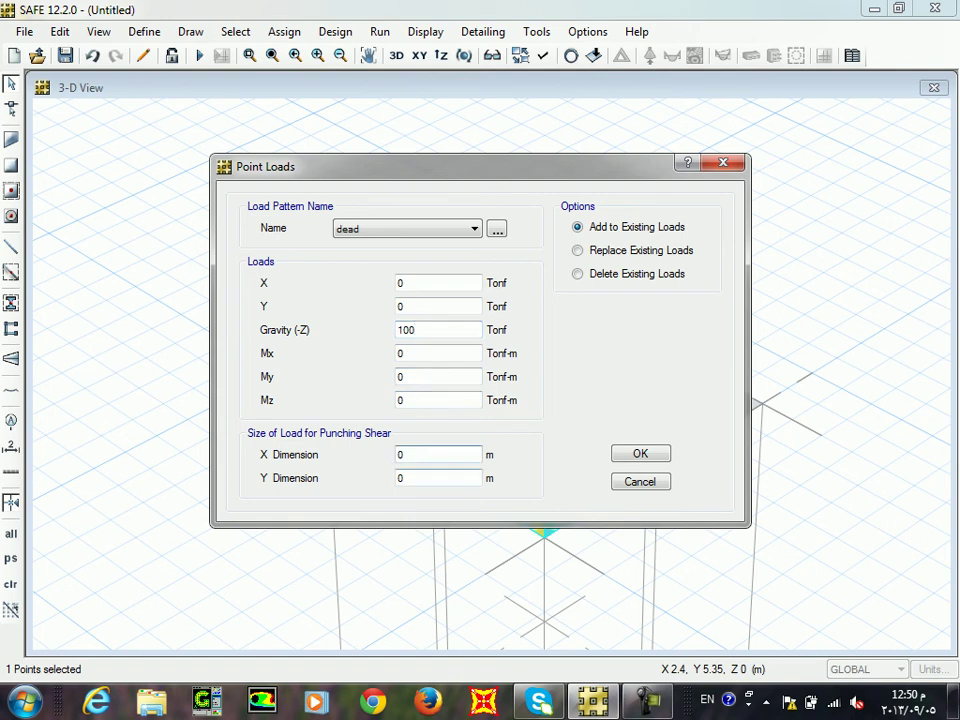
left_click(437, 477)
left_click_drag(450, 166, 317, 249)
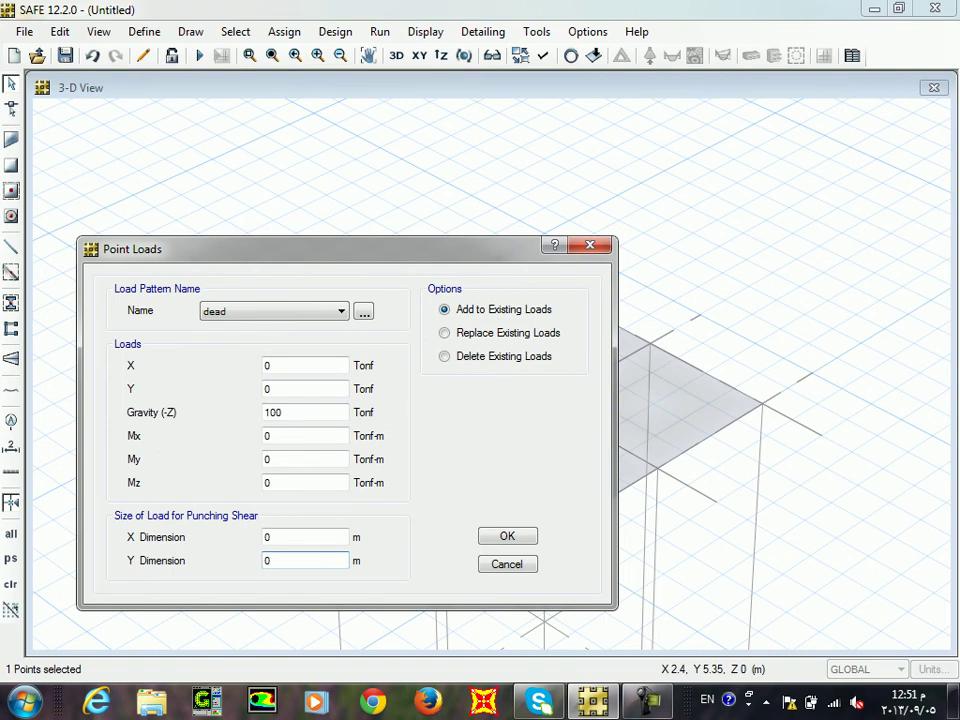
Set the point load's punching shear size to 0.4 m in both X and Y and apply the load.
double_click(275, 537)
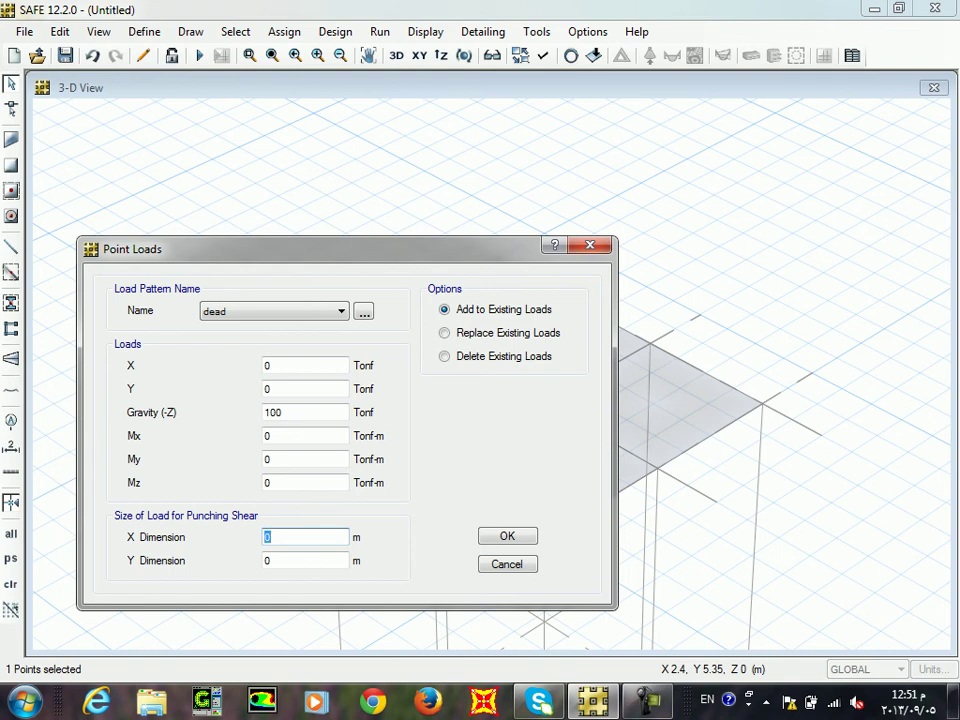
left_click_drag(347, 249, 476, 201)
type(".4")
key("Tab")
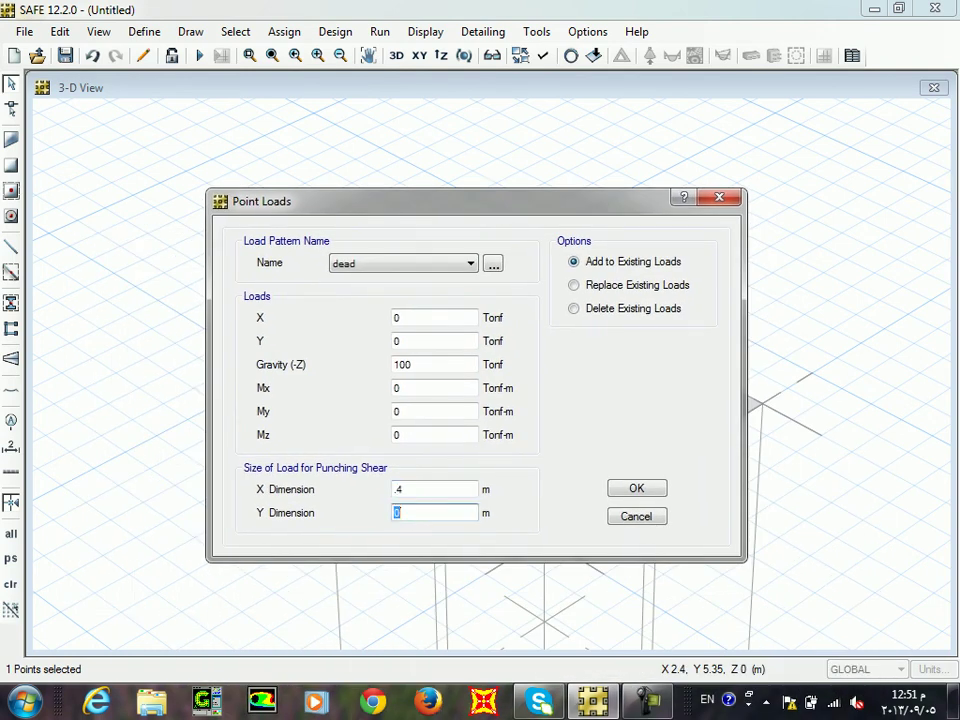
type(".4")
left_click(403, 489)
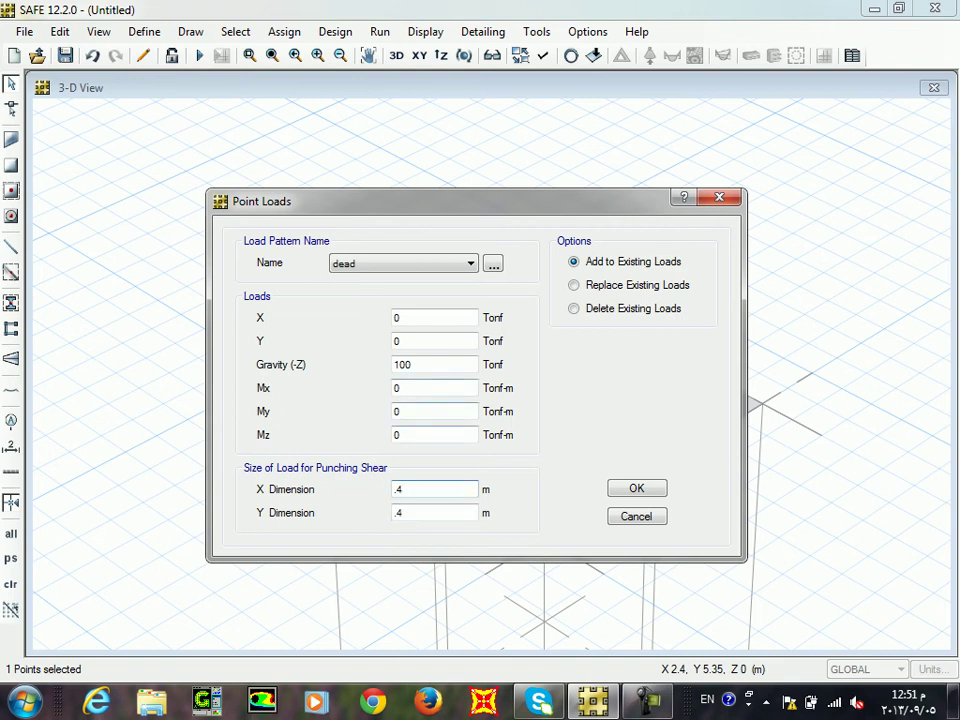
double_click(410, 364)
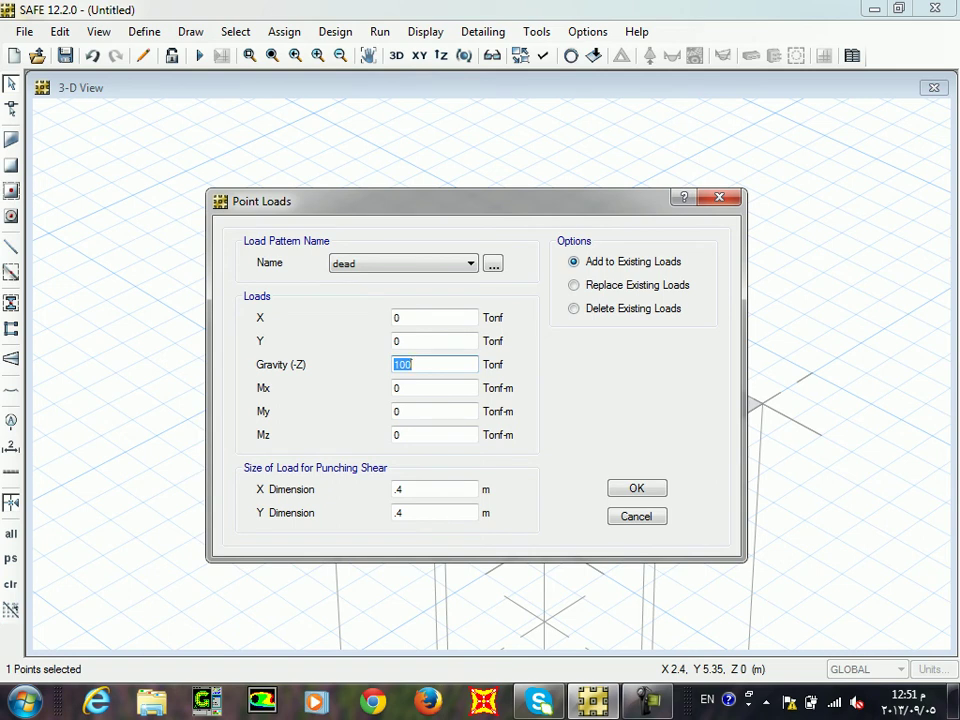
key("Return")
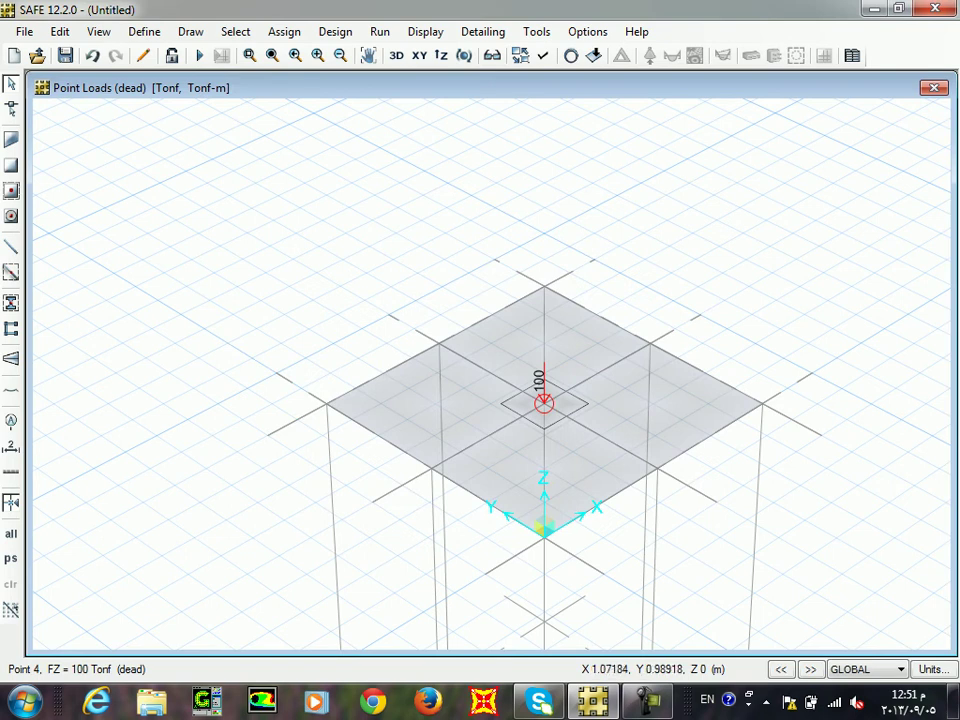
Inspect the loads assigned to the footing's centre point, and return to a 3D view of the whole footing.
scroll(540, 400, "up", 2)
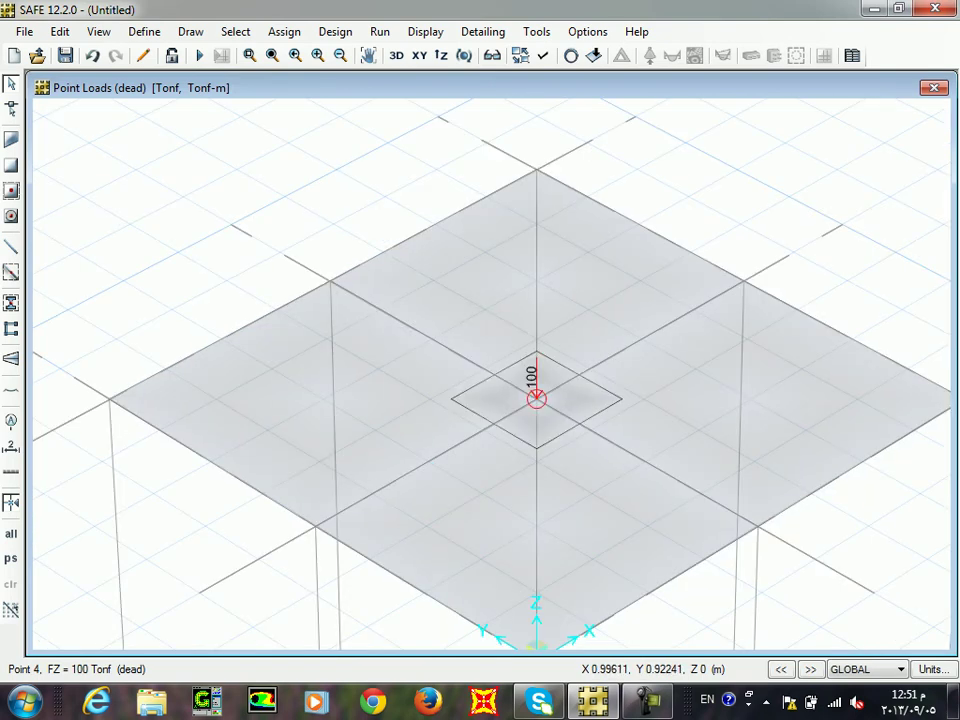
scroll(515, 392, "up", 3)
left_click(615, 424)
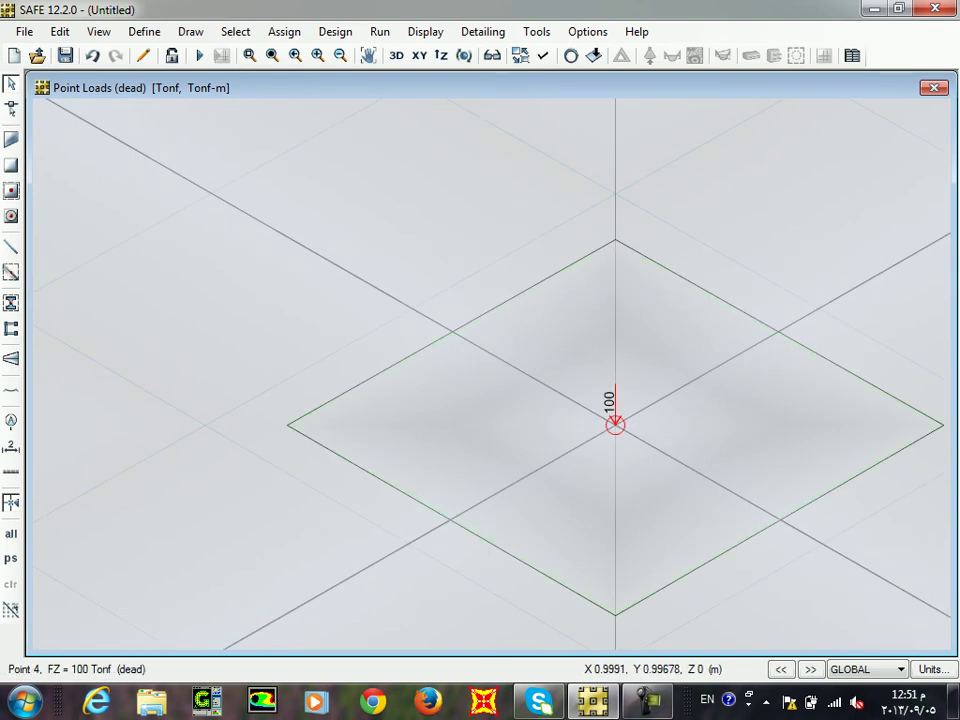
scroll(618, 410, "up", 3)
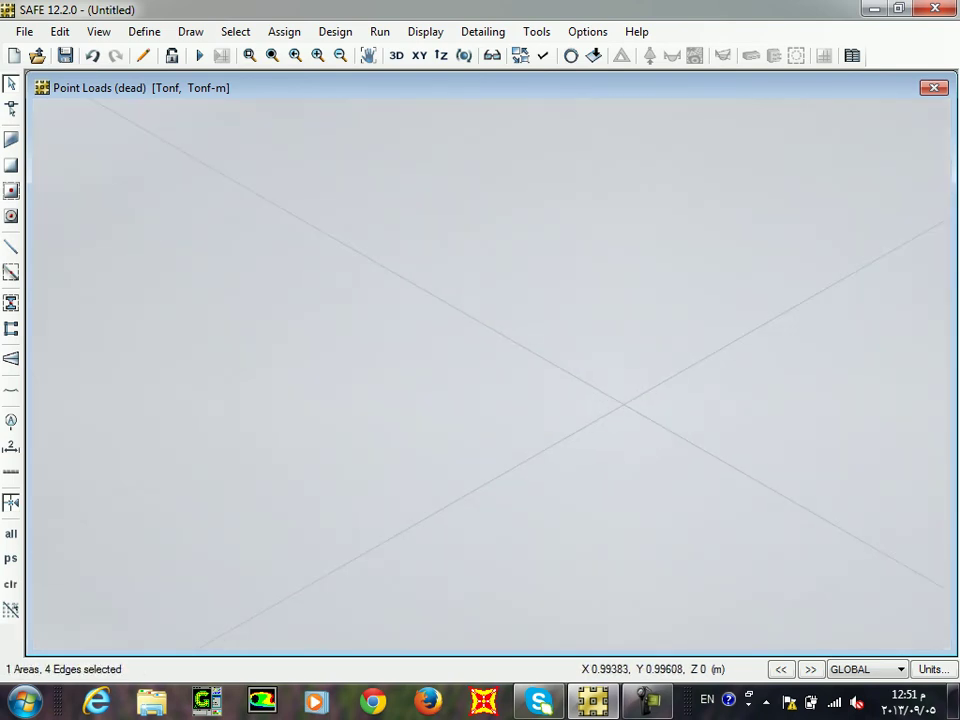
right_click(621, 404)
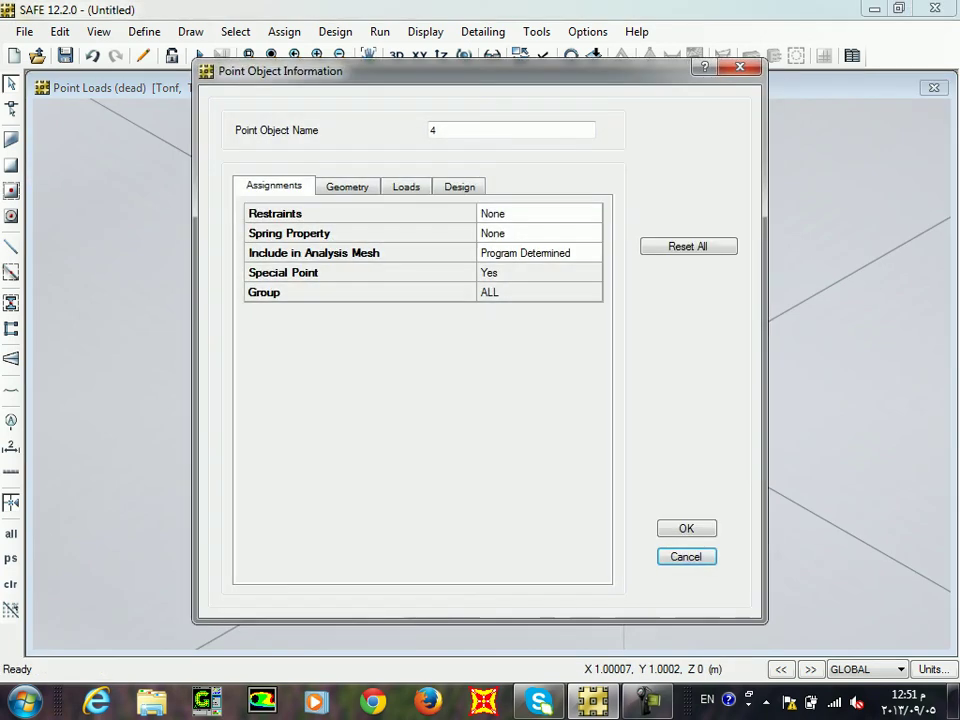
left_click(406, 186)
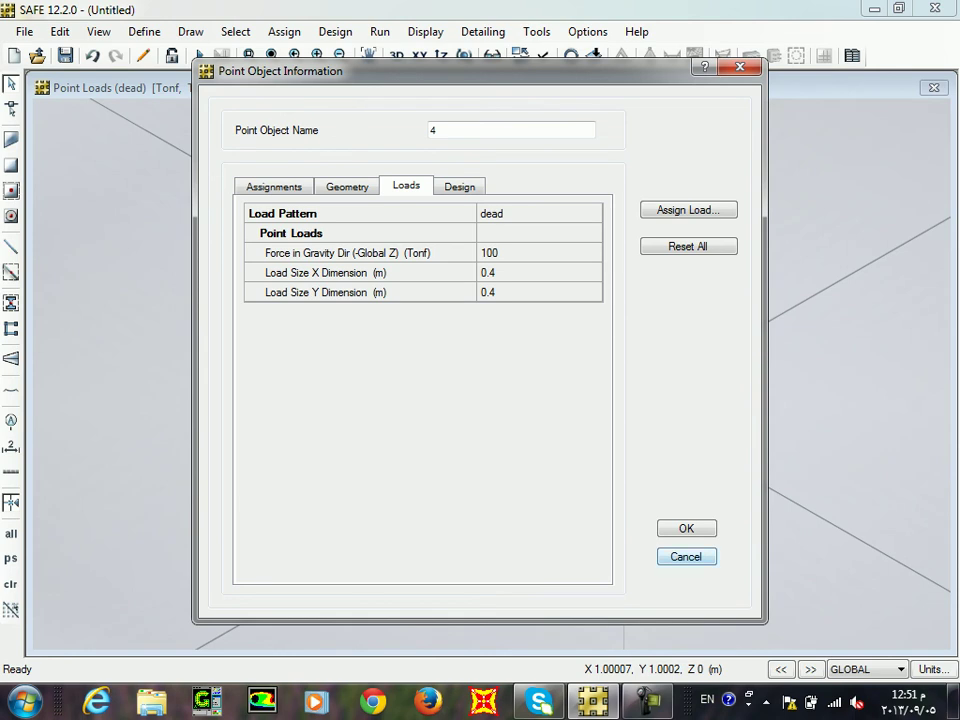
left_click(686, 556)
left_click(396, 55)
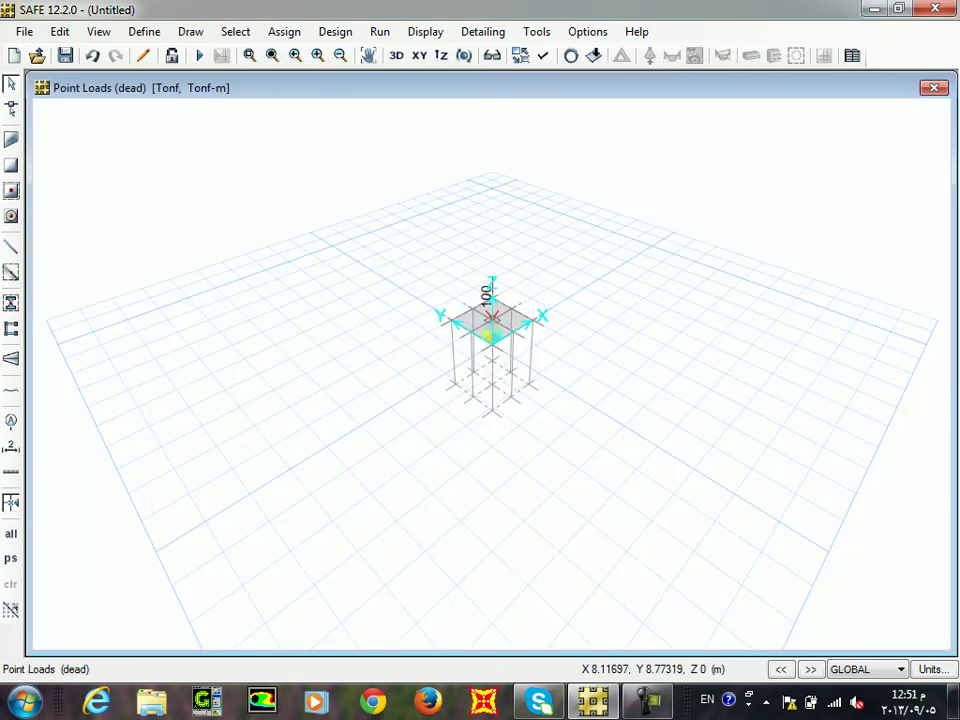
scroll(512, 325, "up", 8)
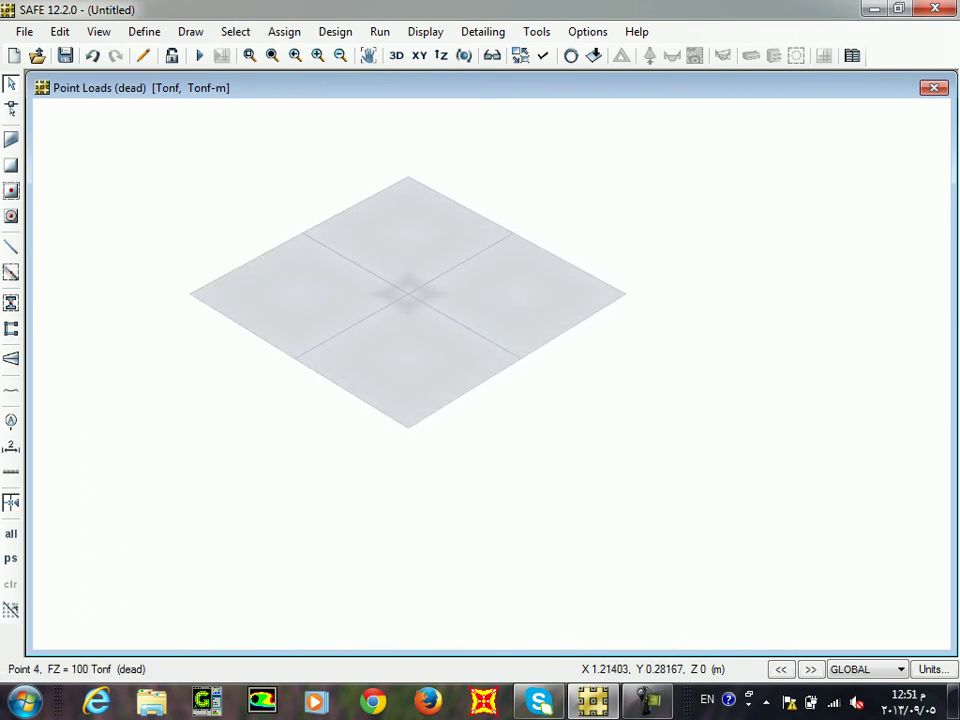
middle_click_drag(479, 236, 604, 309)
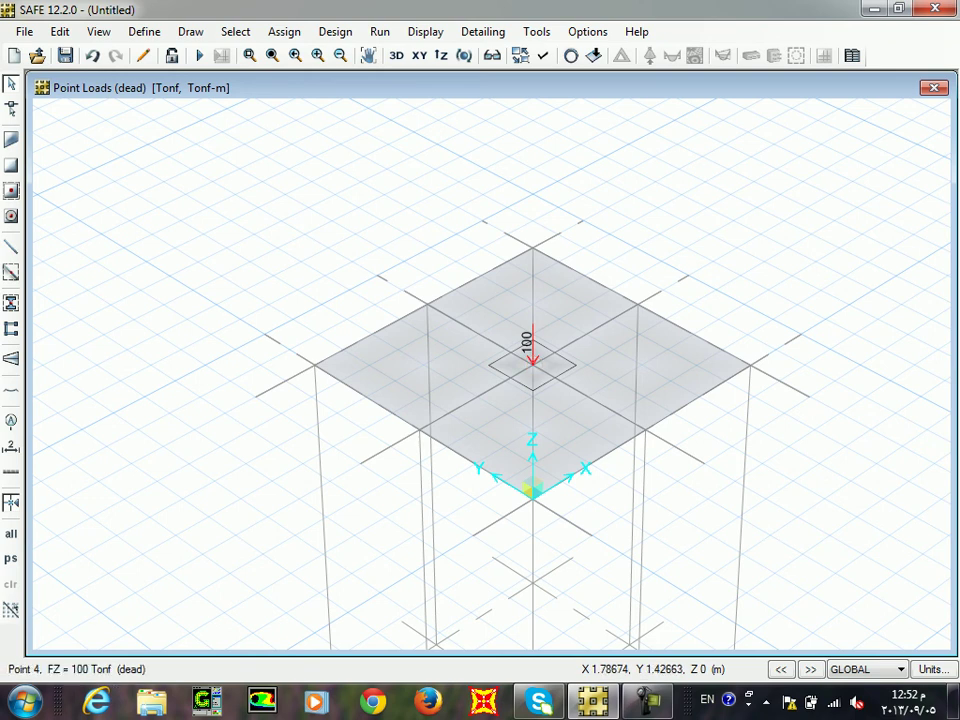
left_click(646, 701)
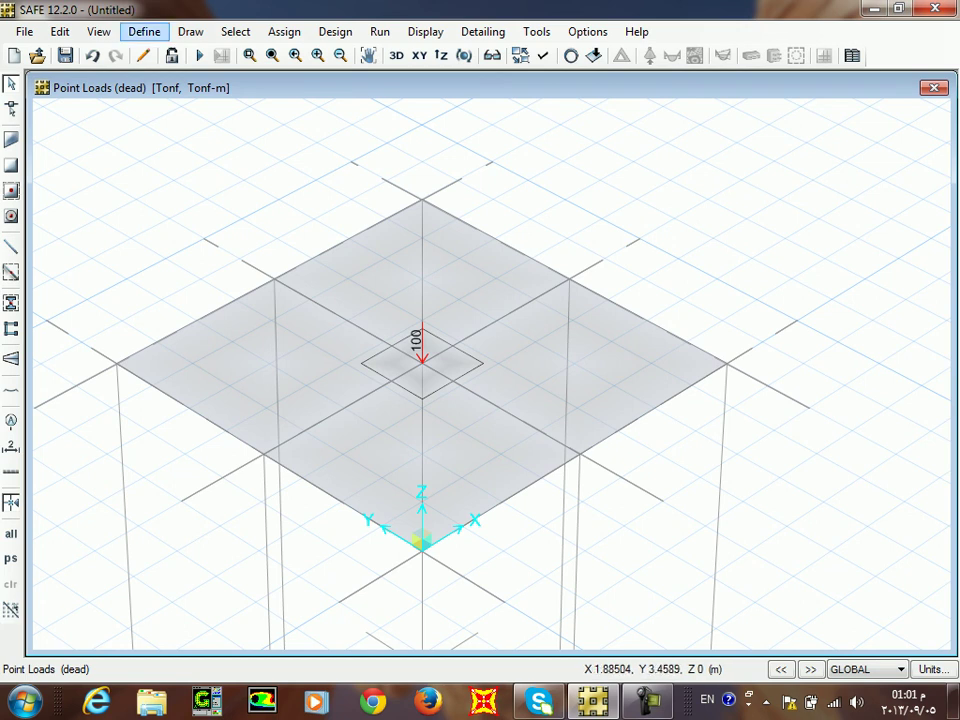
Add a soil subgrade property named clay with a subgrade modulus of 1200 Tonf/m3.
left_click(144, 31)
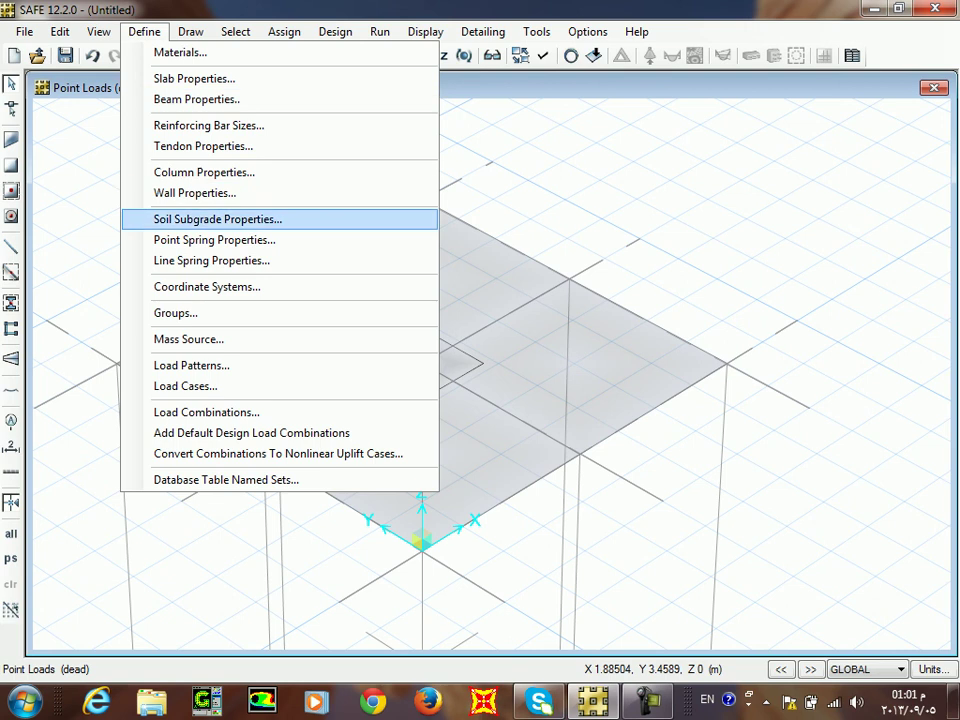
left_click(218, 219)
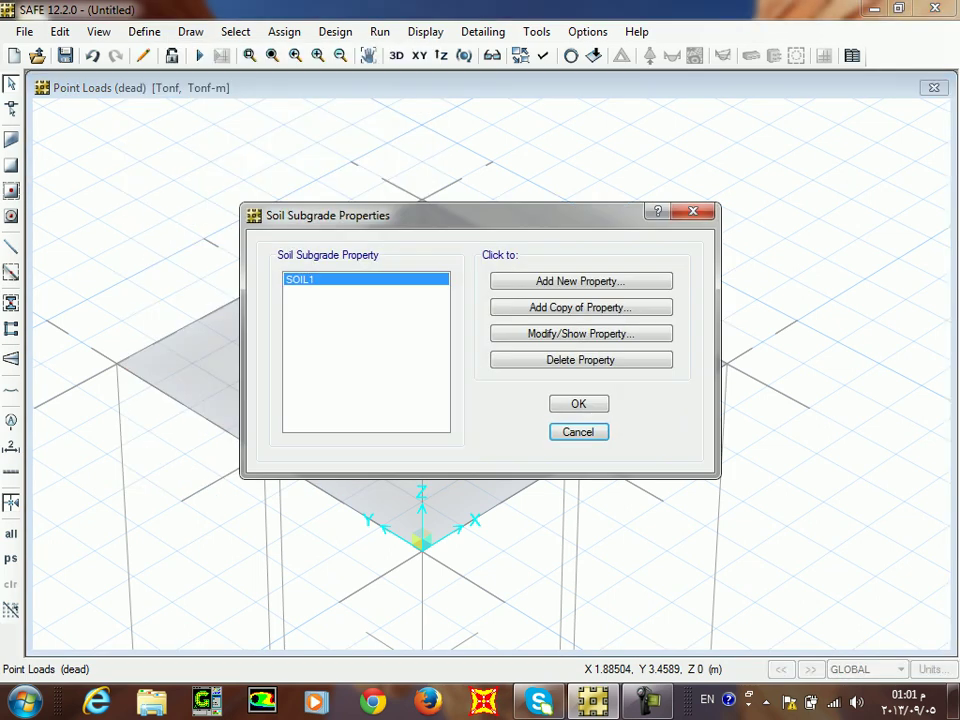
left_click(581, 281)
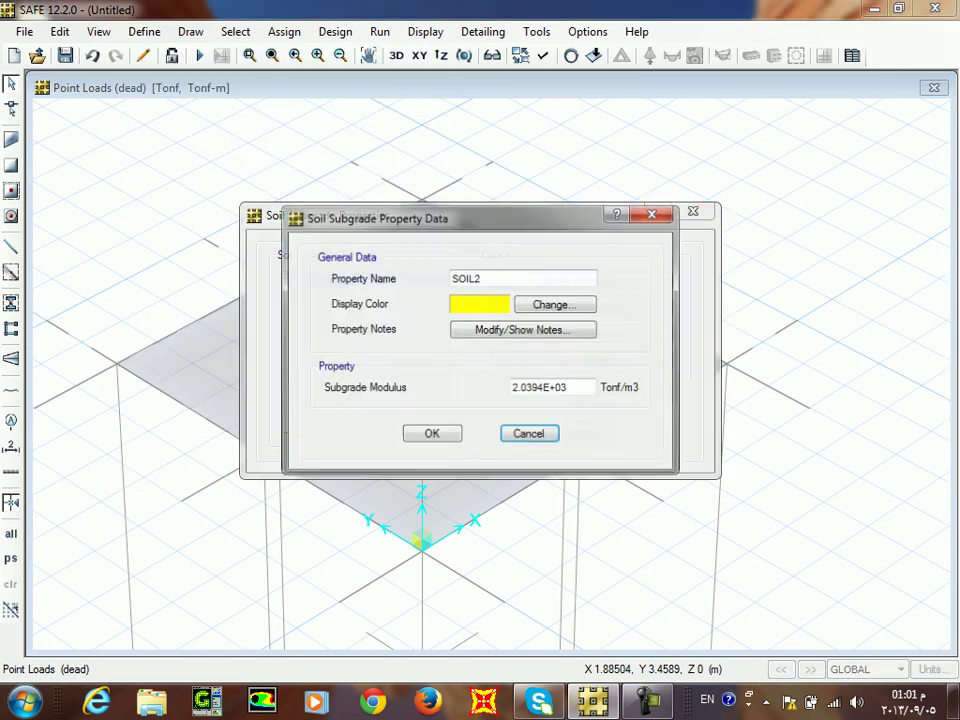
double_click(482, 278)
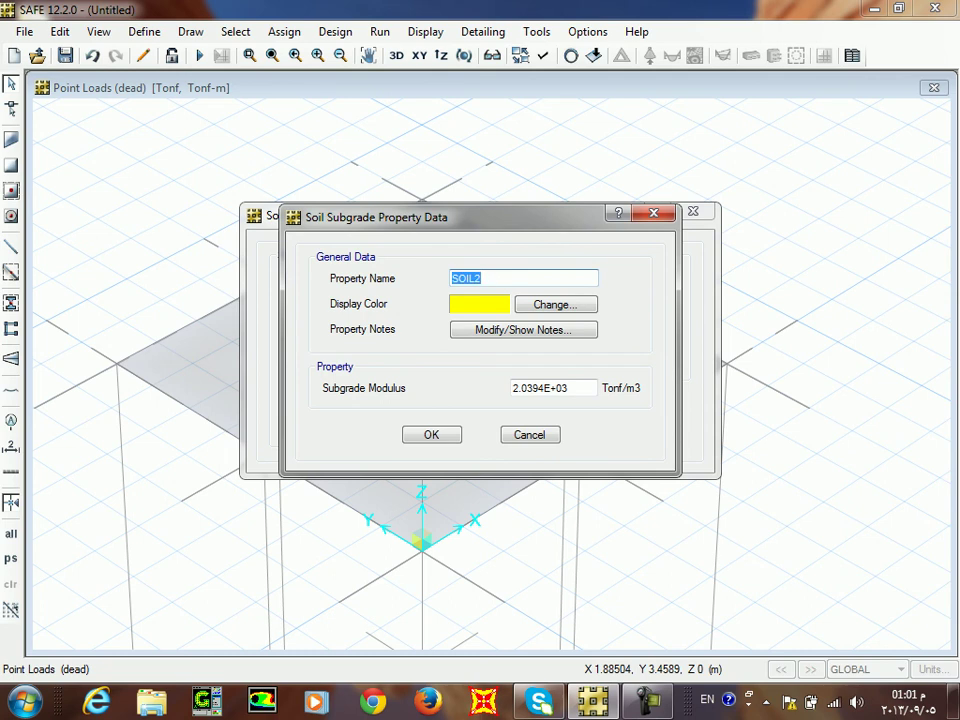
type("clay")
left_click_drag(569, 388, 511, 388)
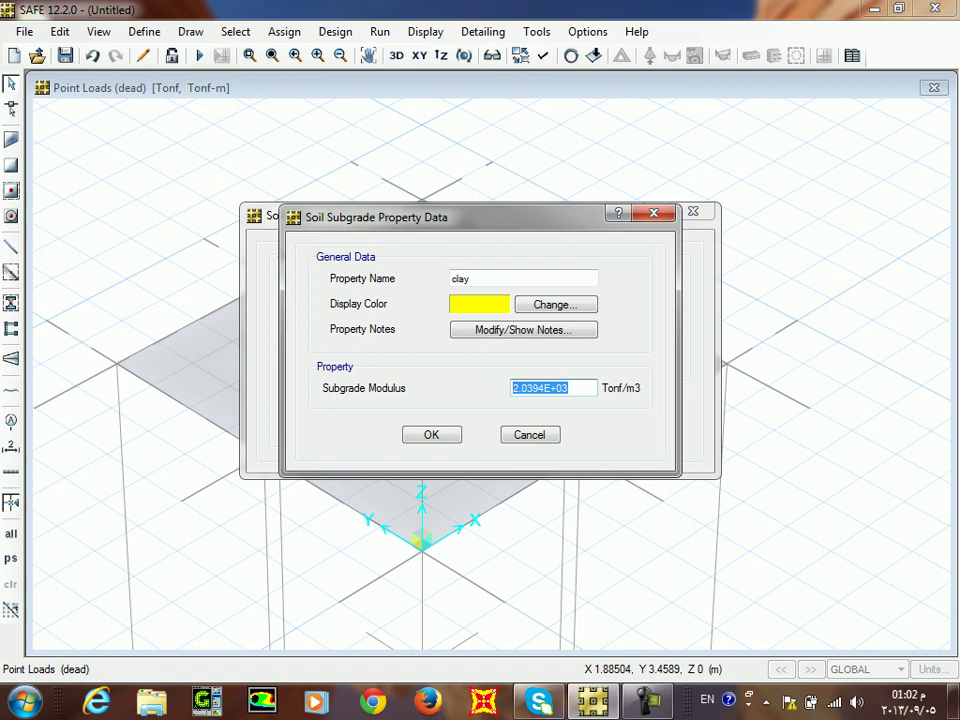
type("1200")
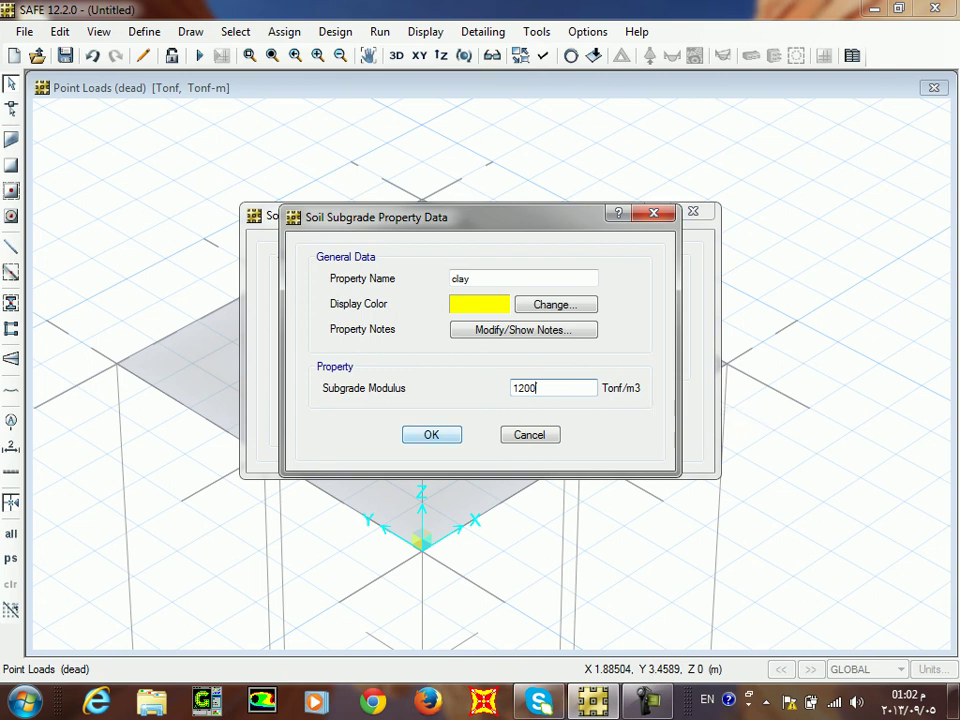
left_click(431, 434)
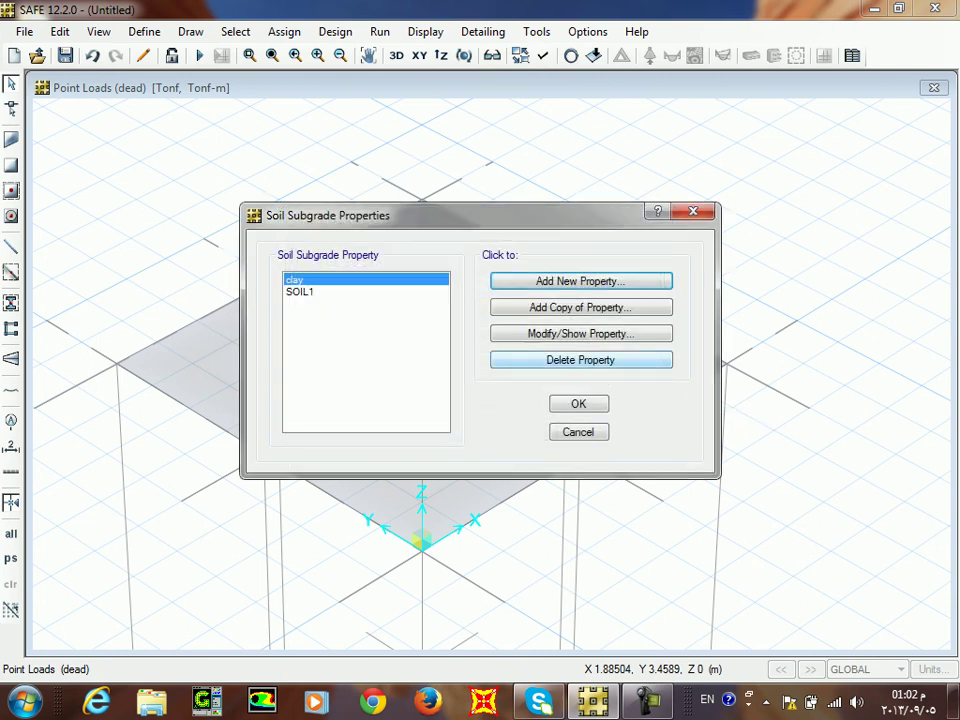
left_click(578, 403)
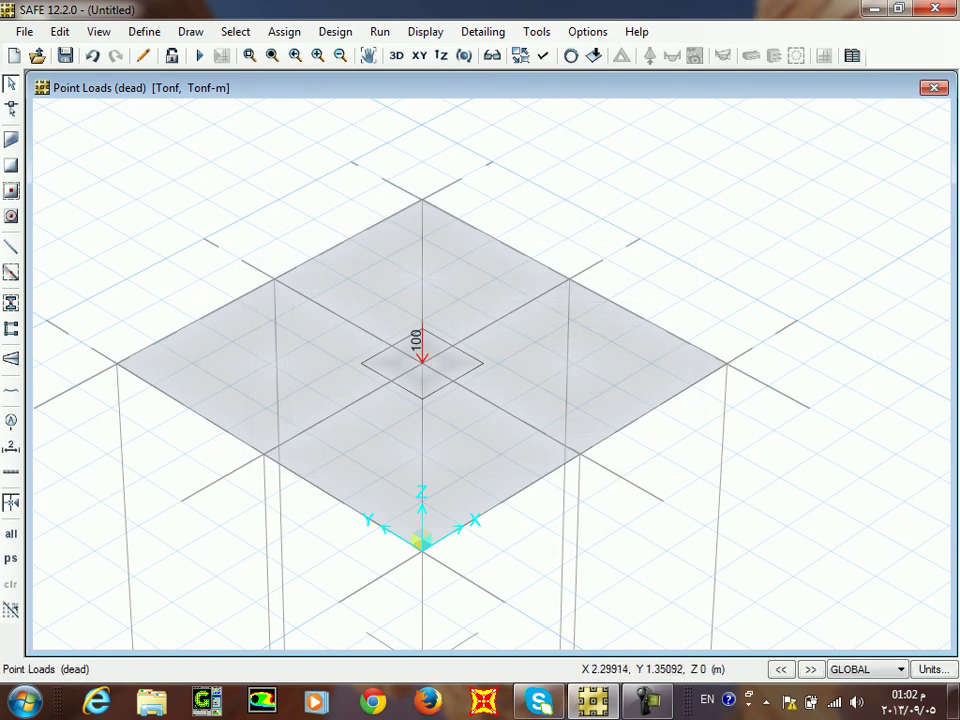
Try to assign the clay soil property to all of the footing's areas, checking the property's subgrade modulus.
left_click(144, 31)
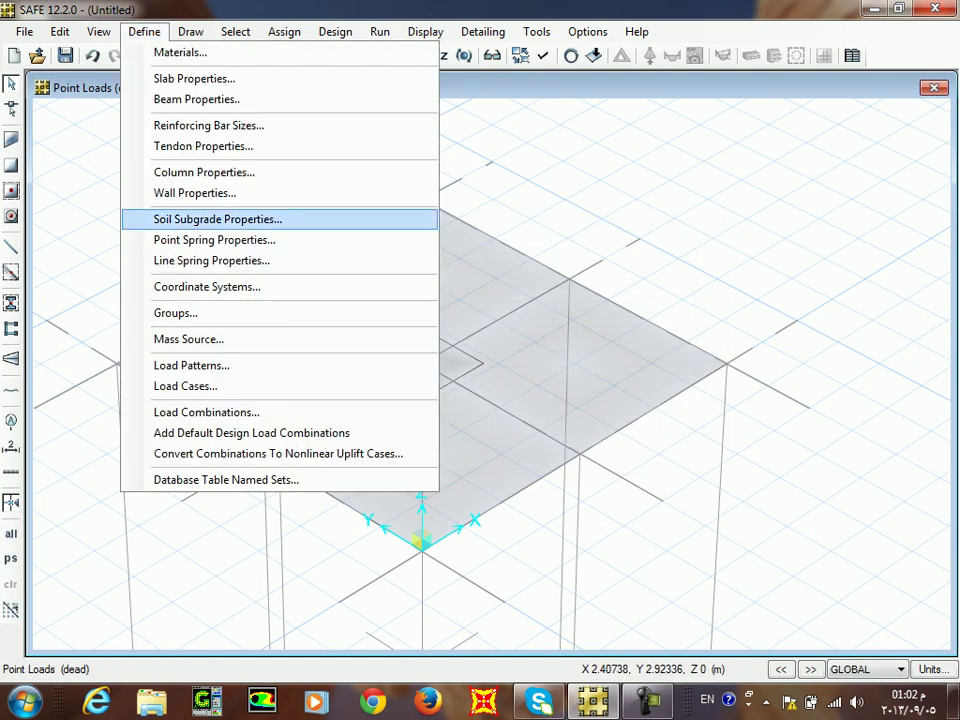
left_click(217, 219)
left_click_drag(823, 150, 2, 716)
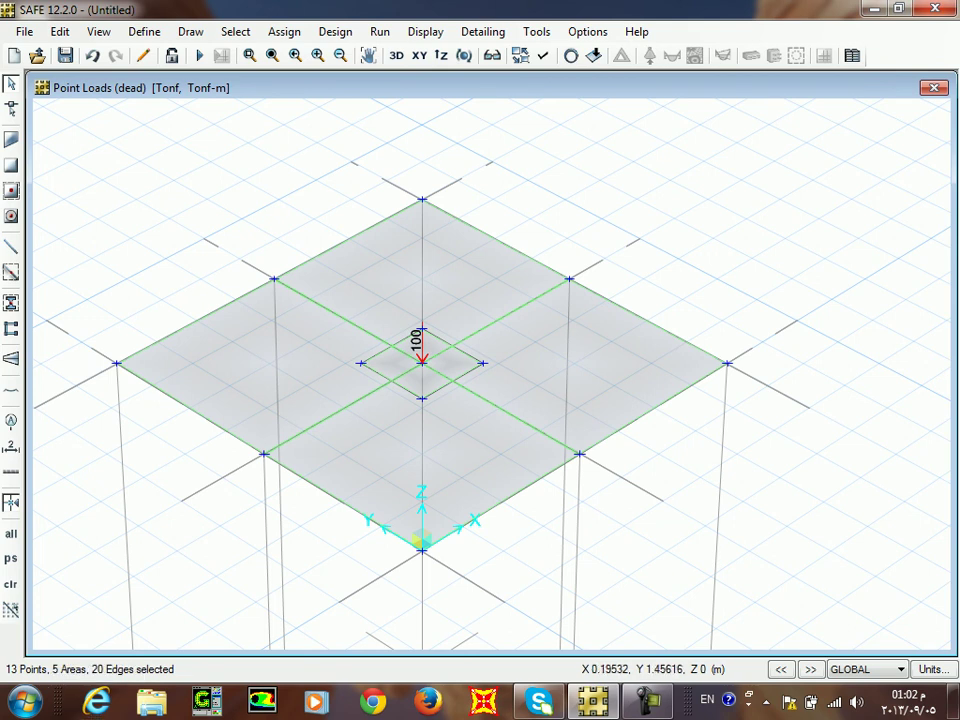
left_click(284, 31)
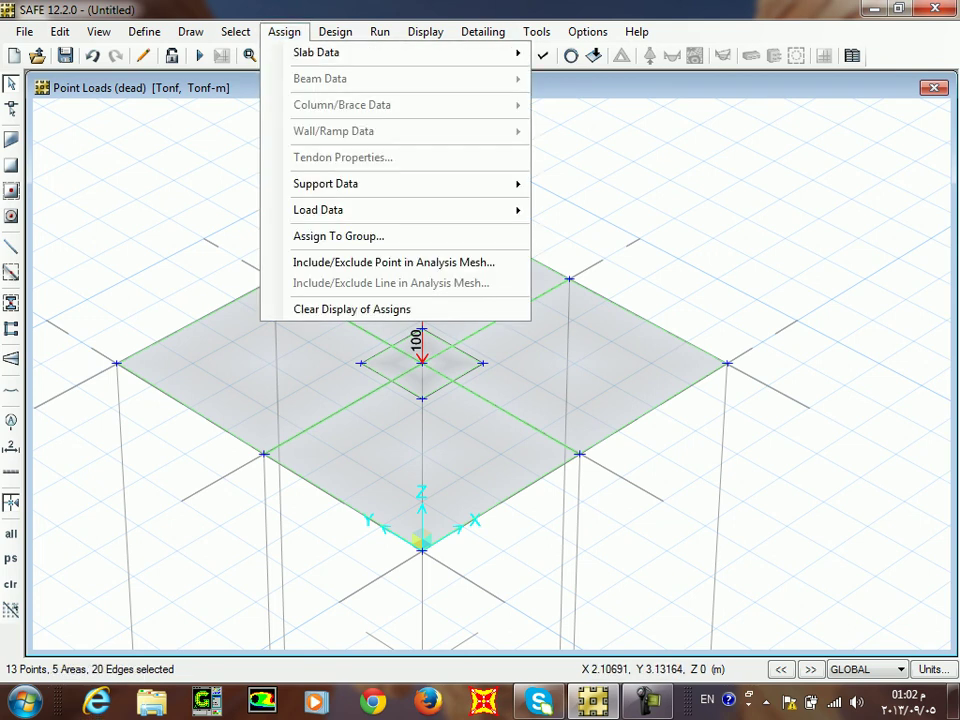
mouse_move(400, 184)
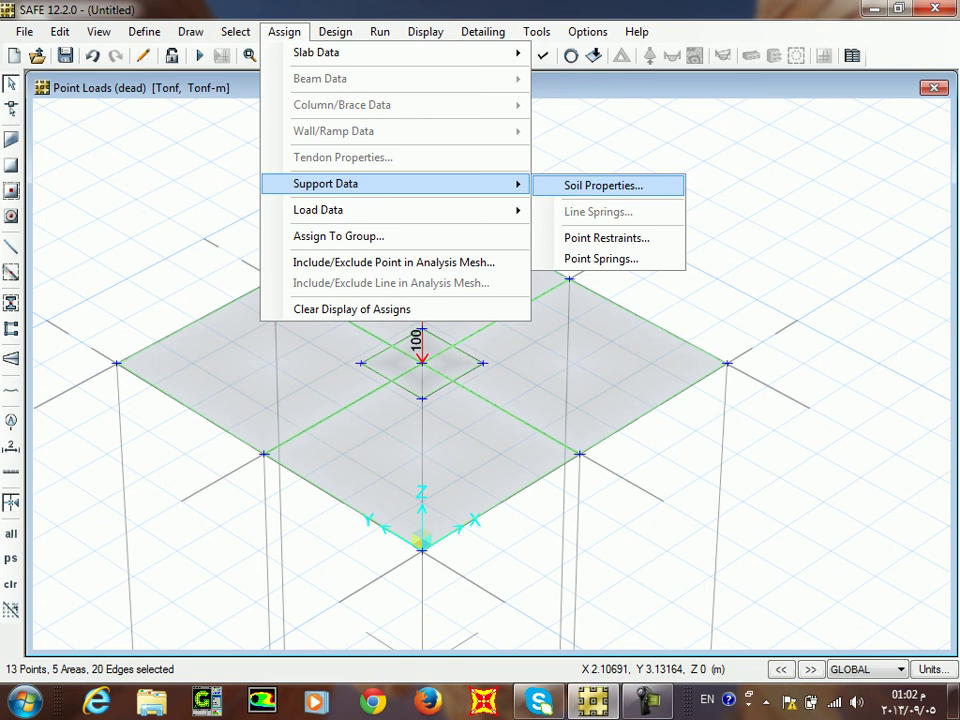
left_click(603, 185)
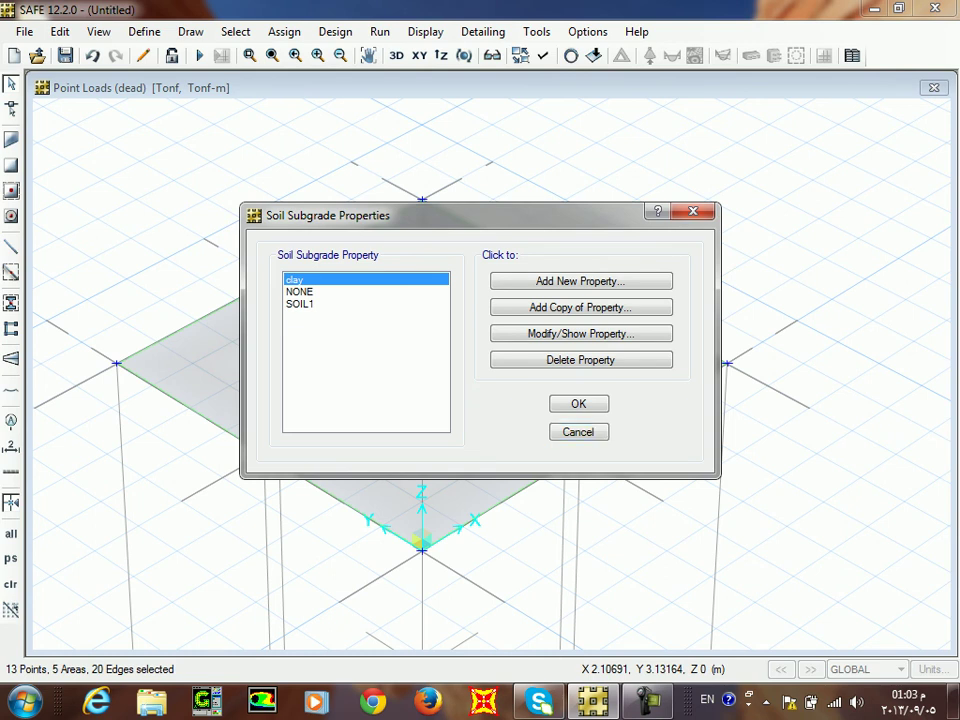
left_click(581, 333)
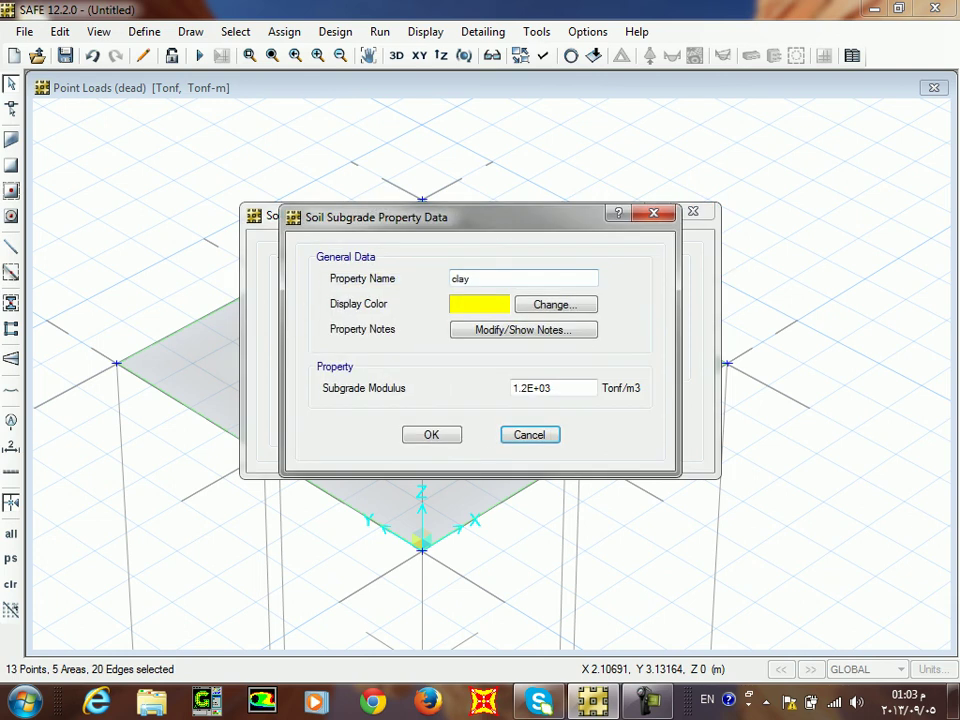
double_click(532, 388)
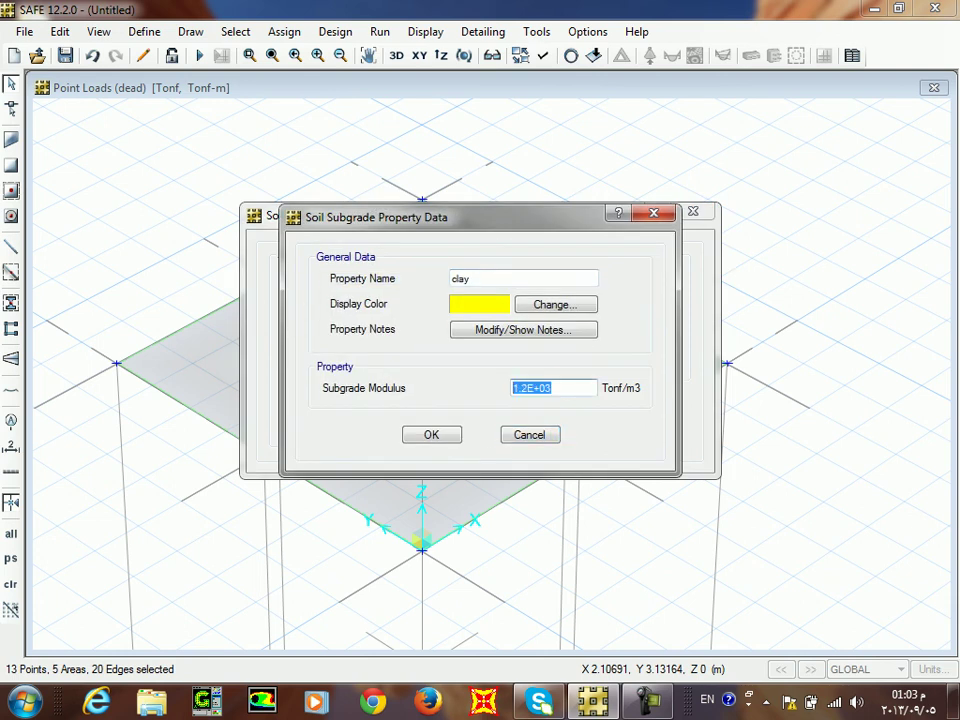
left_click(529, 434)
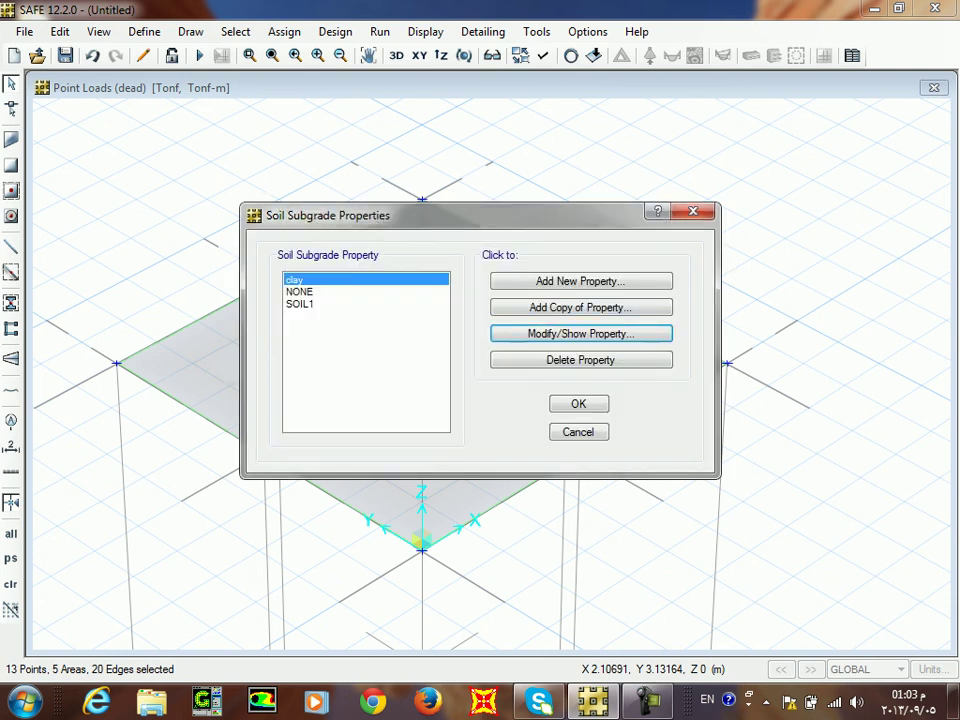
left_click(578, 403)
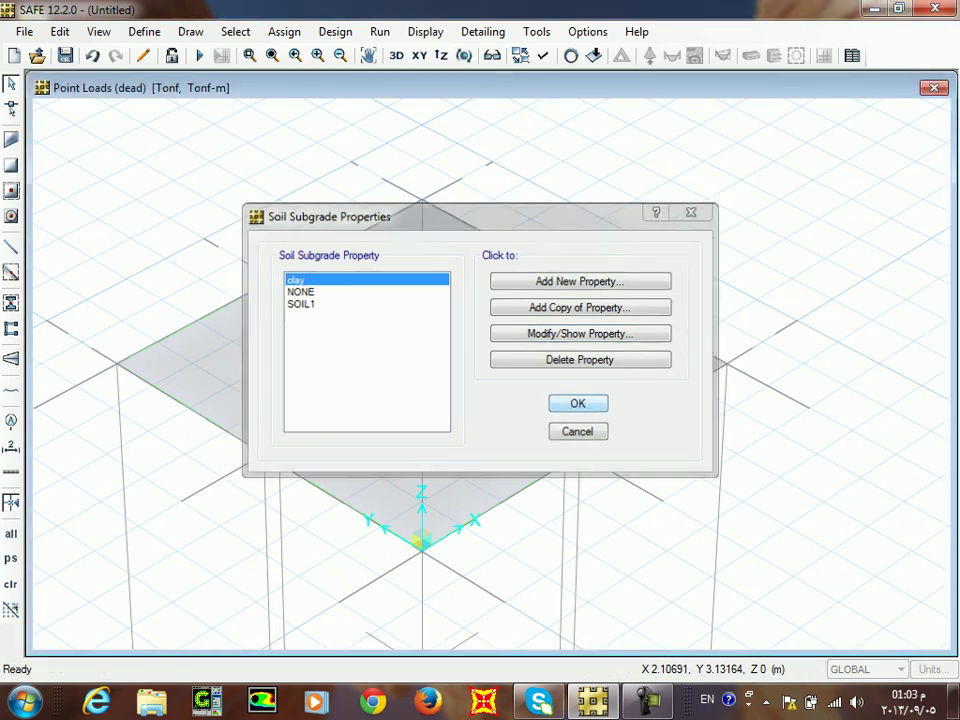
Select the whole footing again and assign the clay soil subgrade property to all of its areas.
left_click_drag(811, 174, 34, 648)
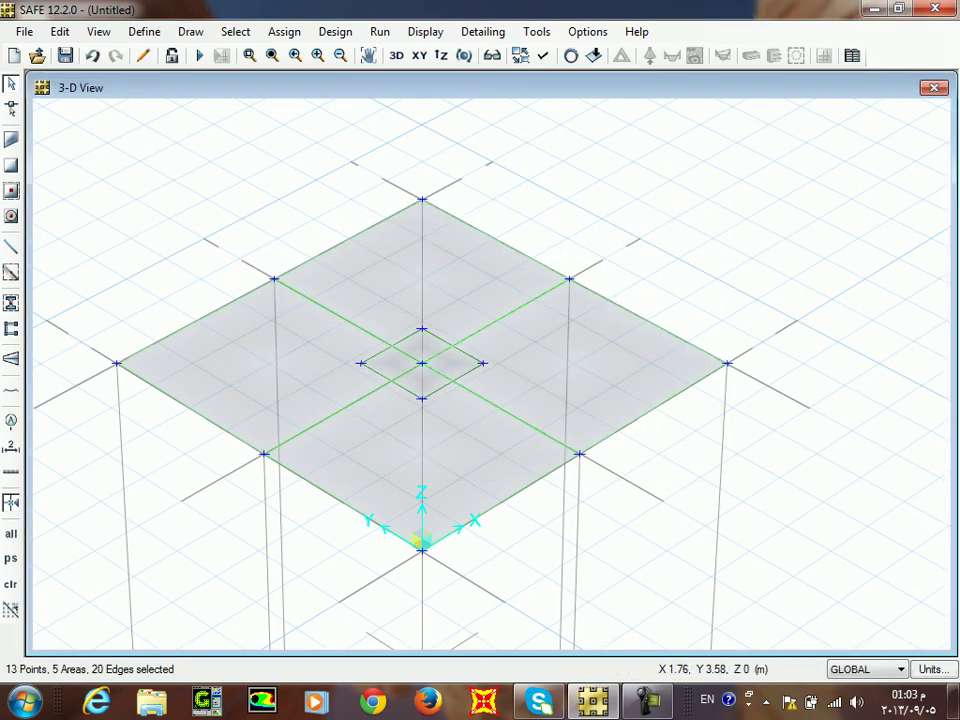
left_click(284, 31)
mouse_move(326, 184)
left_click(603, 185)
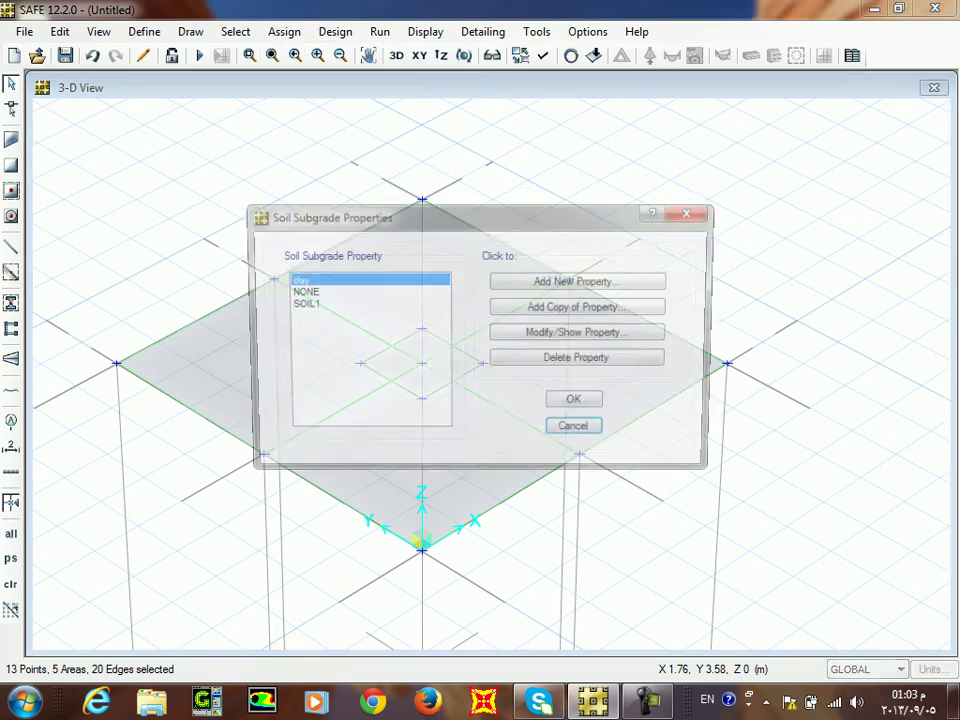
key("Return")
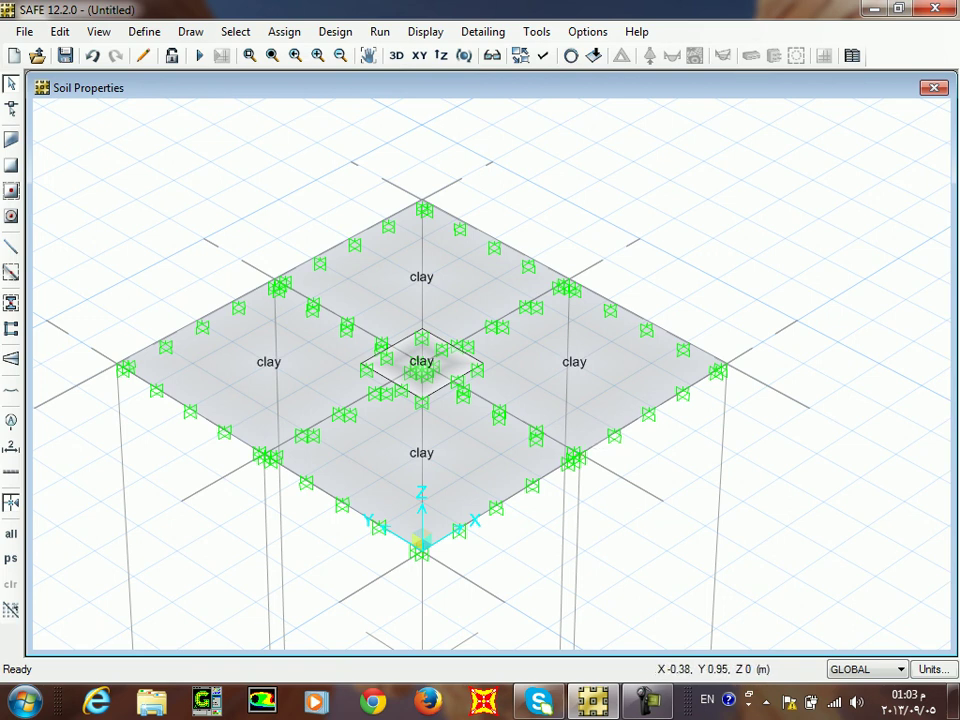
Divide the four large footing slab areas around the column into 2 by 2 areas each.
middle_click_drag(378, 443, 435, 455)
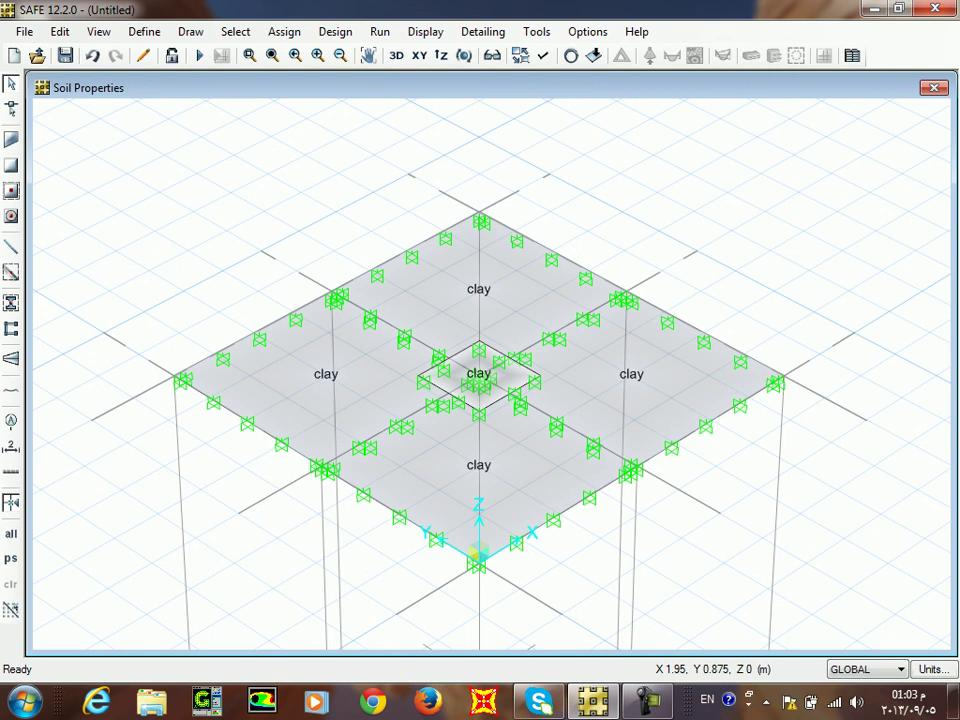
left_click(525, 278)
left_click(308, 365)
left_click(479, 489)
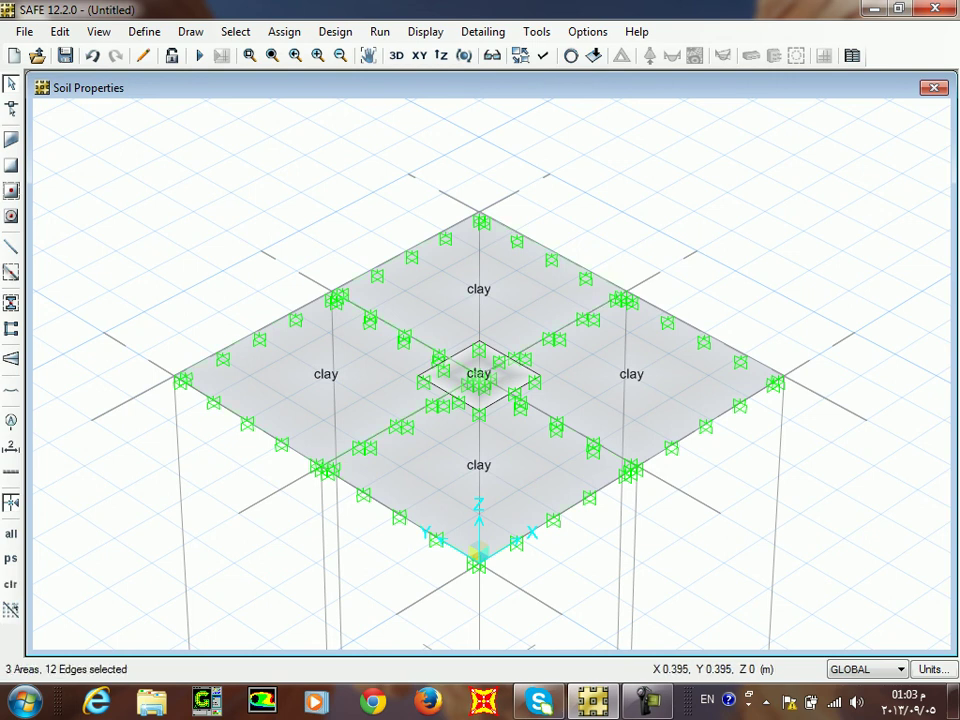
left_click(628, 405)
left_click(60, 31)
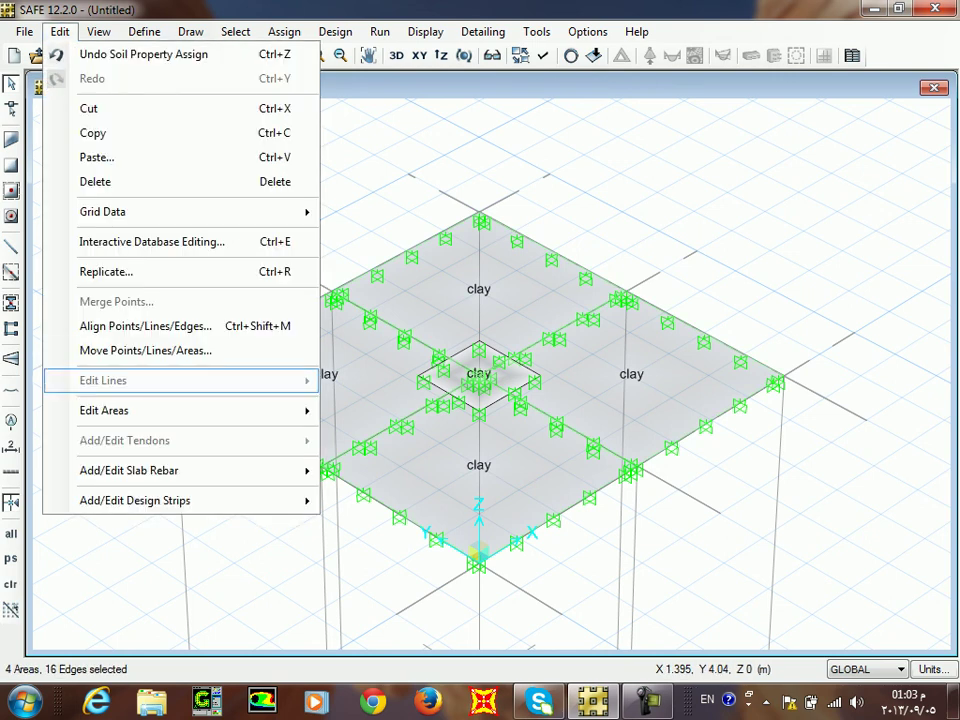
mouse_move(150, 410)
left_click(386, 407)
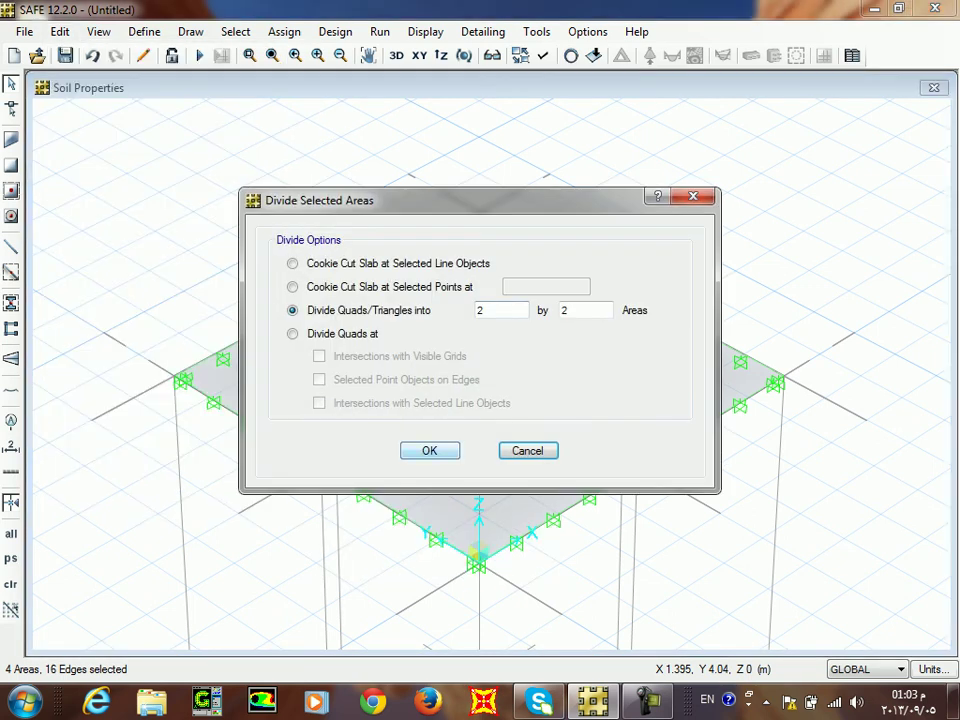
key("Return")
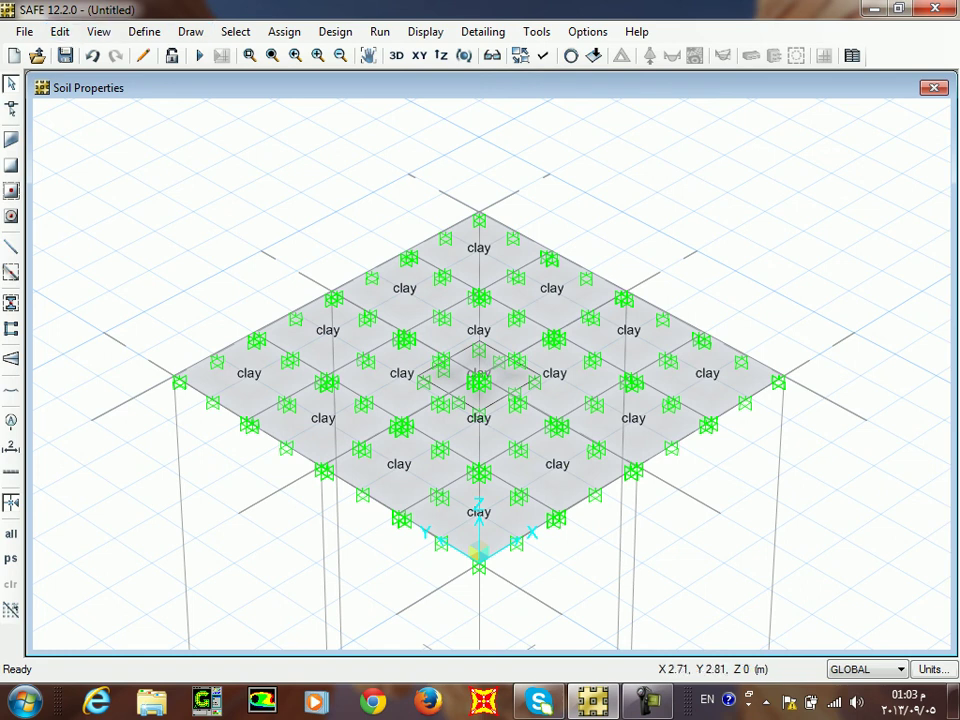
Save the model in the safe folder under the file name footing.
left_click(24, 31)
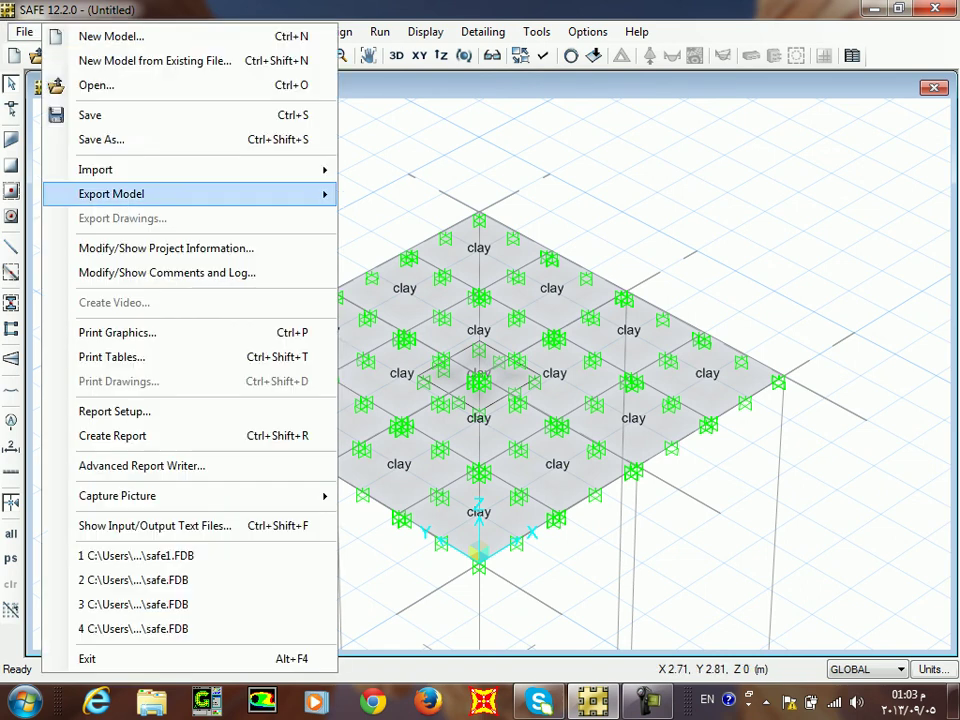
left_click(90, 135)
type("footing")
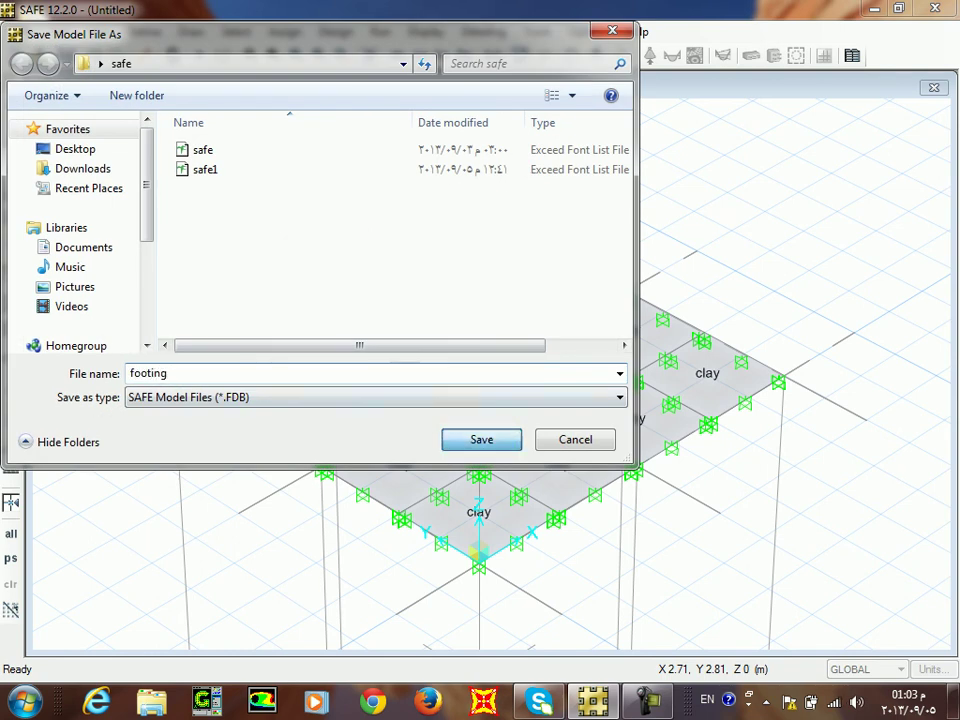
key("Return")
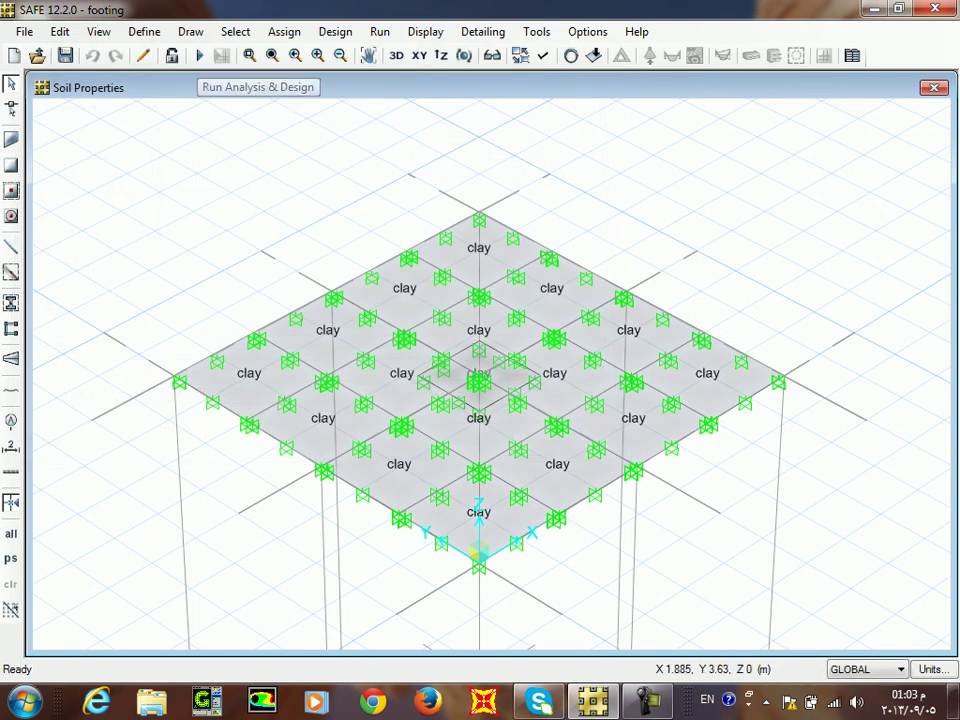
Run the analysis and design, and view the footing's deformed shape up close.
left_click(199, 55)
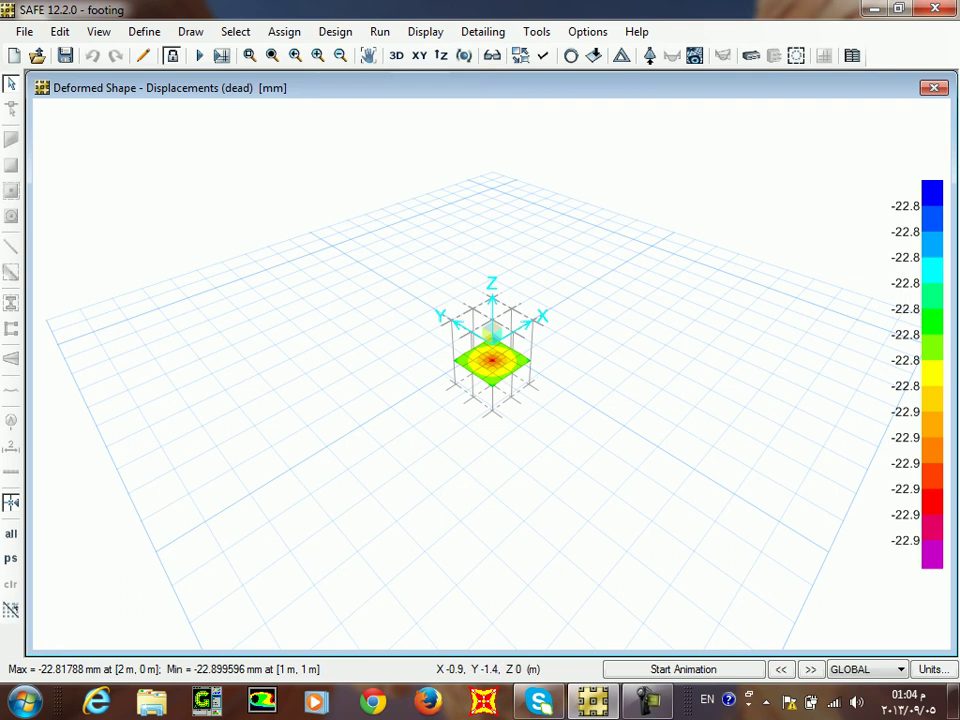
scroll(488, 414, "up", 3)
middle_click_drag(505, 172, 505, 471)
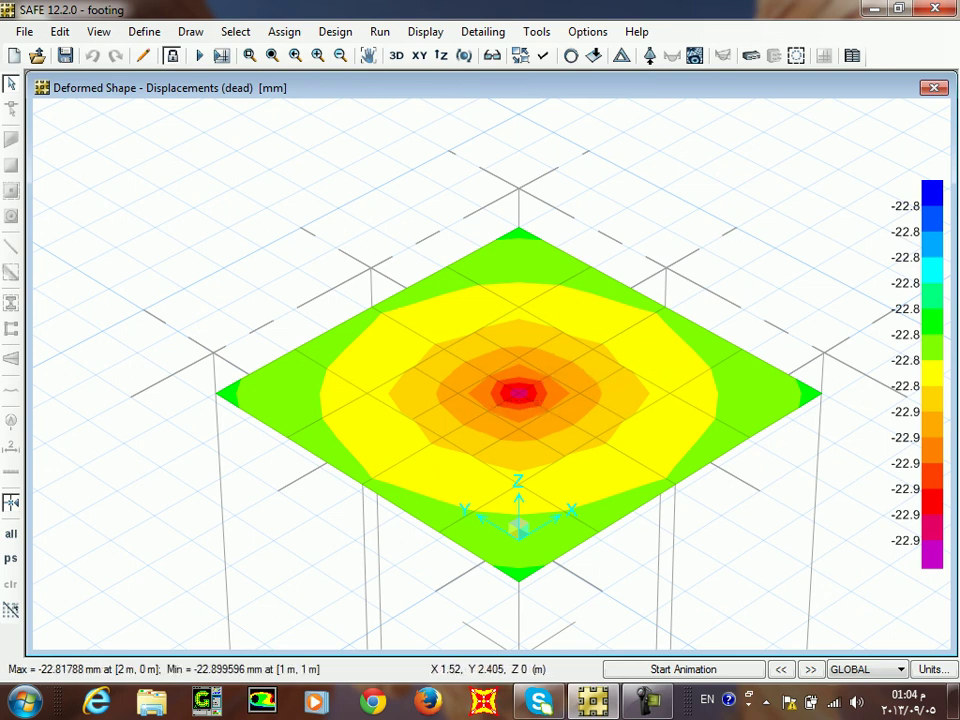
Display the punching shear design results and examine the capacity ratio at the footing's centre point.
left_click(425, 31)
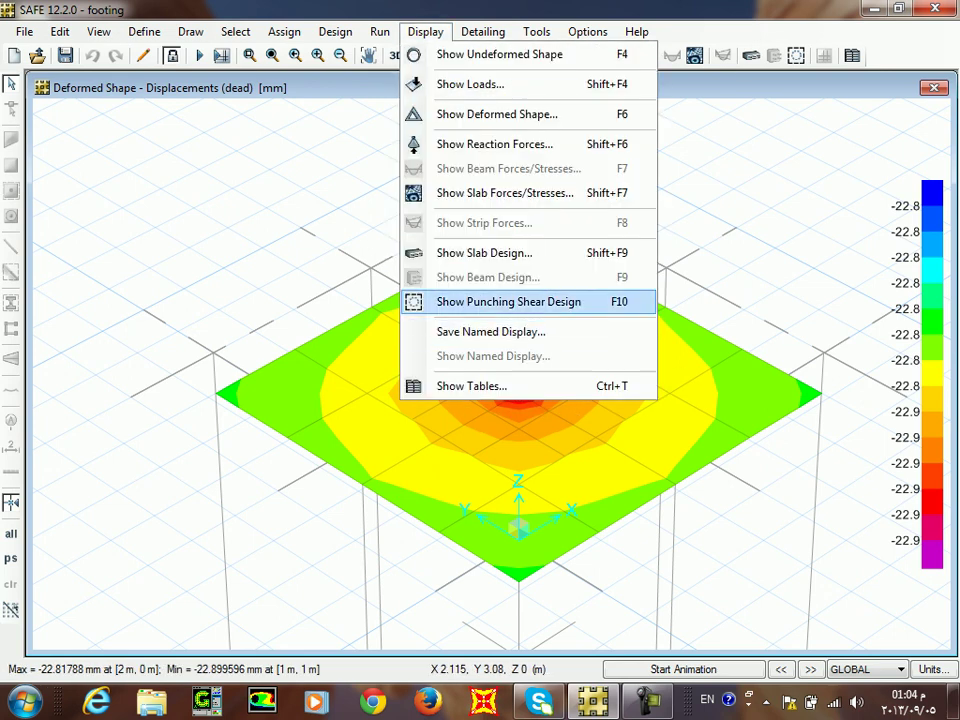
left_click(508, 301)
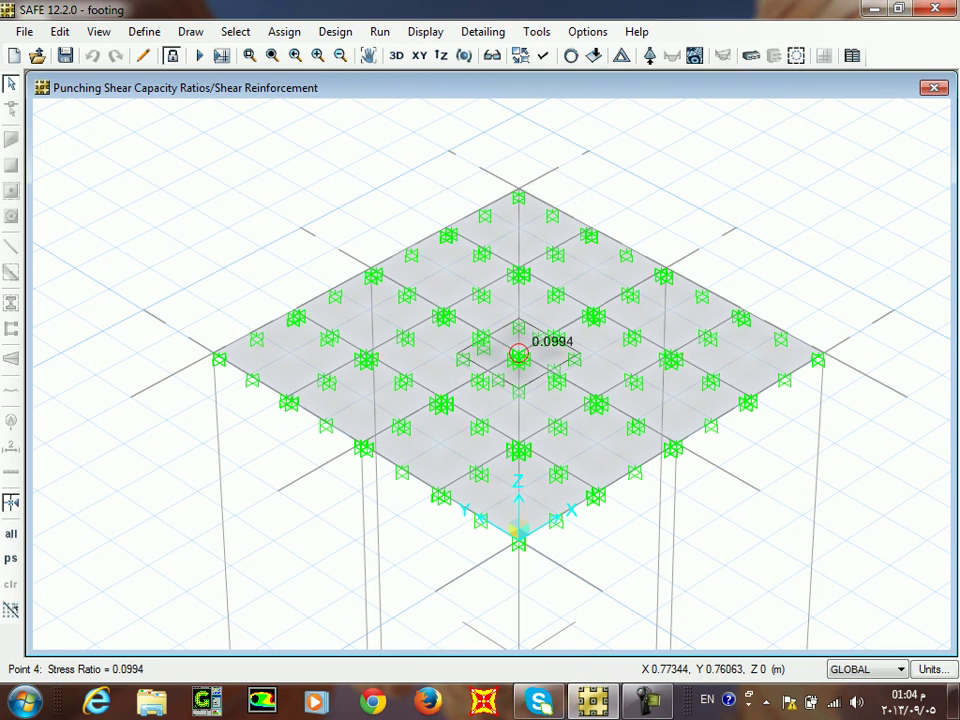
scroll(518, 355, "up", 3)
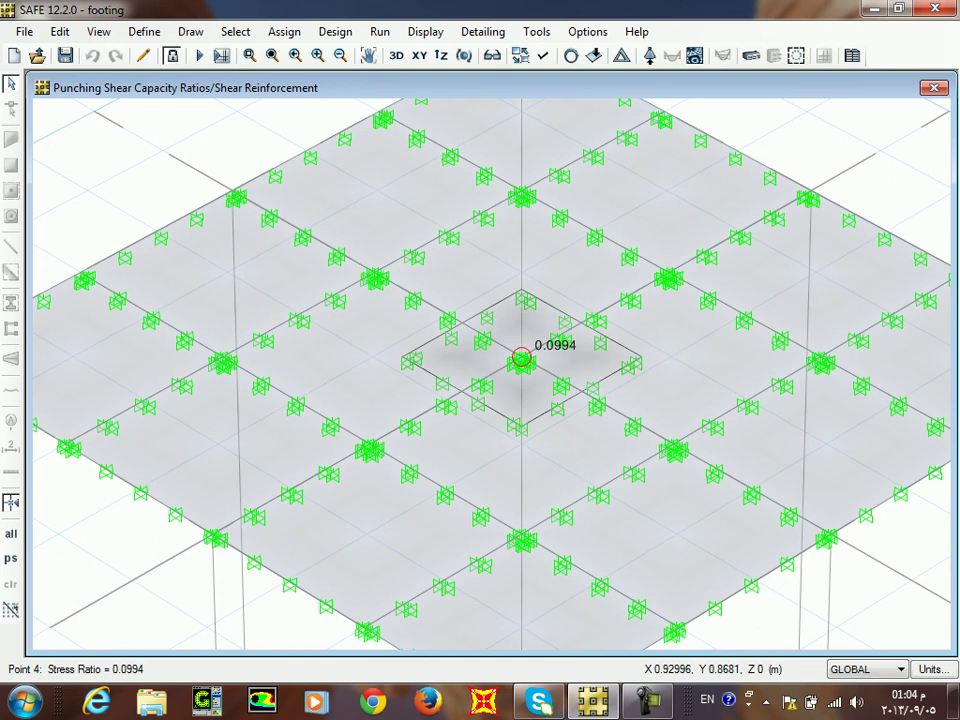
scroll(539, 394, "down", 3)
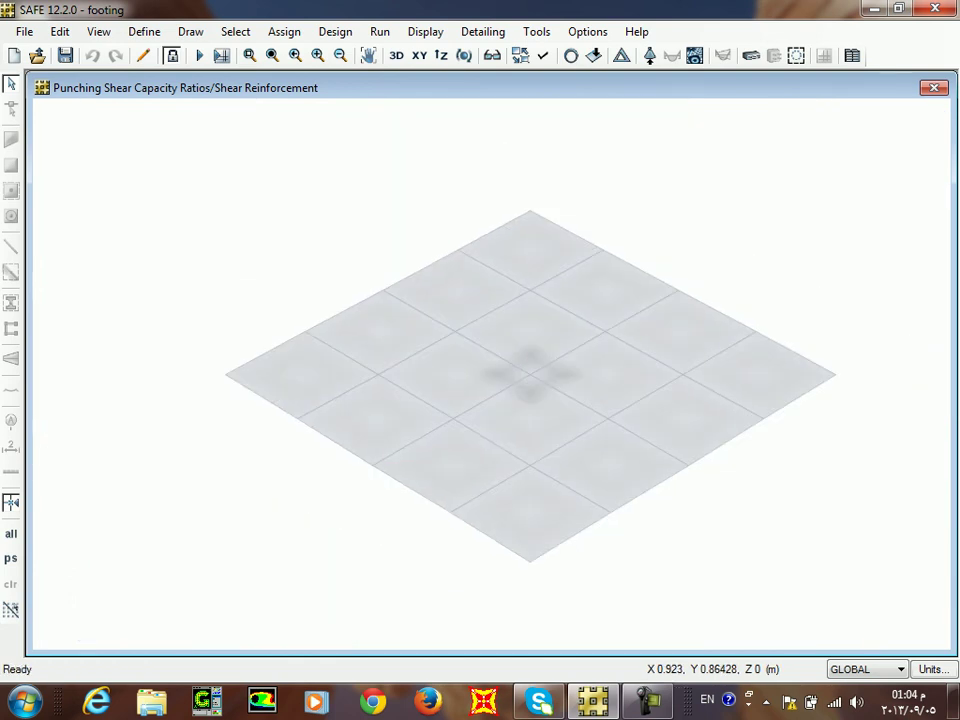
Display the finite element based slab design for Direction 1 top rebar, with minimum reinforcing imposed.
left_click(425, 31)
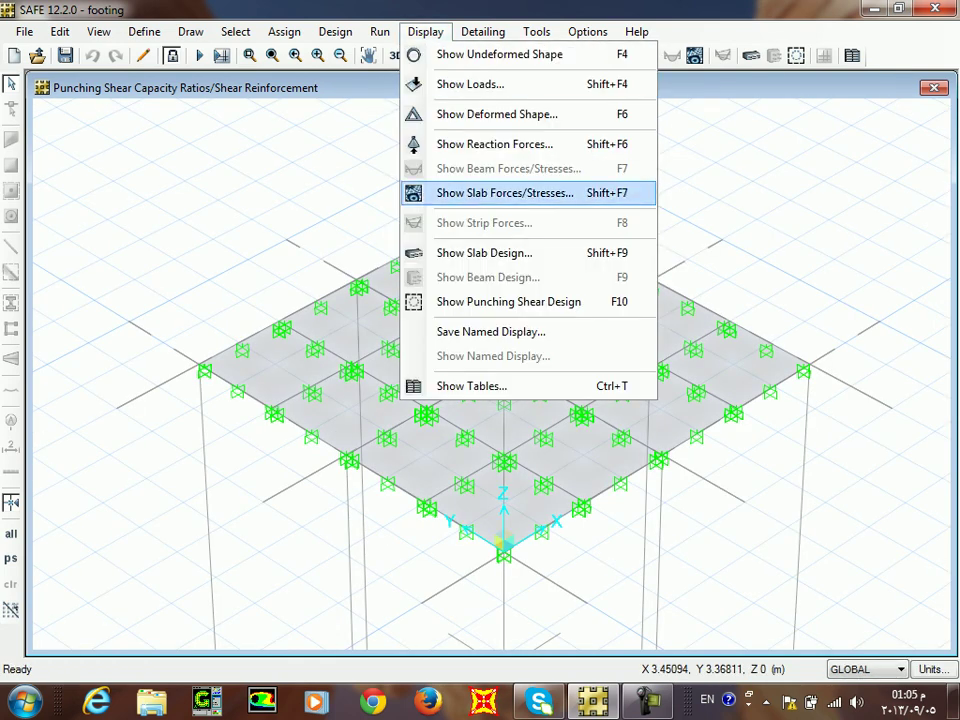
left_click(484, 252)
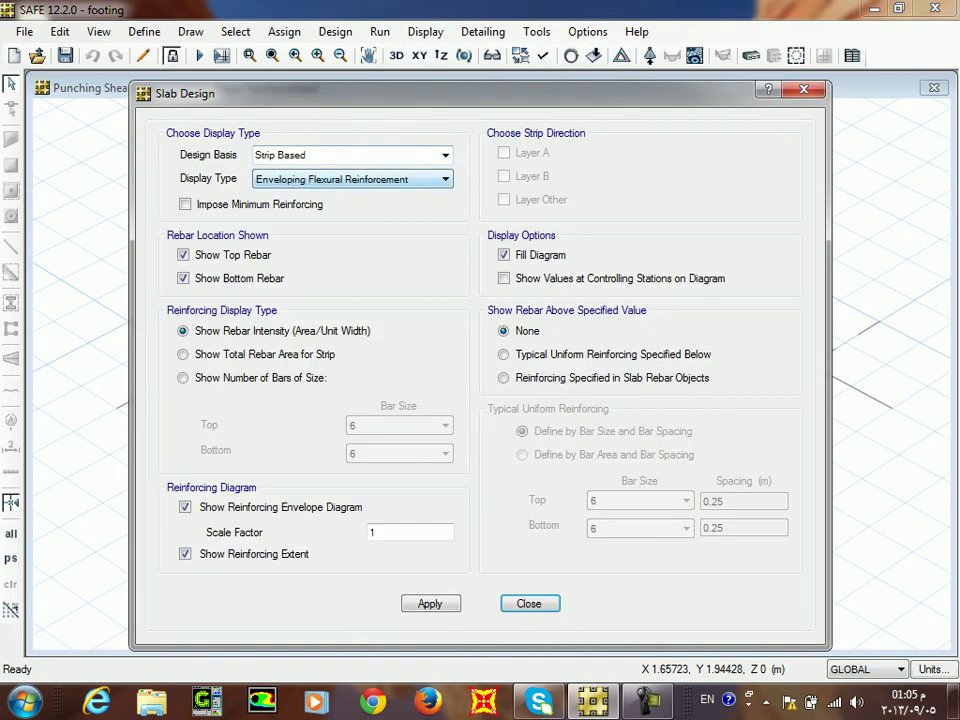
left_click(347, 155)
left_click(320, 167)
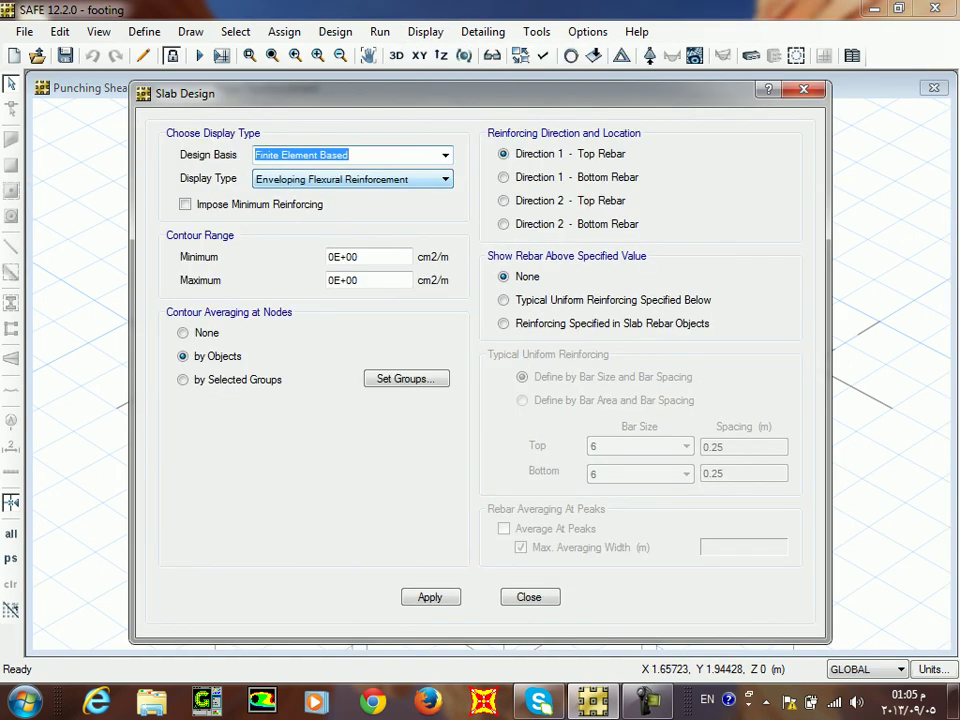
left_click(185, 204)
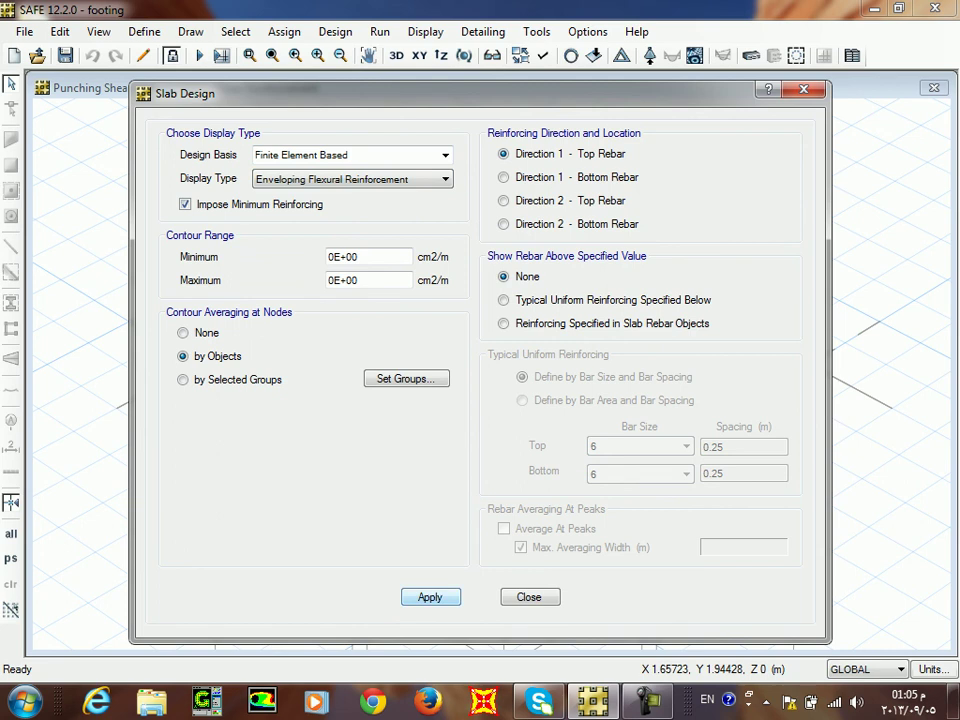
left_click(529, 597)
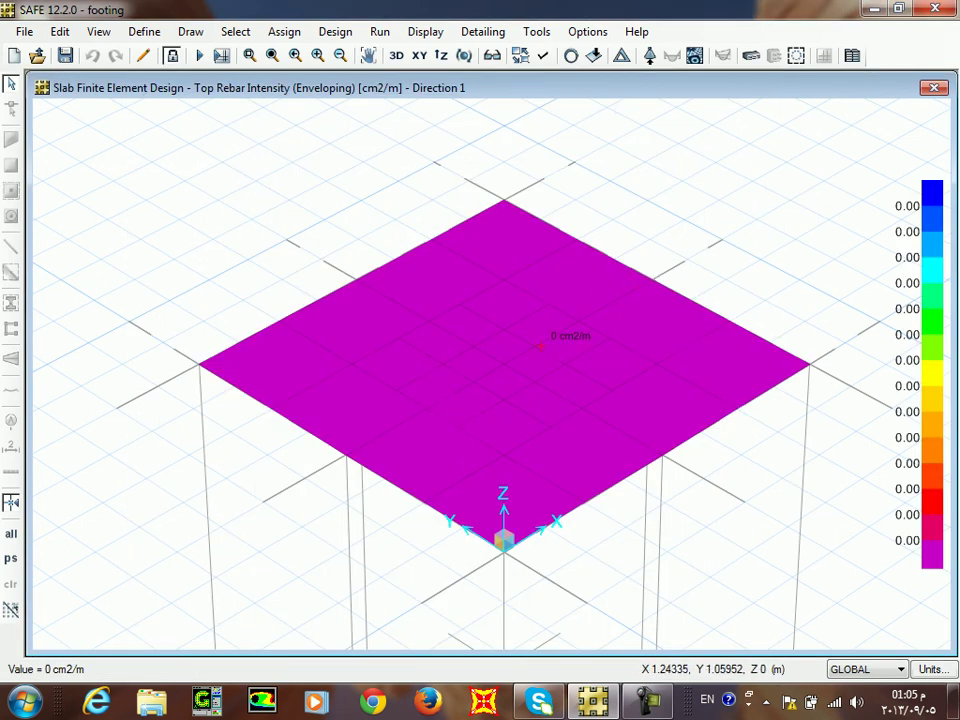
Switch the slab design display to Direction 1 bottom rebar and examine the required rebar intensity.
left_click(751, 56)
left_click(504, 177)
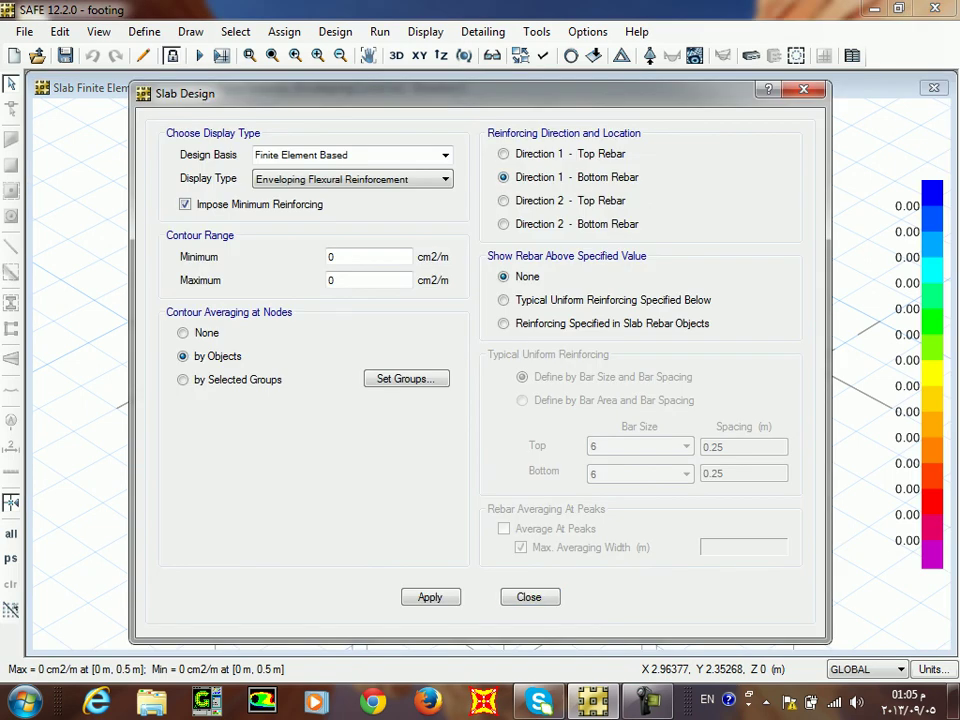
left_click(430, 597)
left_click(529, 597)
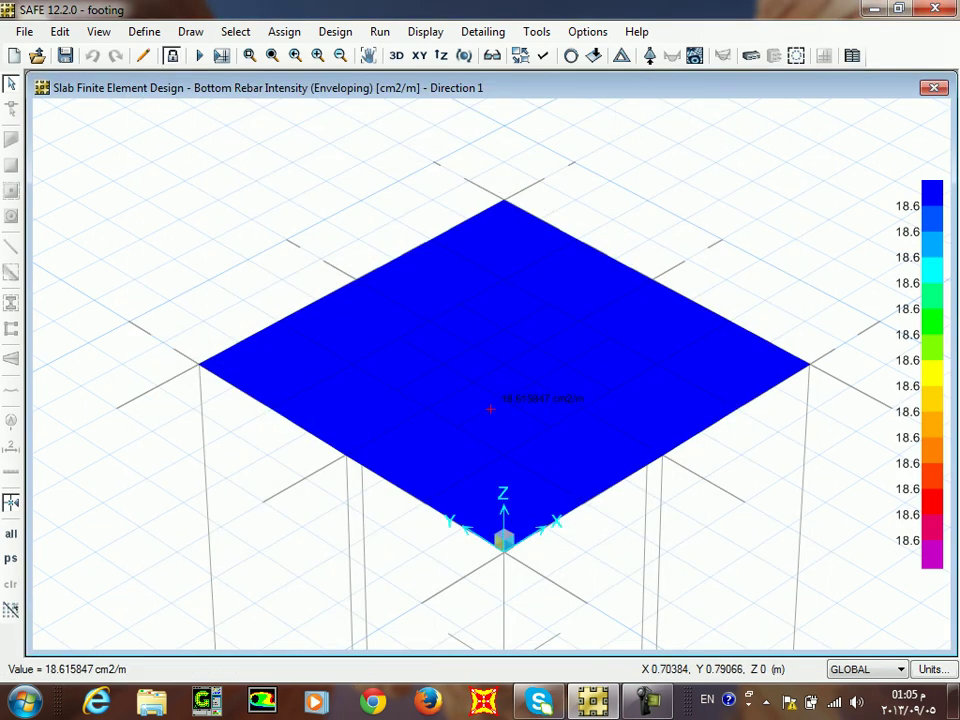